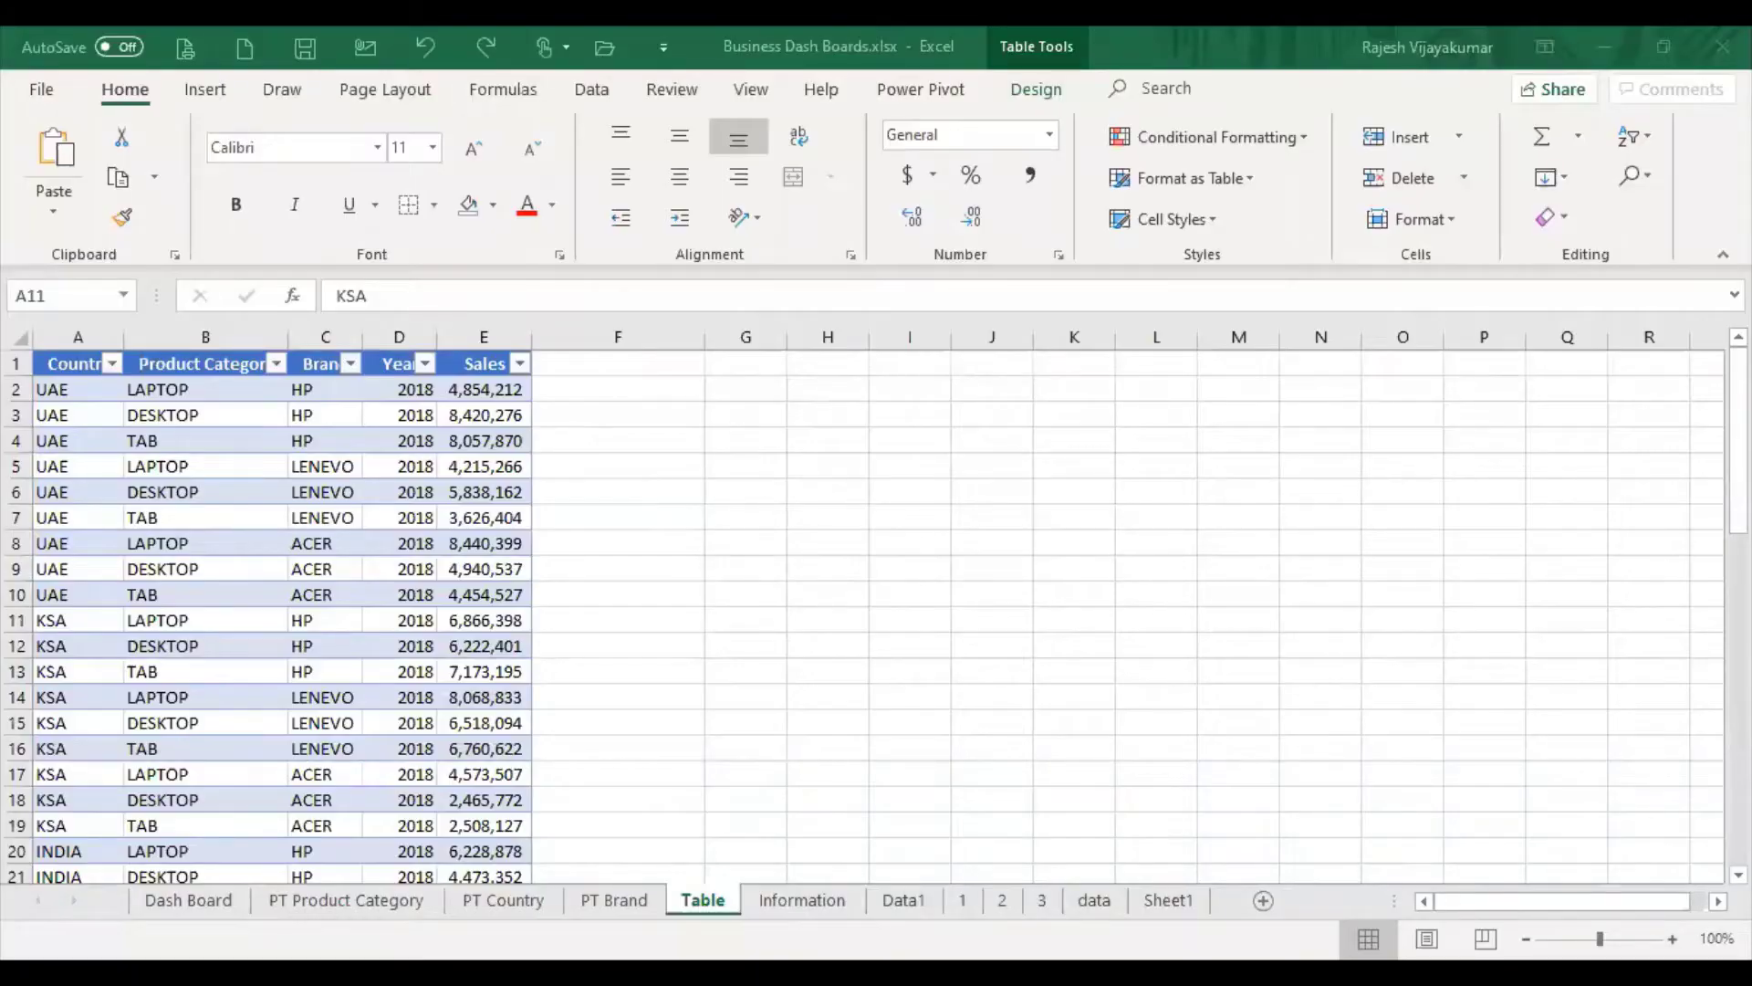
Review the Table, Dash Board and Information sheets of the sales workbook
left_click(173, 619)
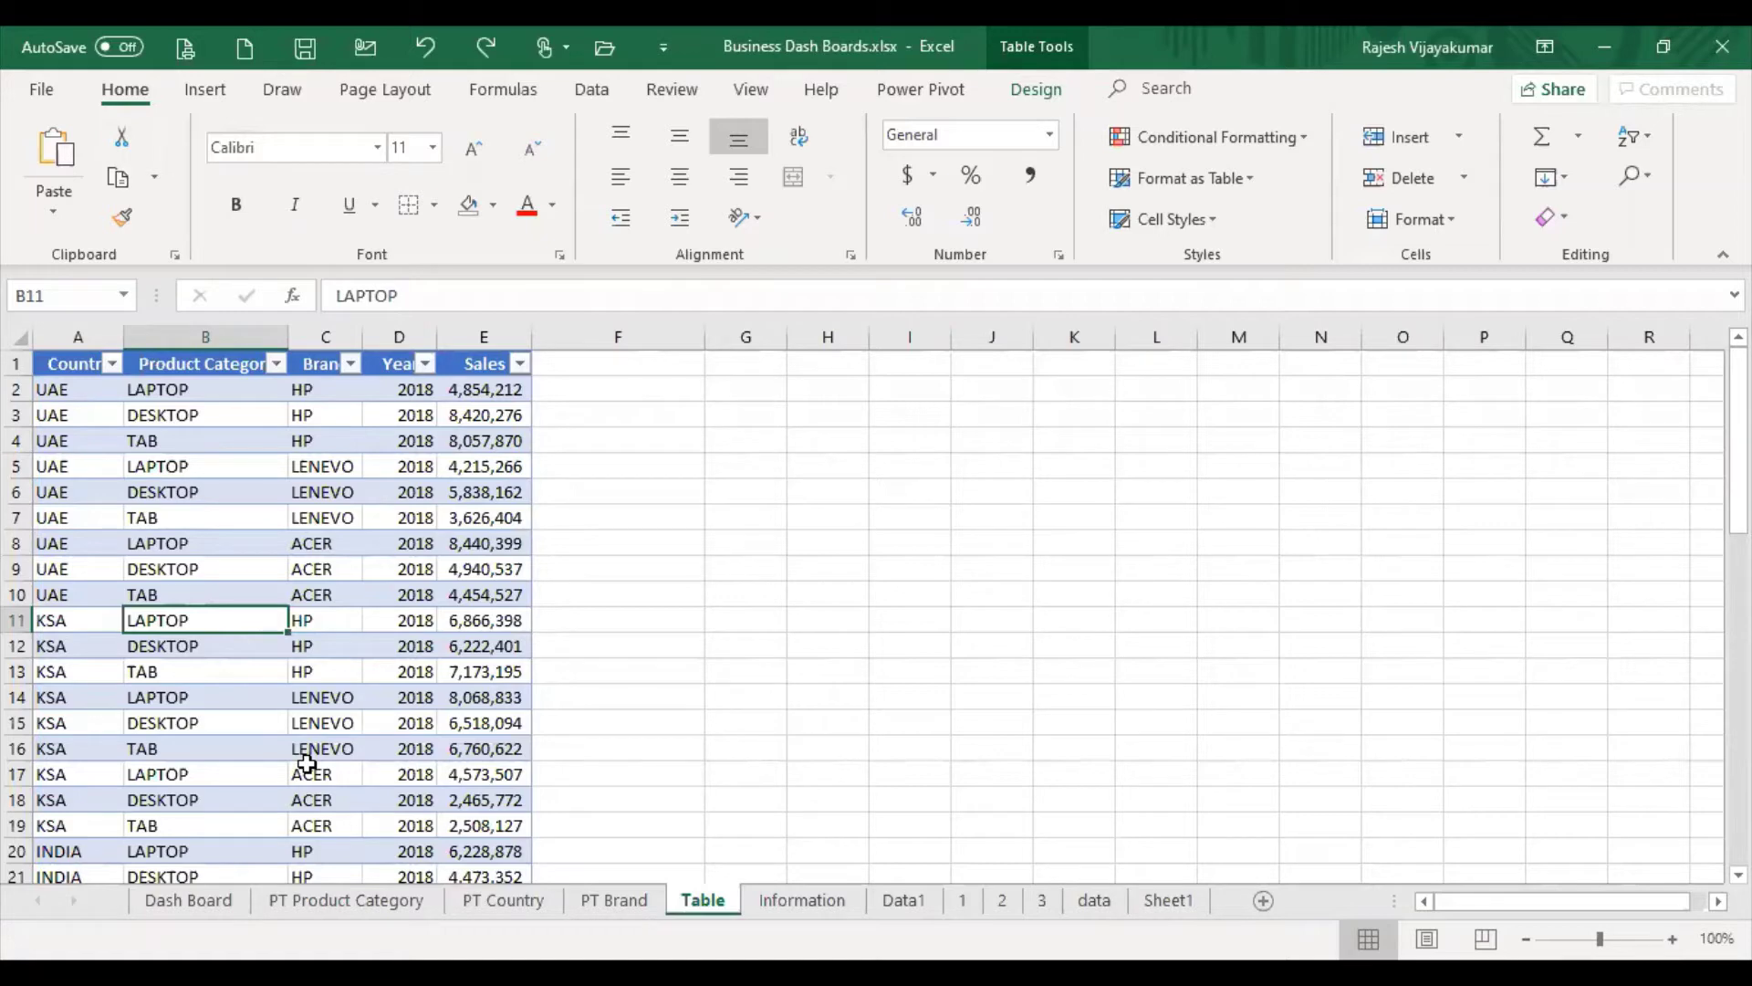
left_click(182, 902)
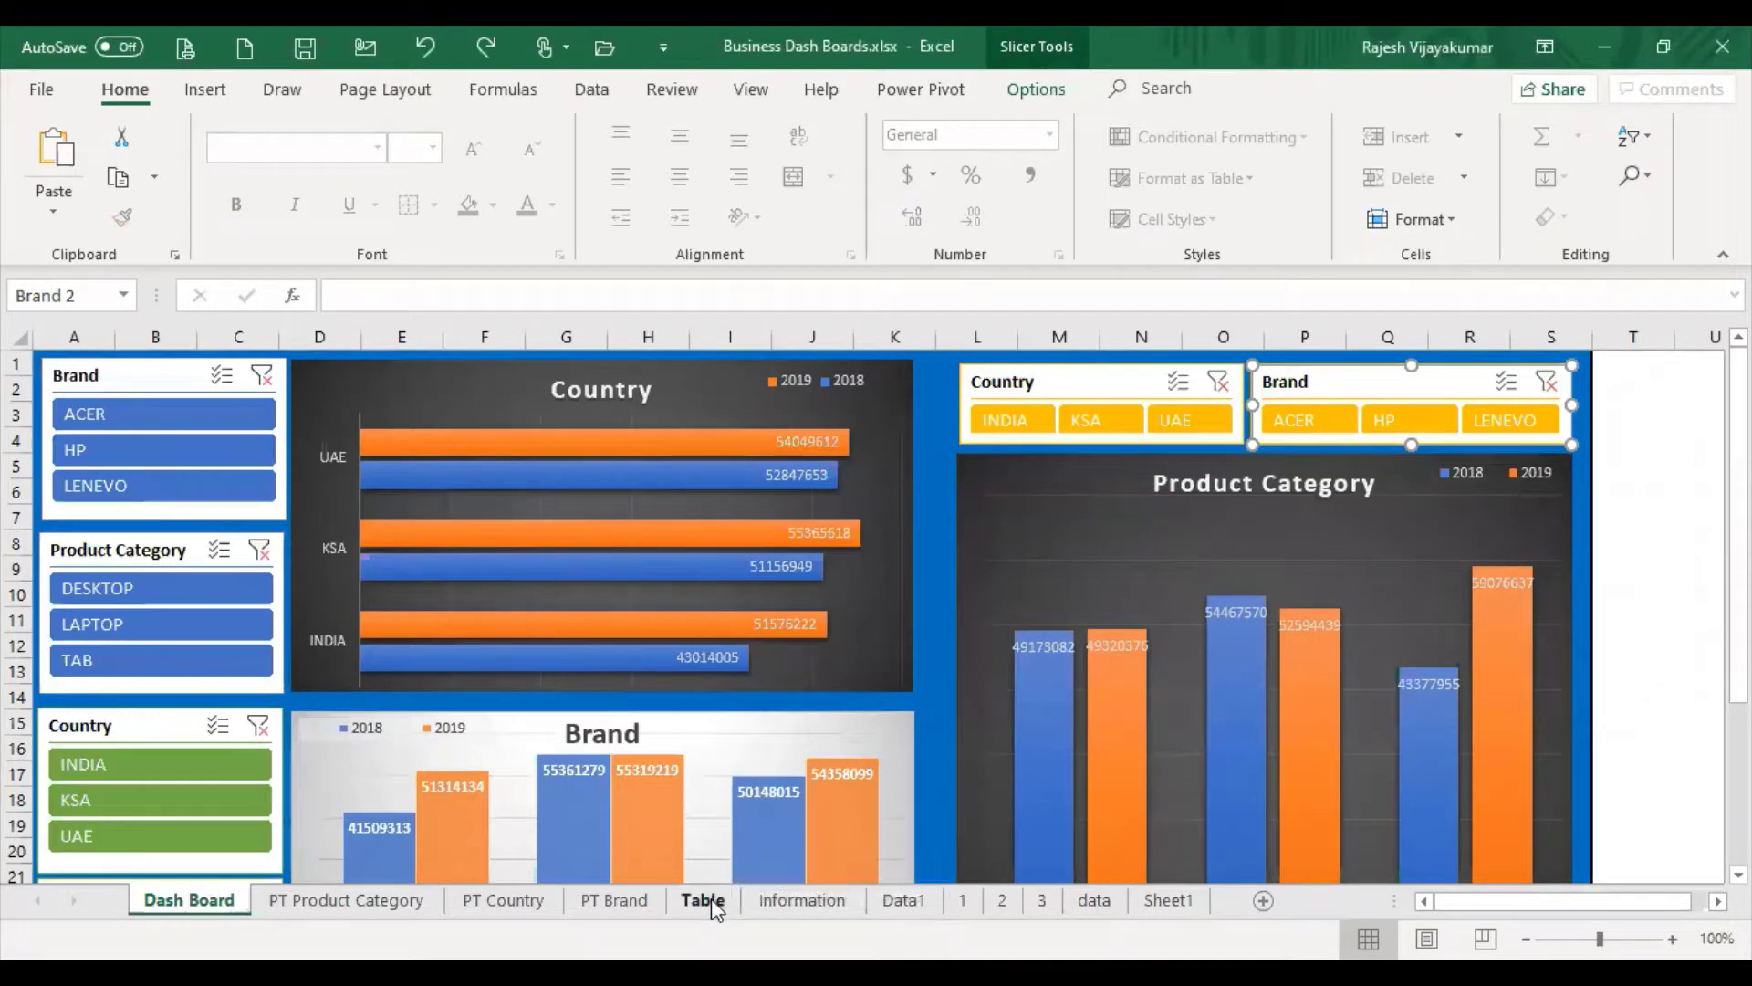
left_click(787, 903)
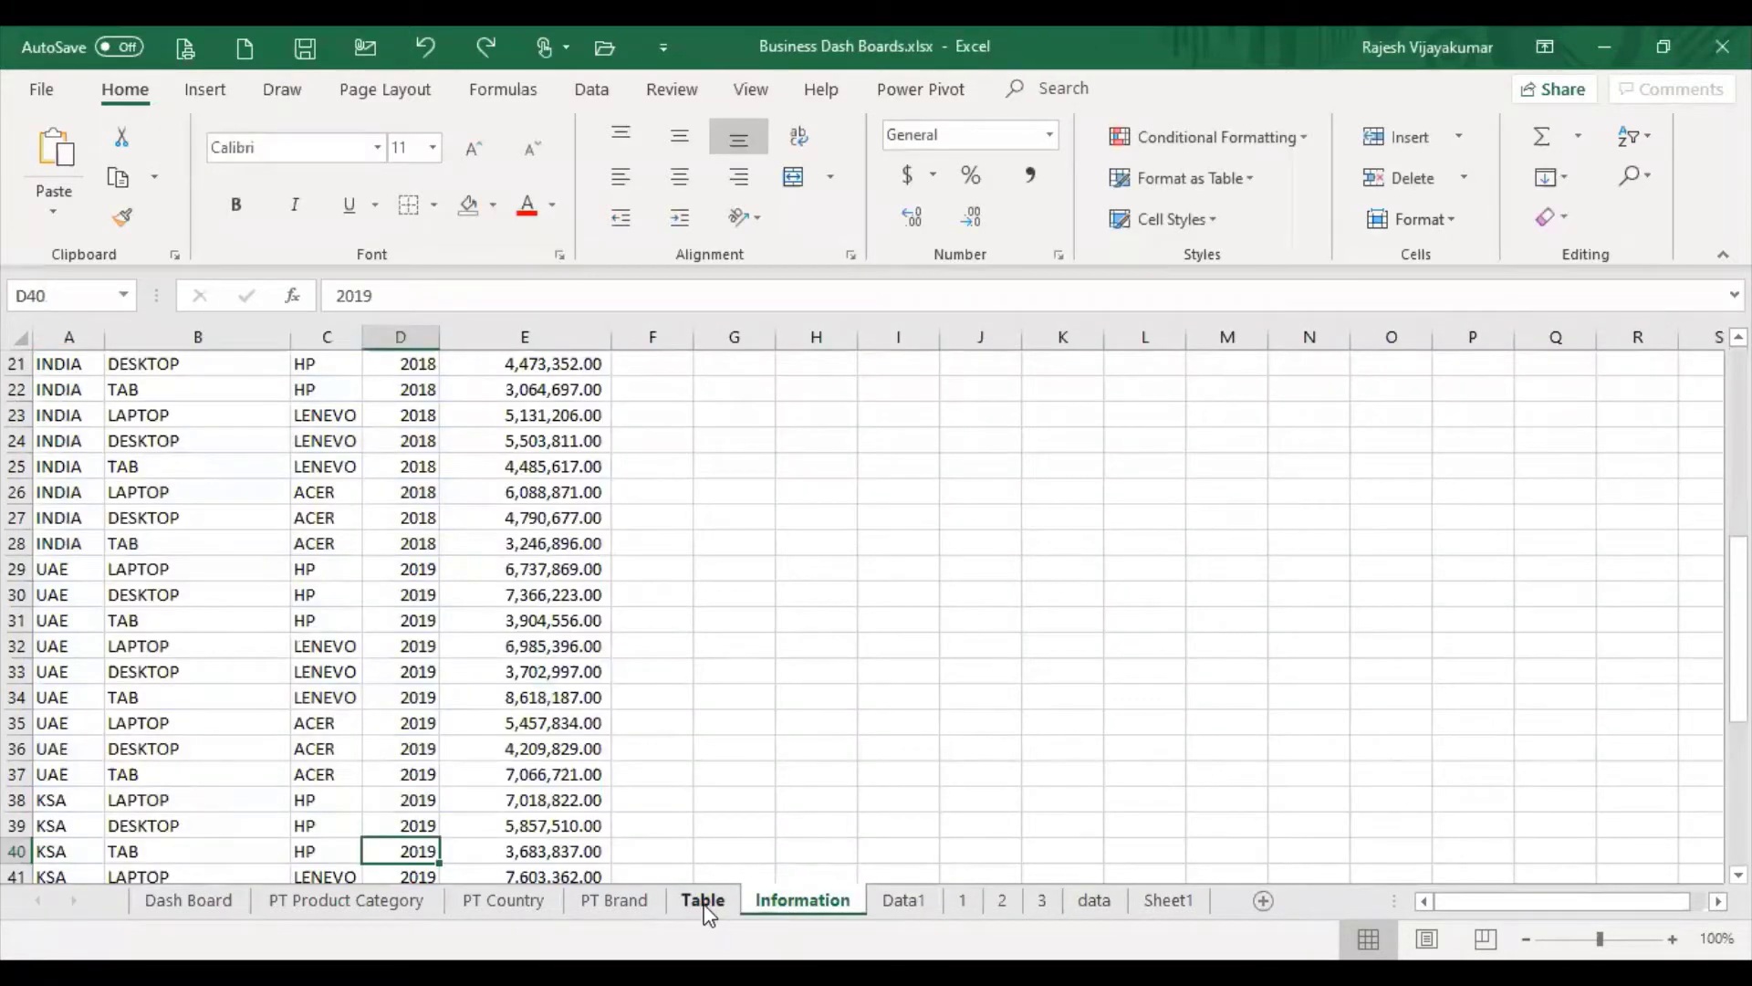
left_click(705, 903)
left_click(787, 904)
left_click(704, 904)
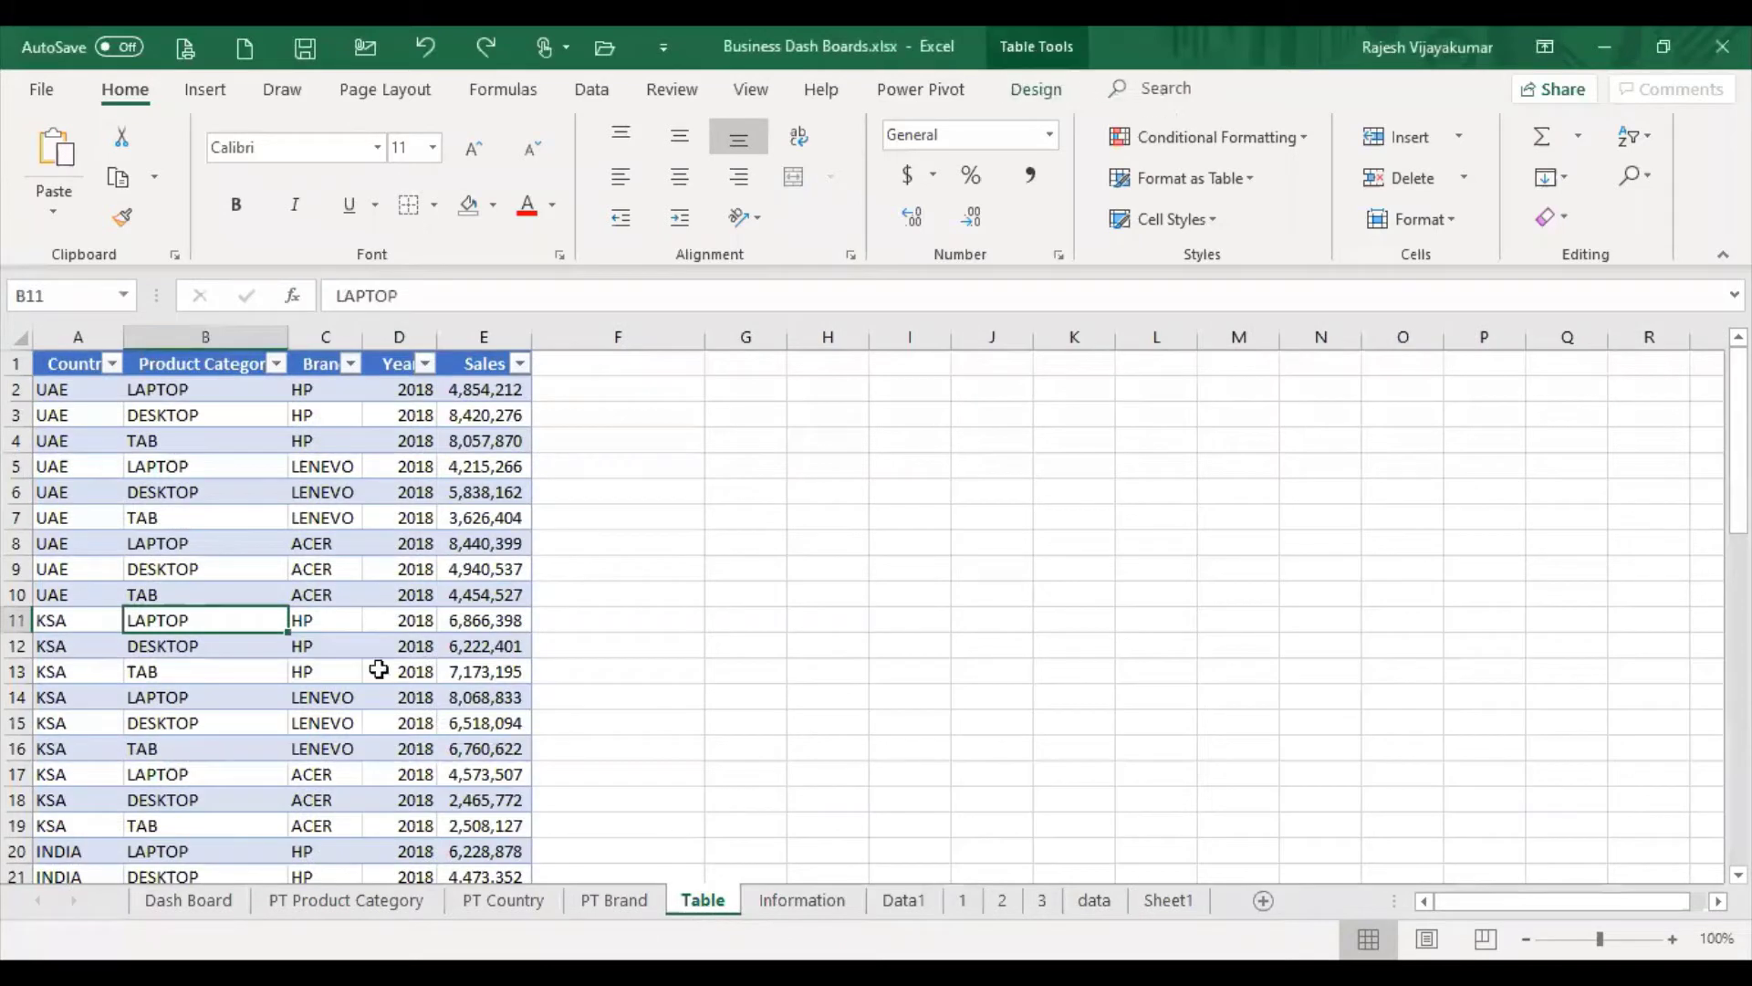
Look over the PT Brand and PT Country pivot sheets, ending on PT Product Category
left_click(614, 903)
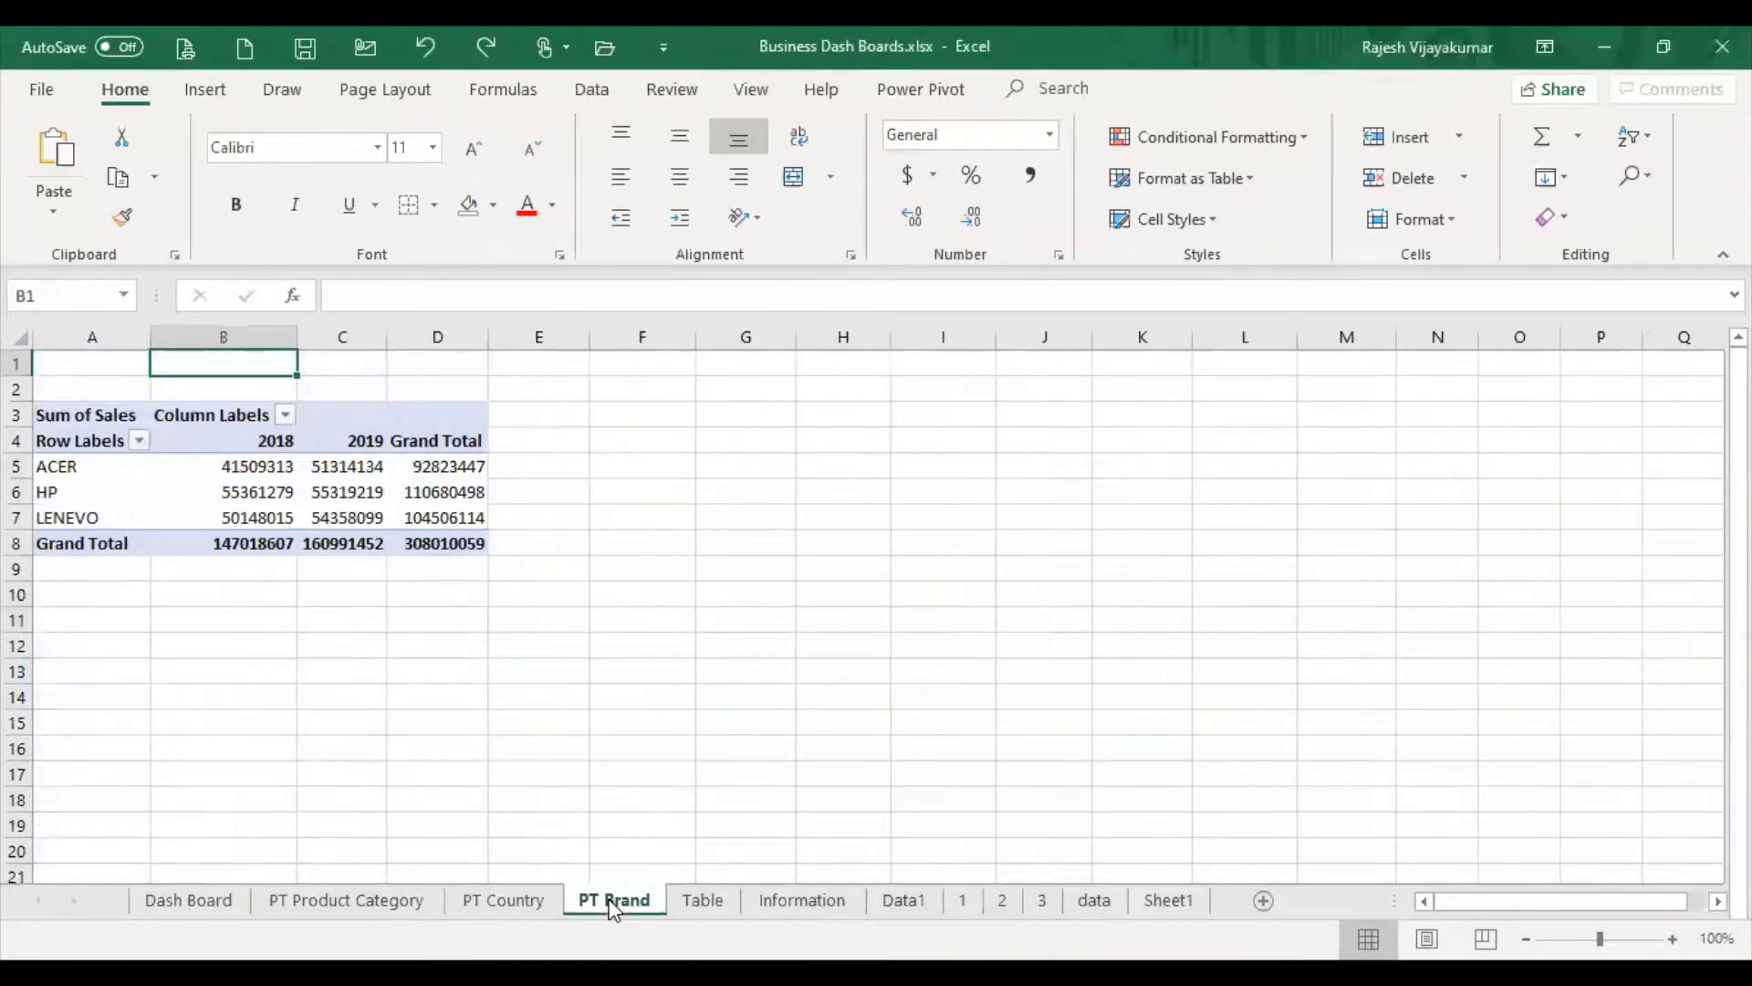
left_click_drag(137, 471, 137, 518)
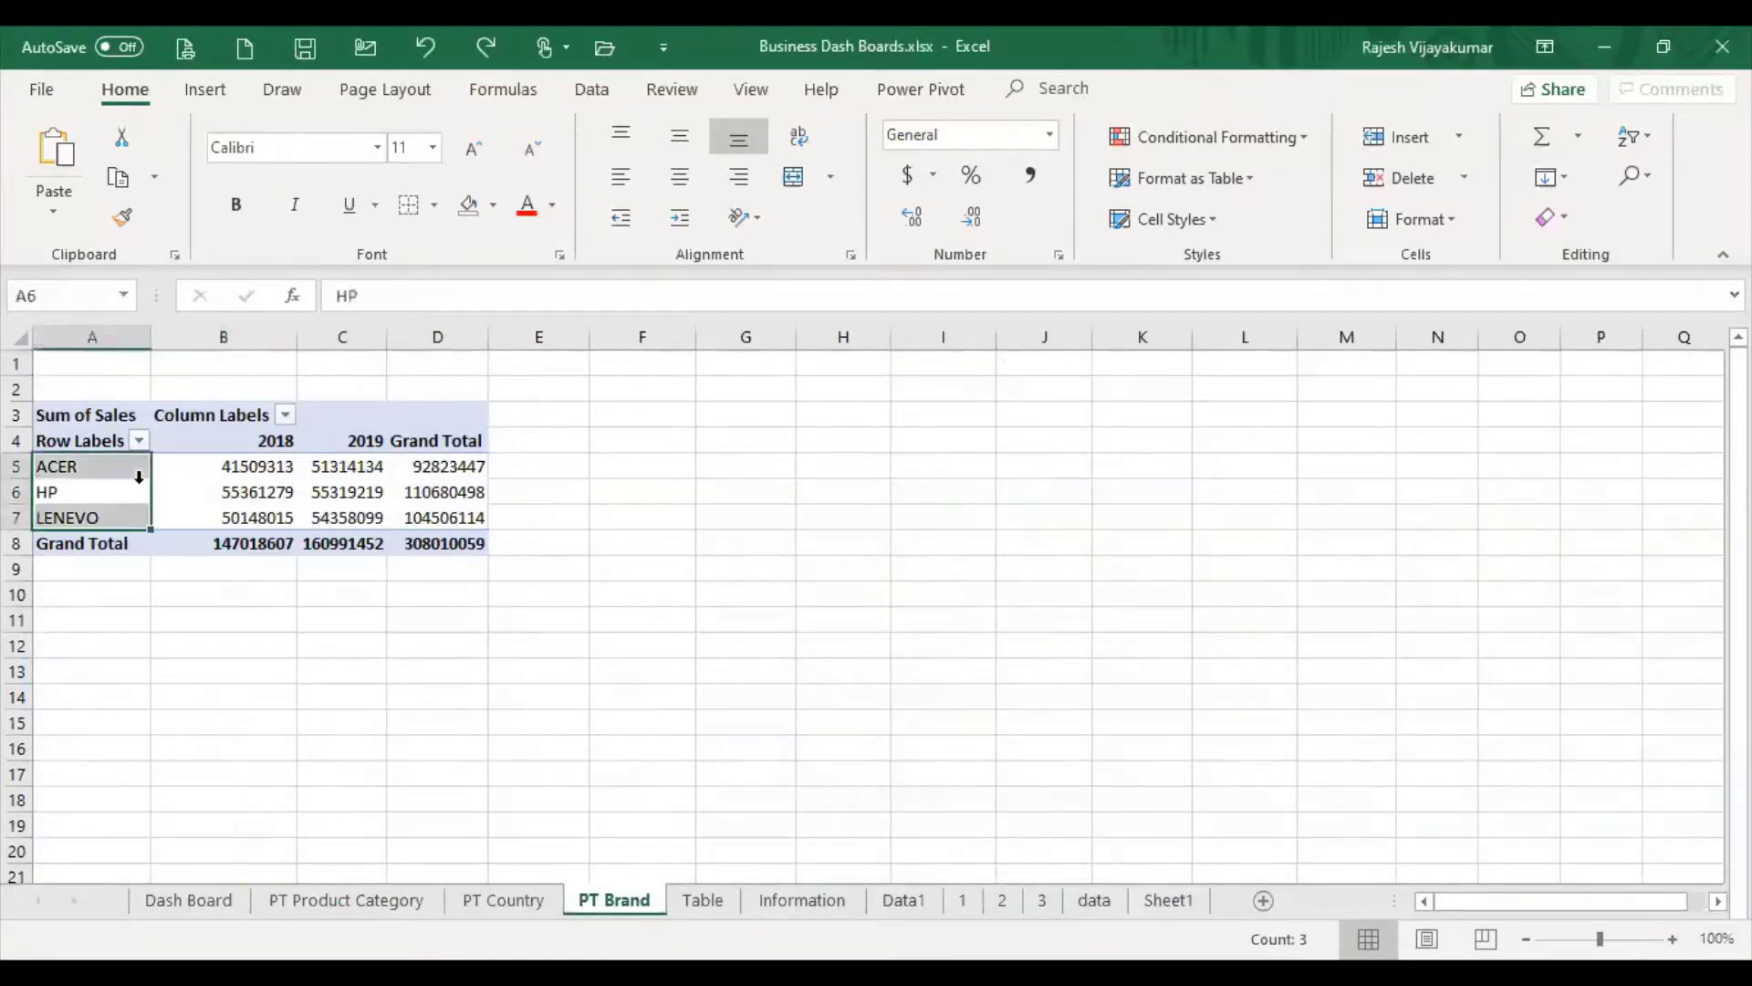
left_click(493, 899)
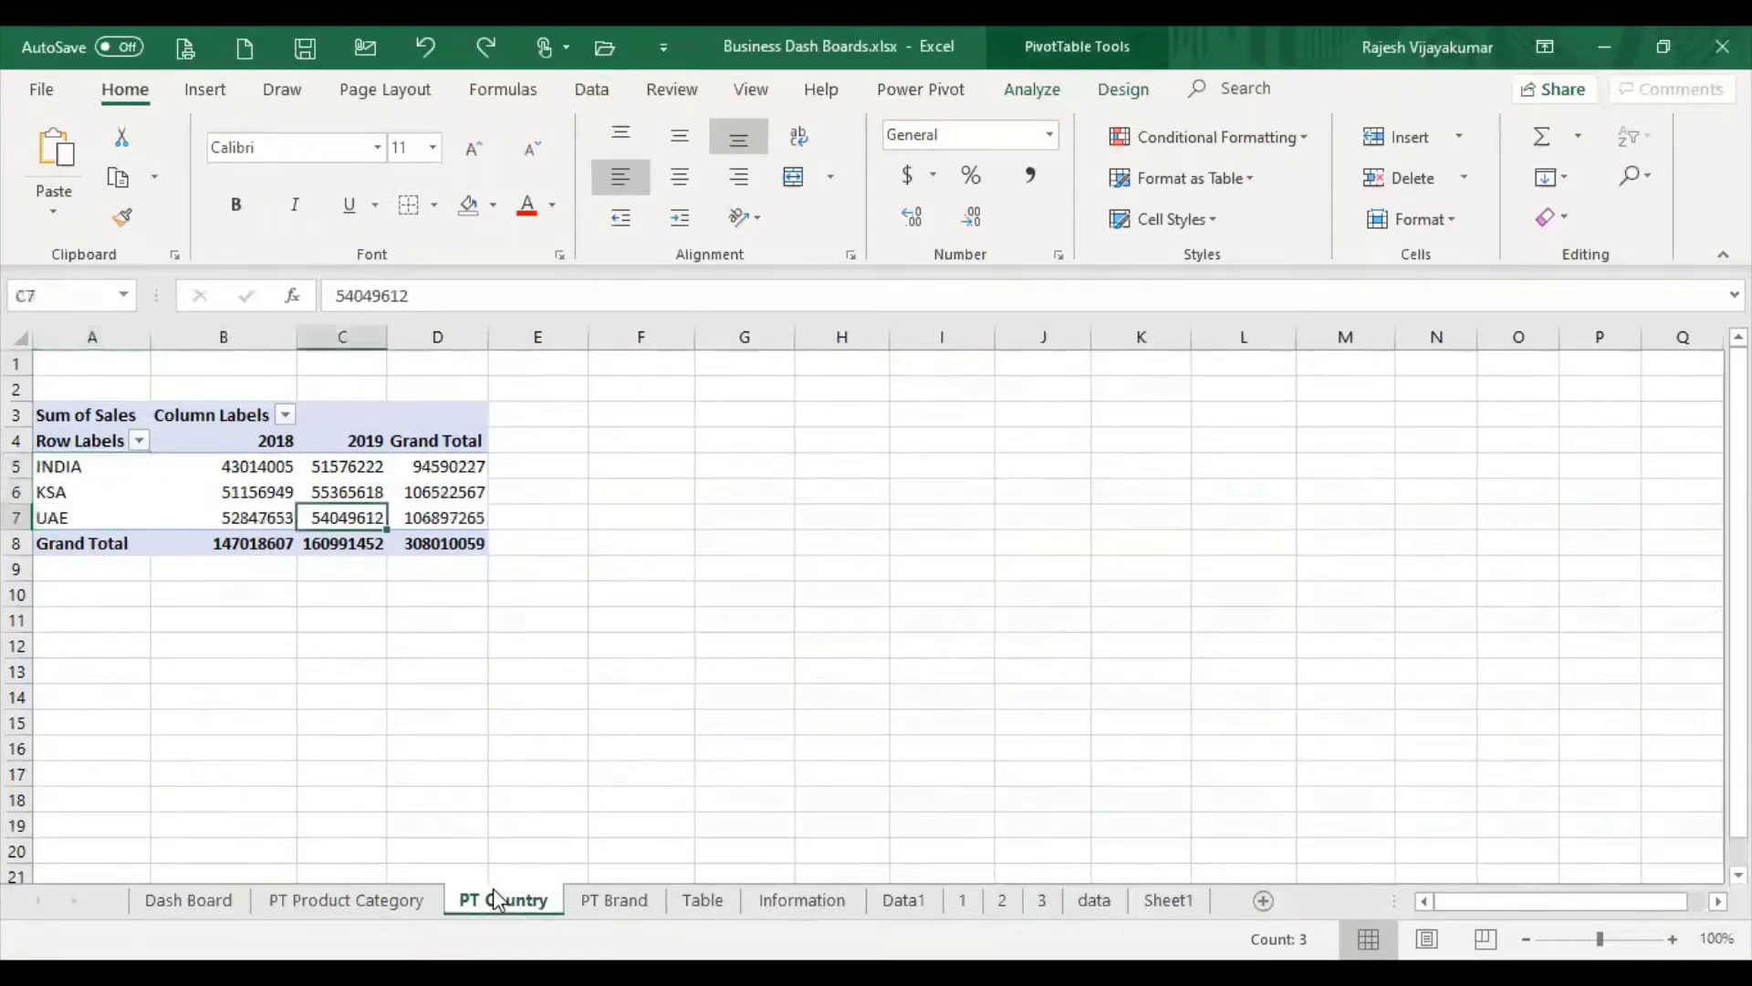
left_click(315, 901)
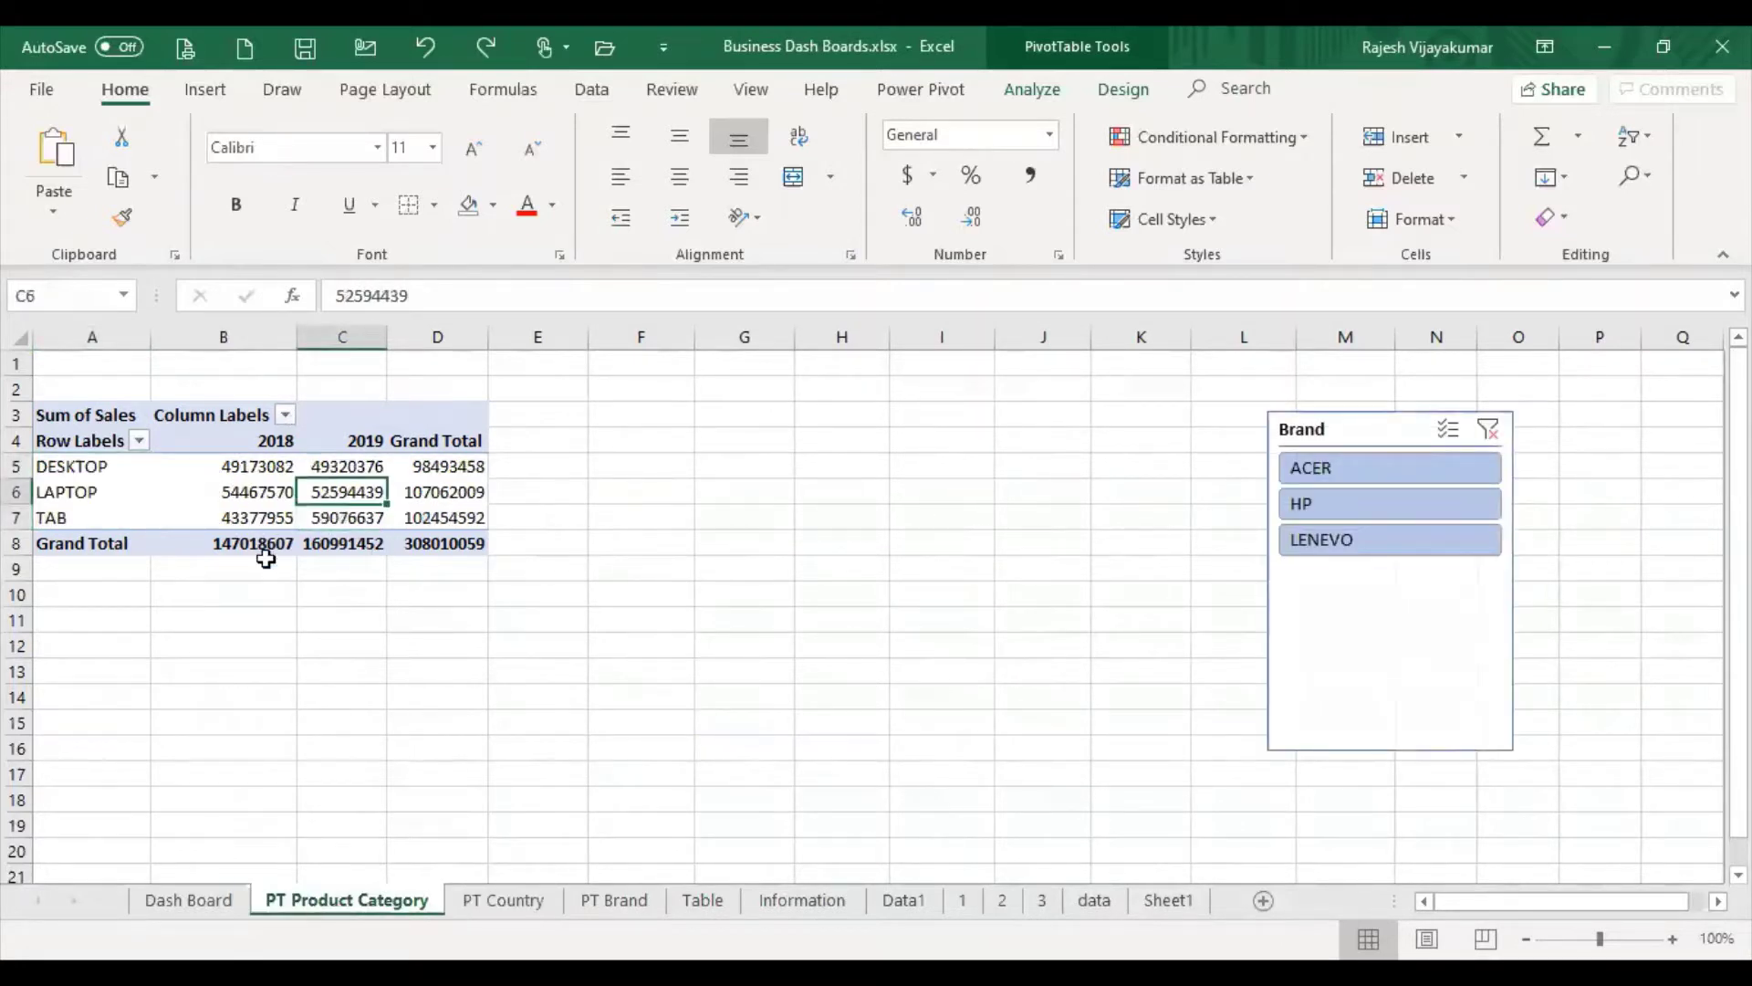
Delete the Brand slicer from PT Product Category and return to Dash Board
left_click(1372, 618)
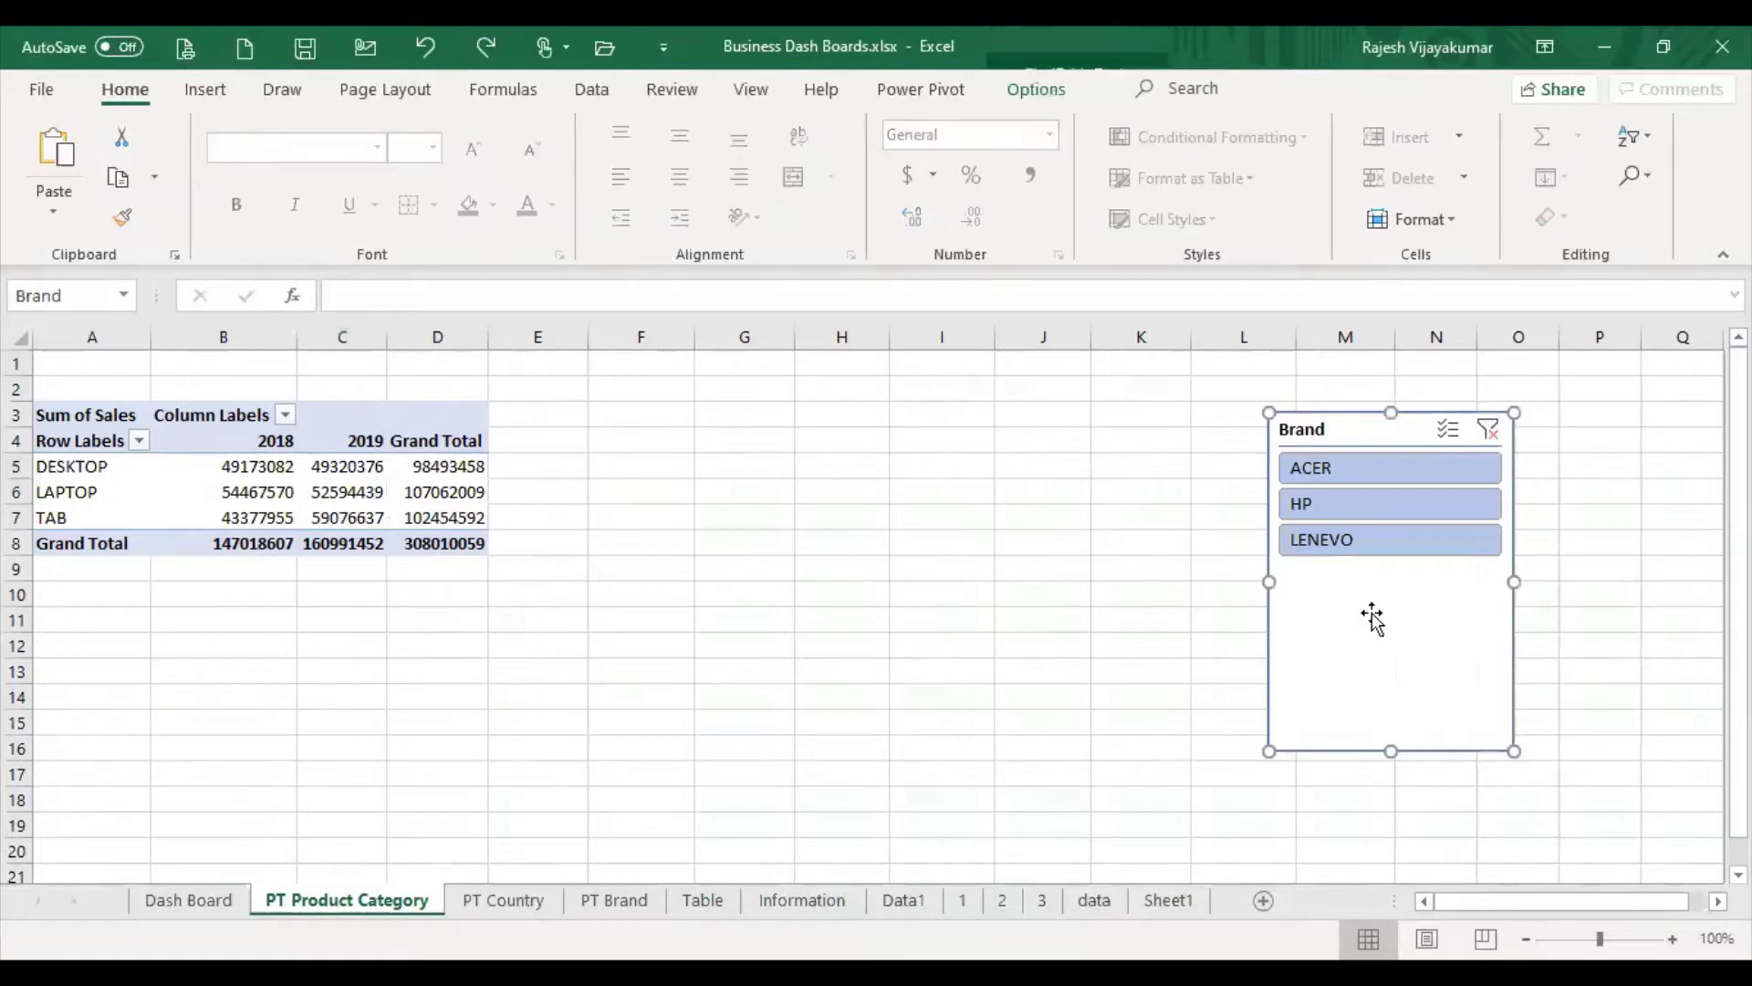
key("Delete")
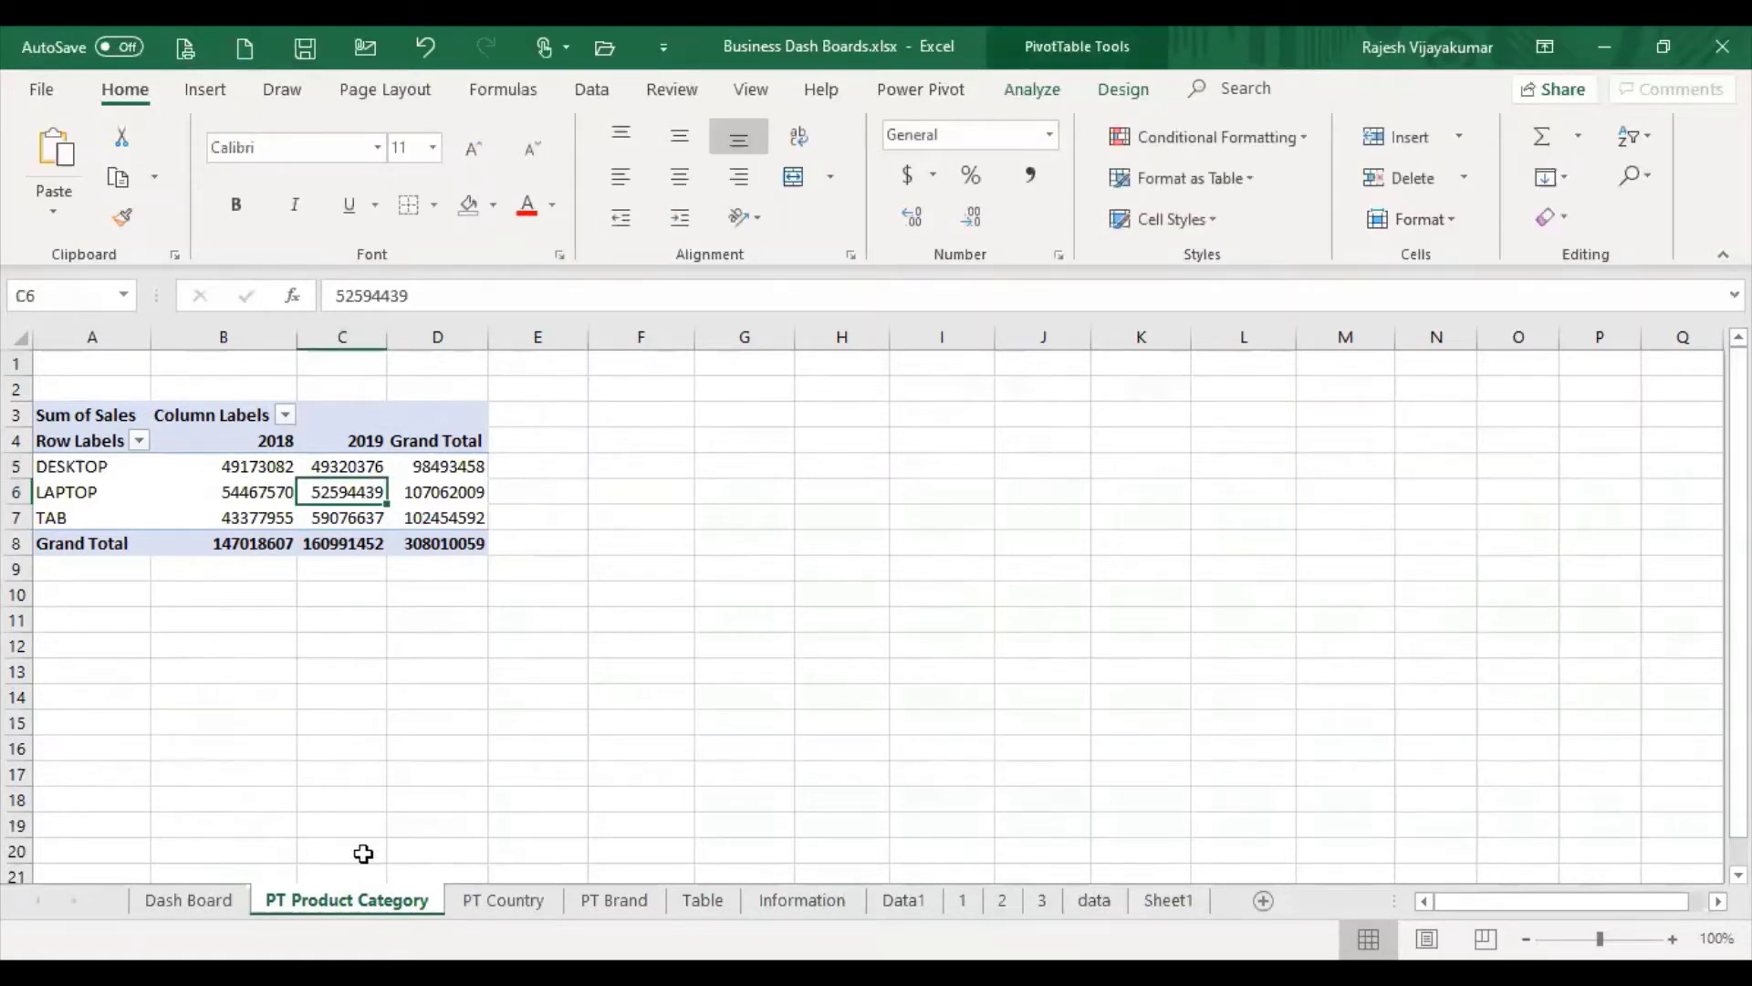
left_click(188, 900)
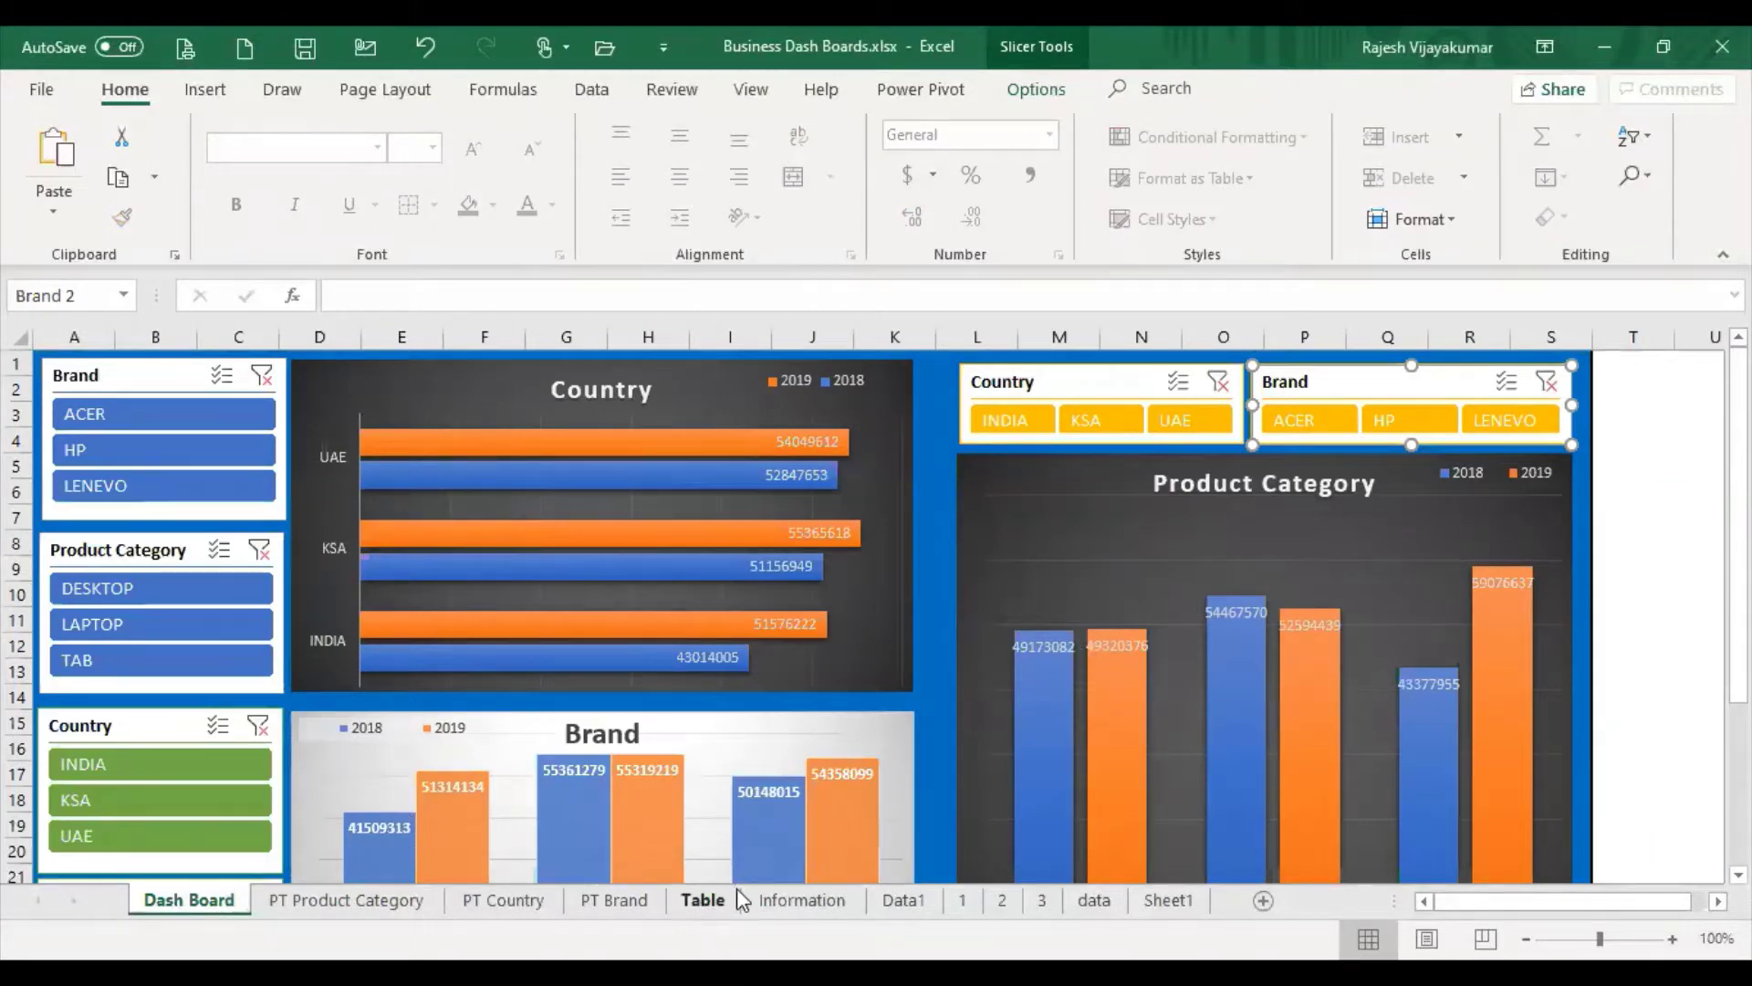
Open the Table sheet and inspect the LENEVO, ACER and LAPTOP entries in the sales data
left_click(698, 900)
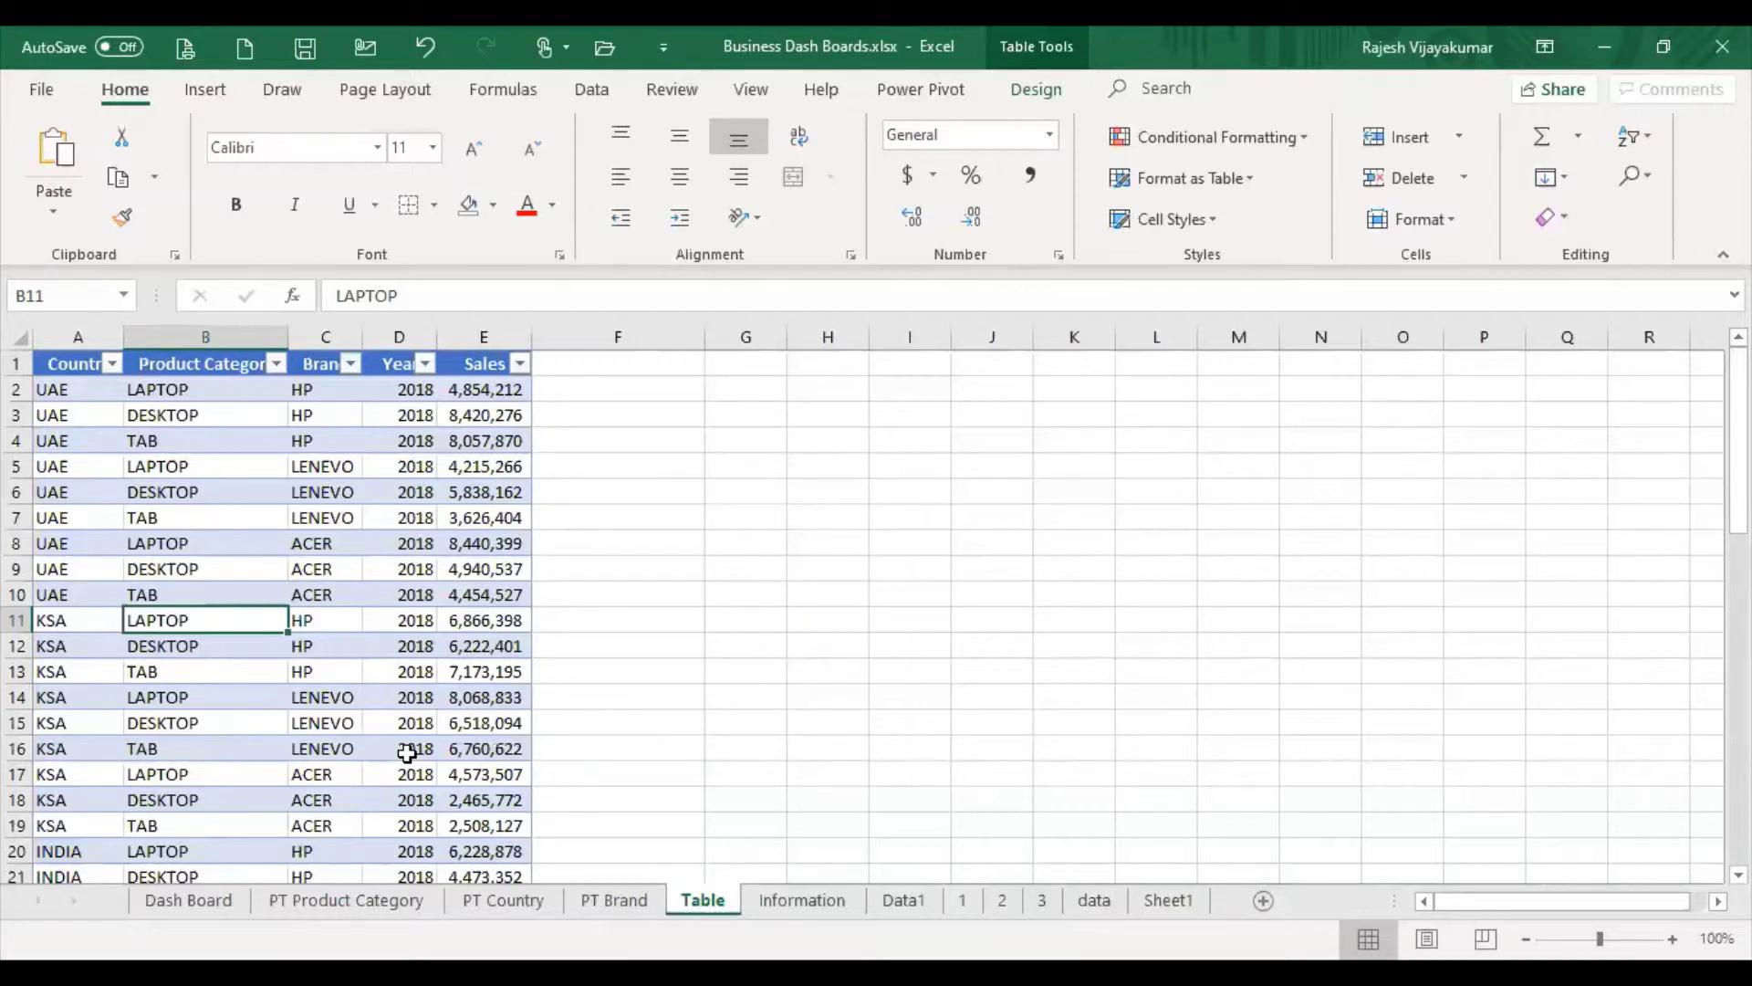
left_click(332, 698)
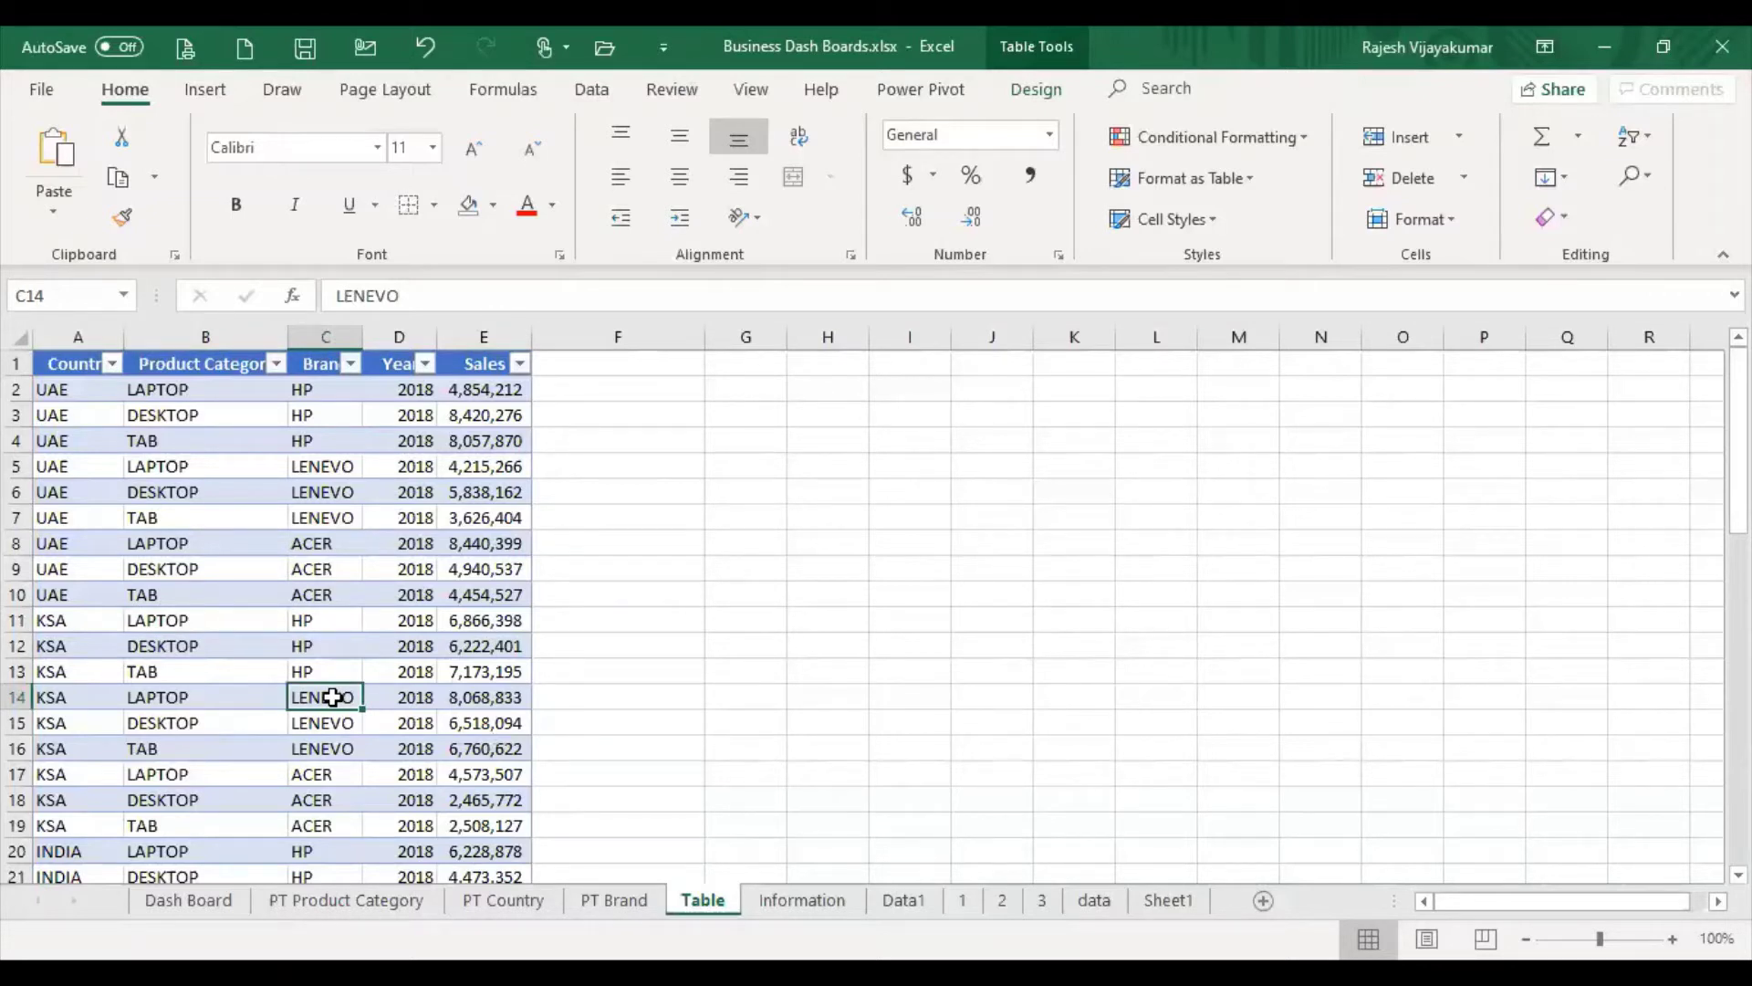
left_click(317, 543)
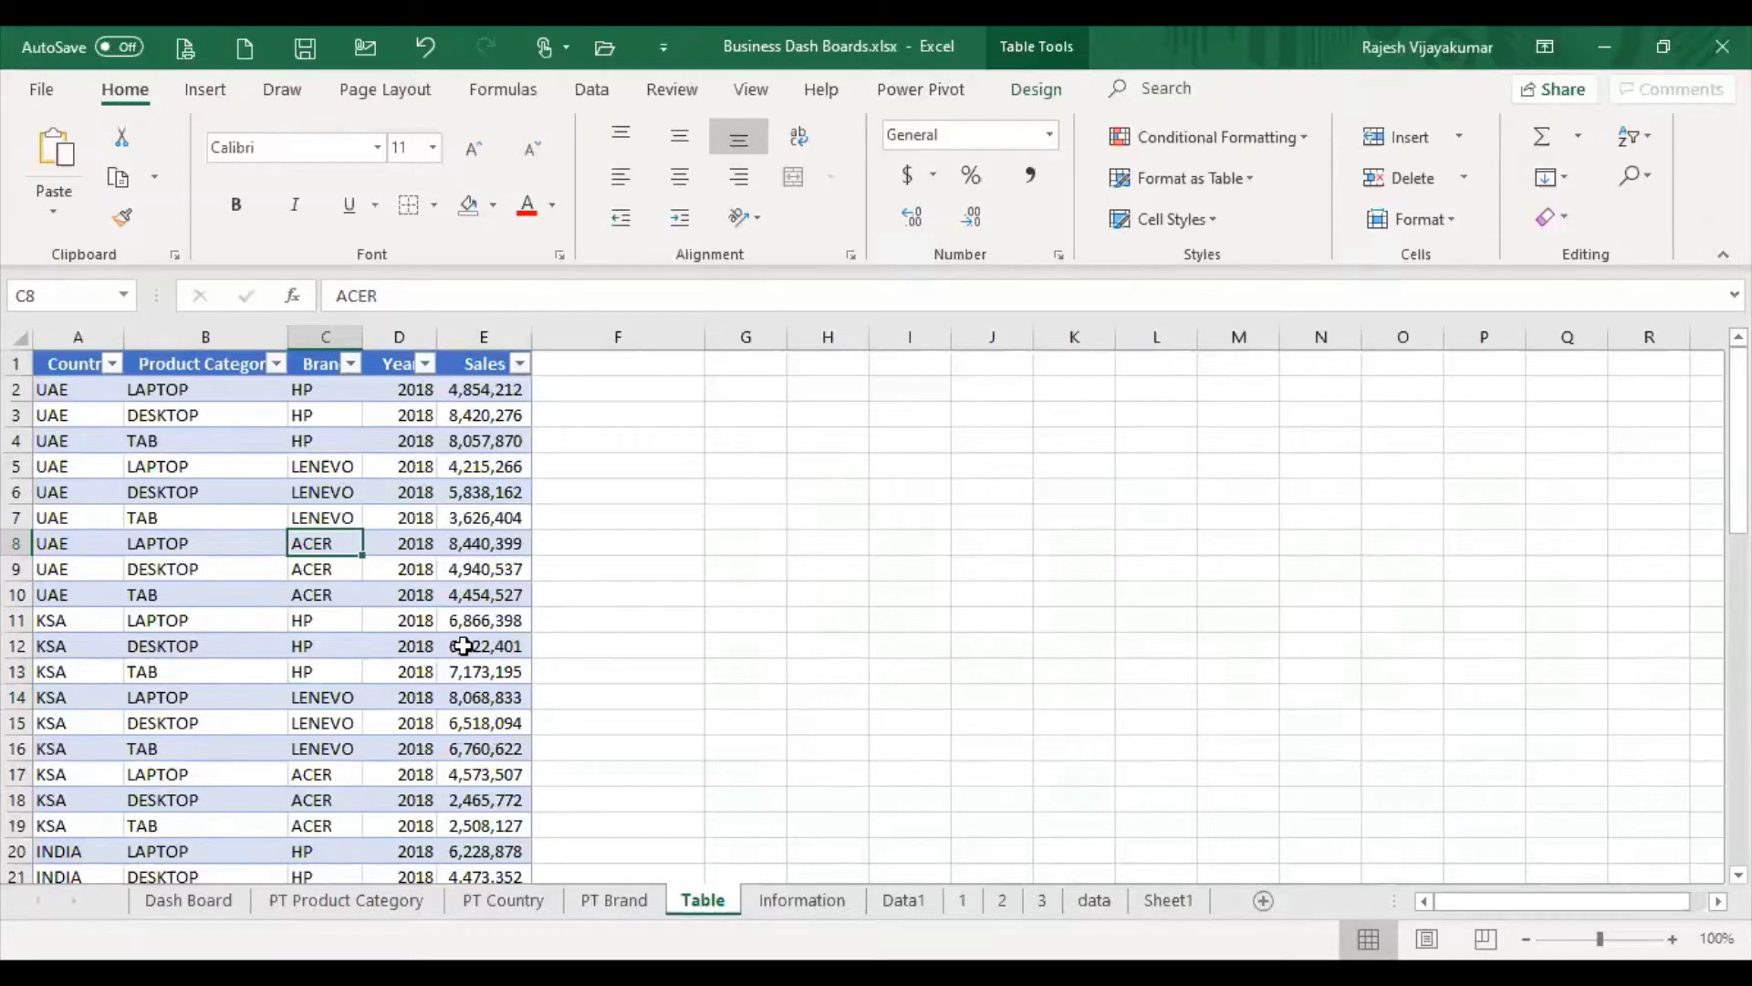
left_click(191, 618)
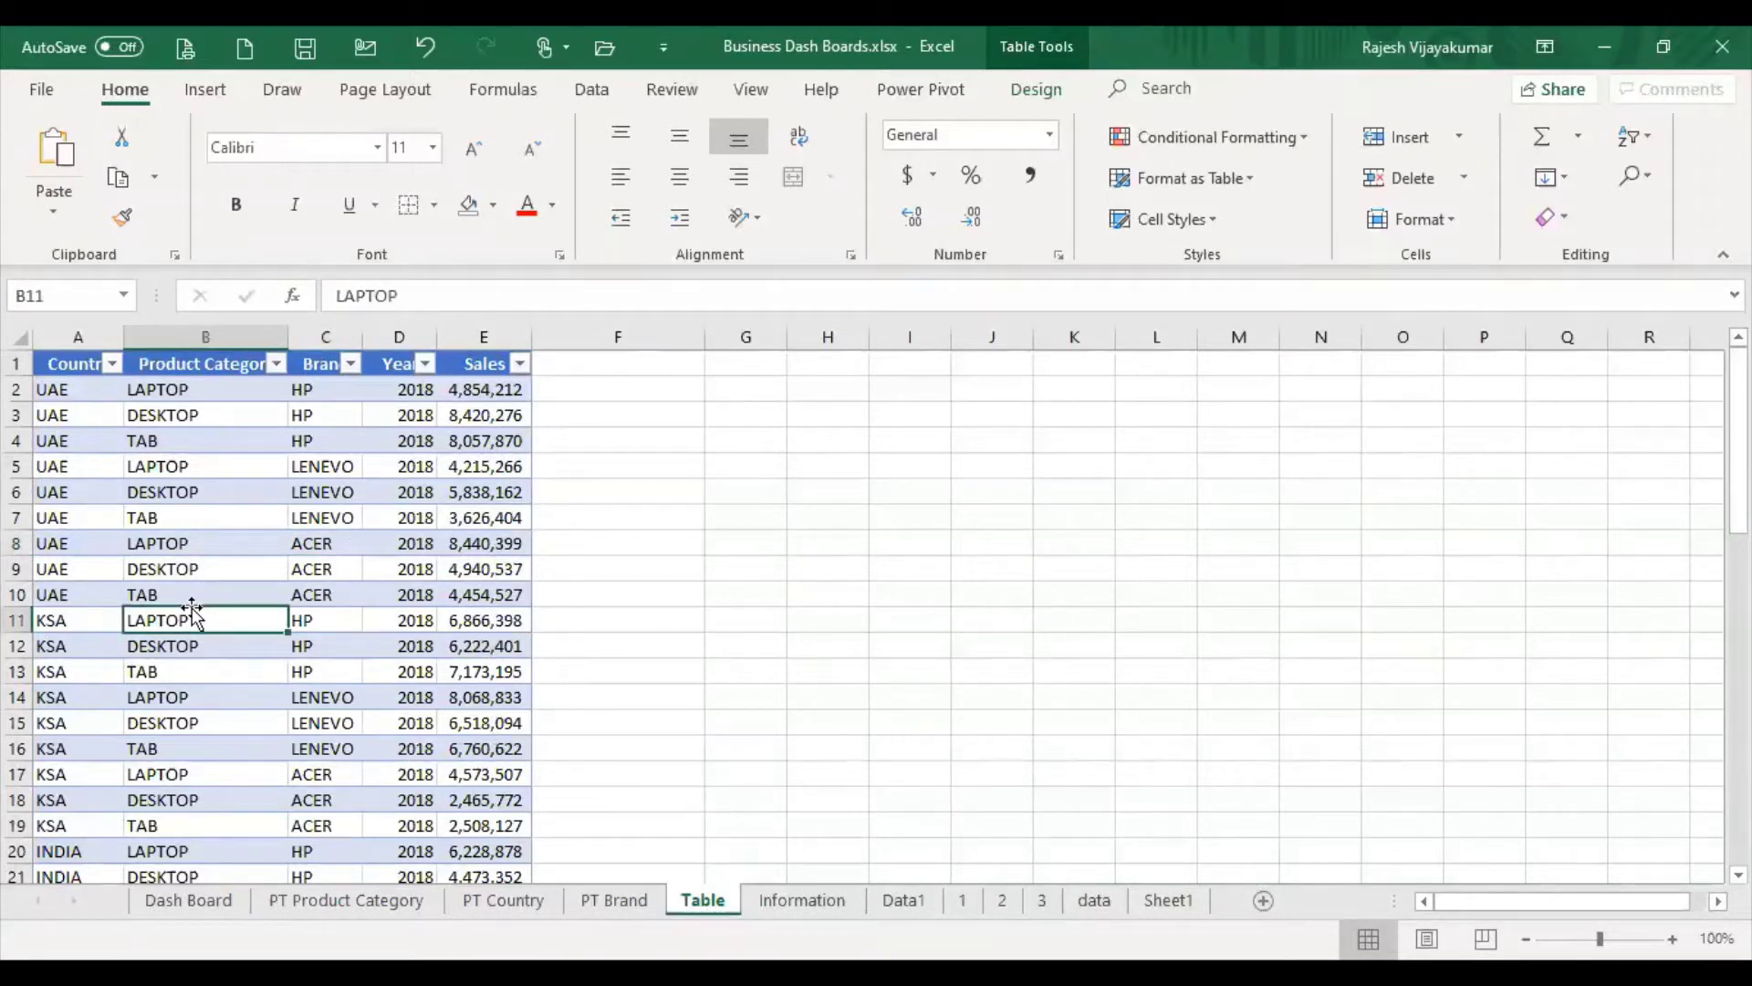
left_click(189, 540)
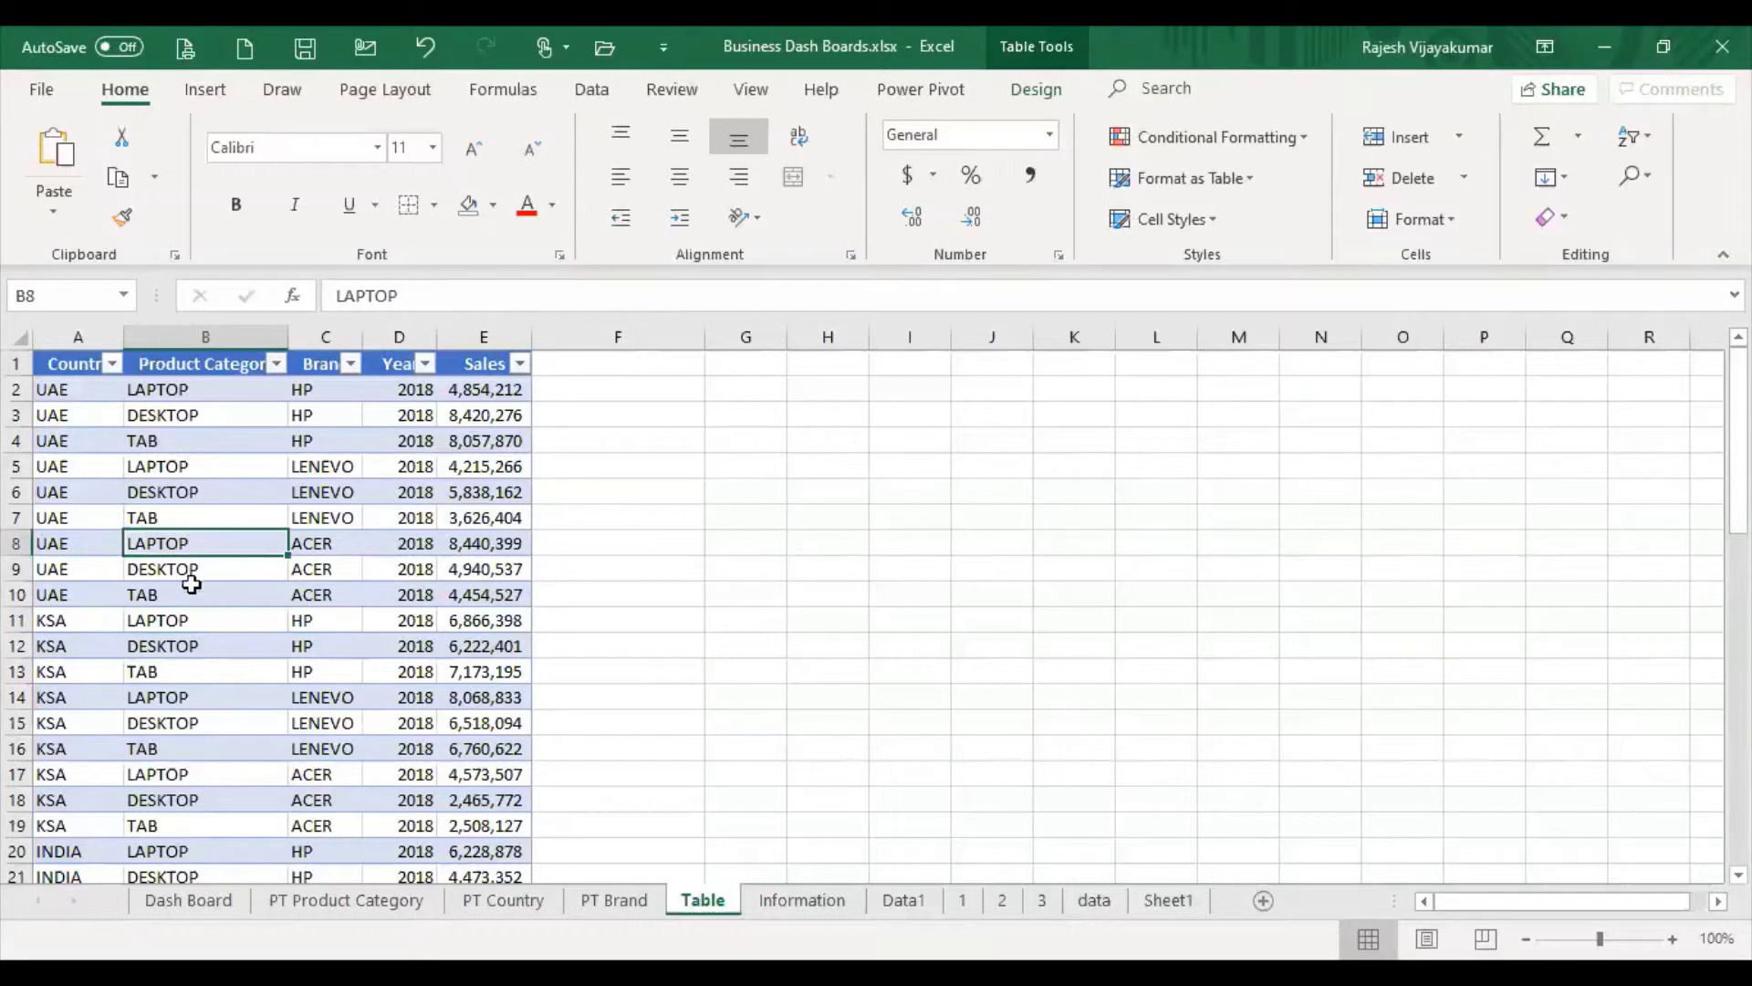
Insert a PivotTable from Table1 onto a new worksheet, Sheet5
left_click(203, 89)
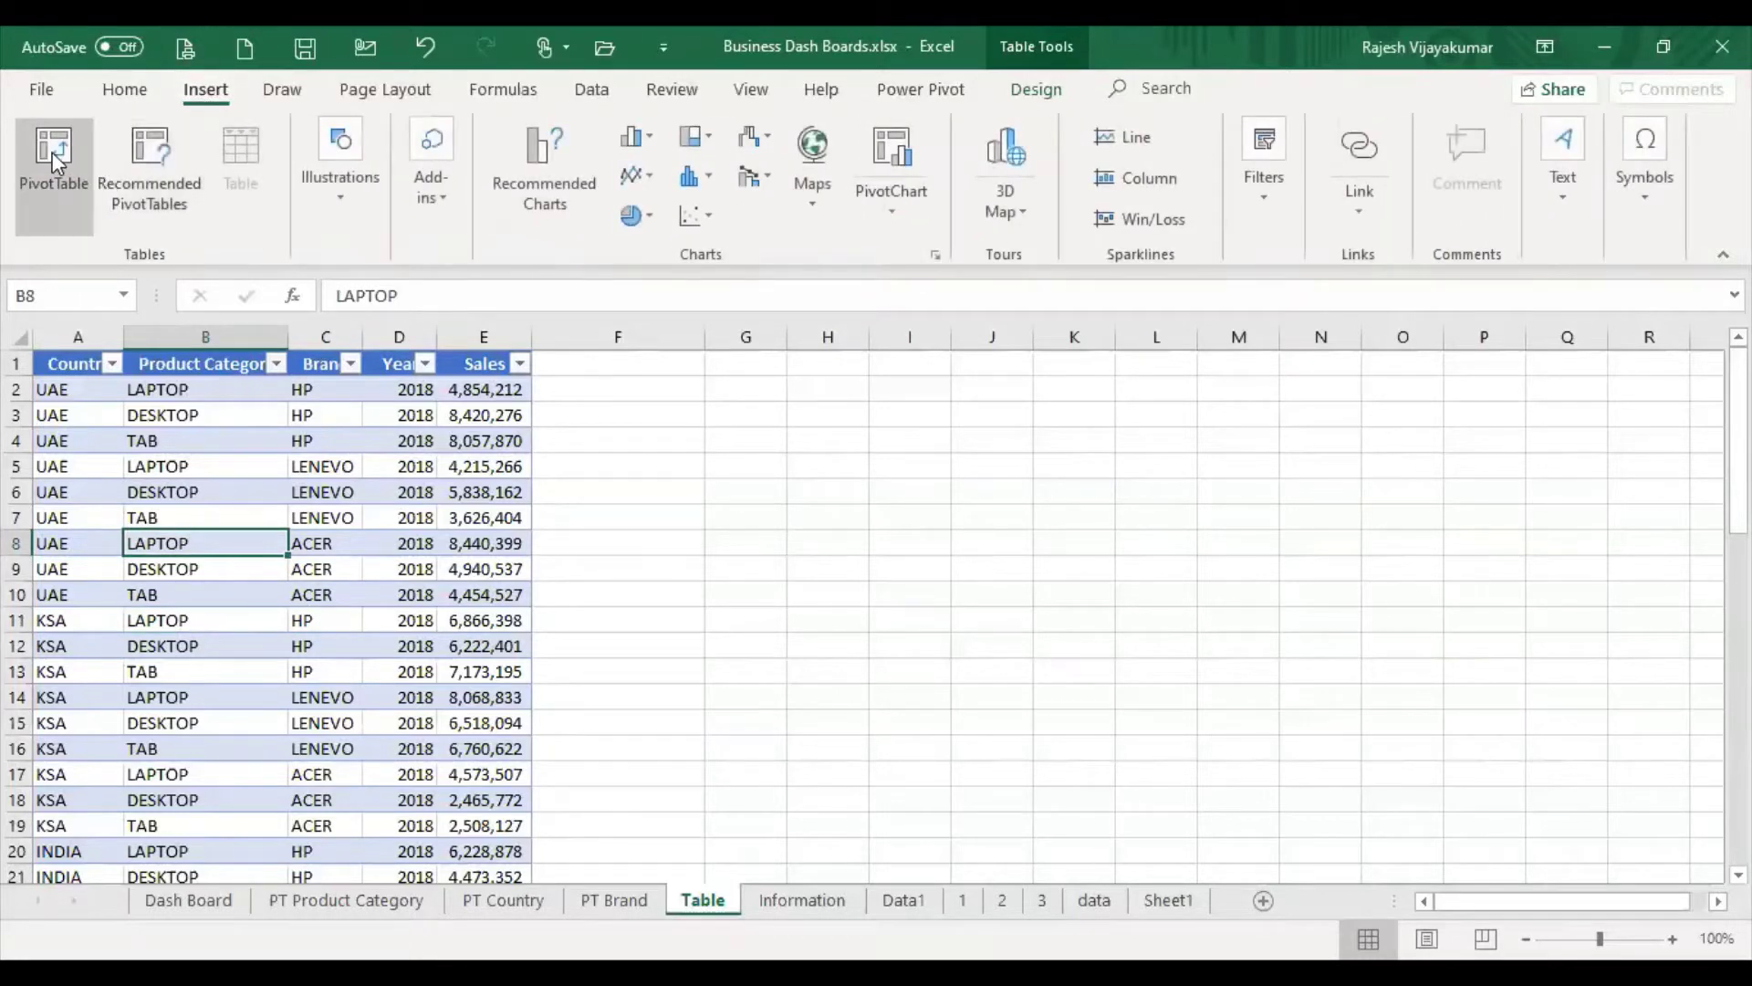
left_click(54, 160)
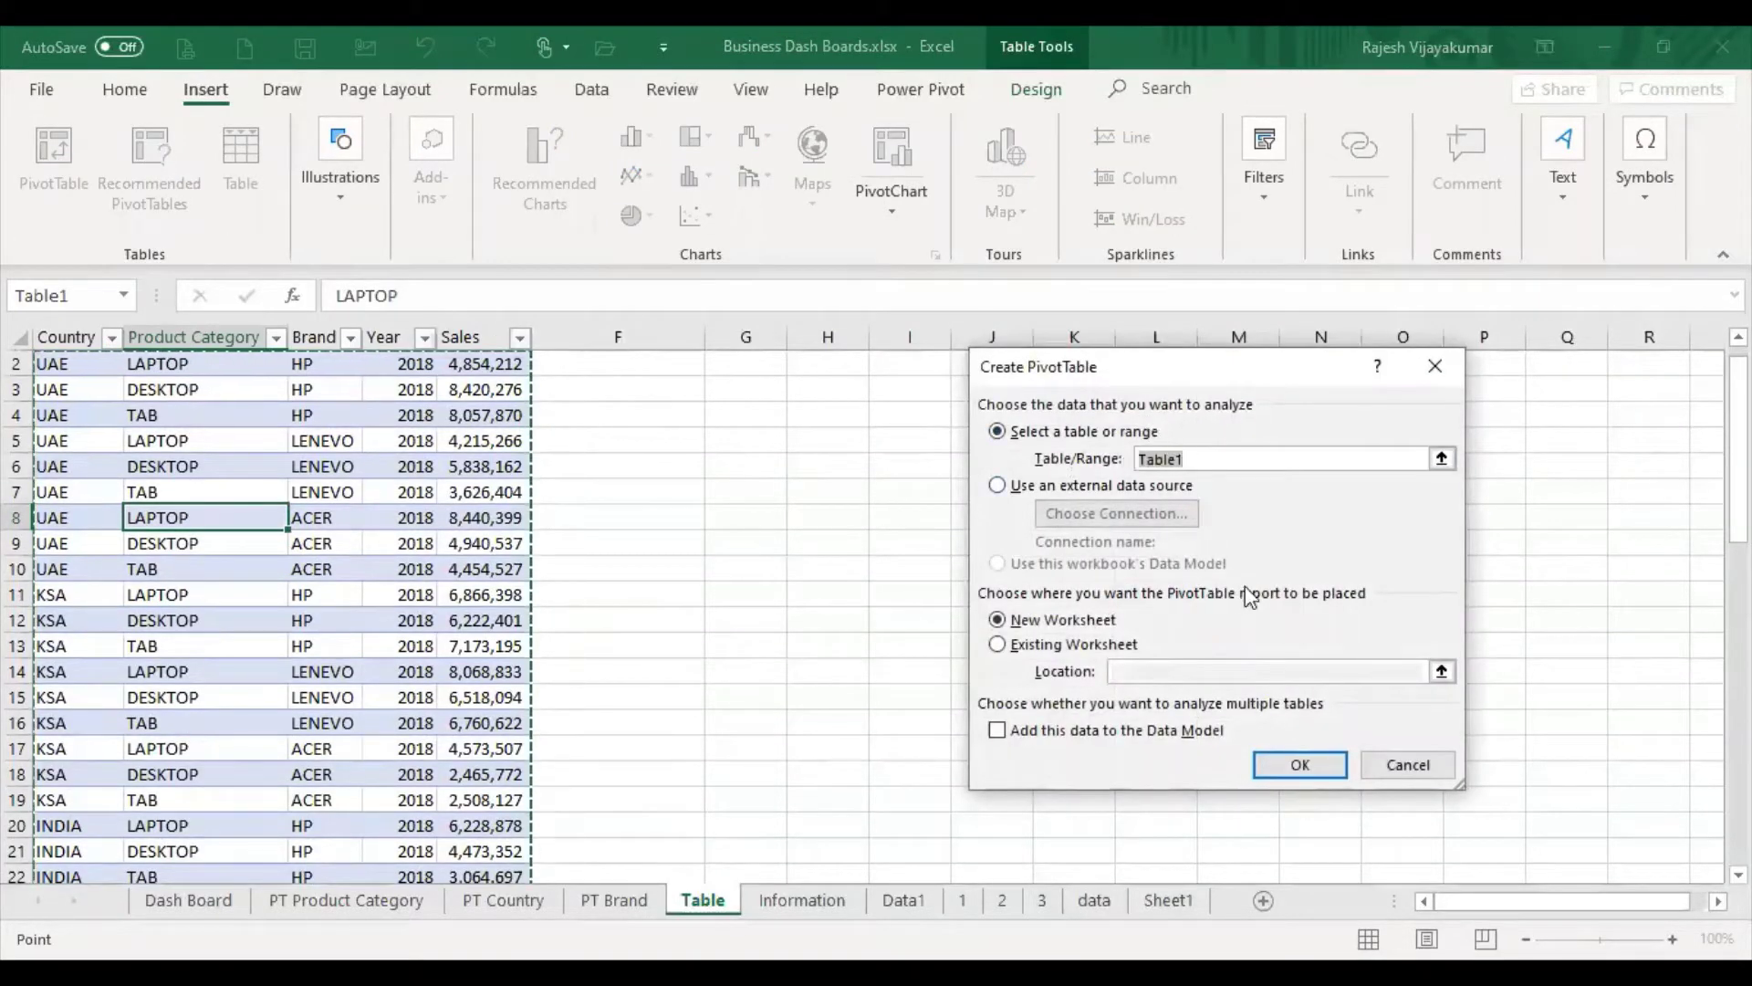
left_click(1278, 762)
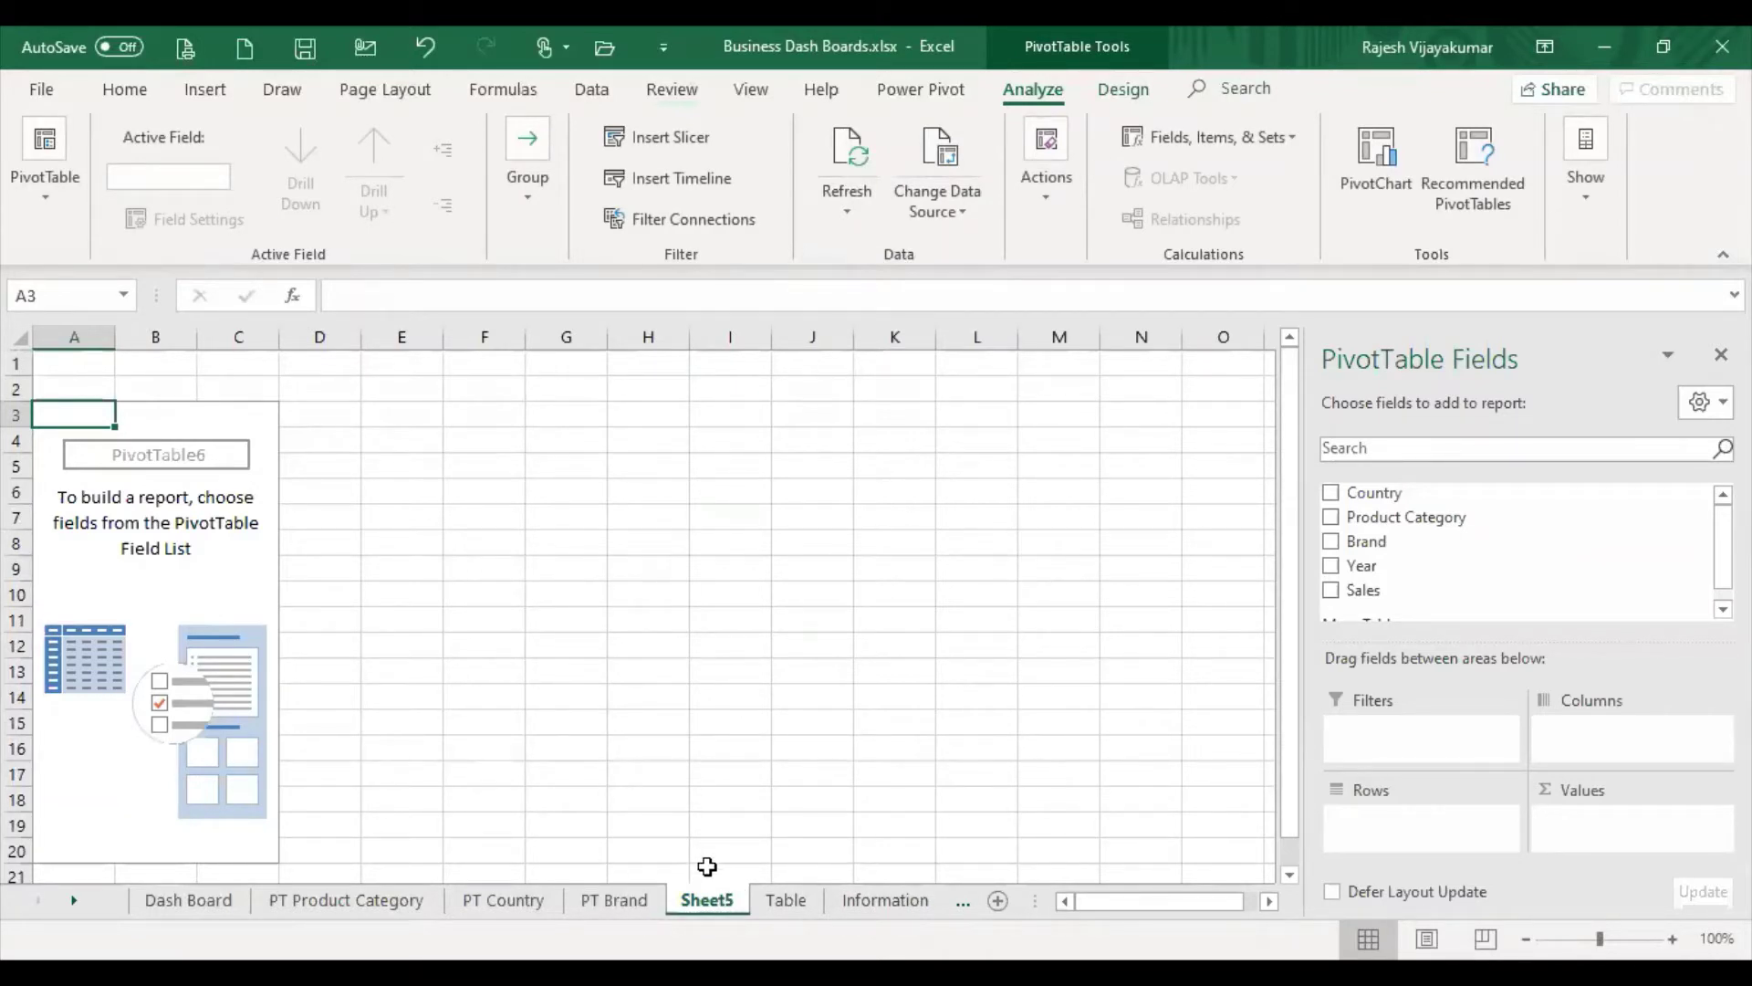
mouse_move(1411, 566)
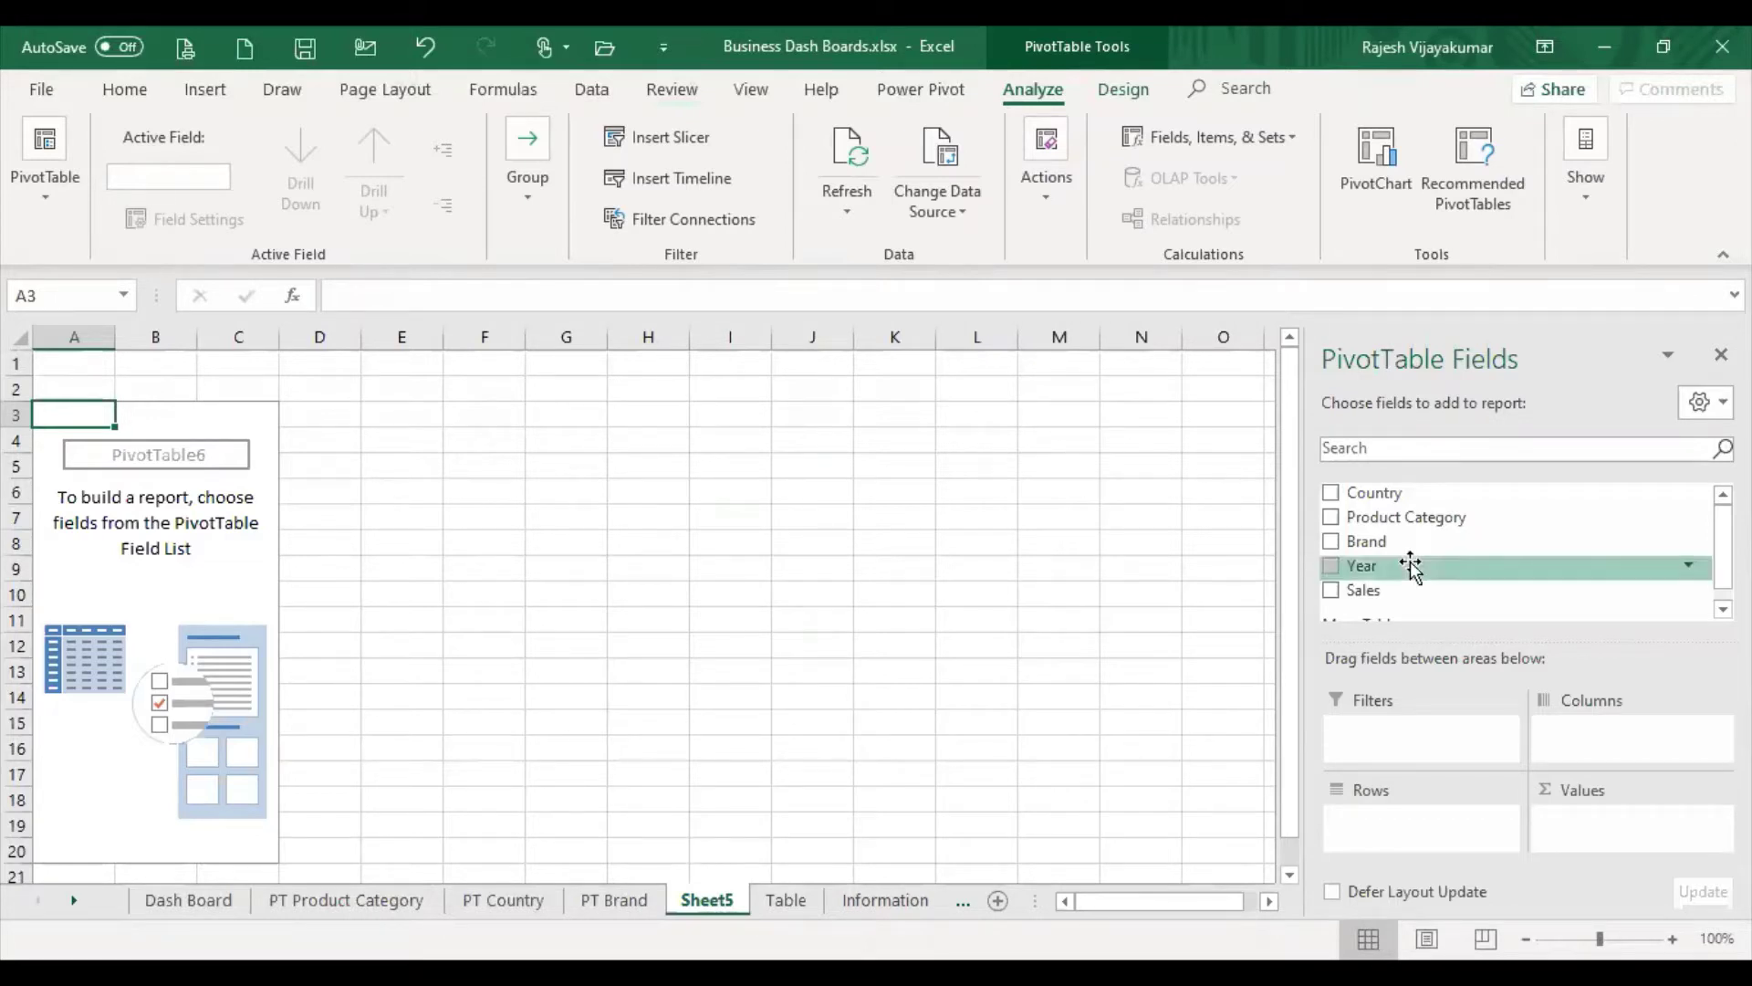
Lay out the pivot with Brand in Rows, Year in Columns and Sum of Sales in Values
left_click(1331, 542)
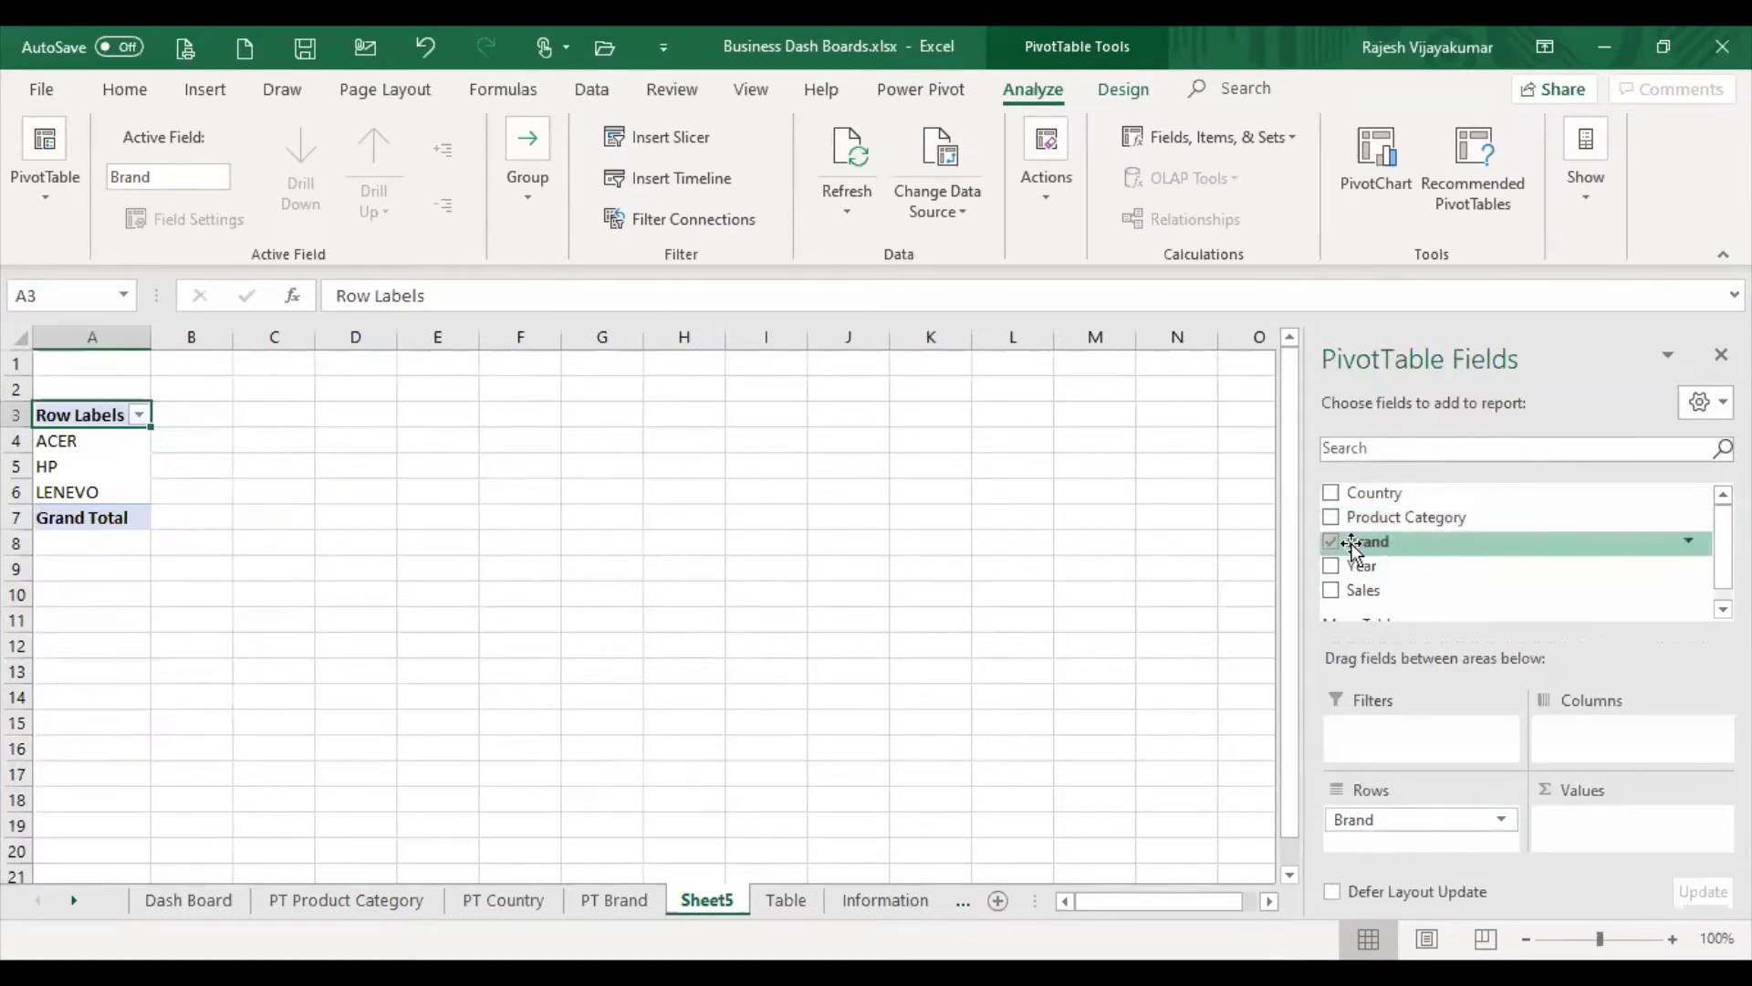
left_click(1331, 542)
left_click_drag(1380, 546, 1408, 828)
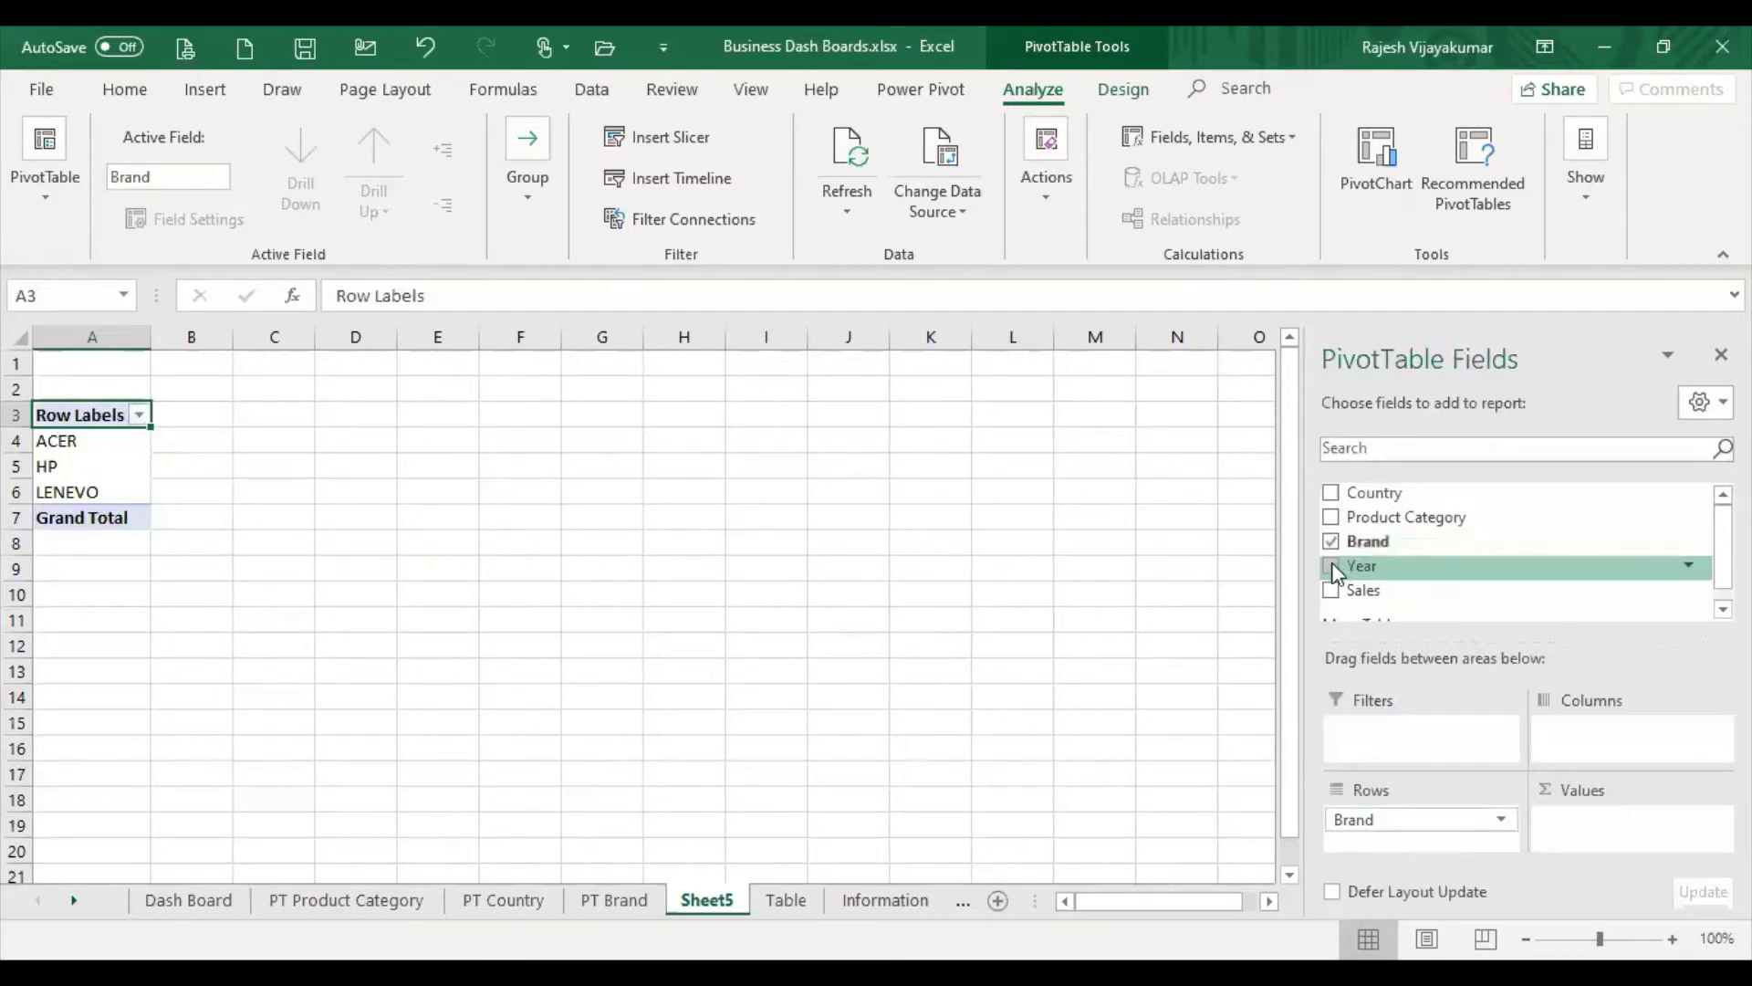
left_click_drag(1334, 573, 1593, 741)
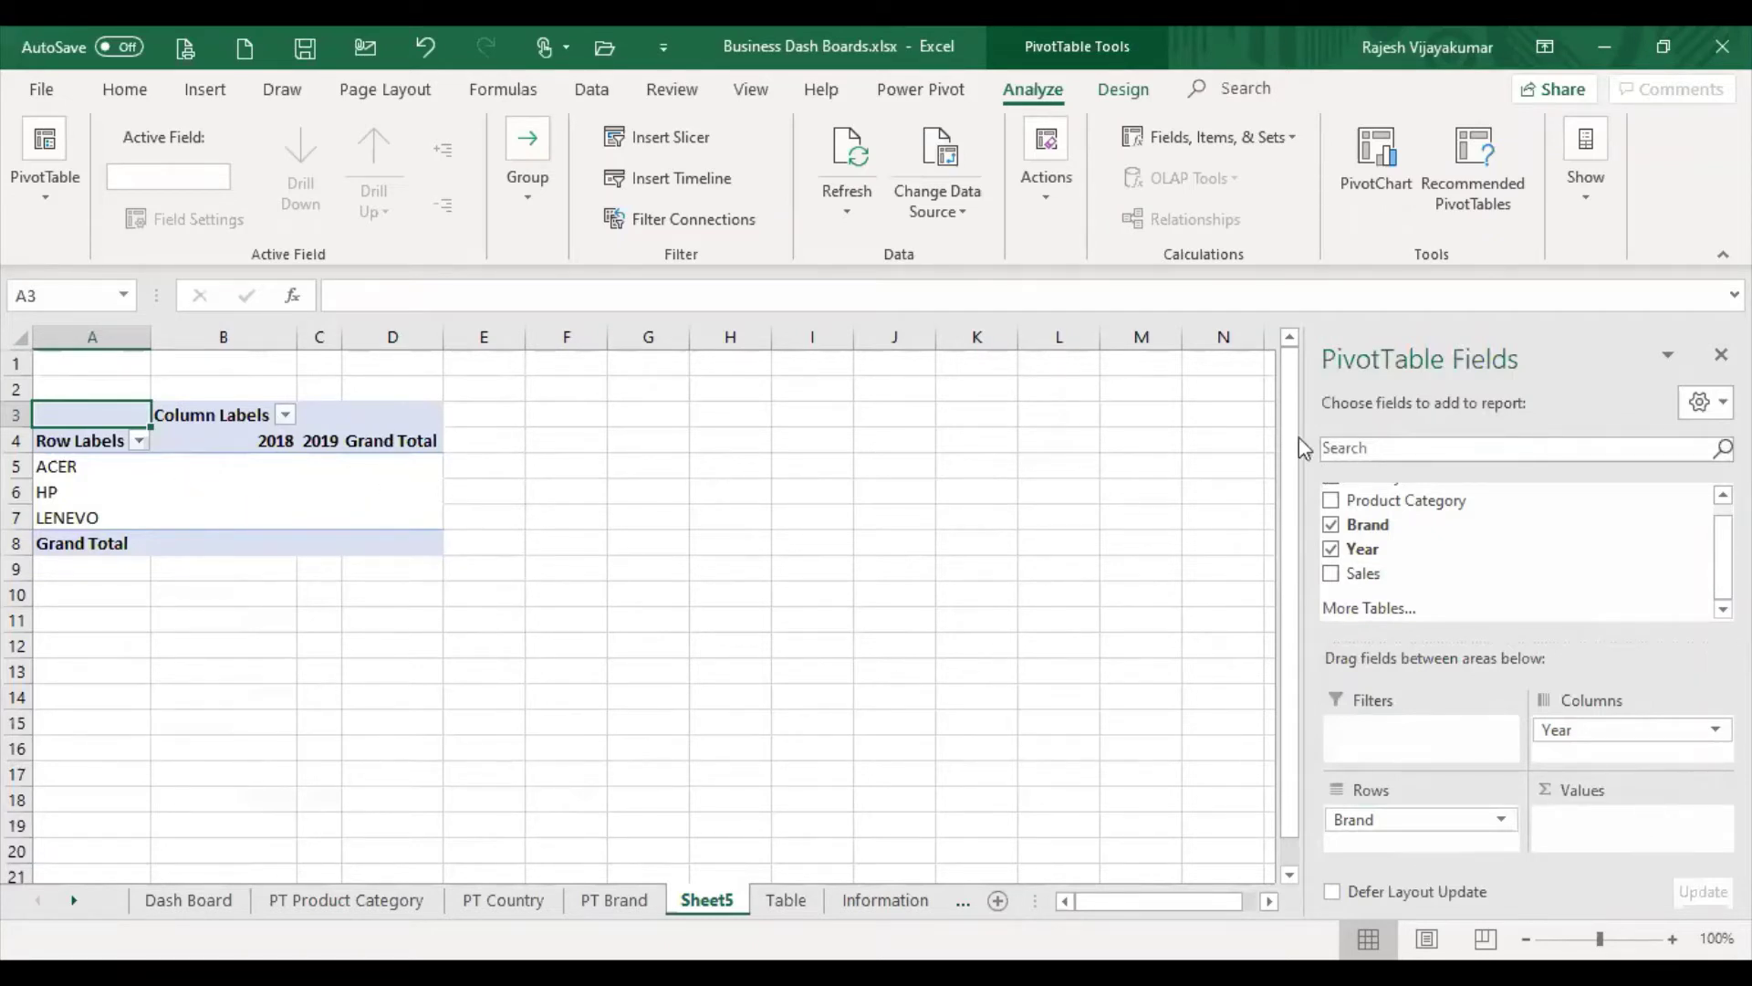
mouse_move(1337, 576)
left_mouse_down()
mouse_move(1570, 733)
mouse_move(1611, 826)
left_mouse_up()
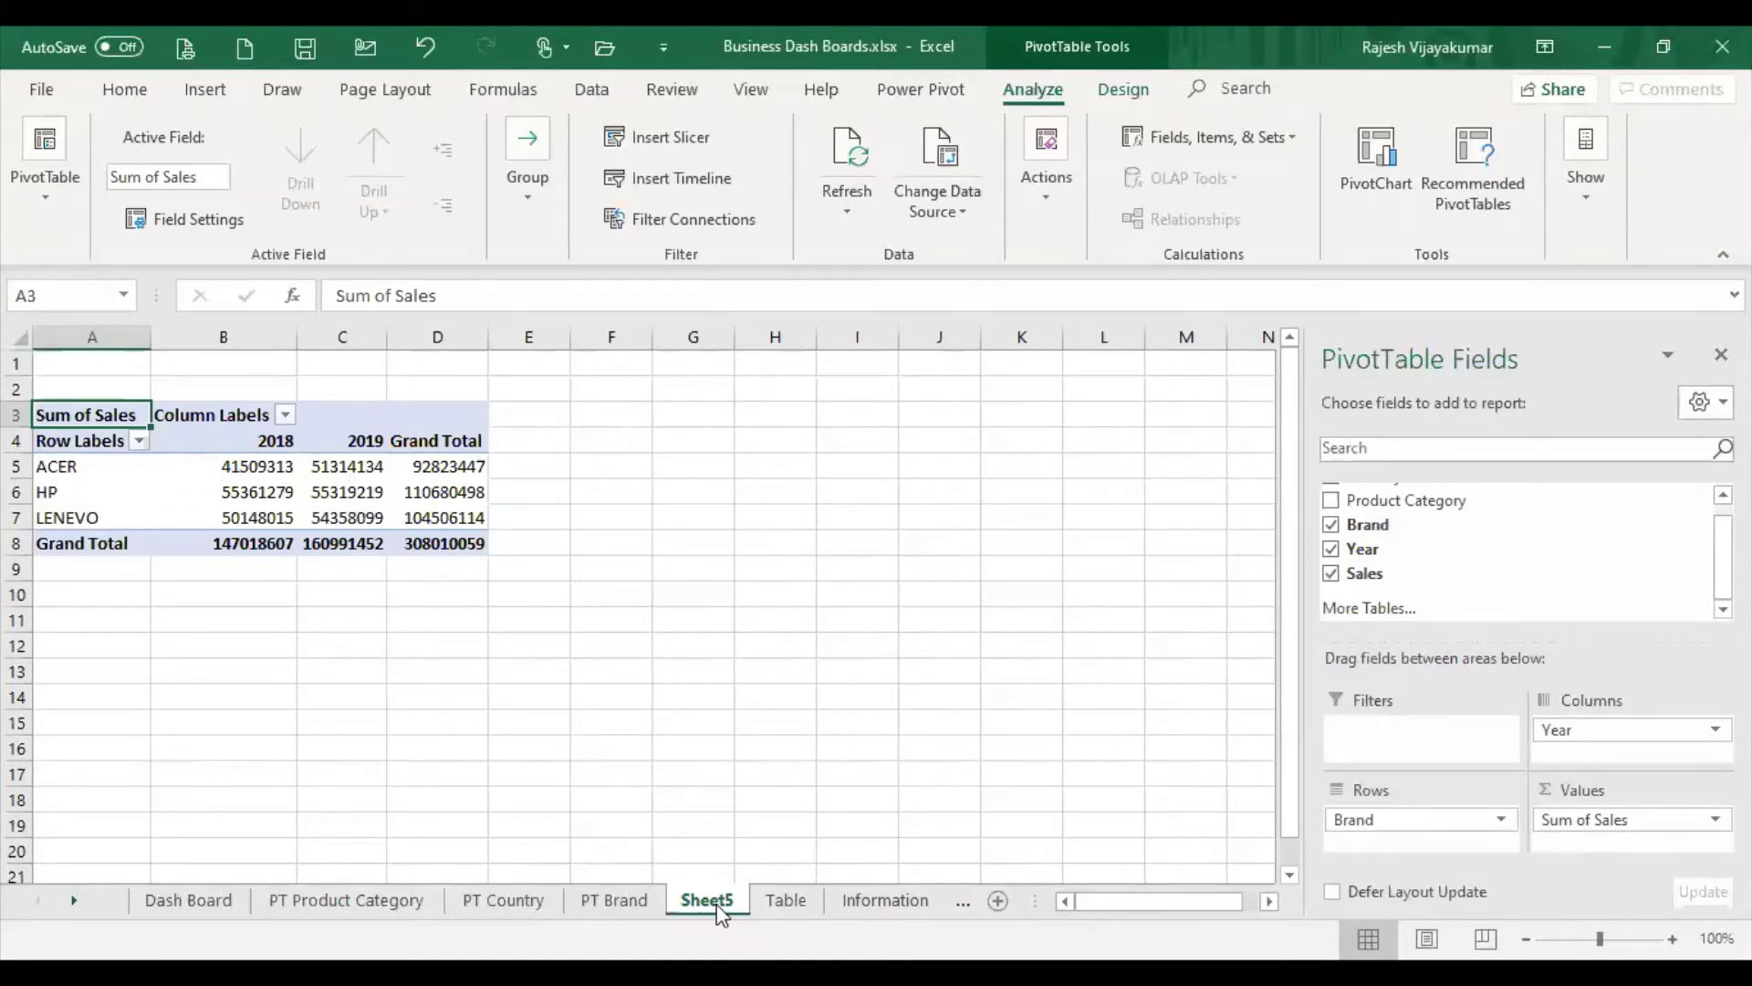
Compare the PT Brand pivot against Sheet5, then select a value cell in the PT Brand pivot
left_click(604, 901)
left_click(228, 611)
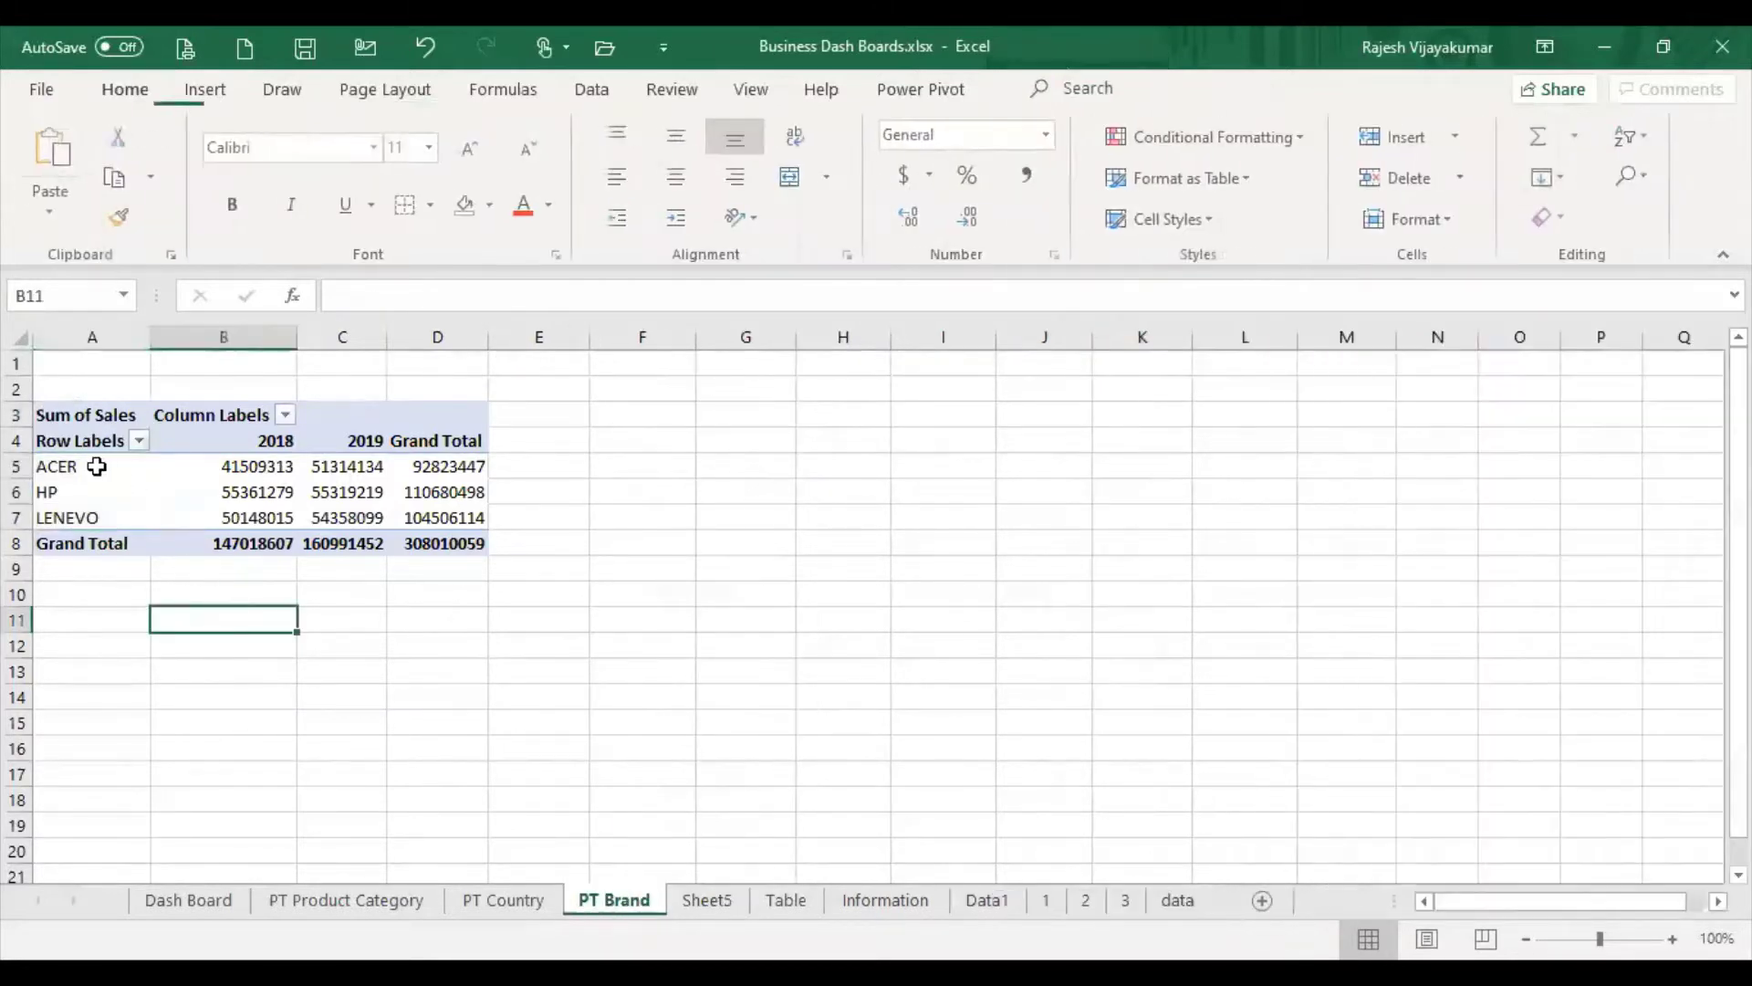
left_click(708, 901)
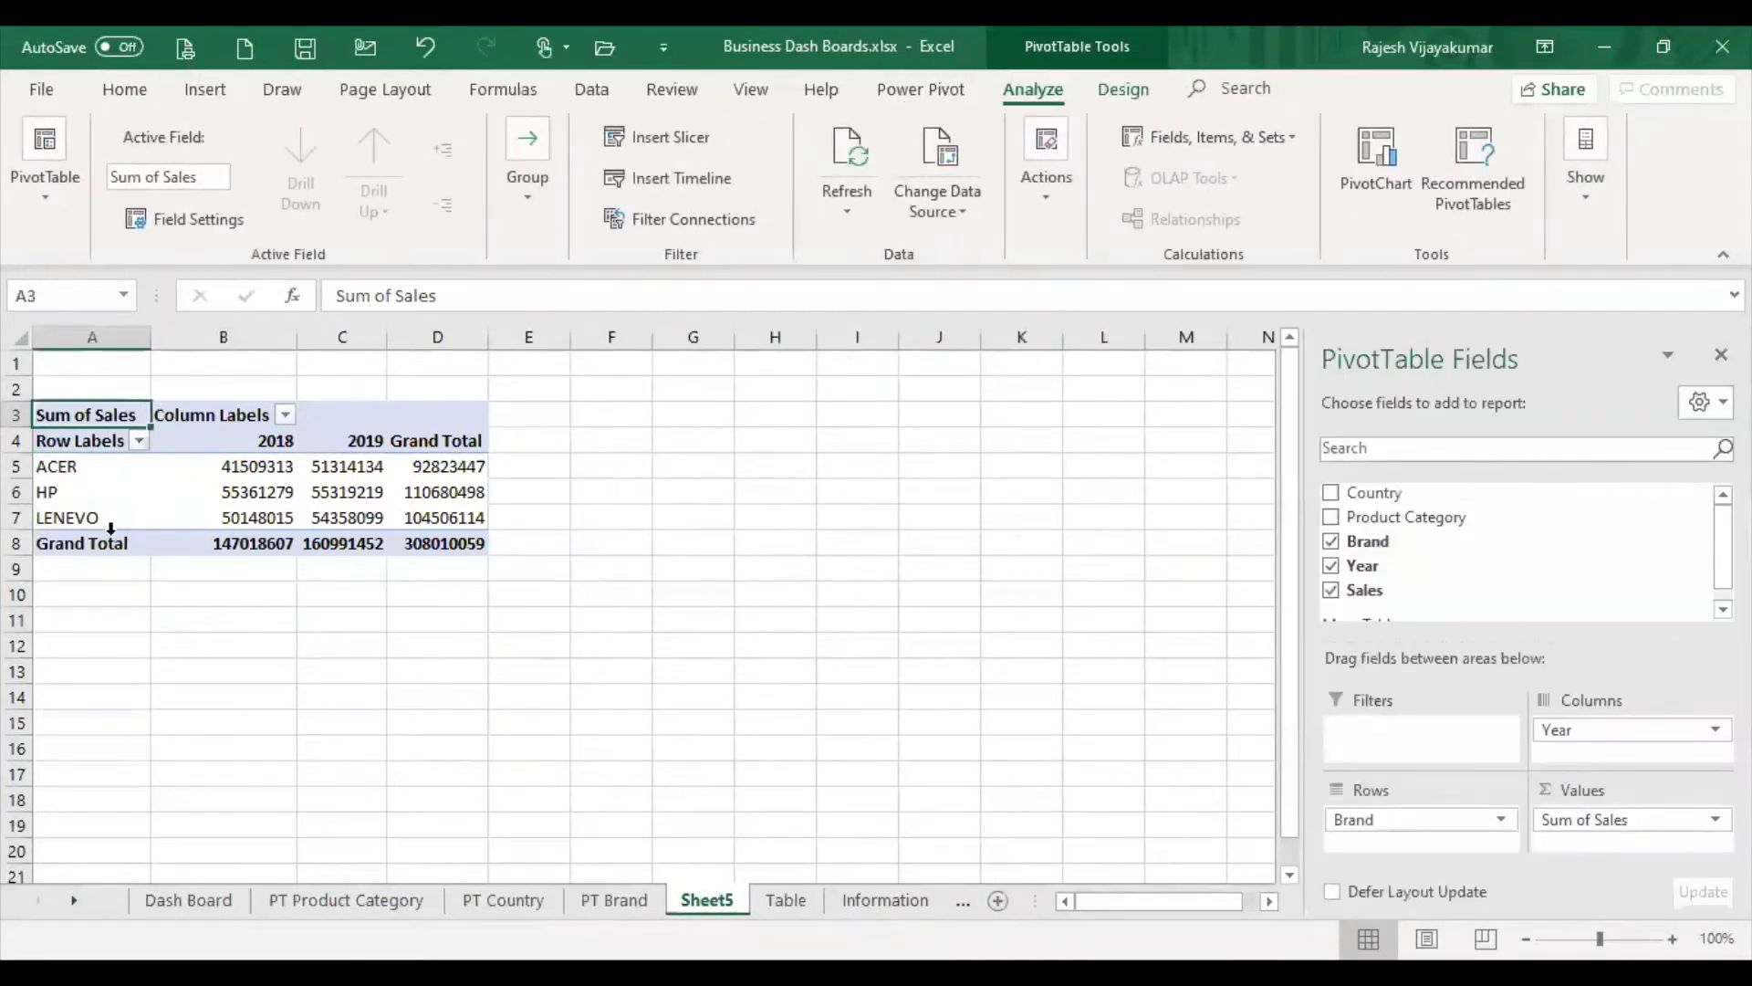
left_click(601, 904)
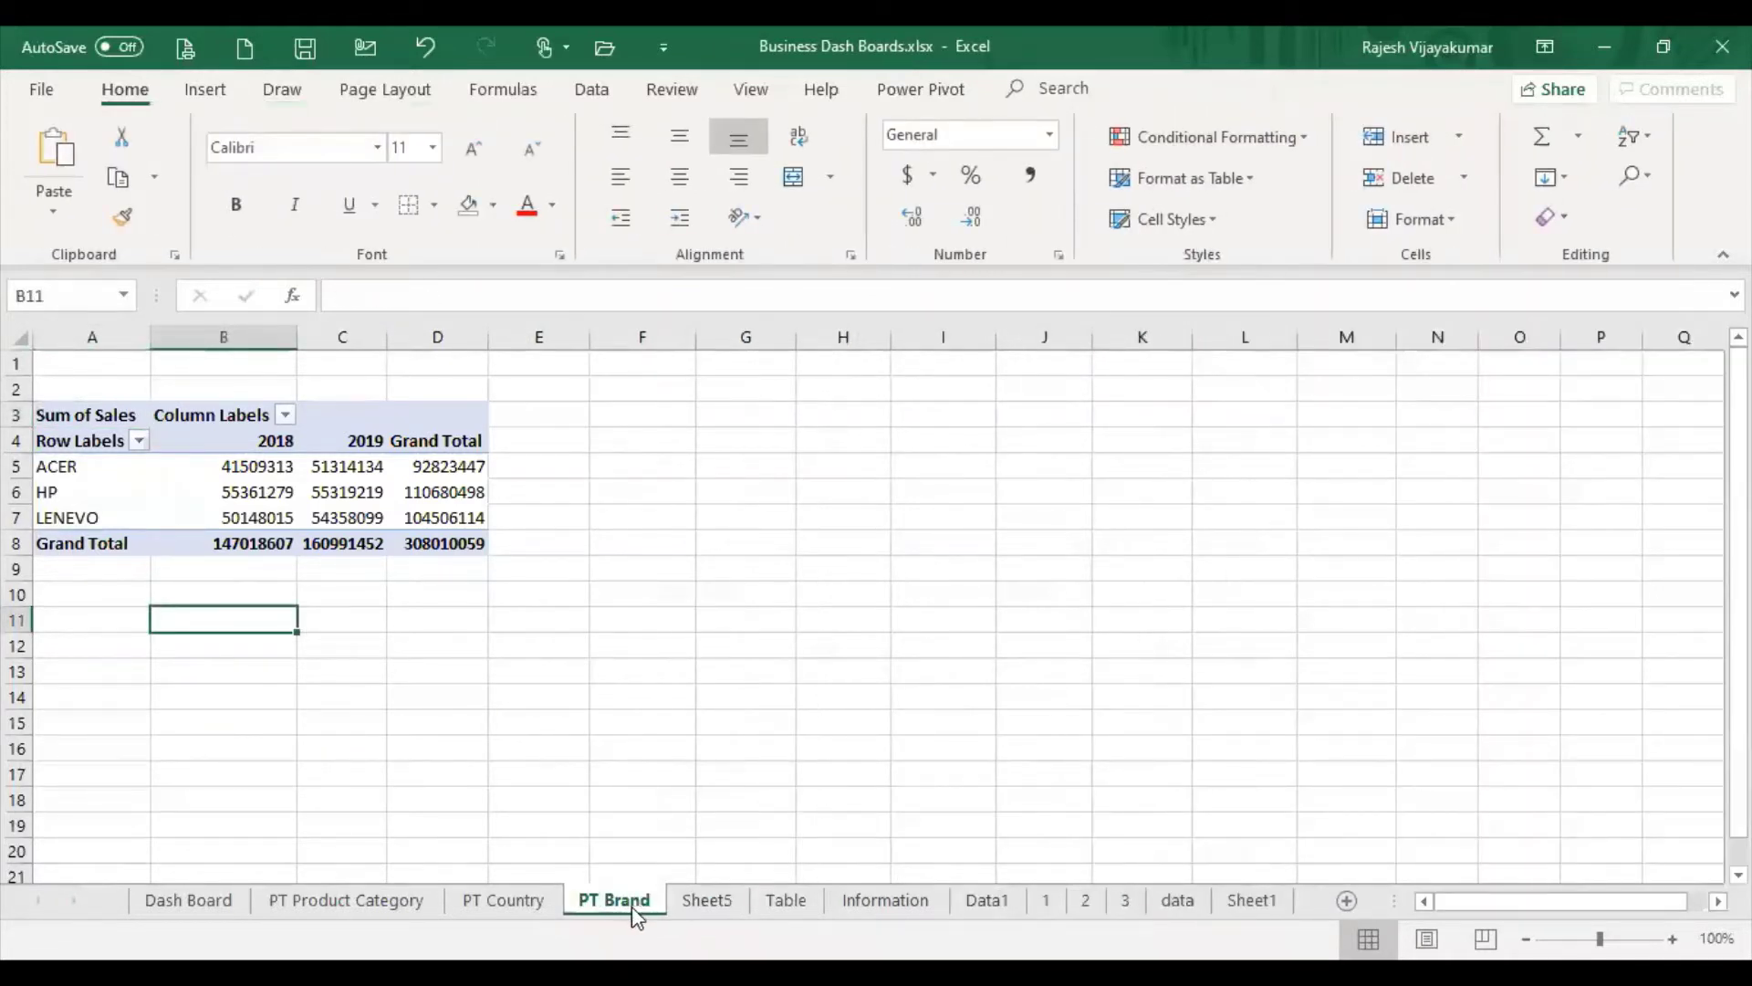
left_click(366, 488)
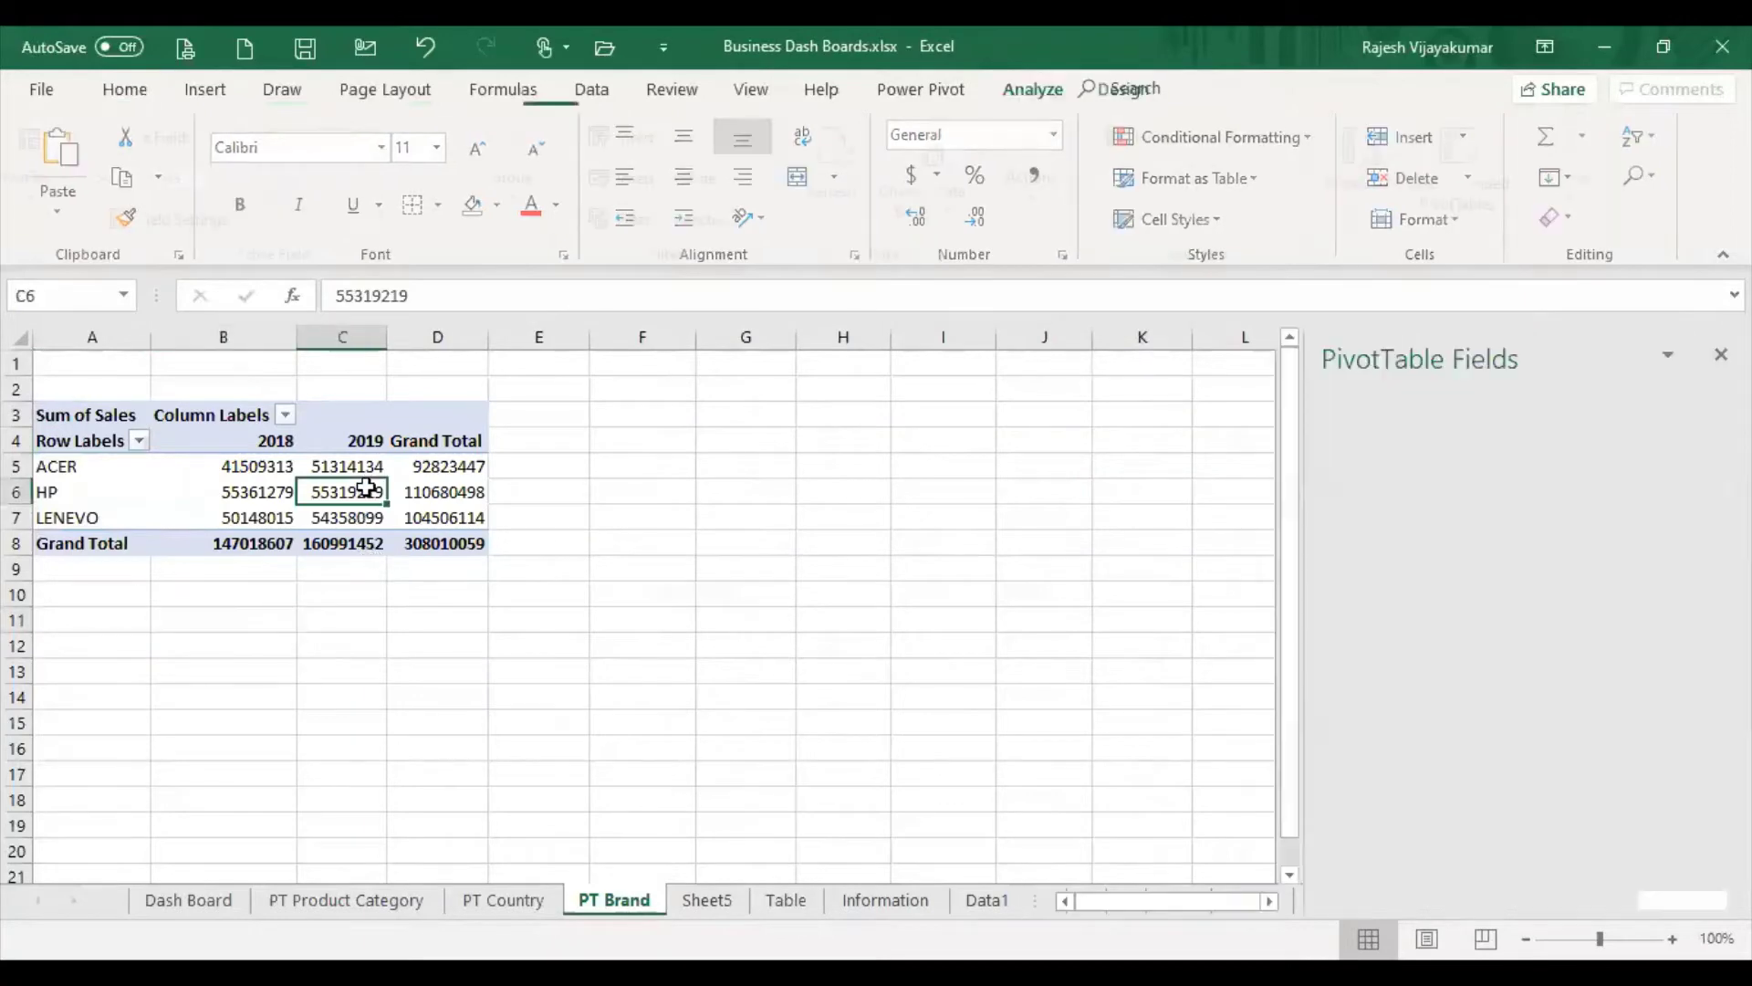
left_click(335, 594)
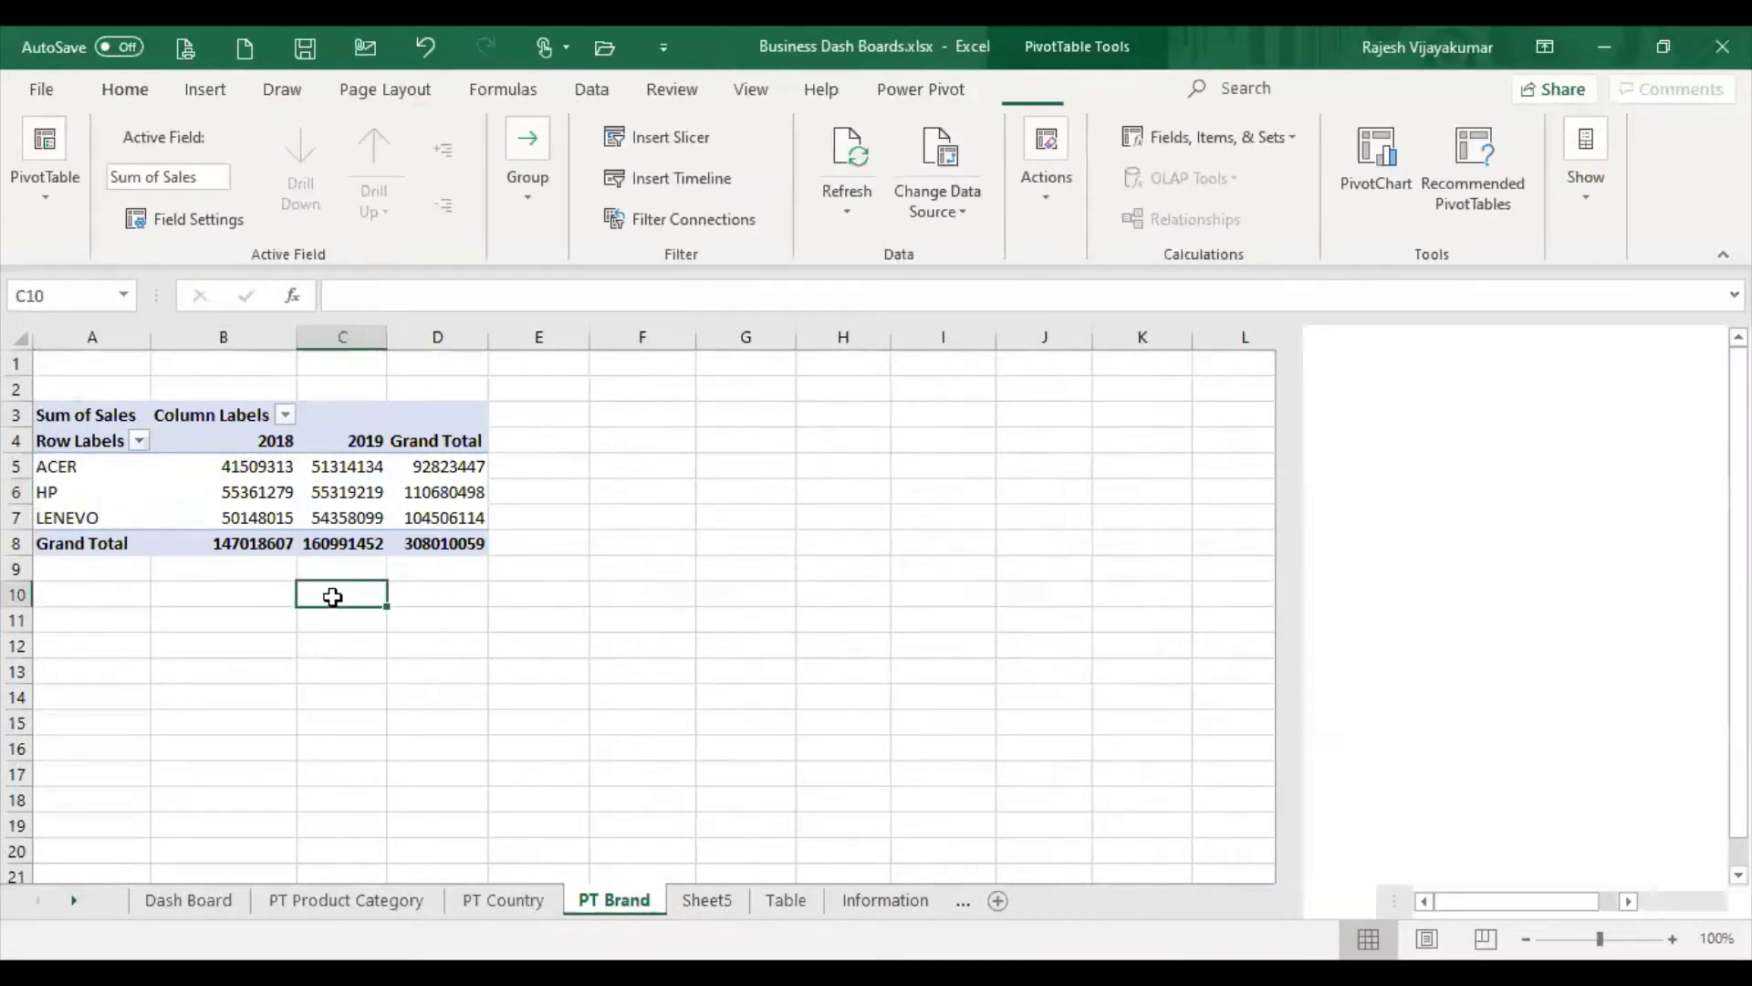
left_click(325, 502)
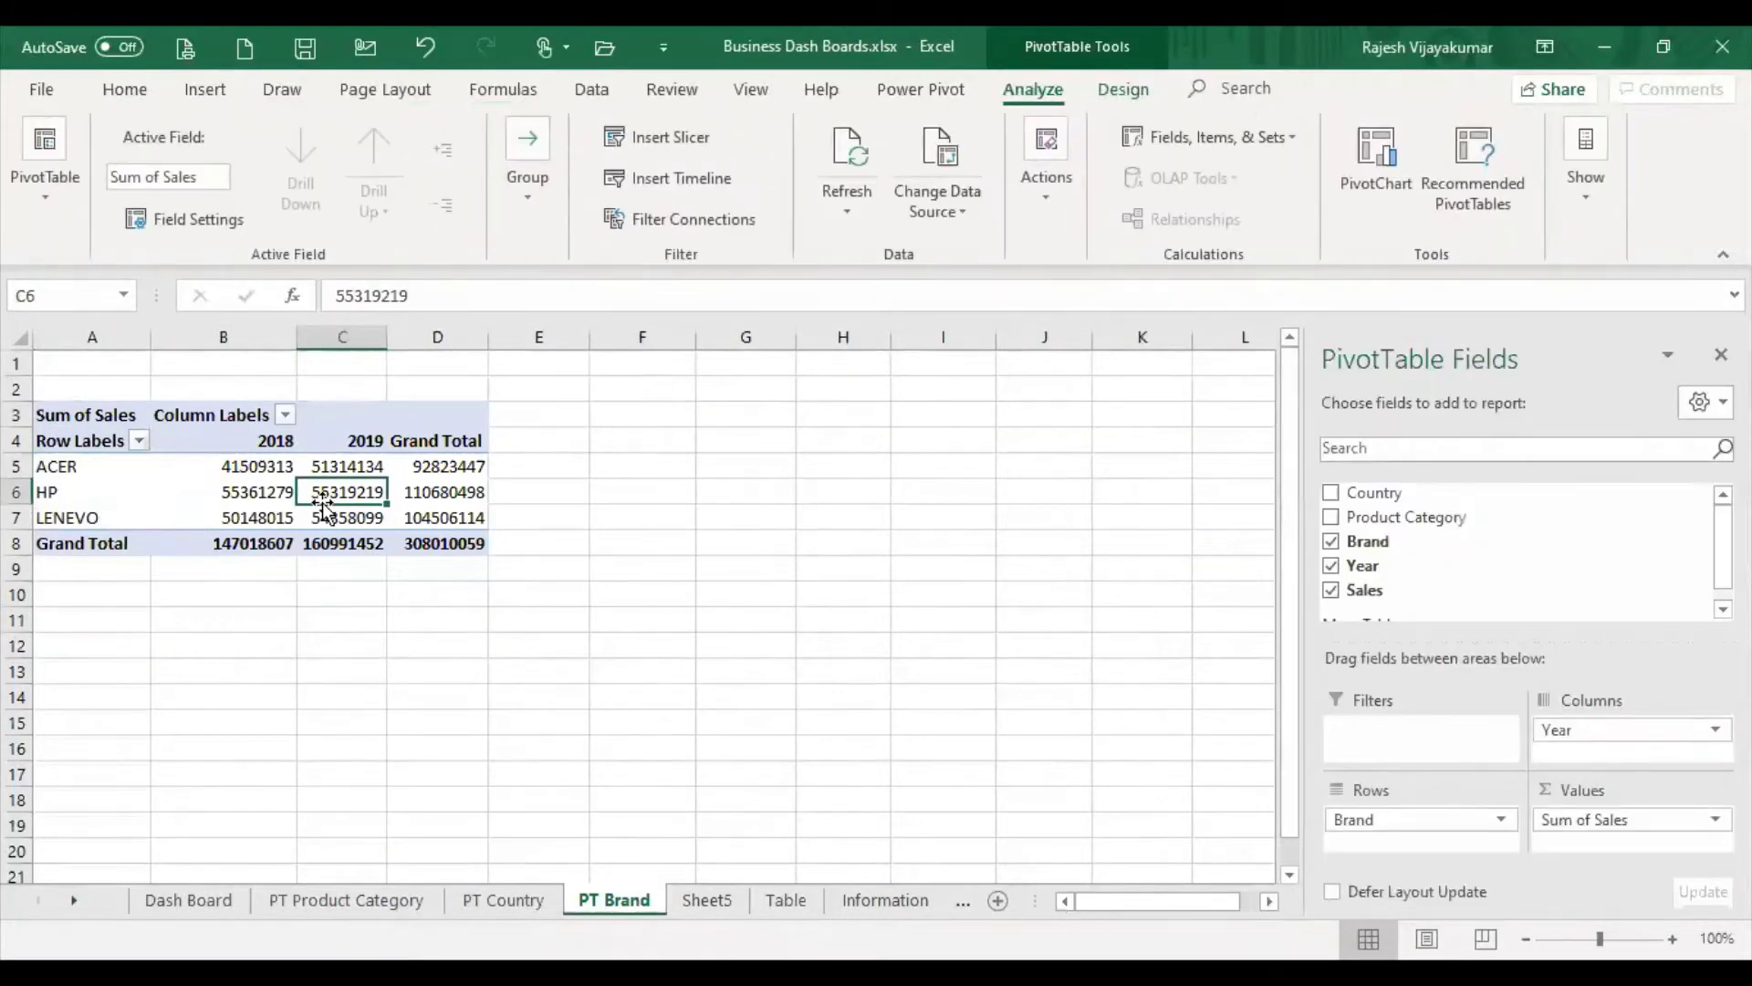
Insert a Clustered Column PivotChart of brand sales by year, after previewing Stacked Column
left_click(206, 90)
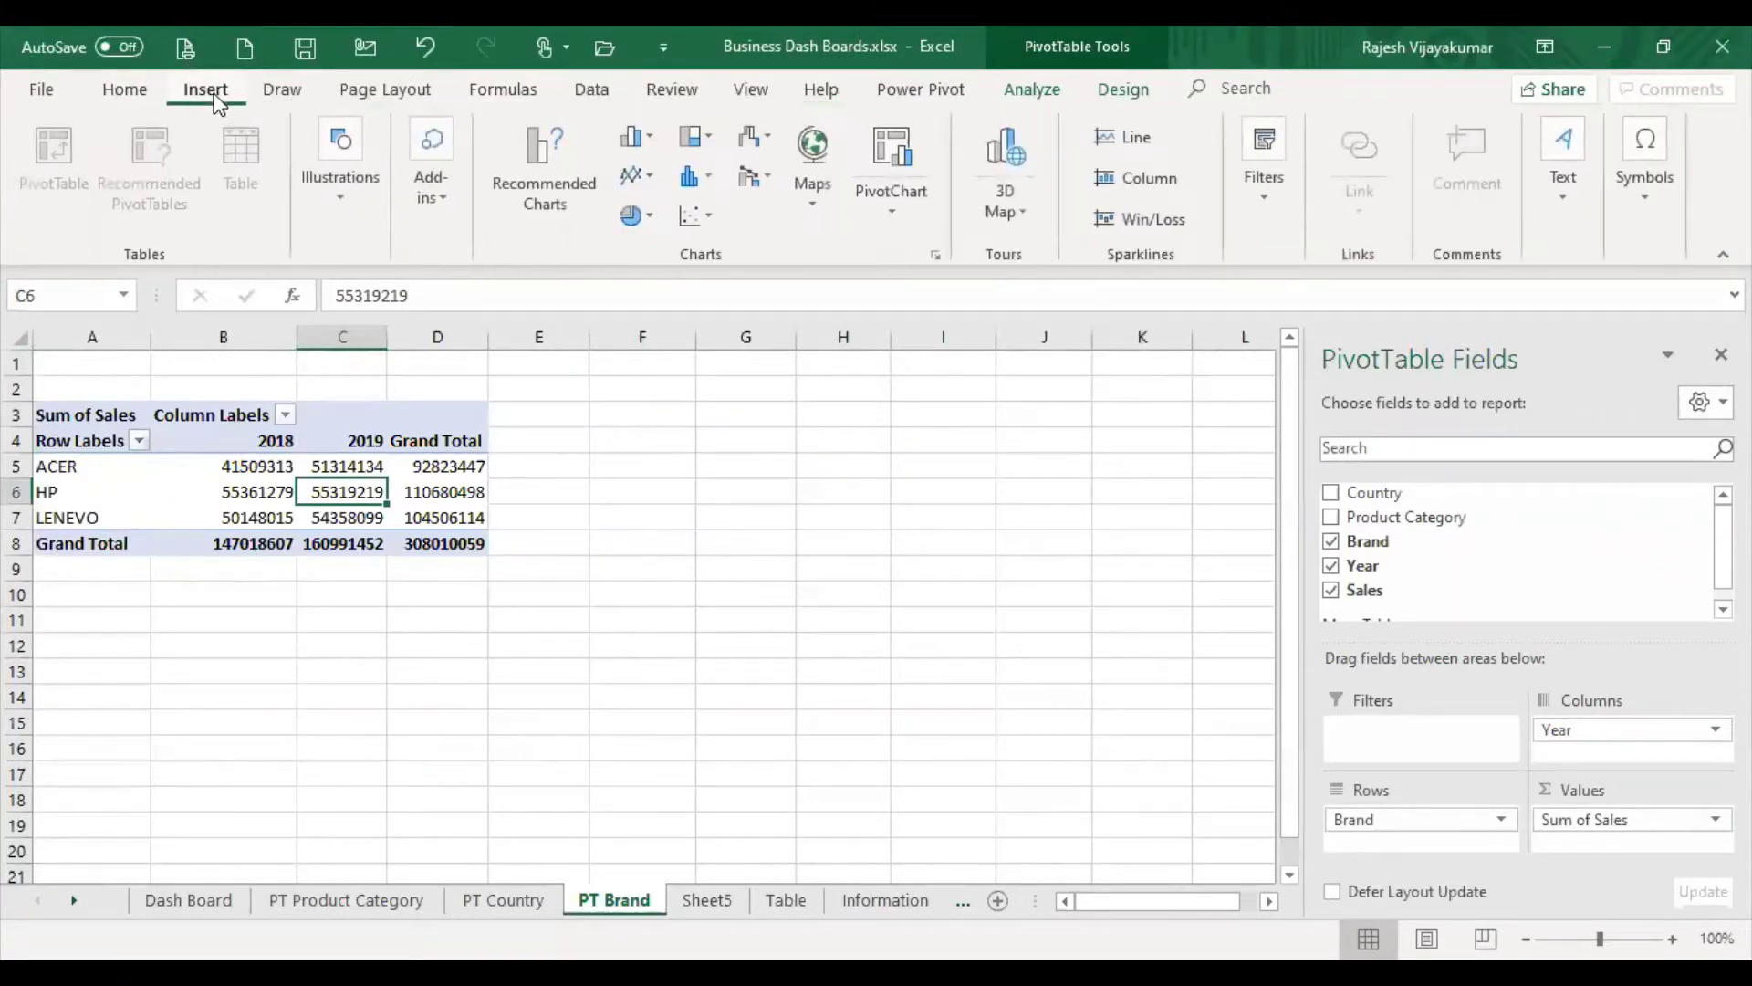
left_click(553, 196)
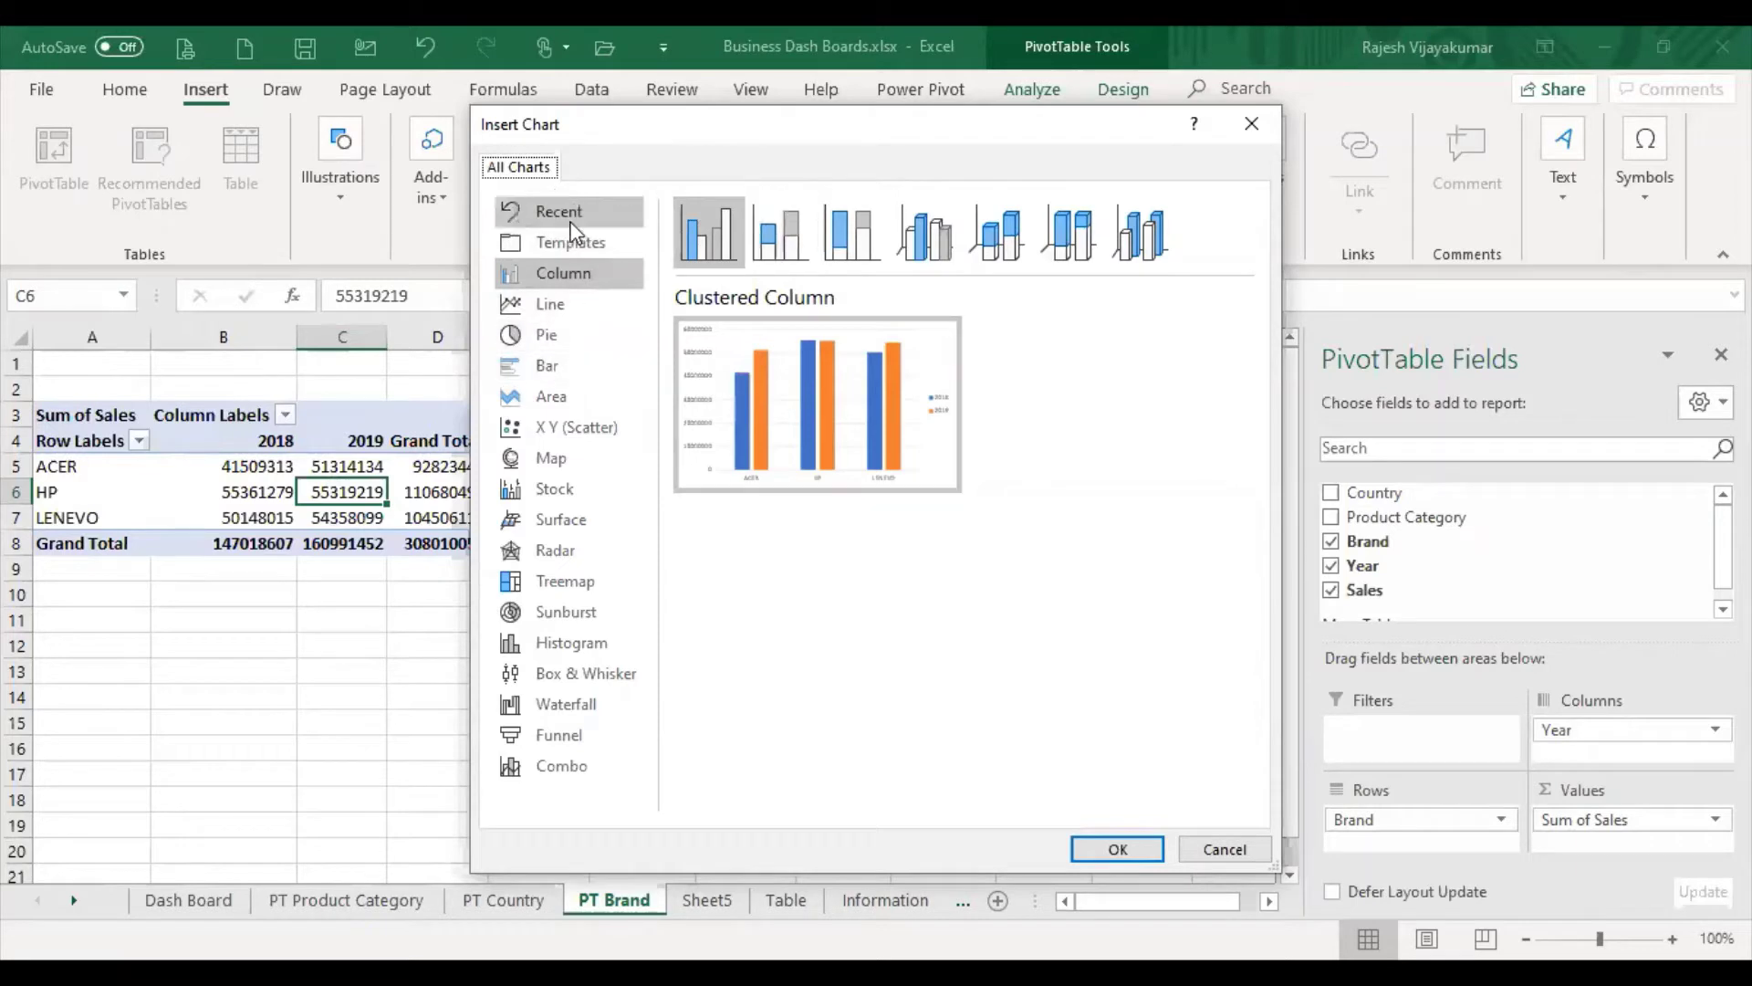
mouse_move(817, 403)
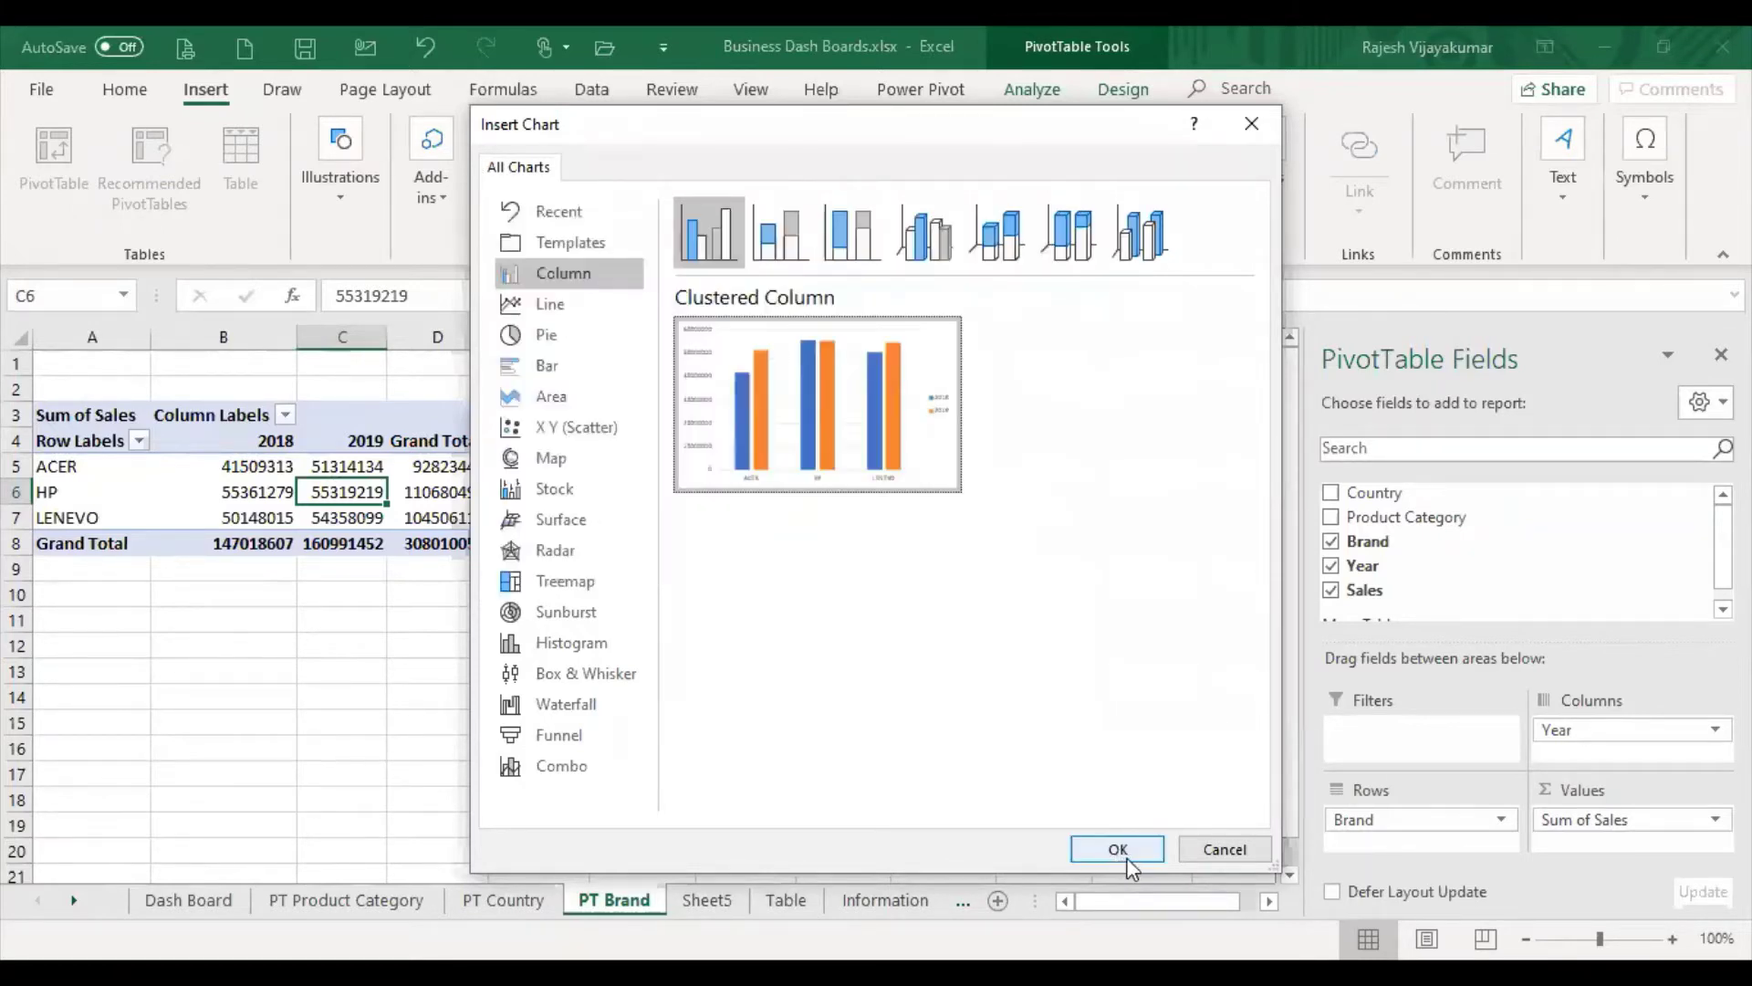
left_click(784, 246)
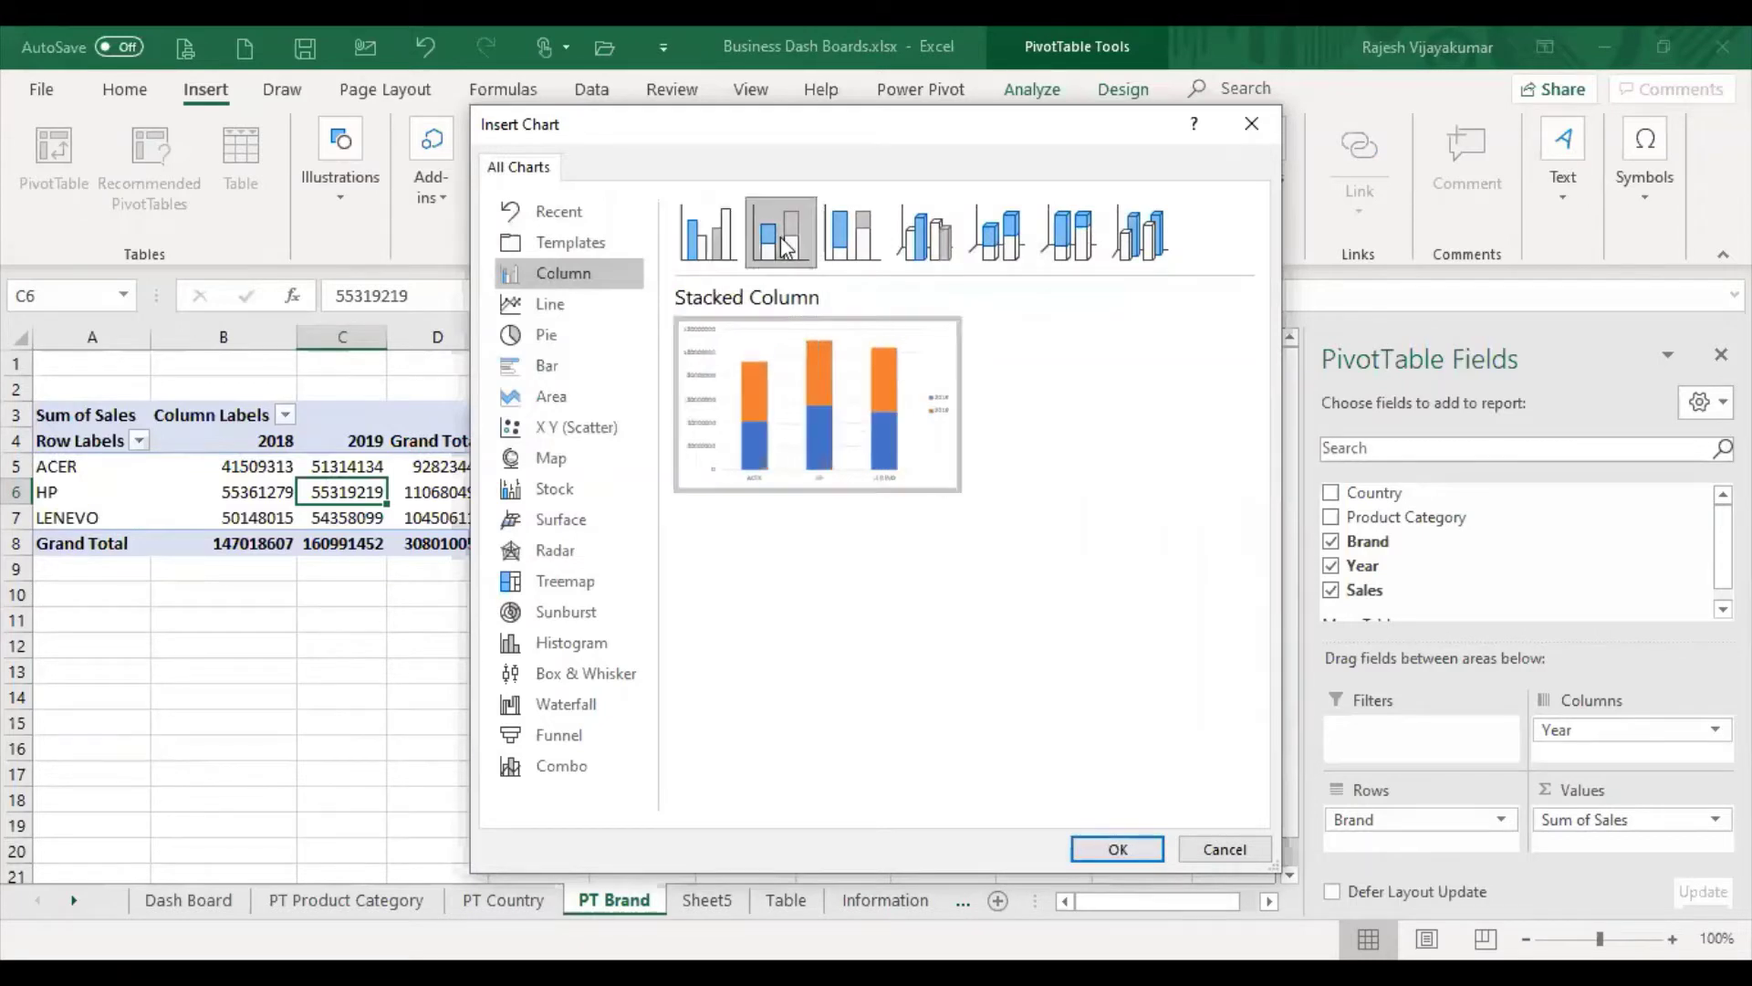
left_click(709, 246)
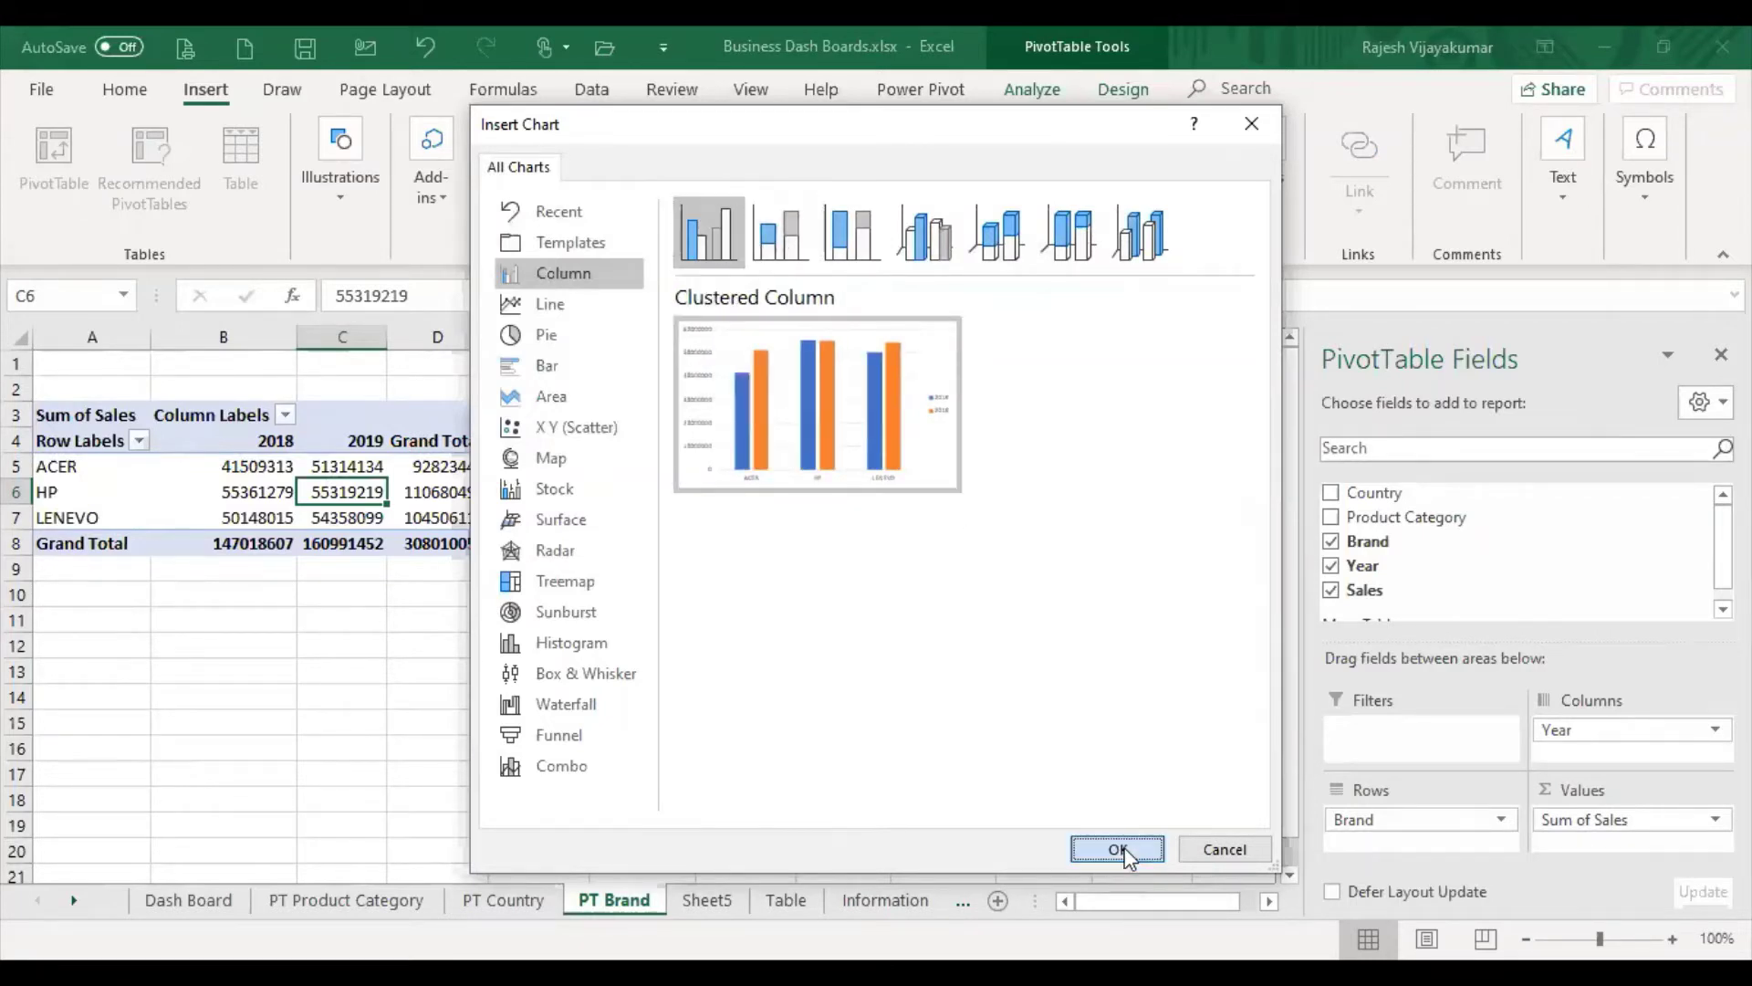
left_click(1121, 848)
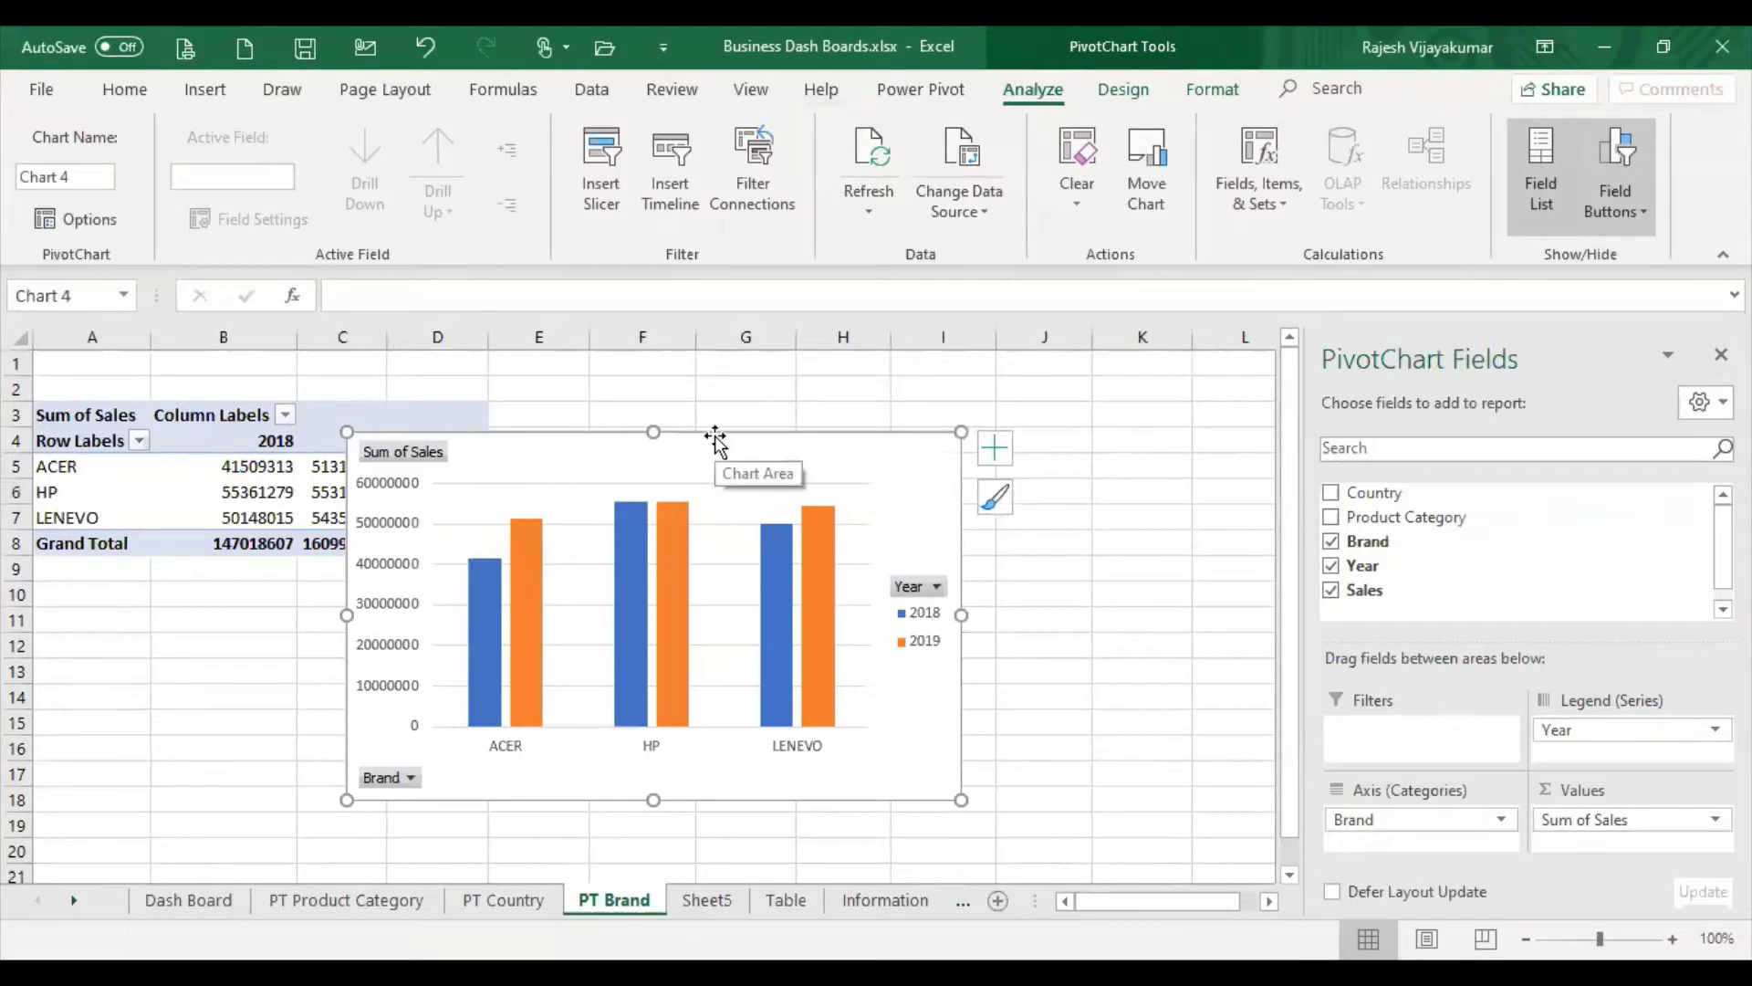
Move the chart right of the pivot and add a chart title and data labels
left_click_drag(715, 436, 898, 436)
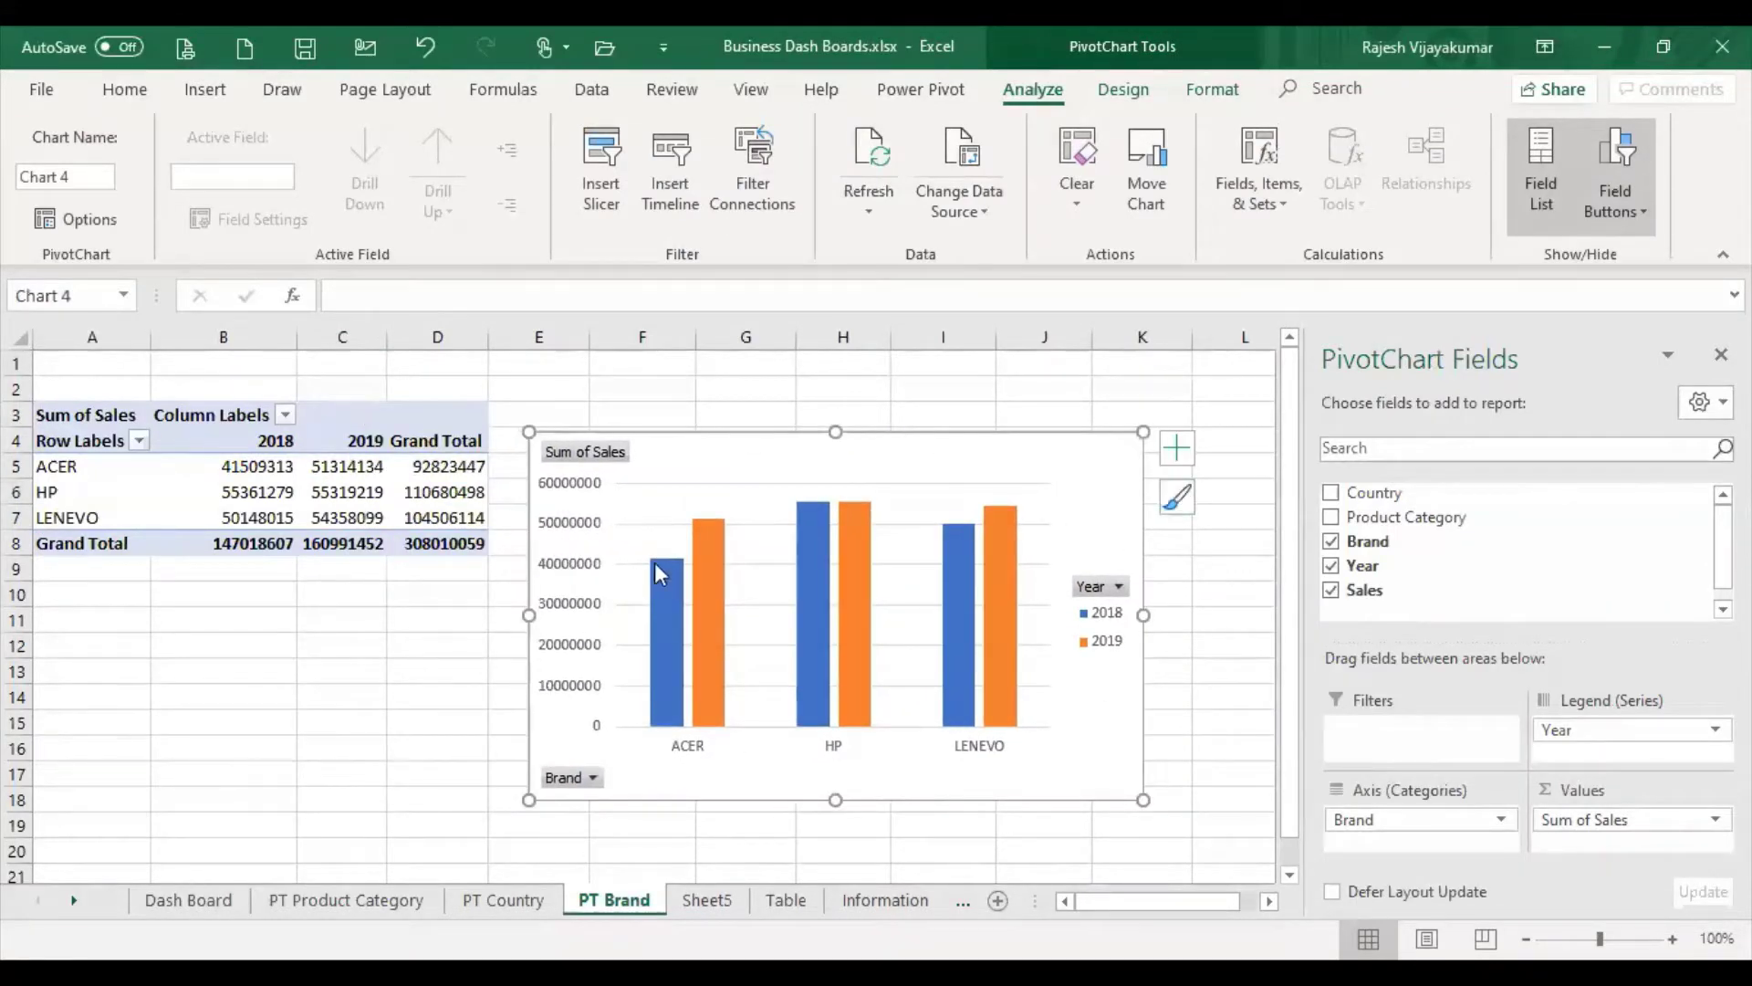
left_click(1178, 453)
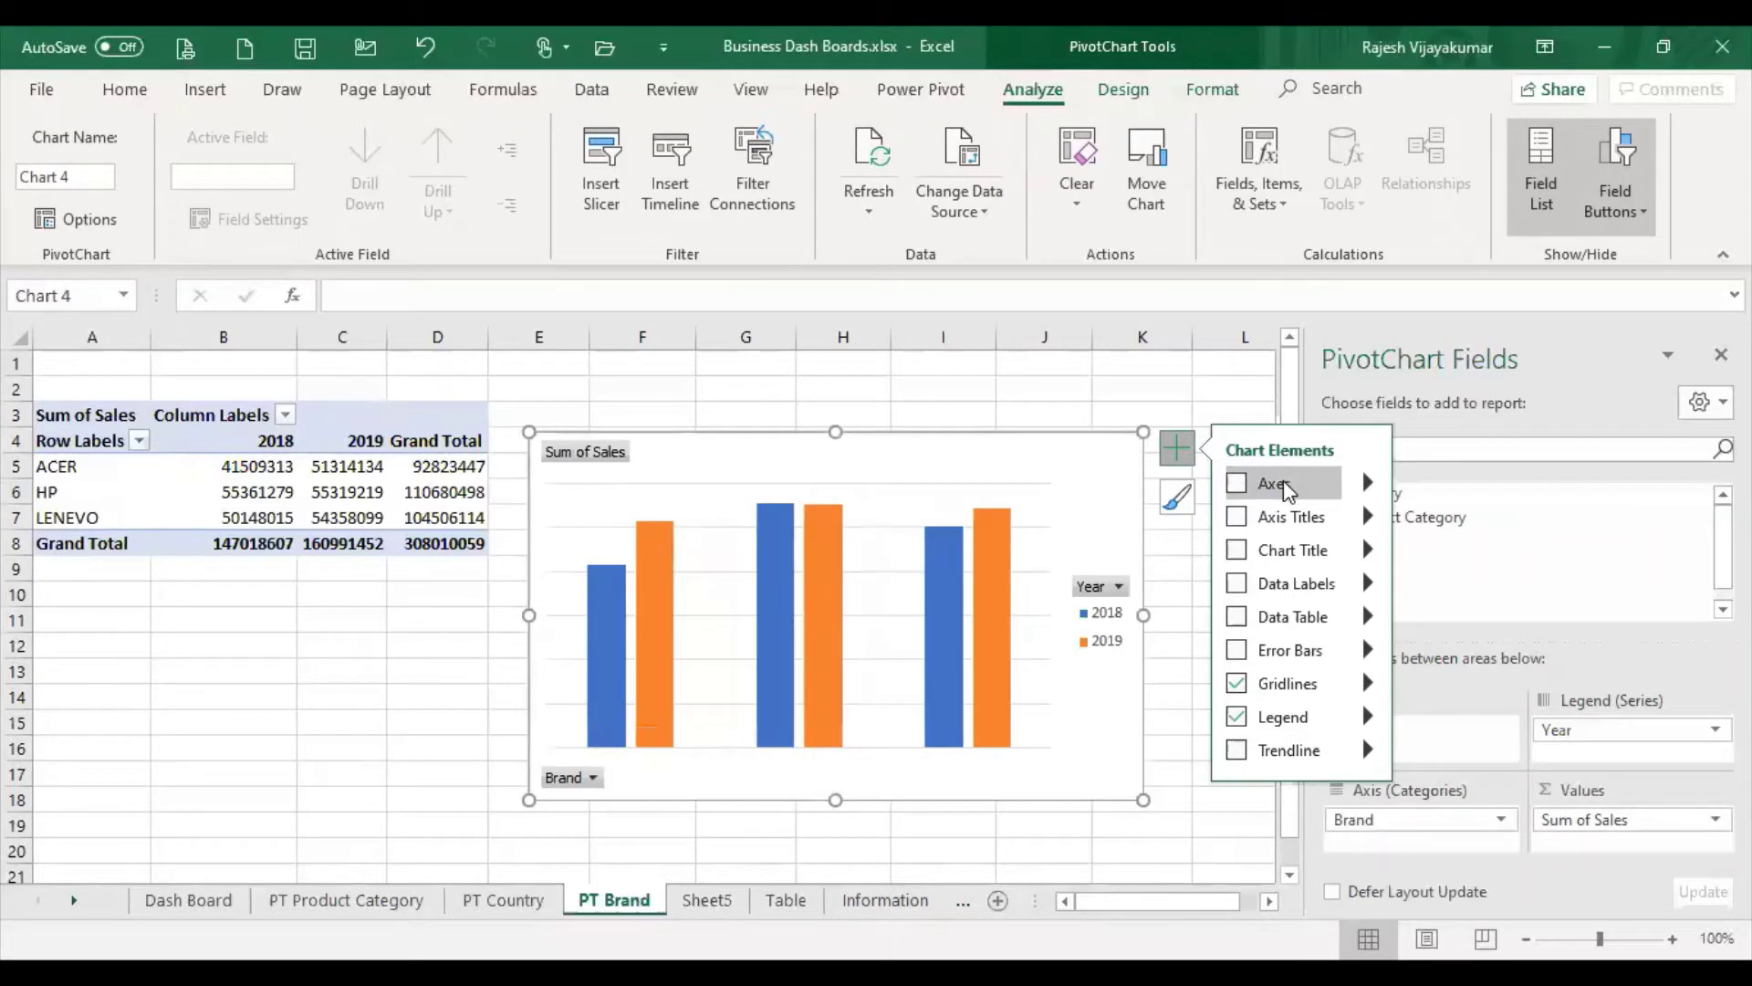
left_click(1283, 484)
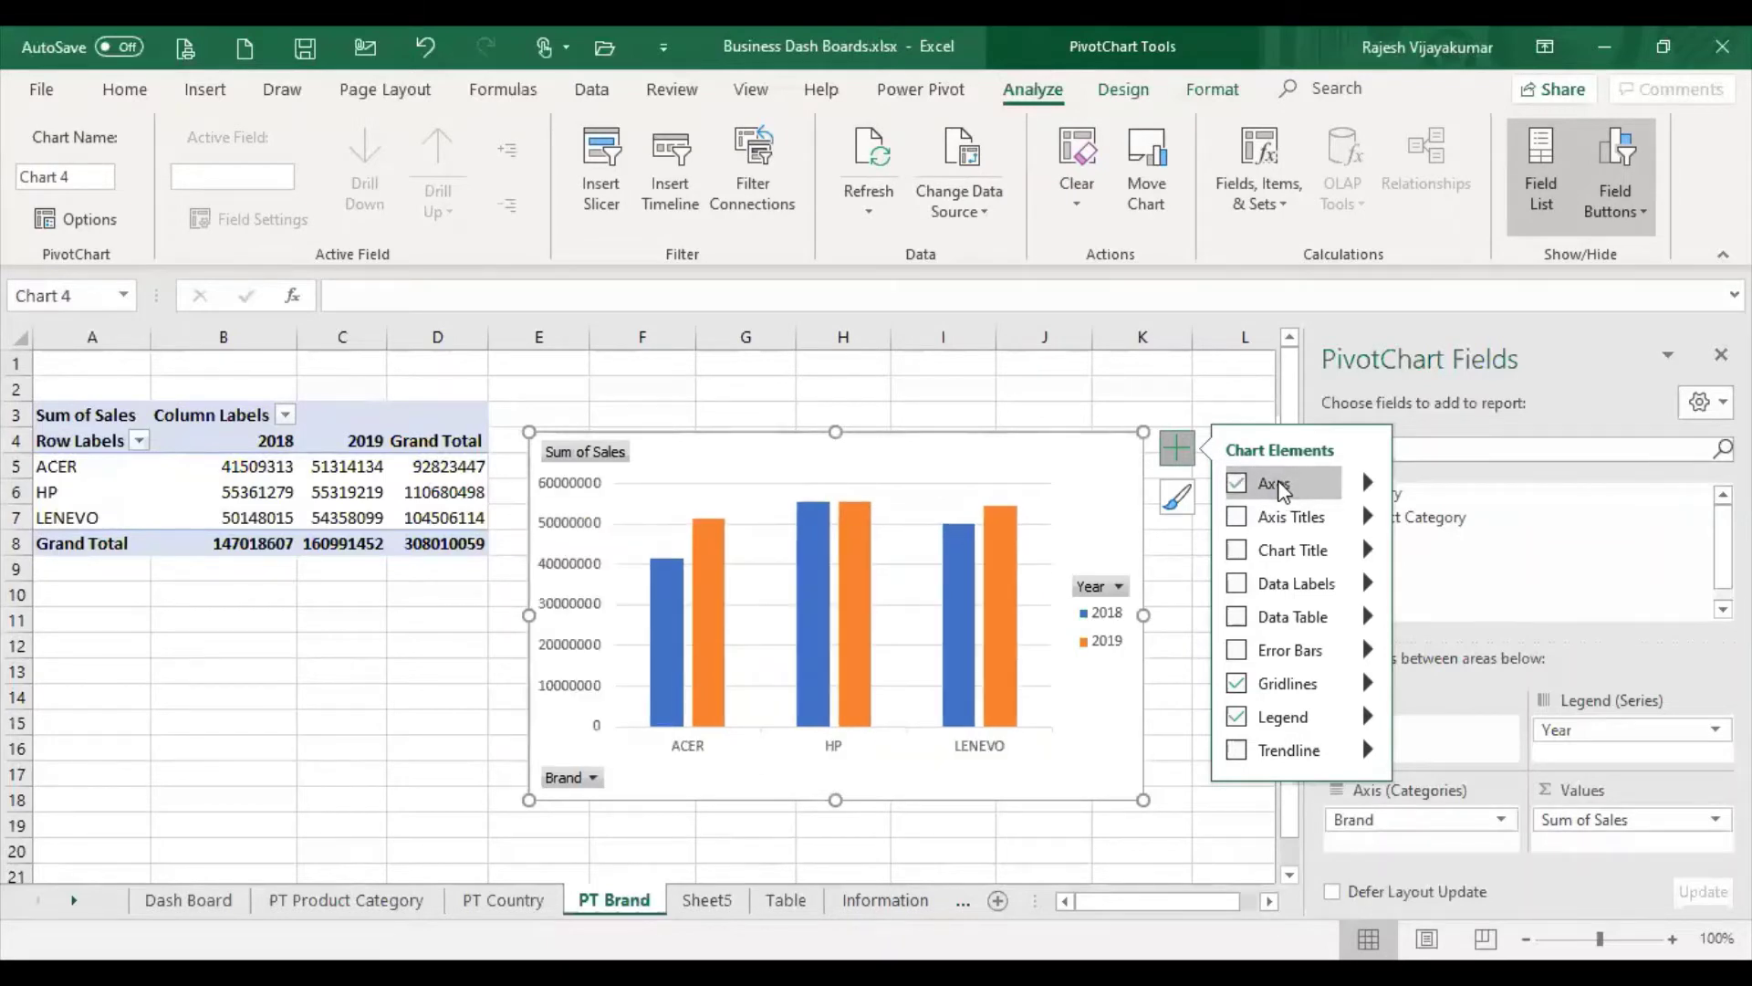
left_click(1298, 517)
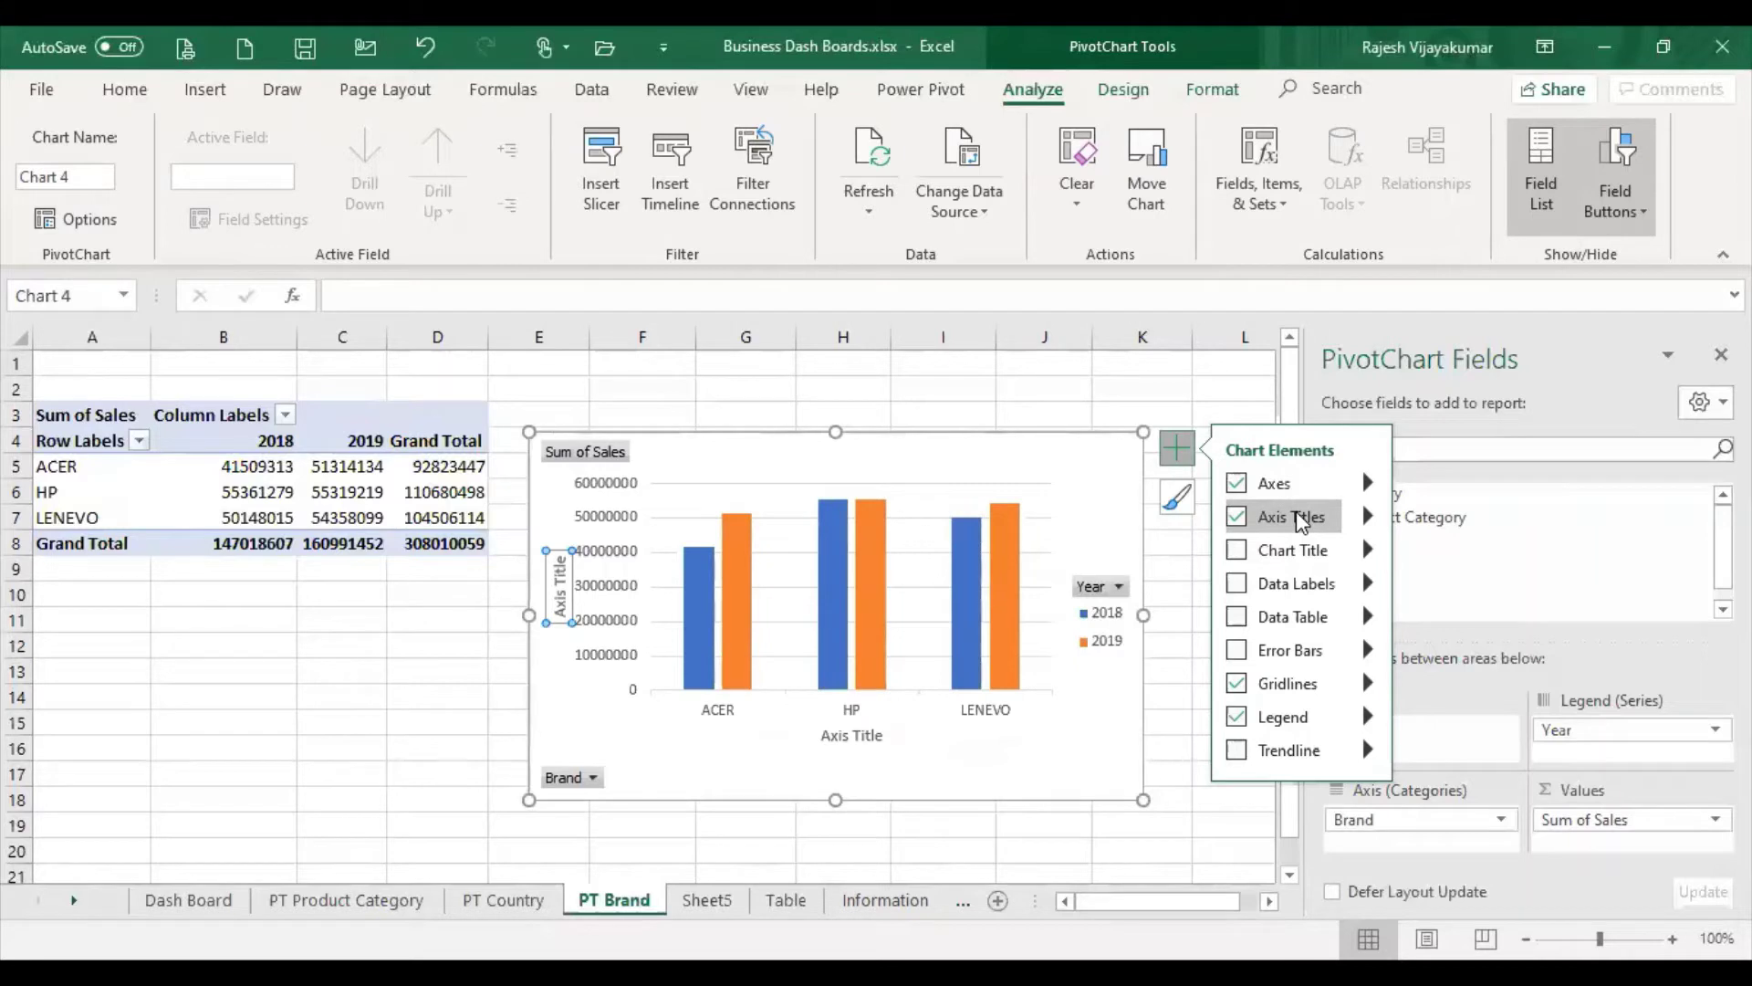
left_click(1290, 548)
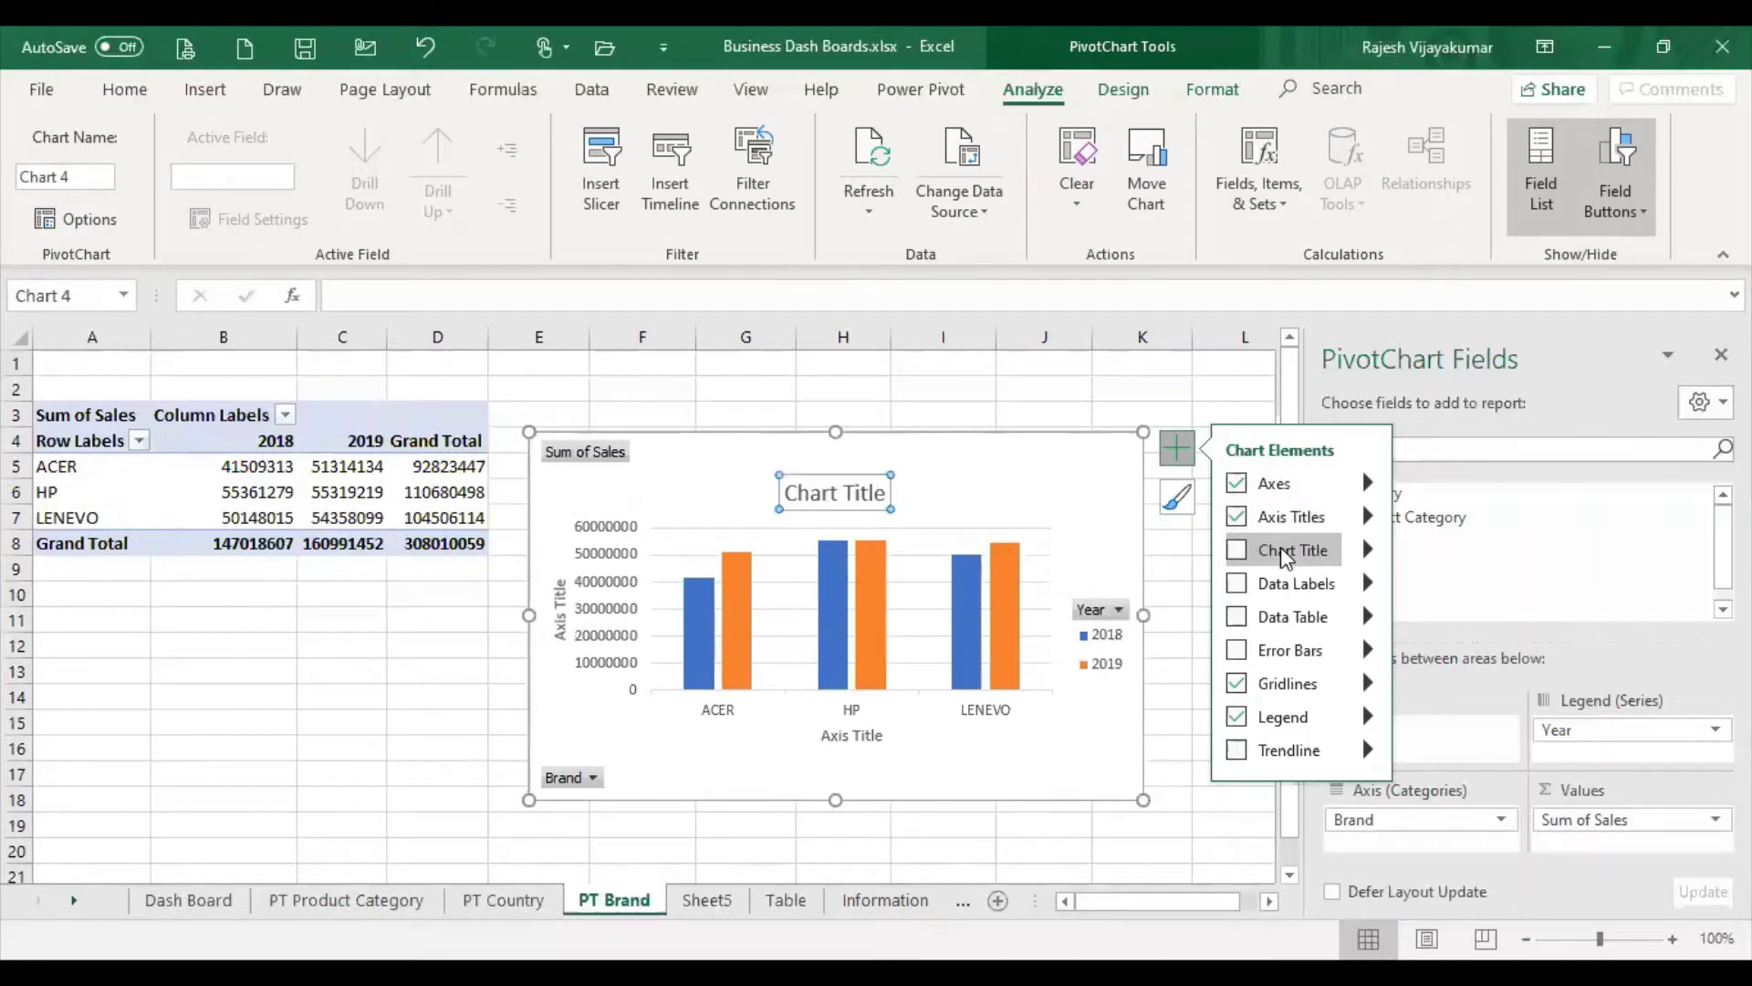
left_click(1279, 545)
left_click(1292, 517)
left_click(1240, 551)
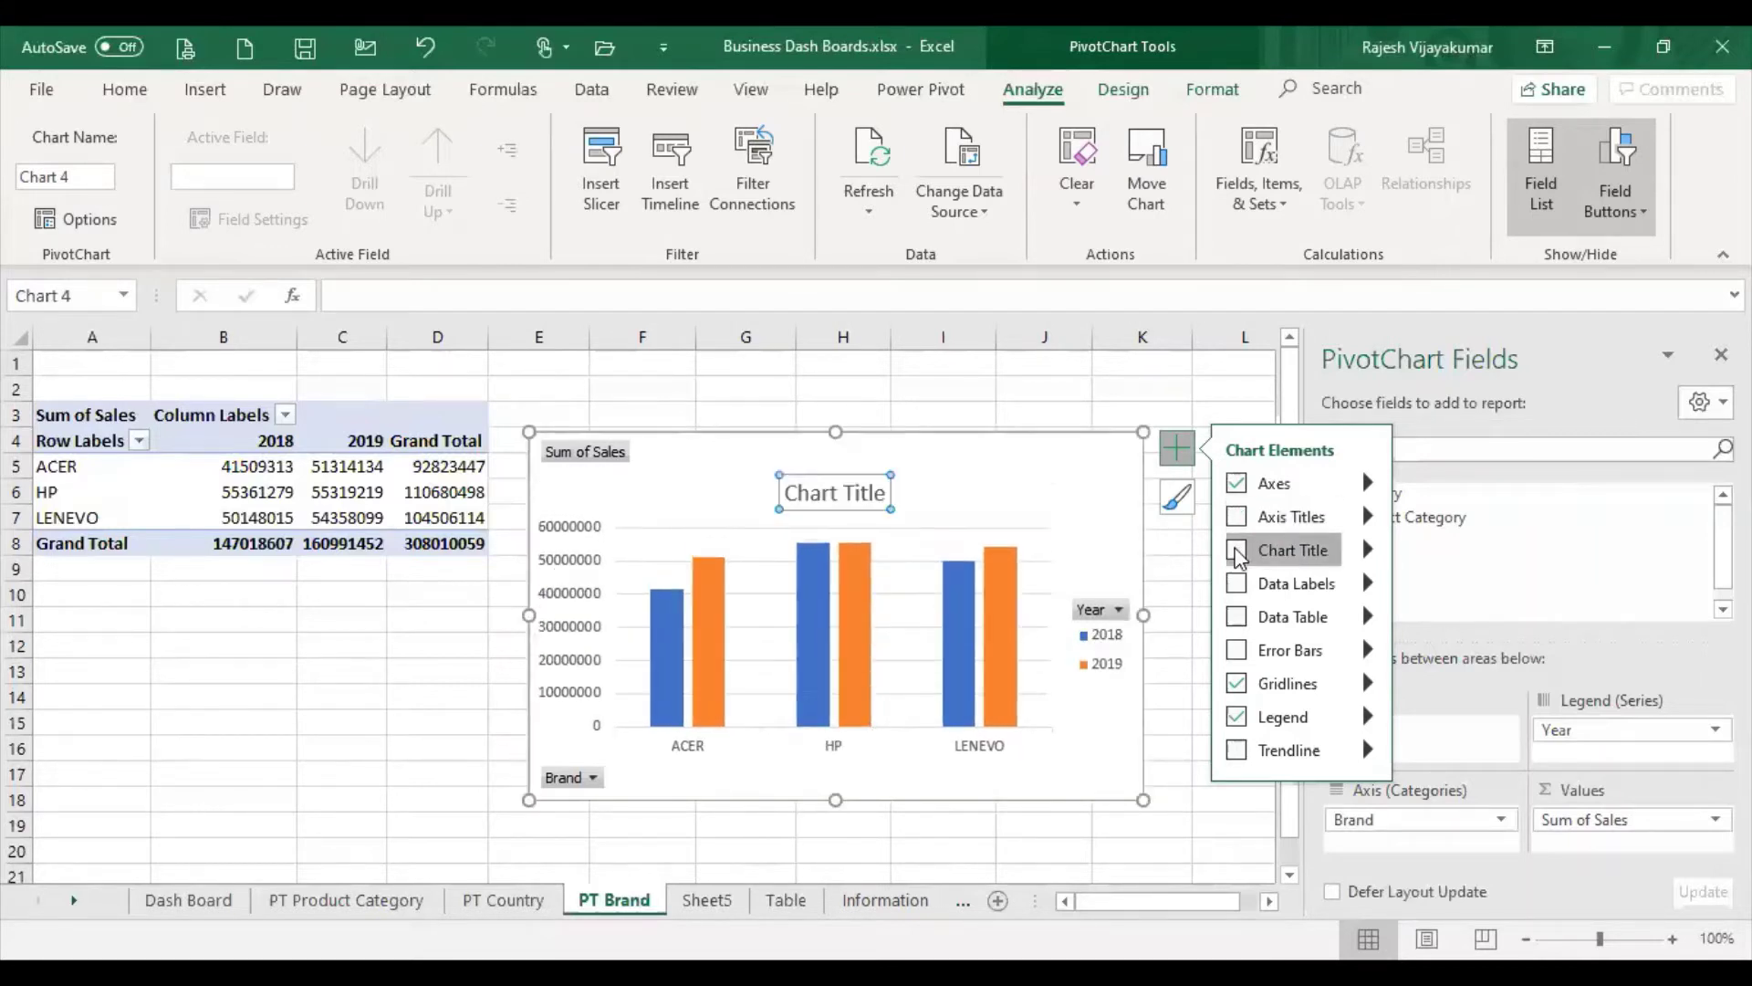
left_click(1239, 588)
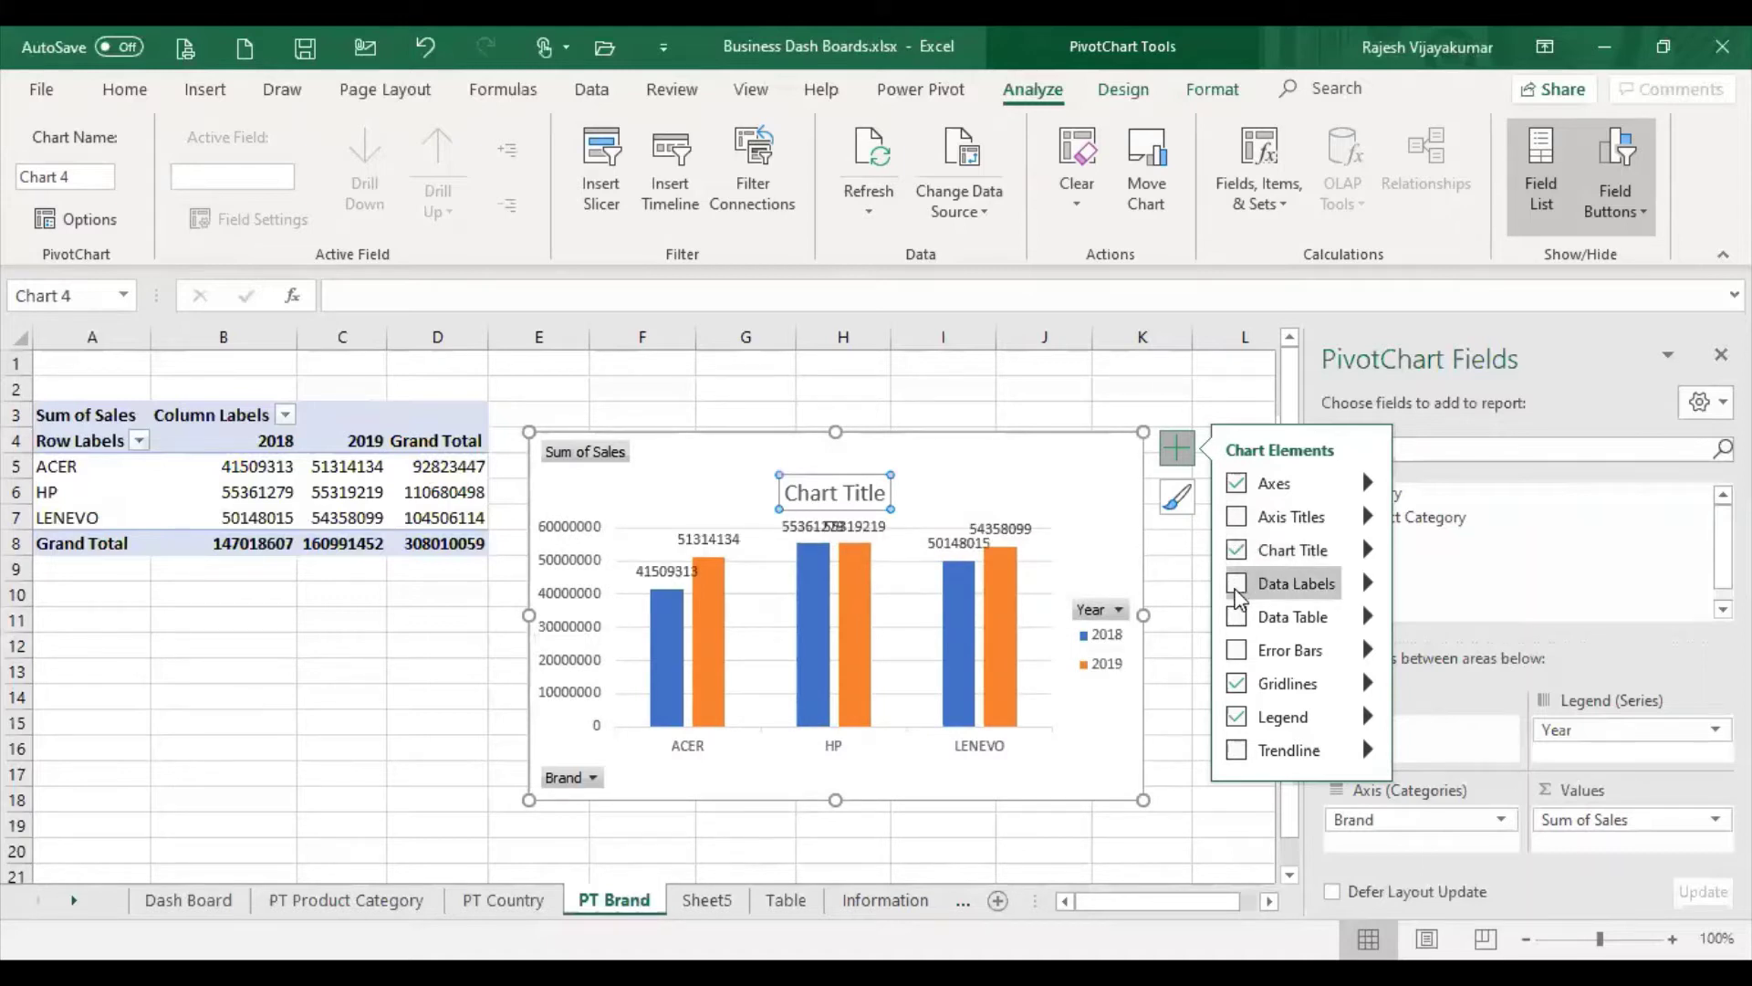
left_click(1369, 584)
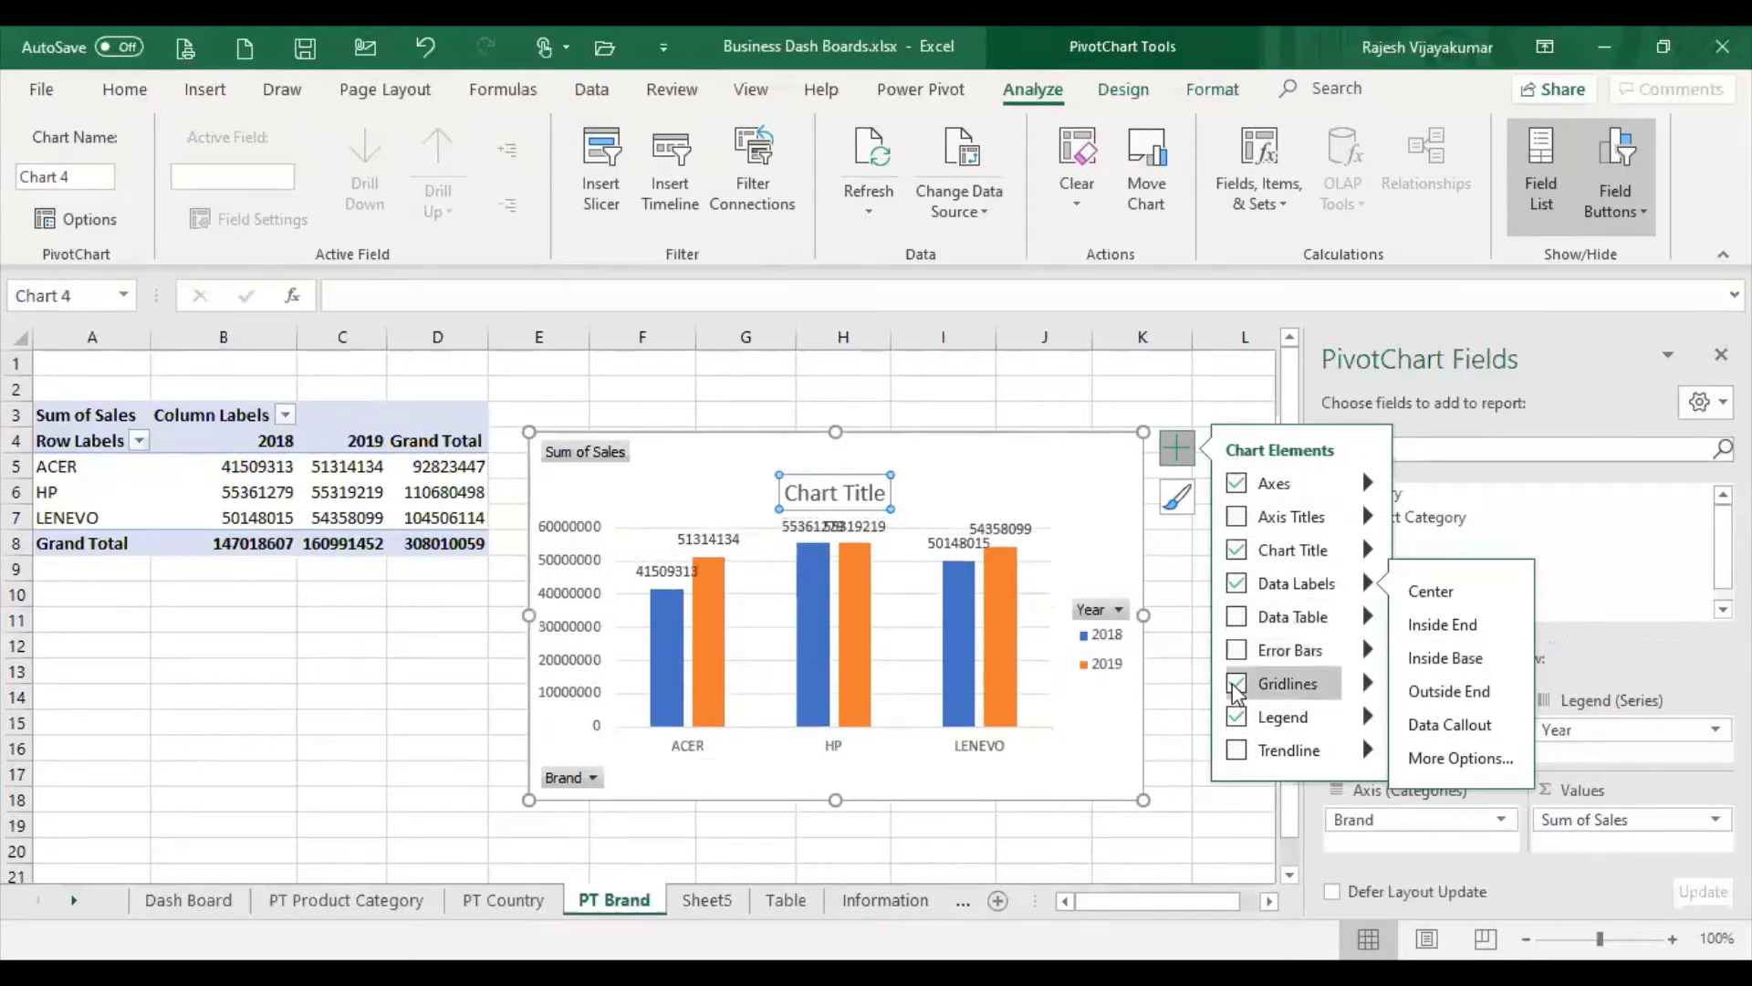
Hide the Year legend and delete the vertical value axis
left_click(1236, 719)
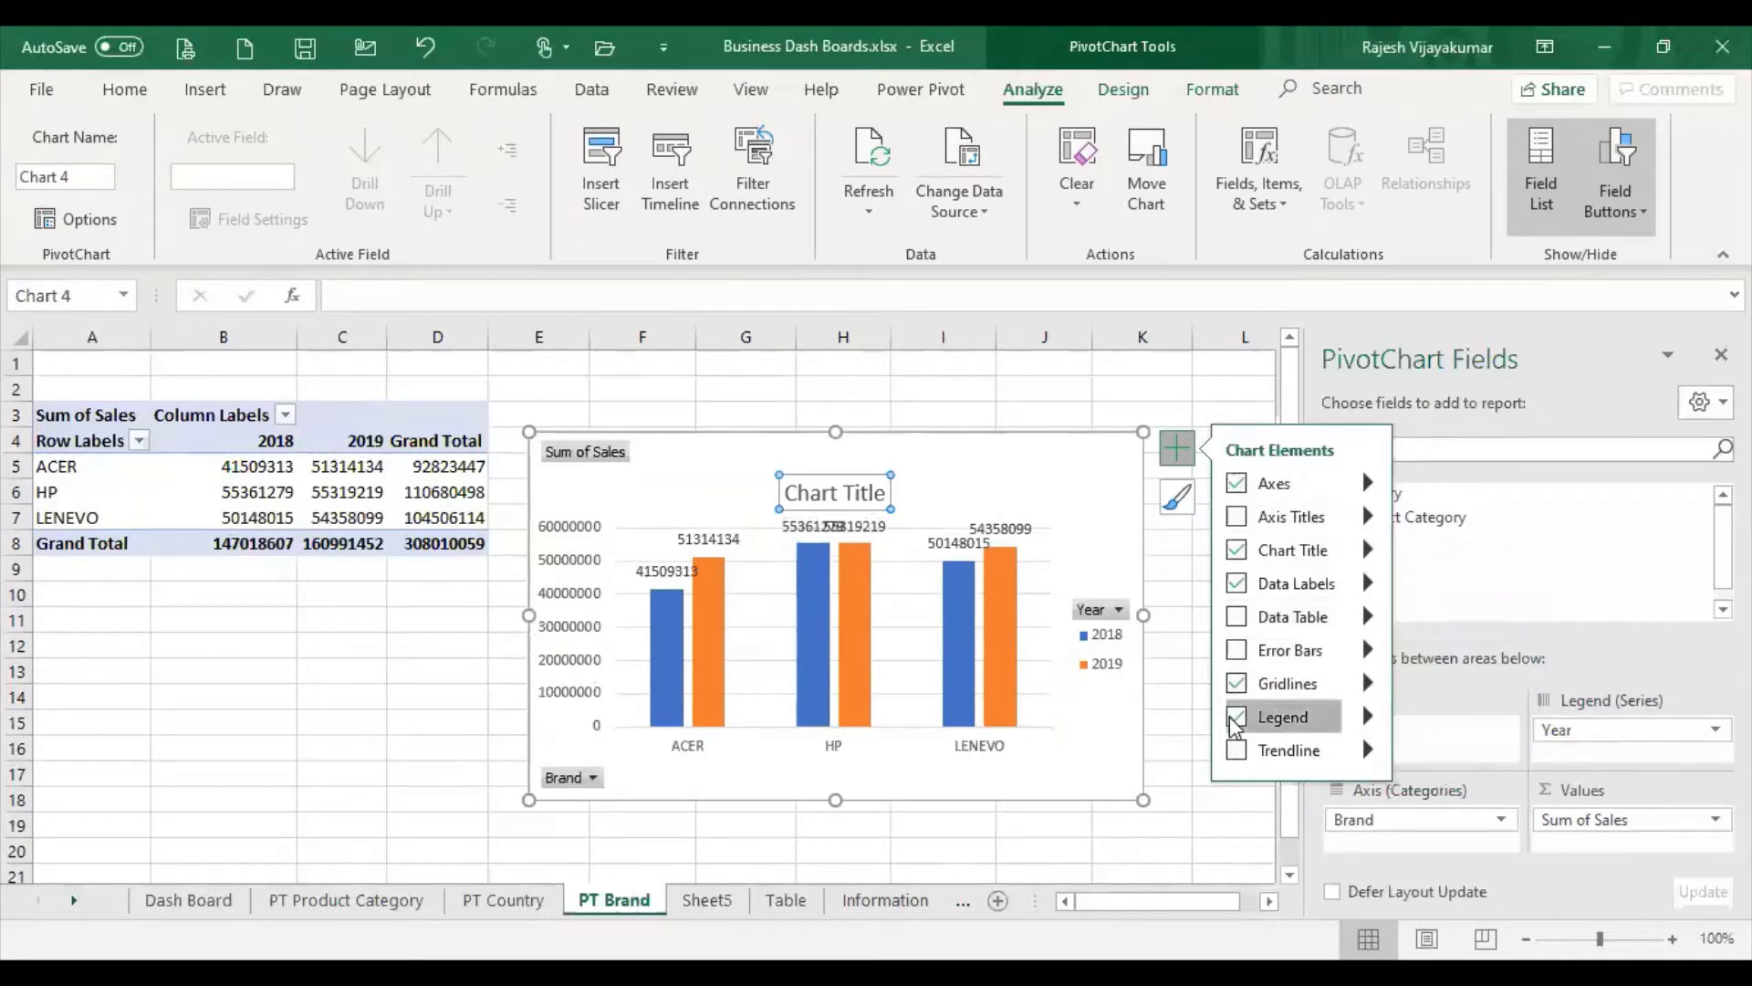
left_click(566, 611)
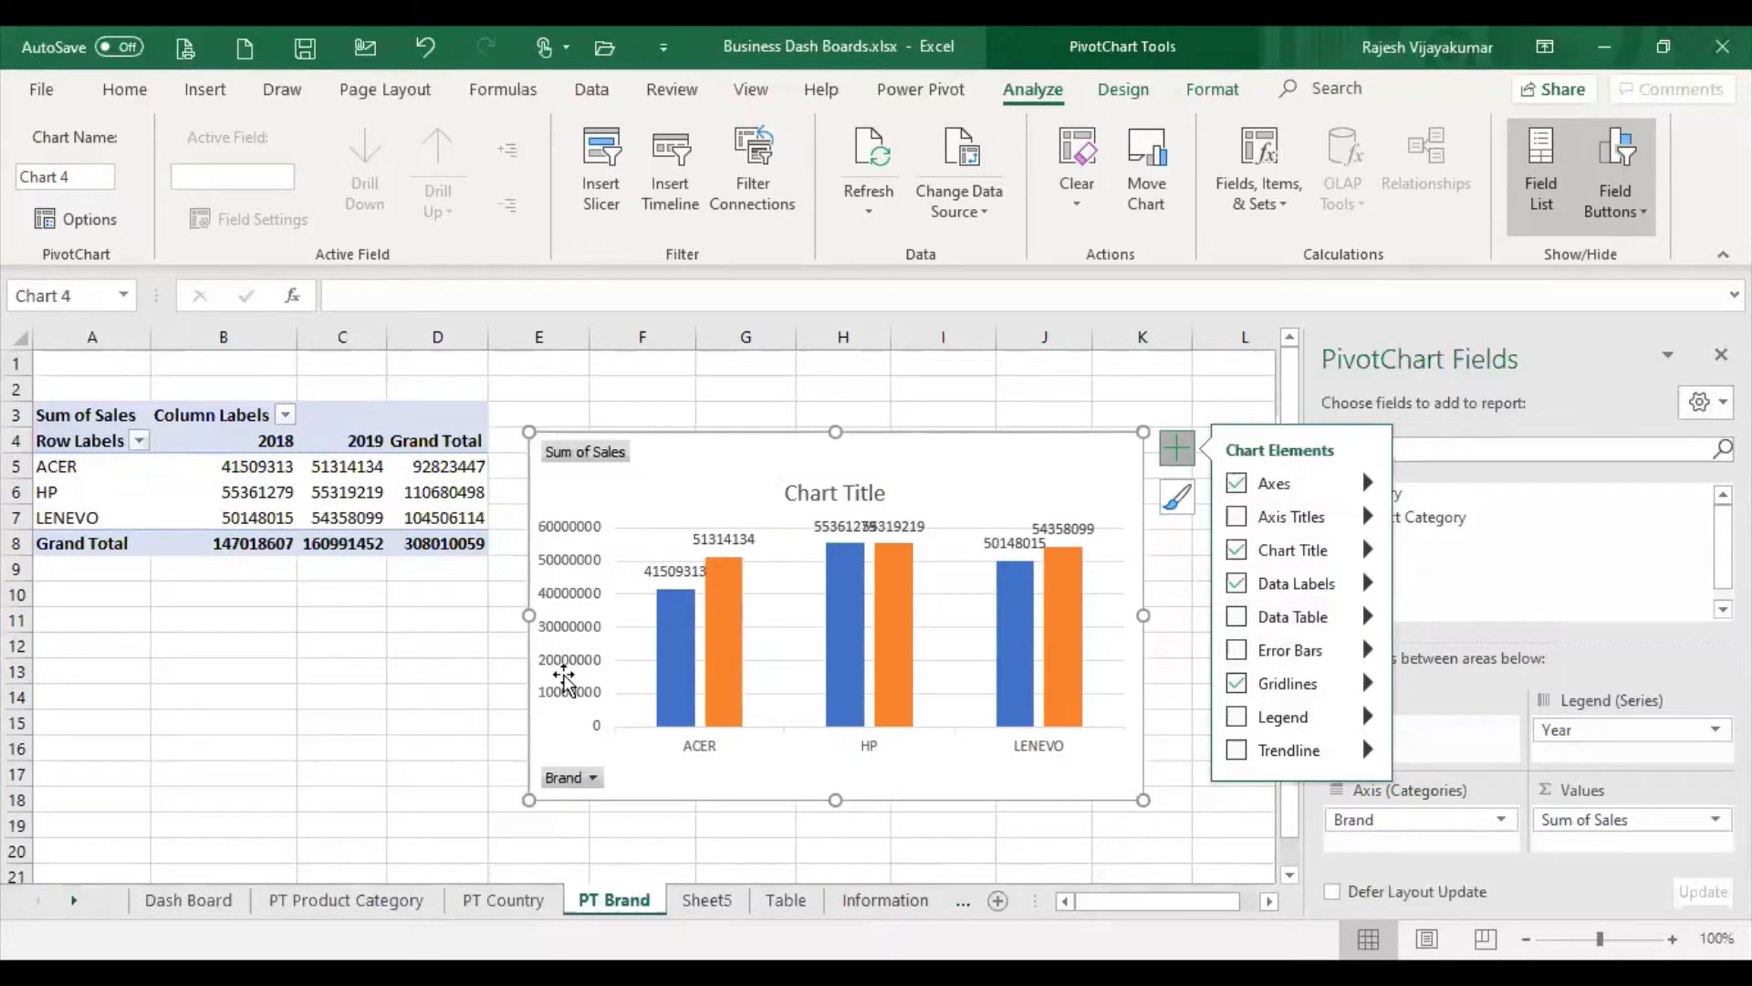
left_click(565, 701)
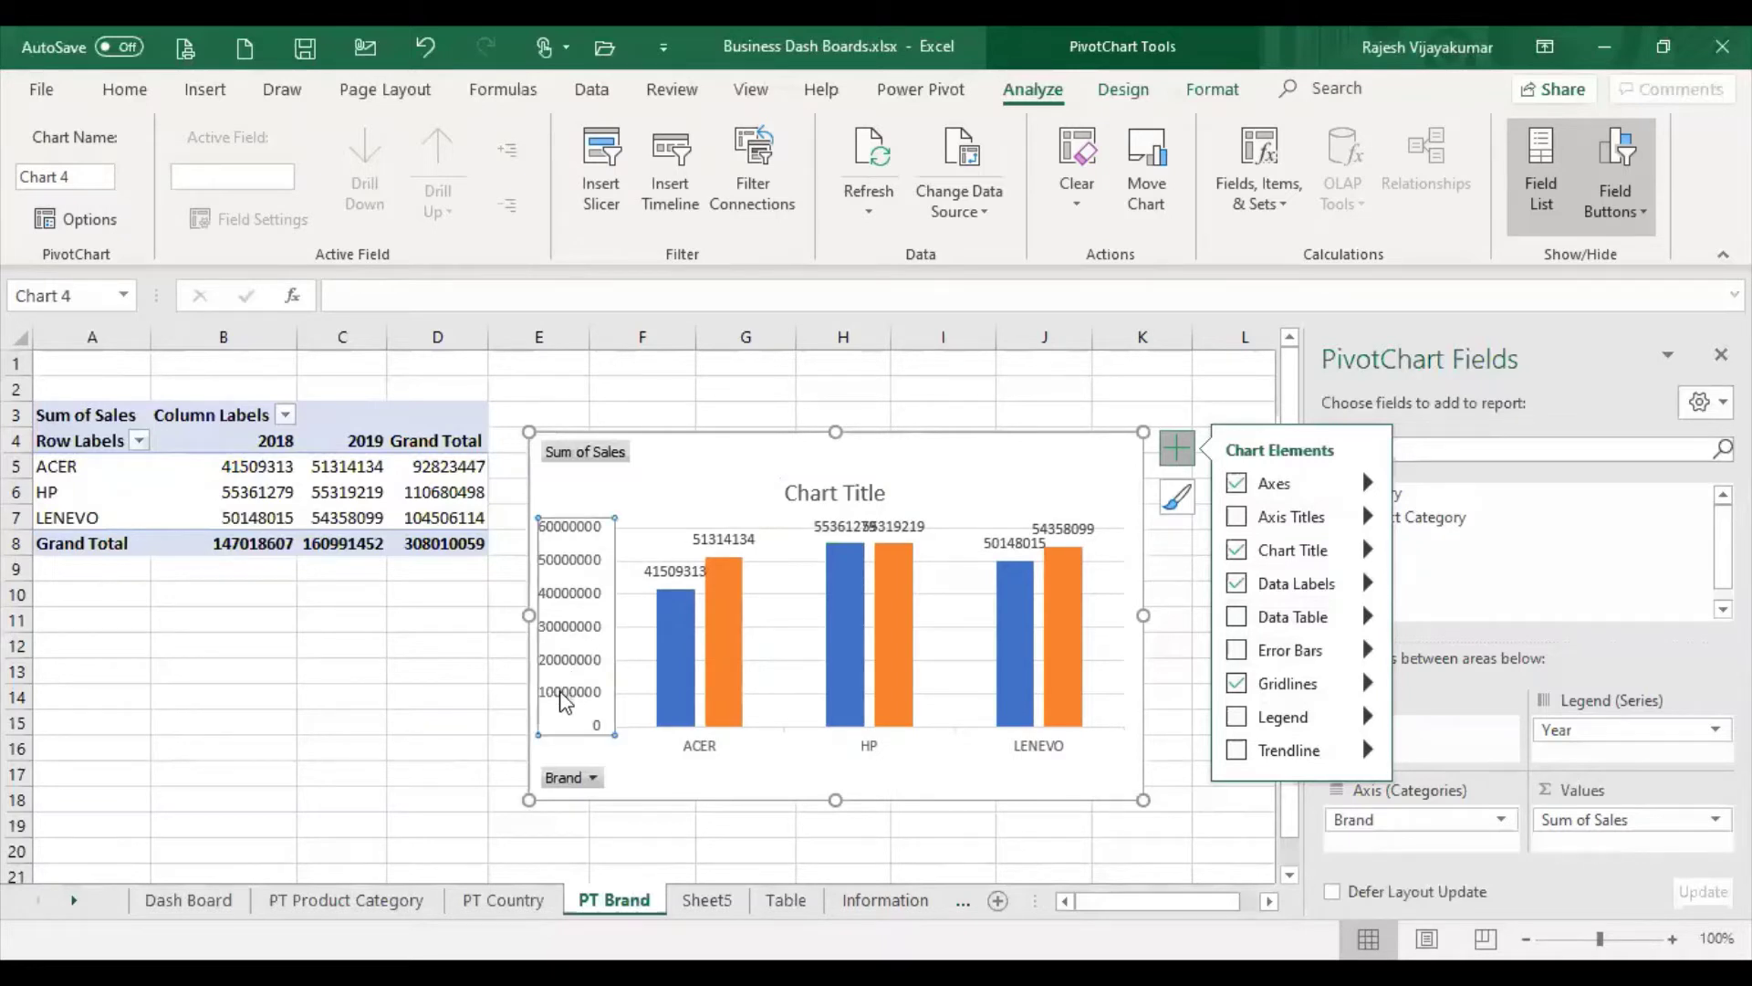
key("Delete")
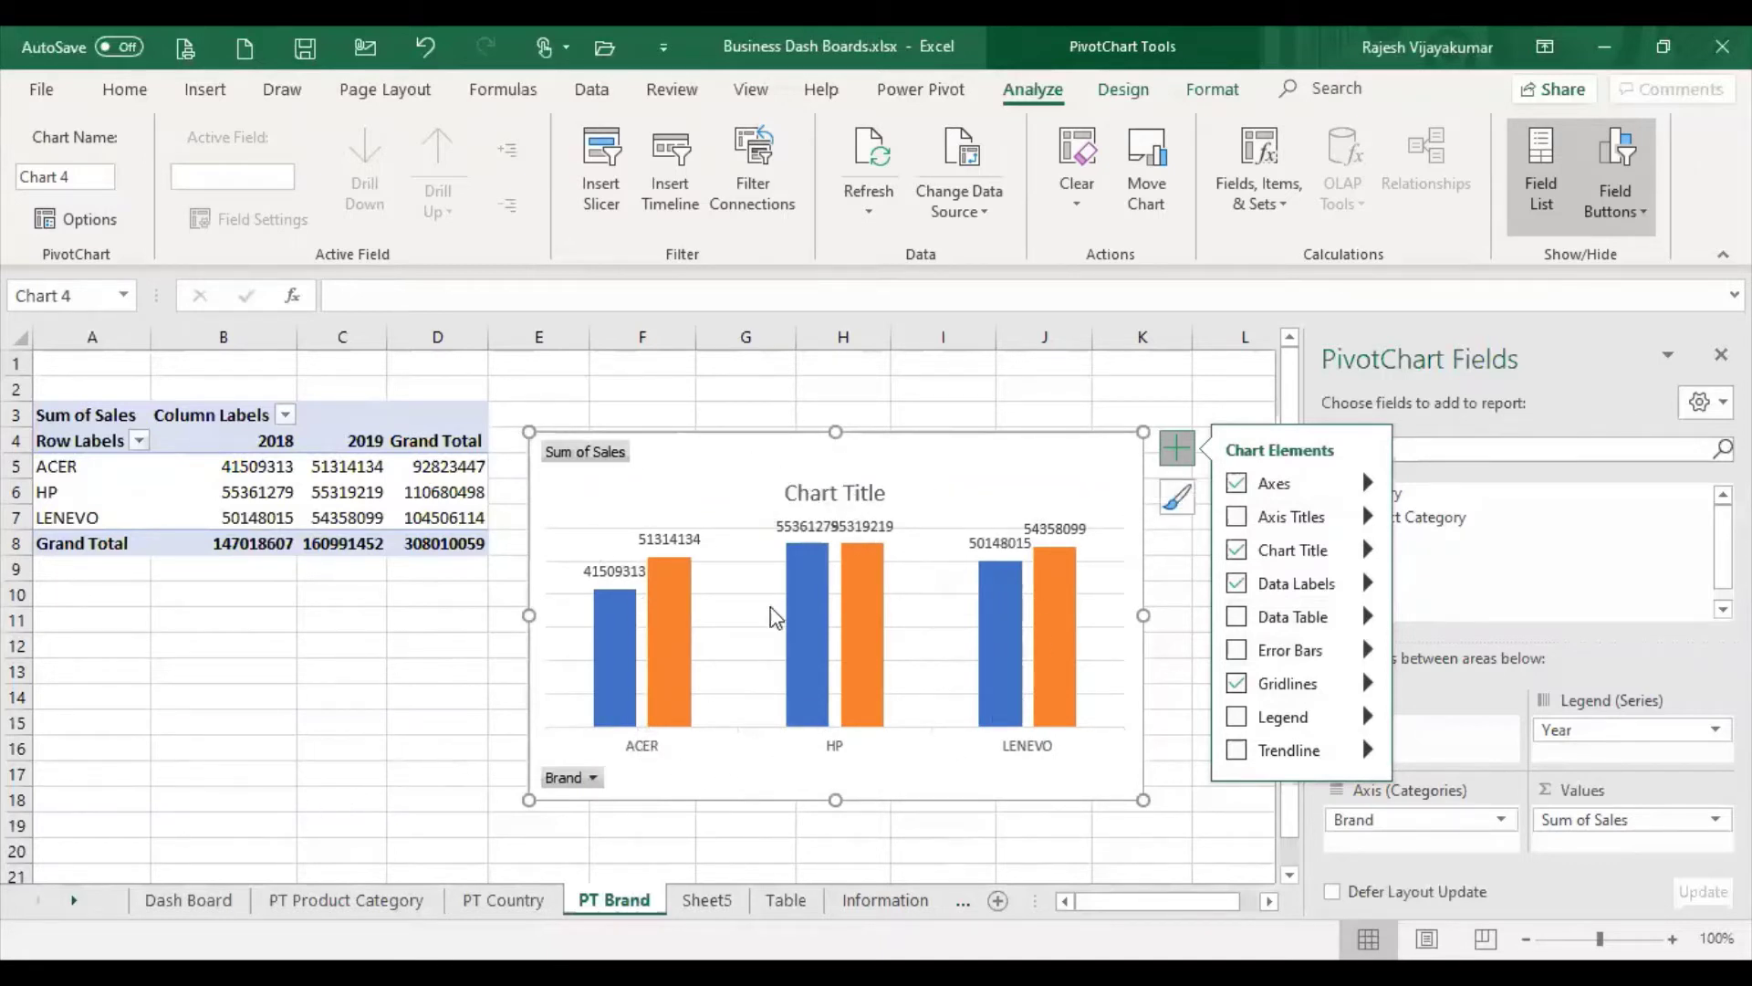
Check the Dash Board sheet's chart styling for reference, then return to PT Brand
left_click(188, 904)
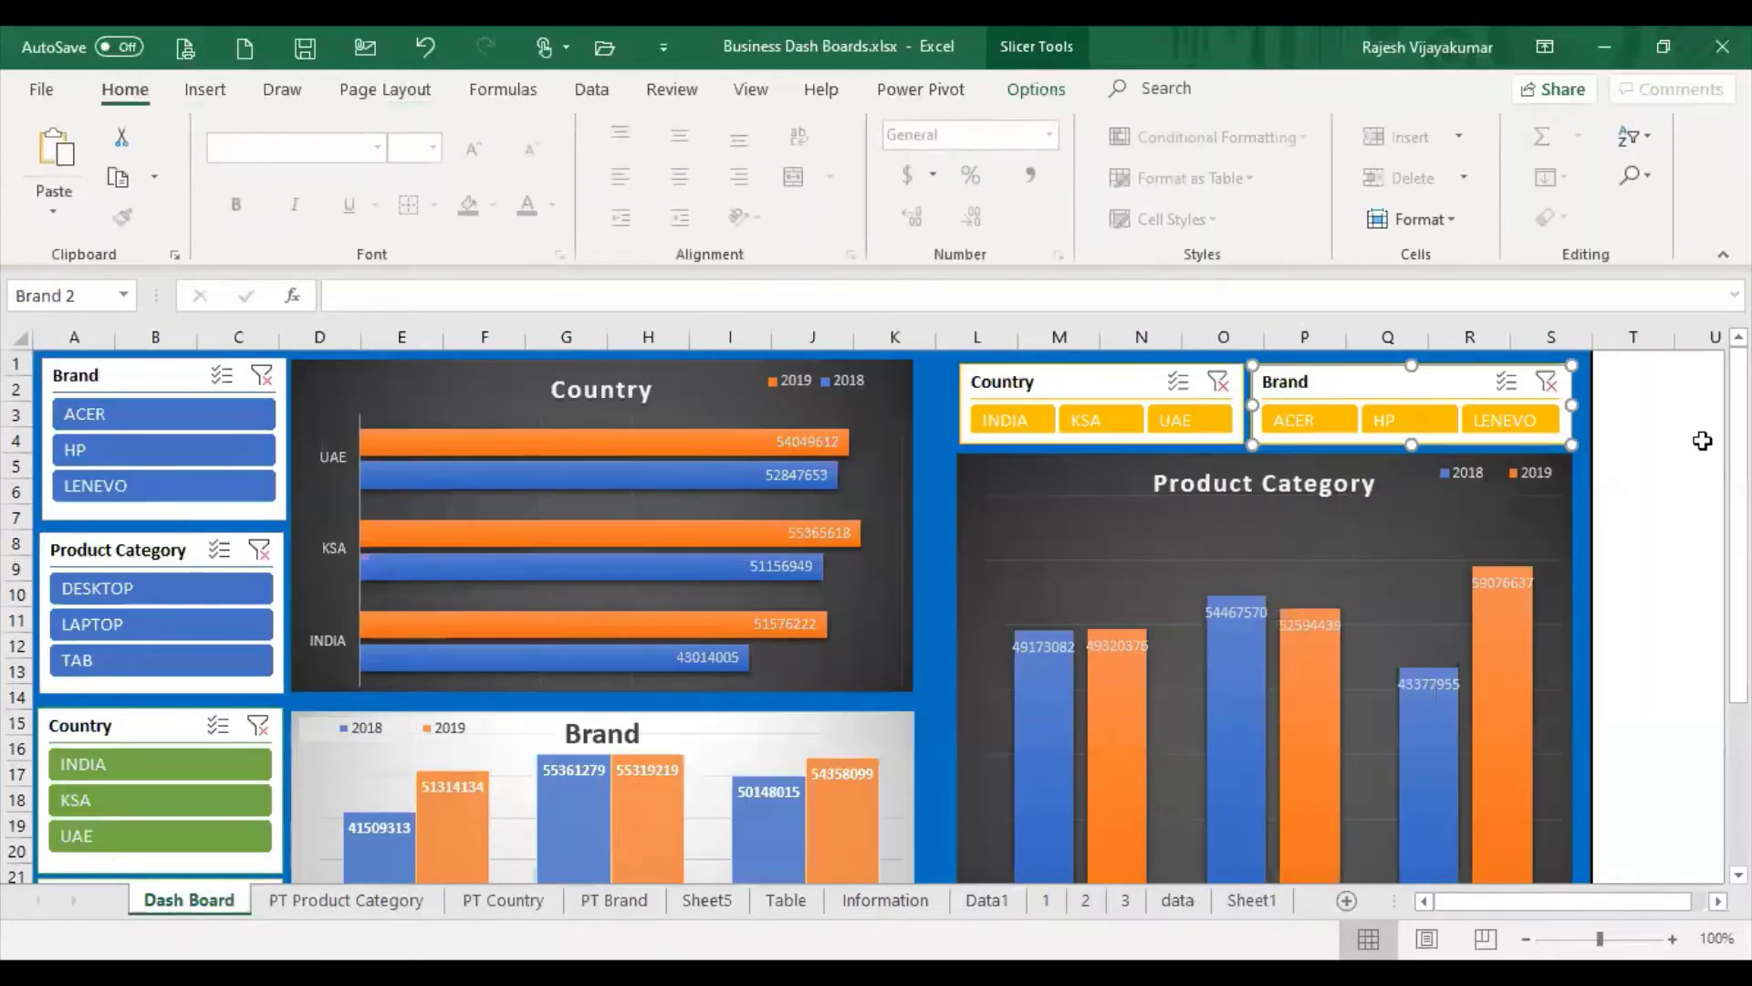
scroll(853, 548, "down", 3)
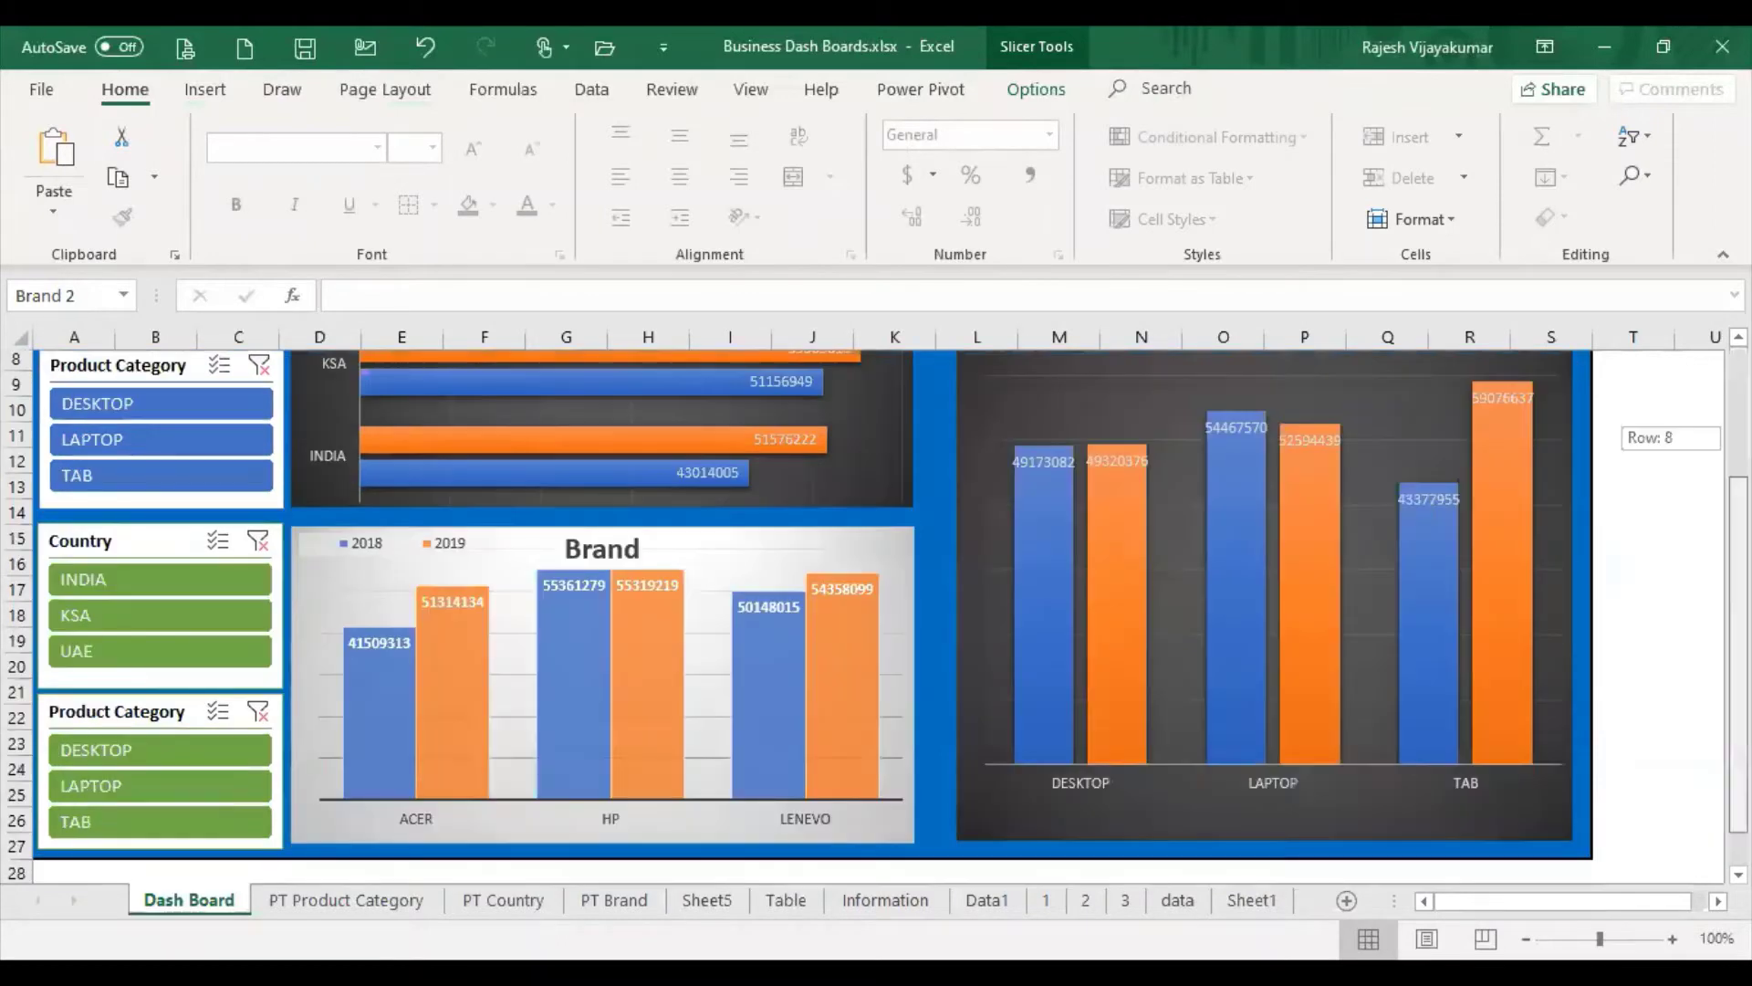
scroll(854, 548, "up", 3)
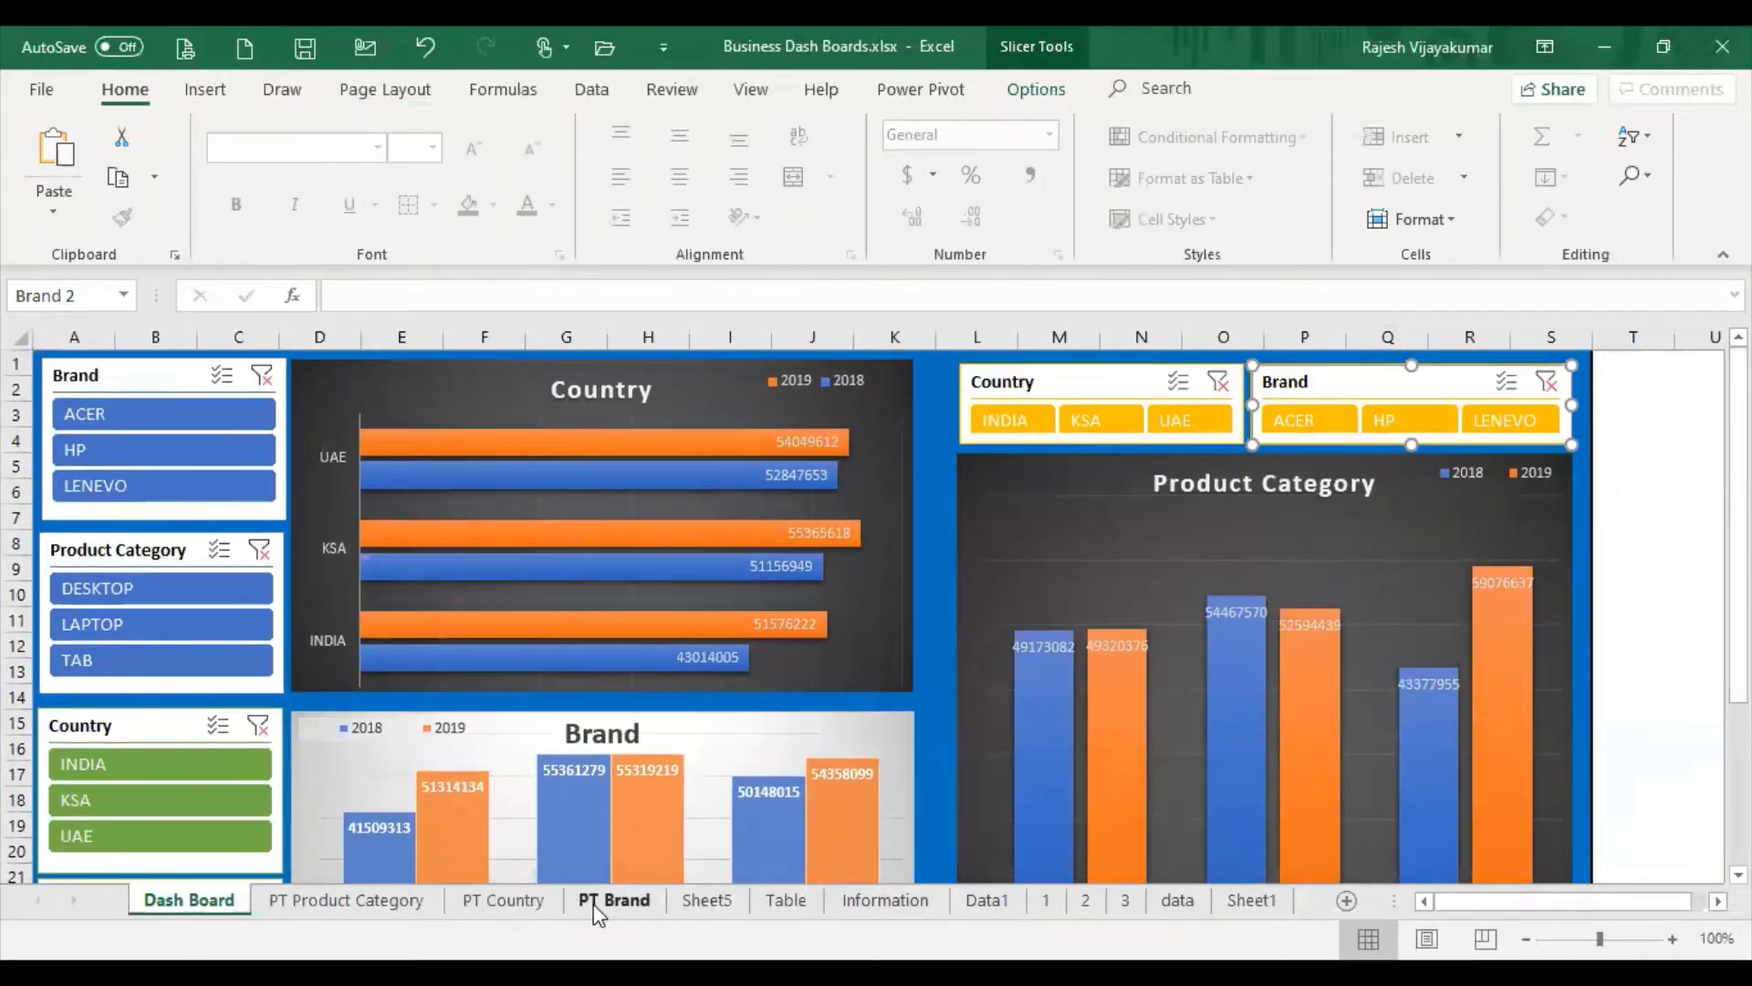
left_click(614, 900)
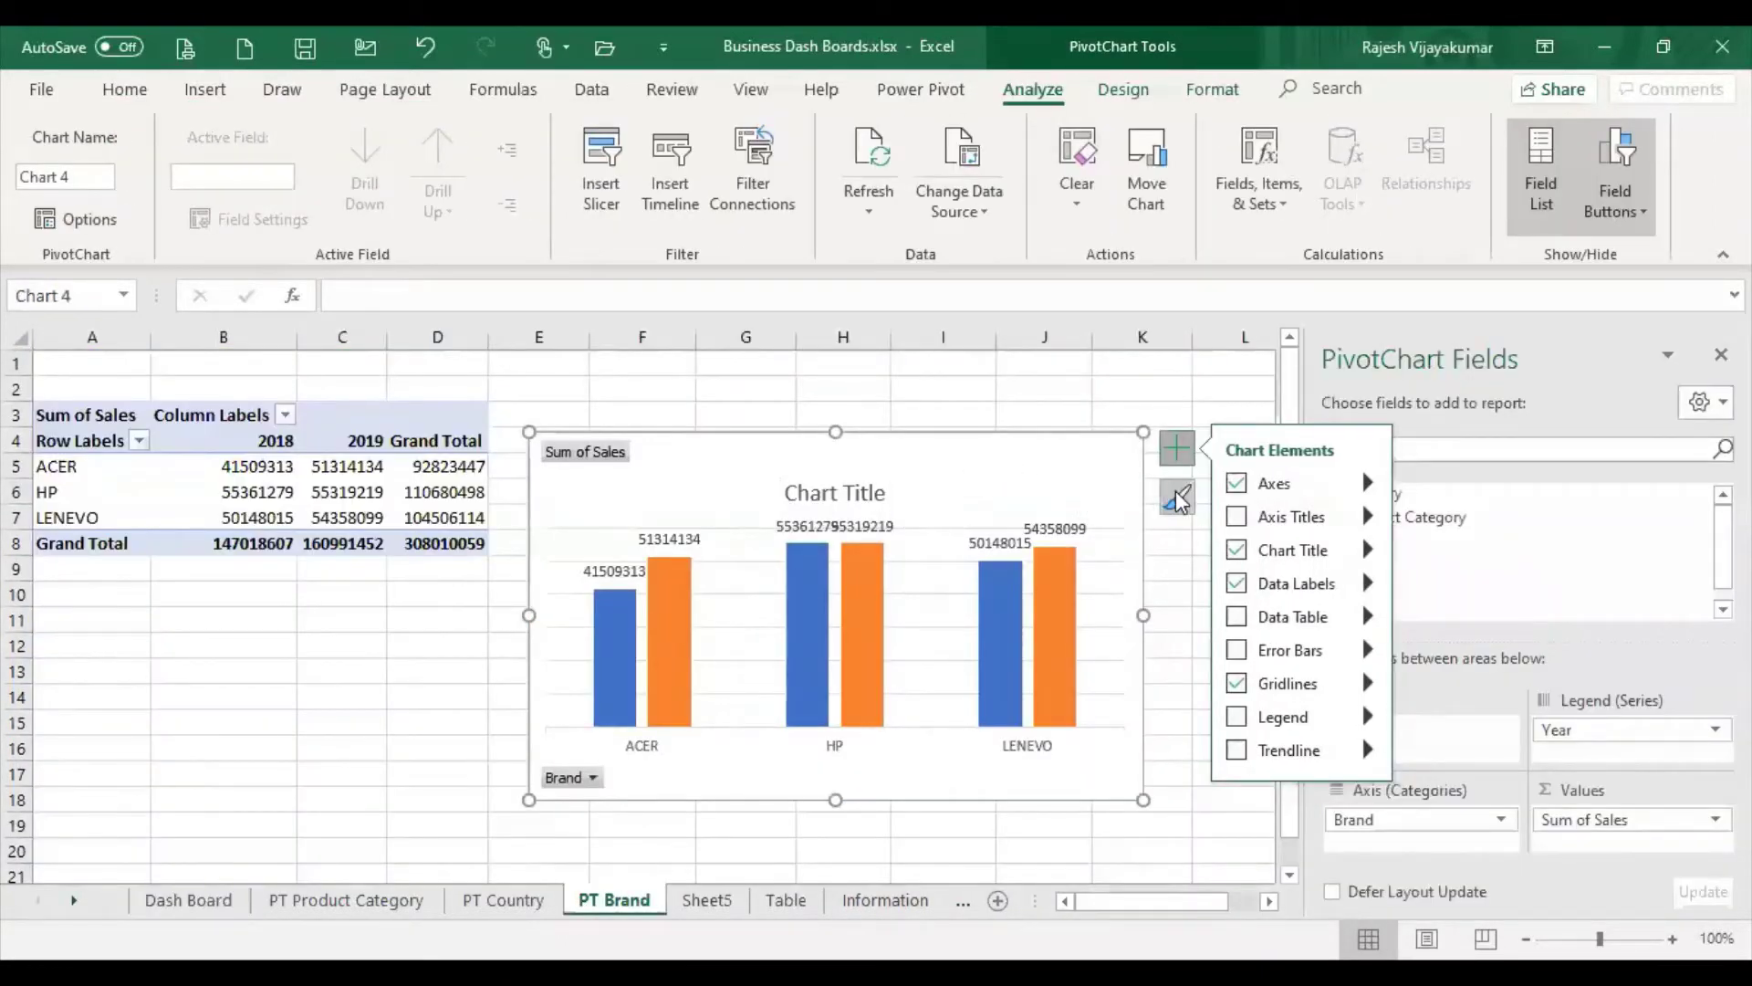
Apply the dark chart style to the brand chart and delete its vertical value axis
left_click(1178, 497)
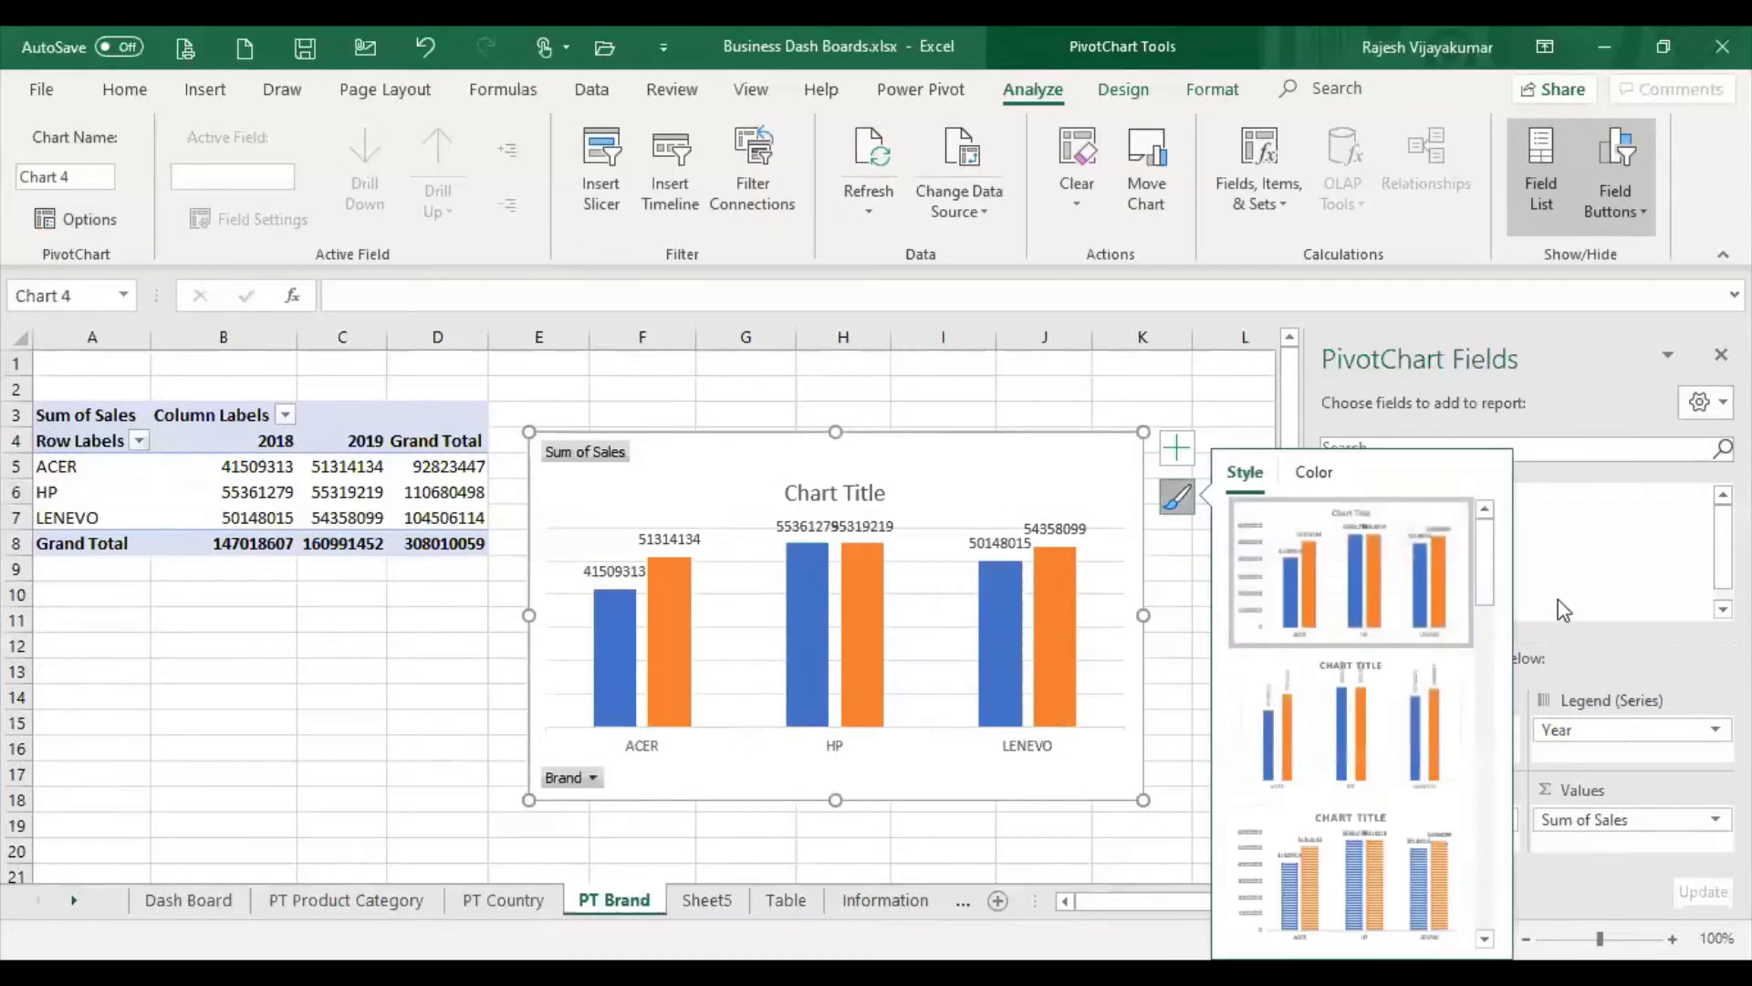
mouse_move(1486, 558)
left_mouse_down()
mouse_move(1525, 863)
mouse_move(1504, 743)
left_mouse_up()
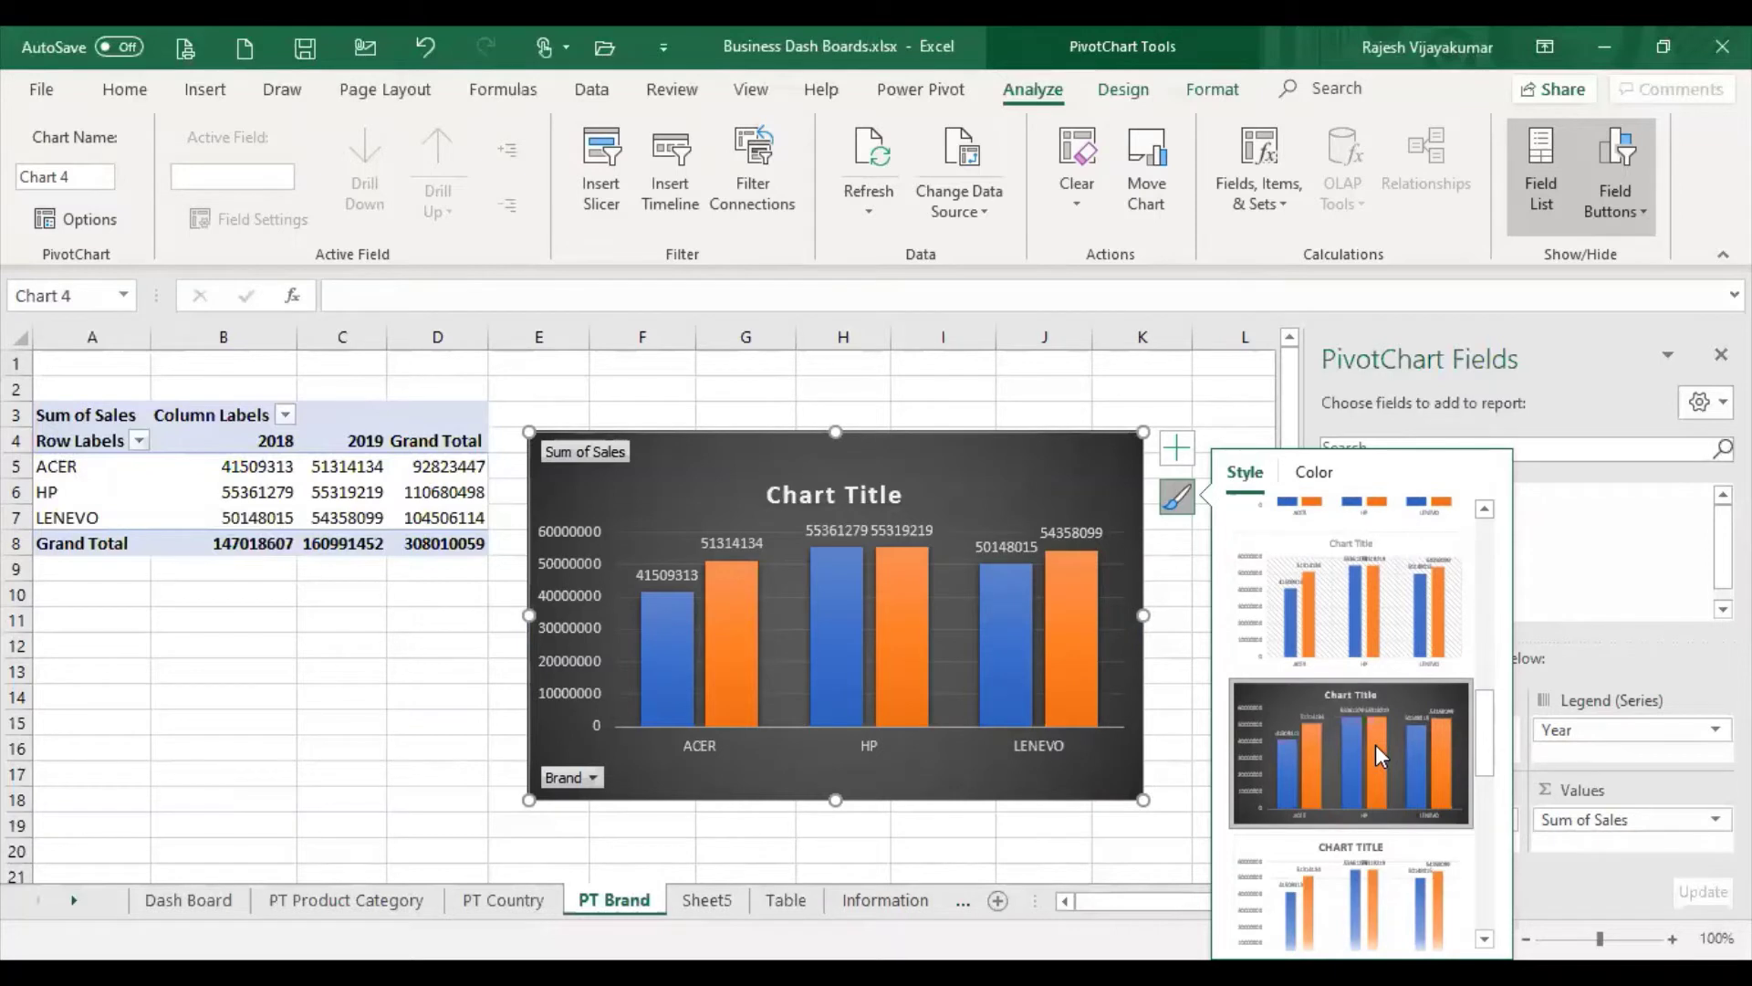
left_click(1376, 745)
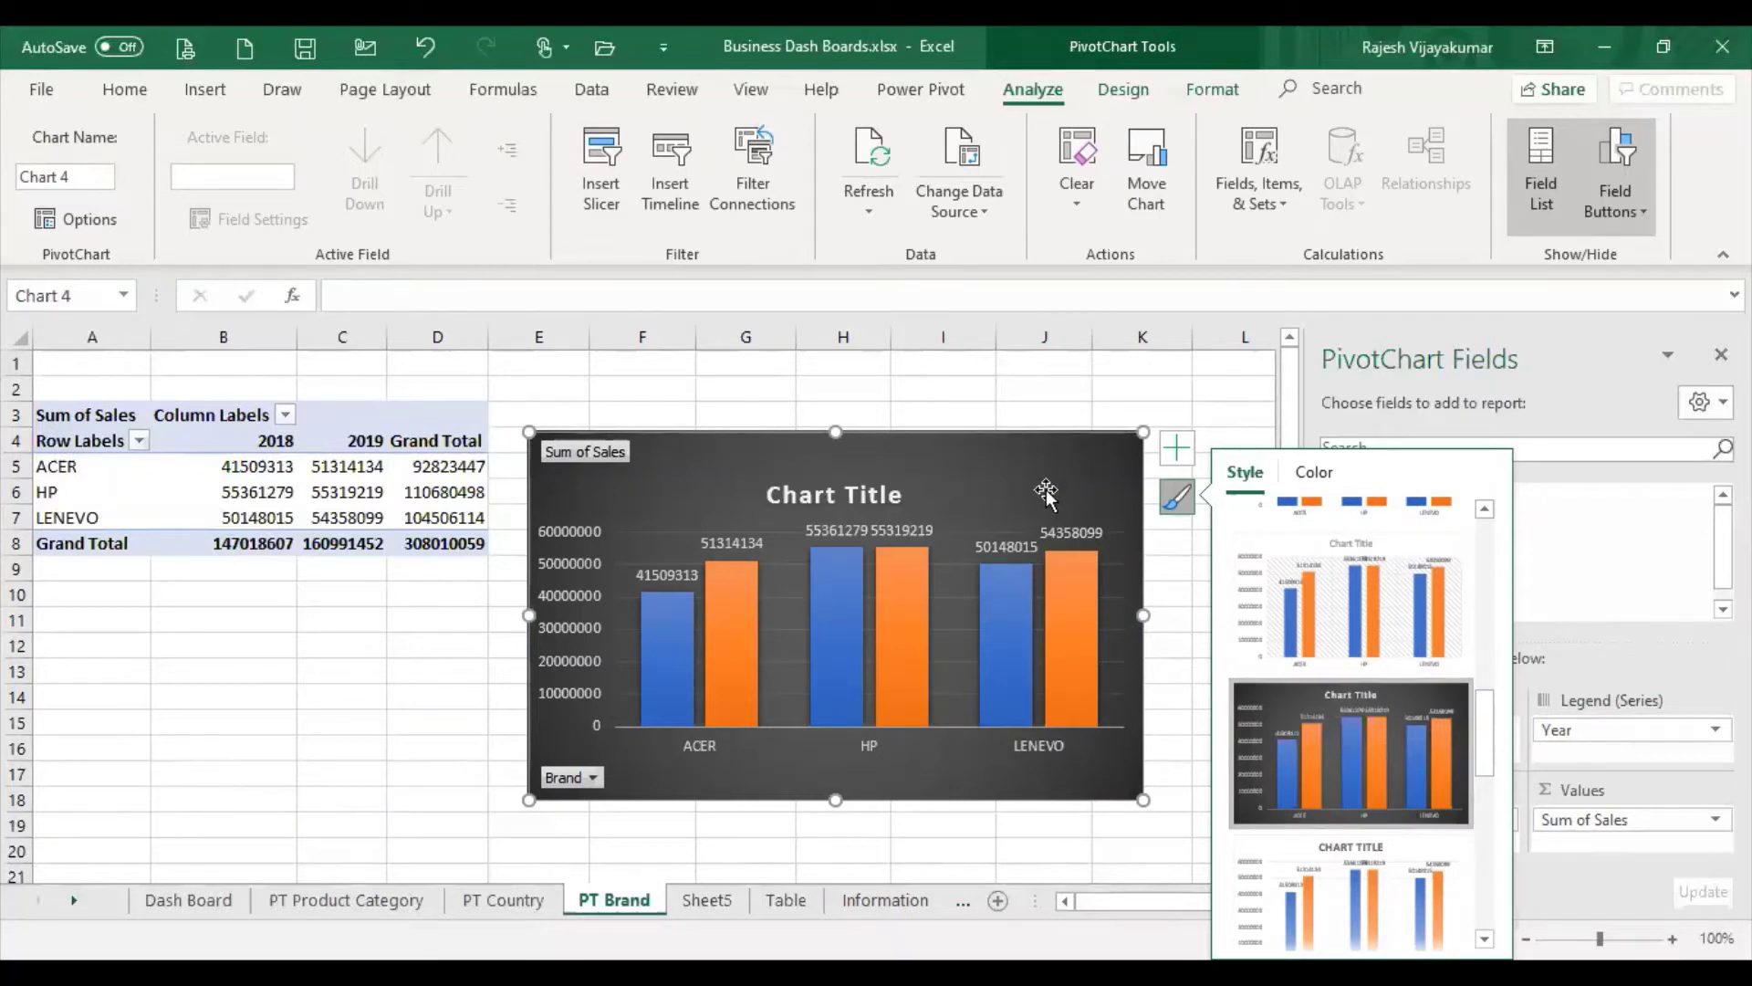
left_click(566, 590)
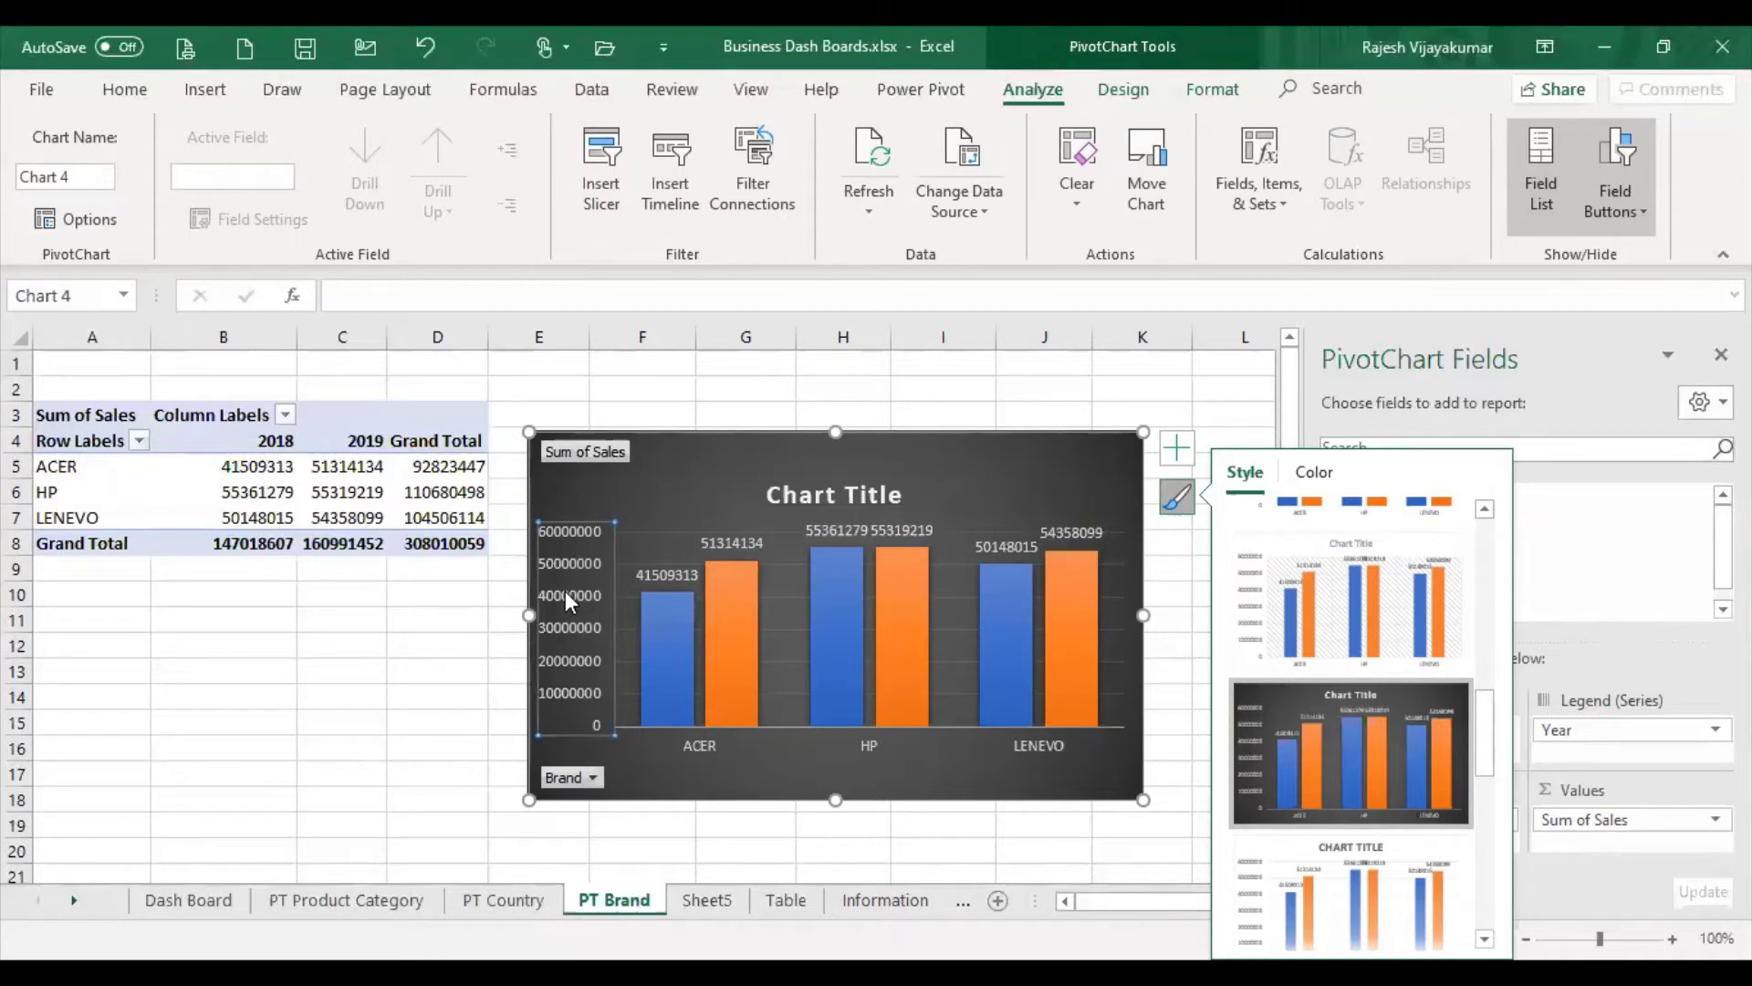
key("Delete")
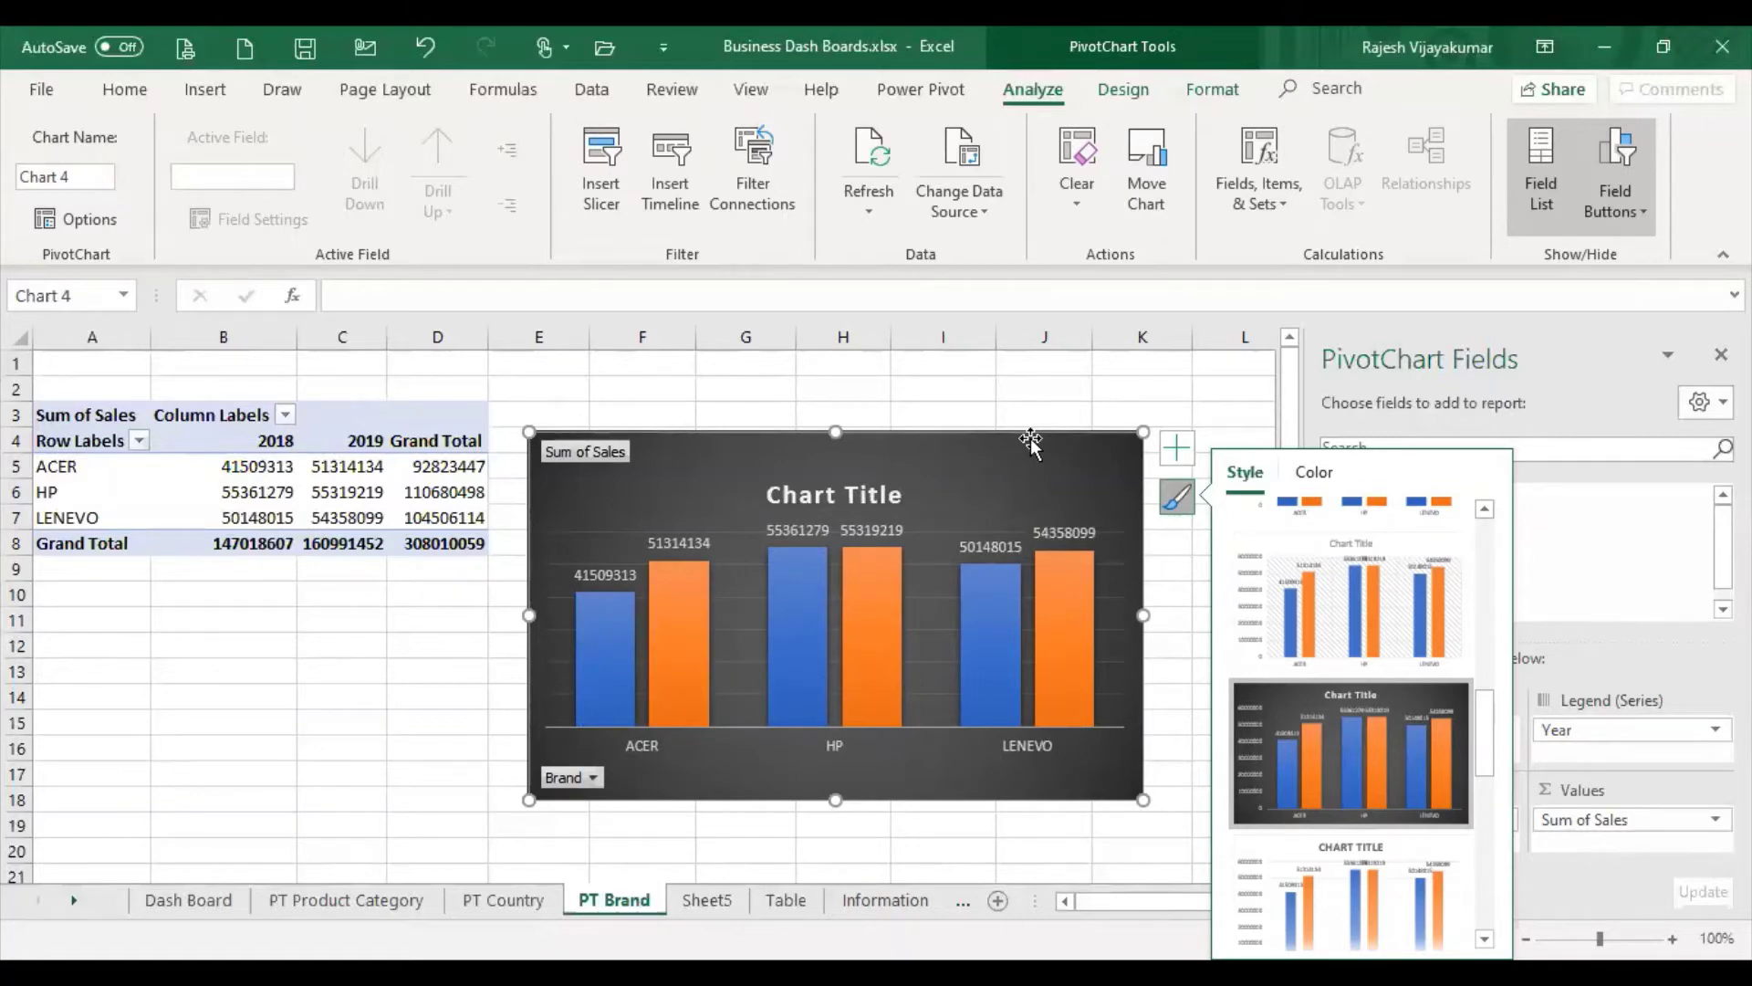
left_click(176, 903)
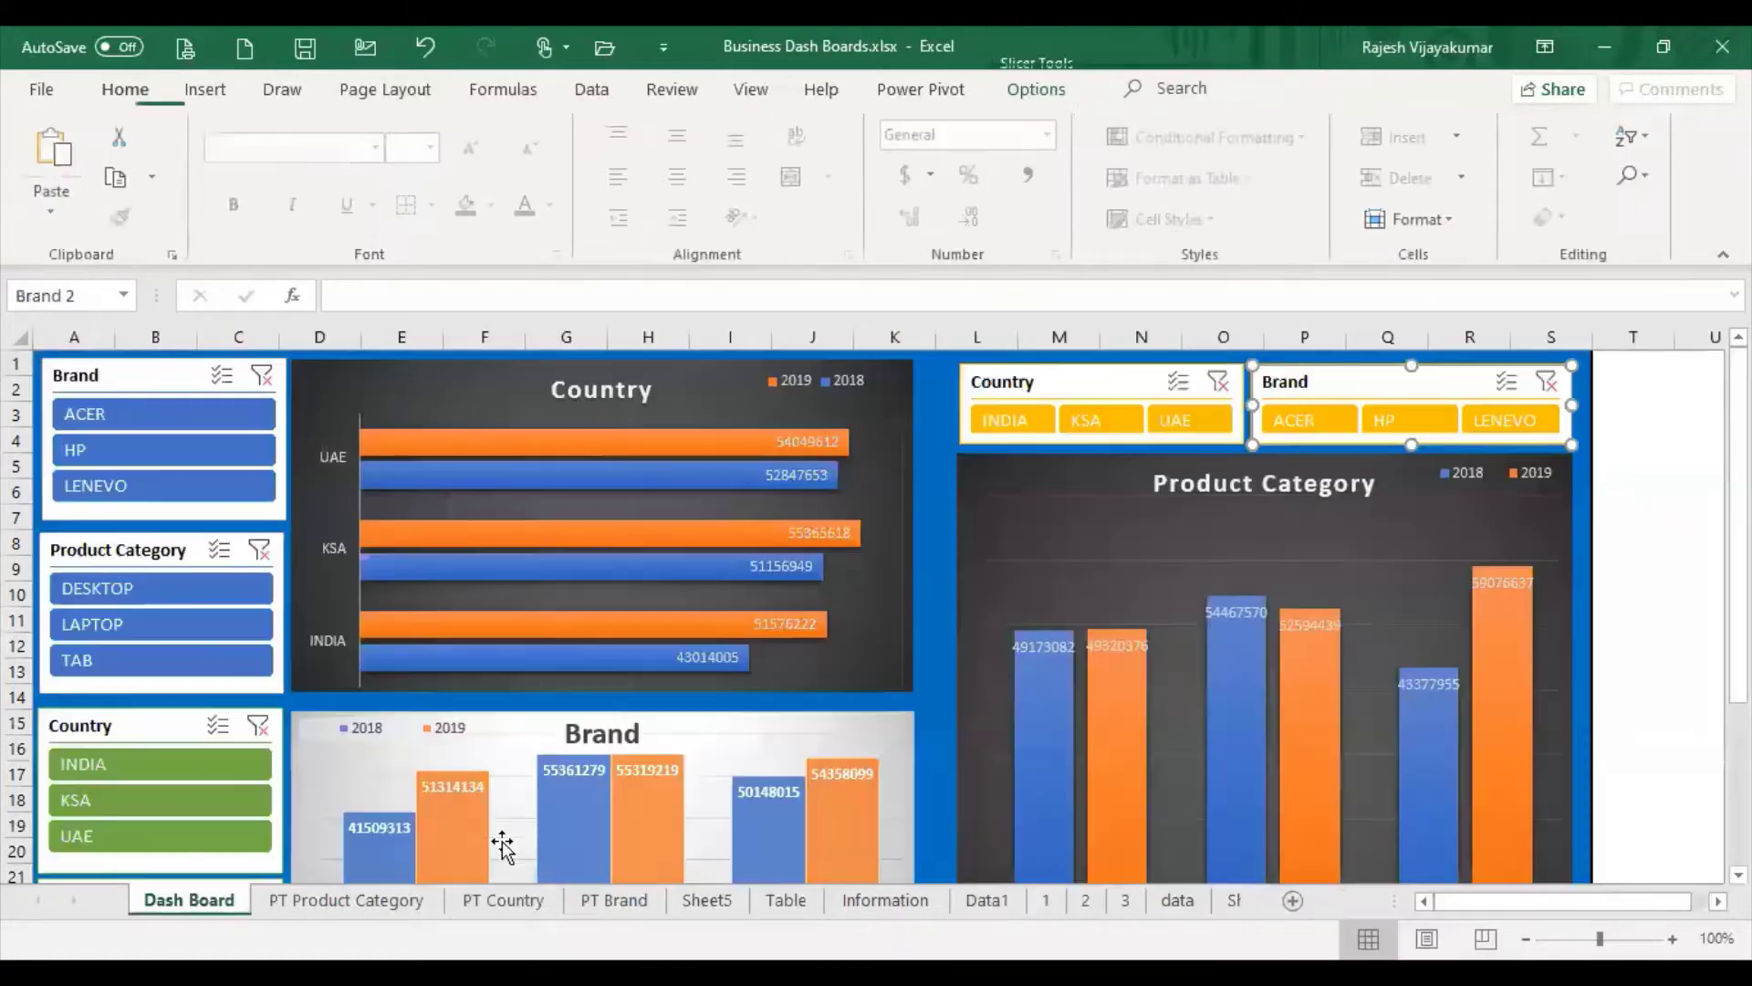
left_click(1010, 588)
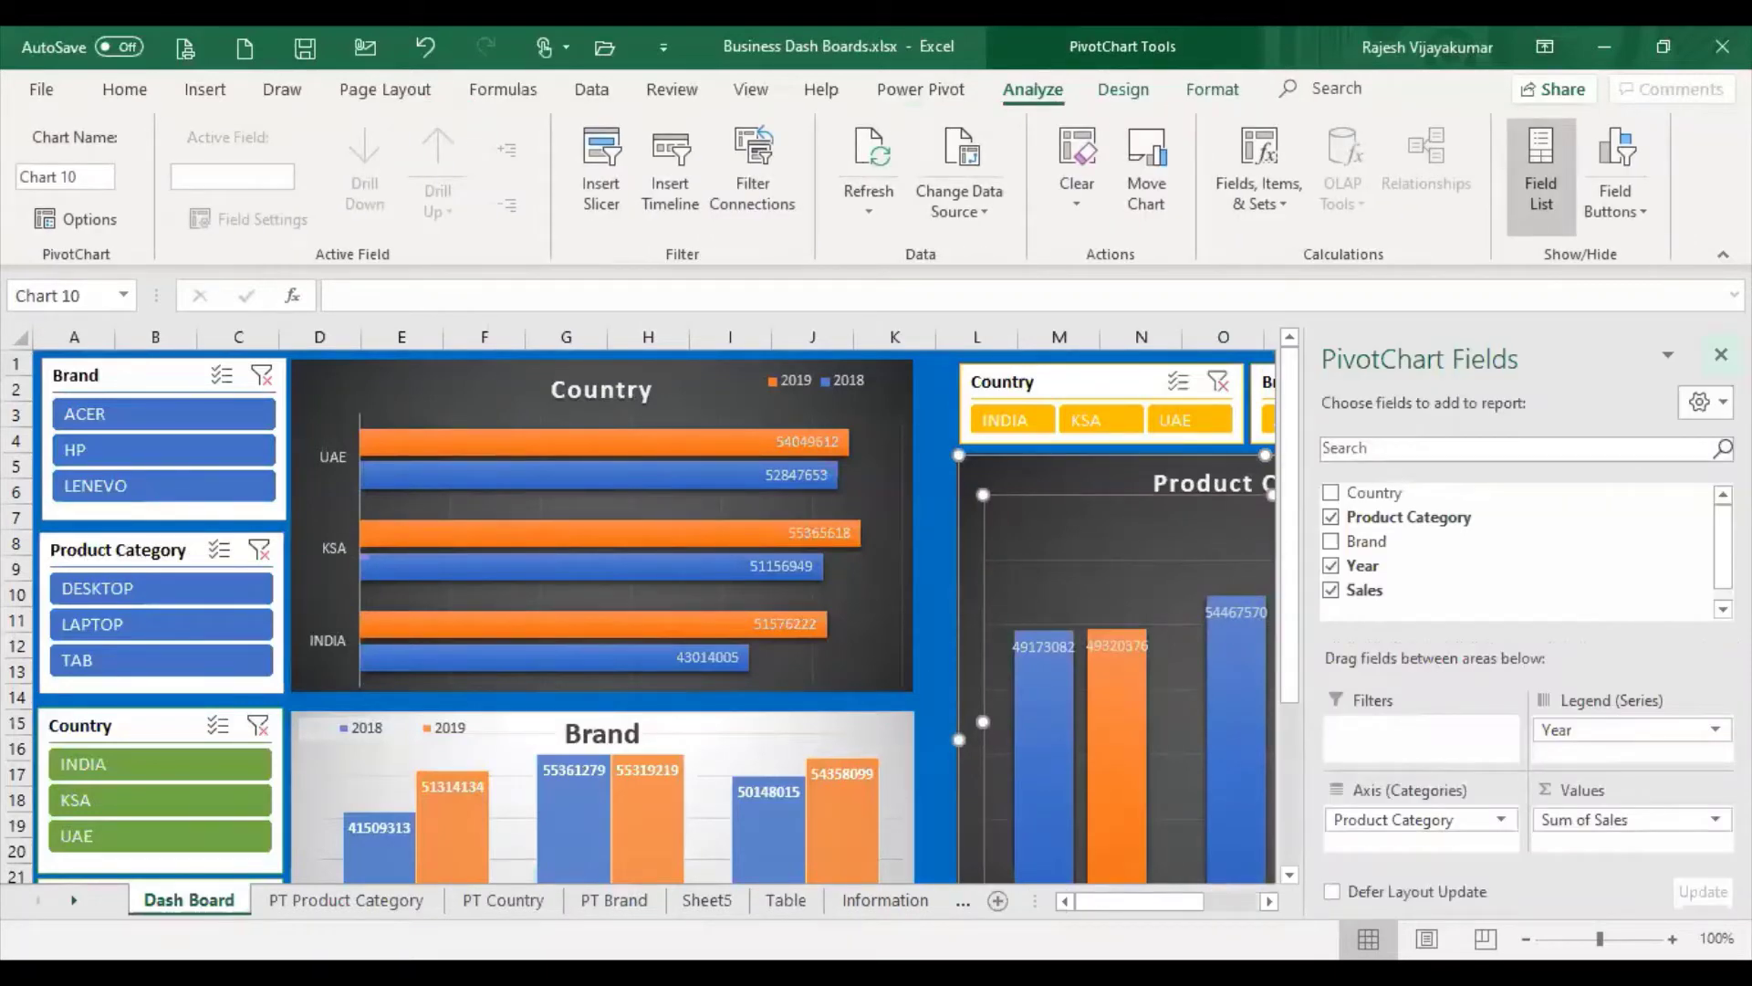
left_click(1540, 178)
scroll(799, 617, "down", 3)
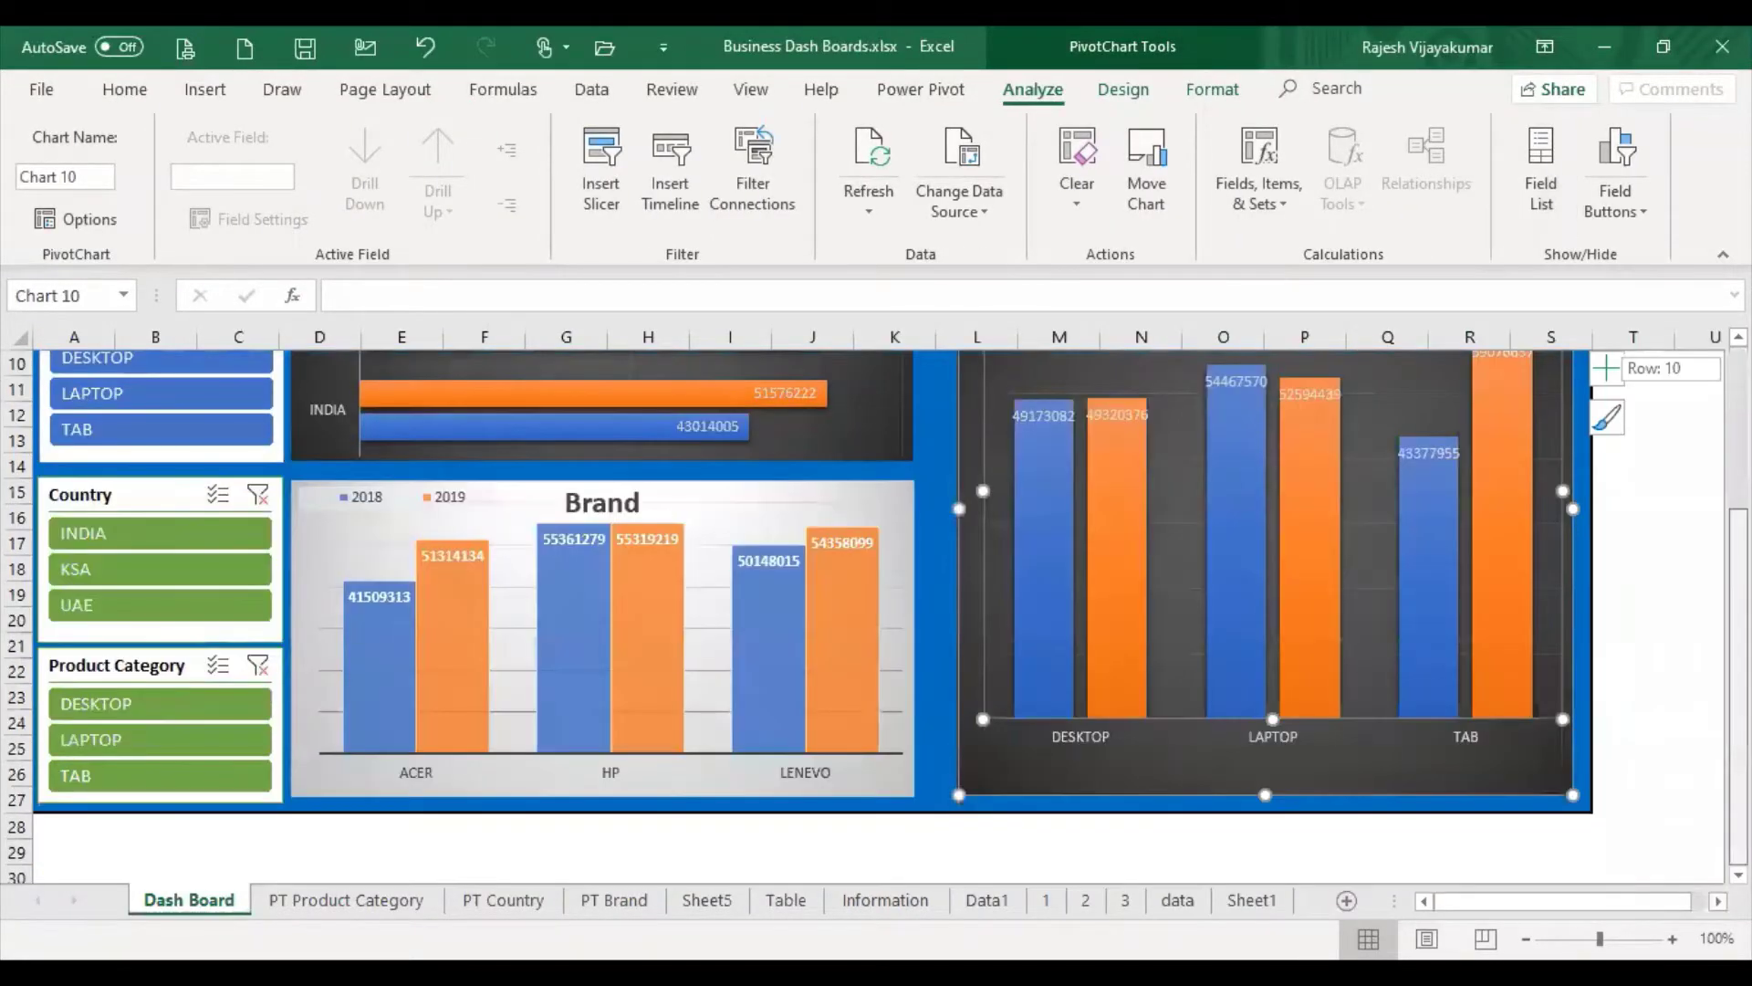
left_click(1043, 867)
scroll(1043, 867, "down", 3)
key("ctrl+v")
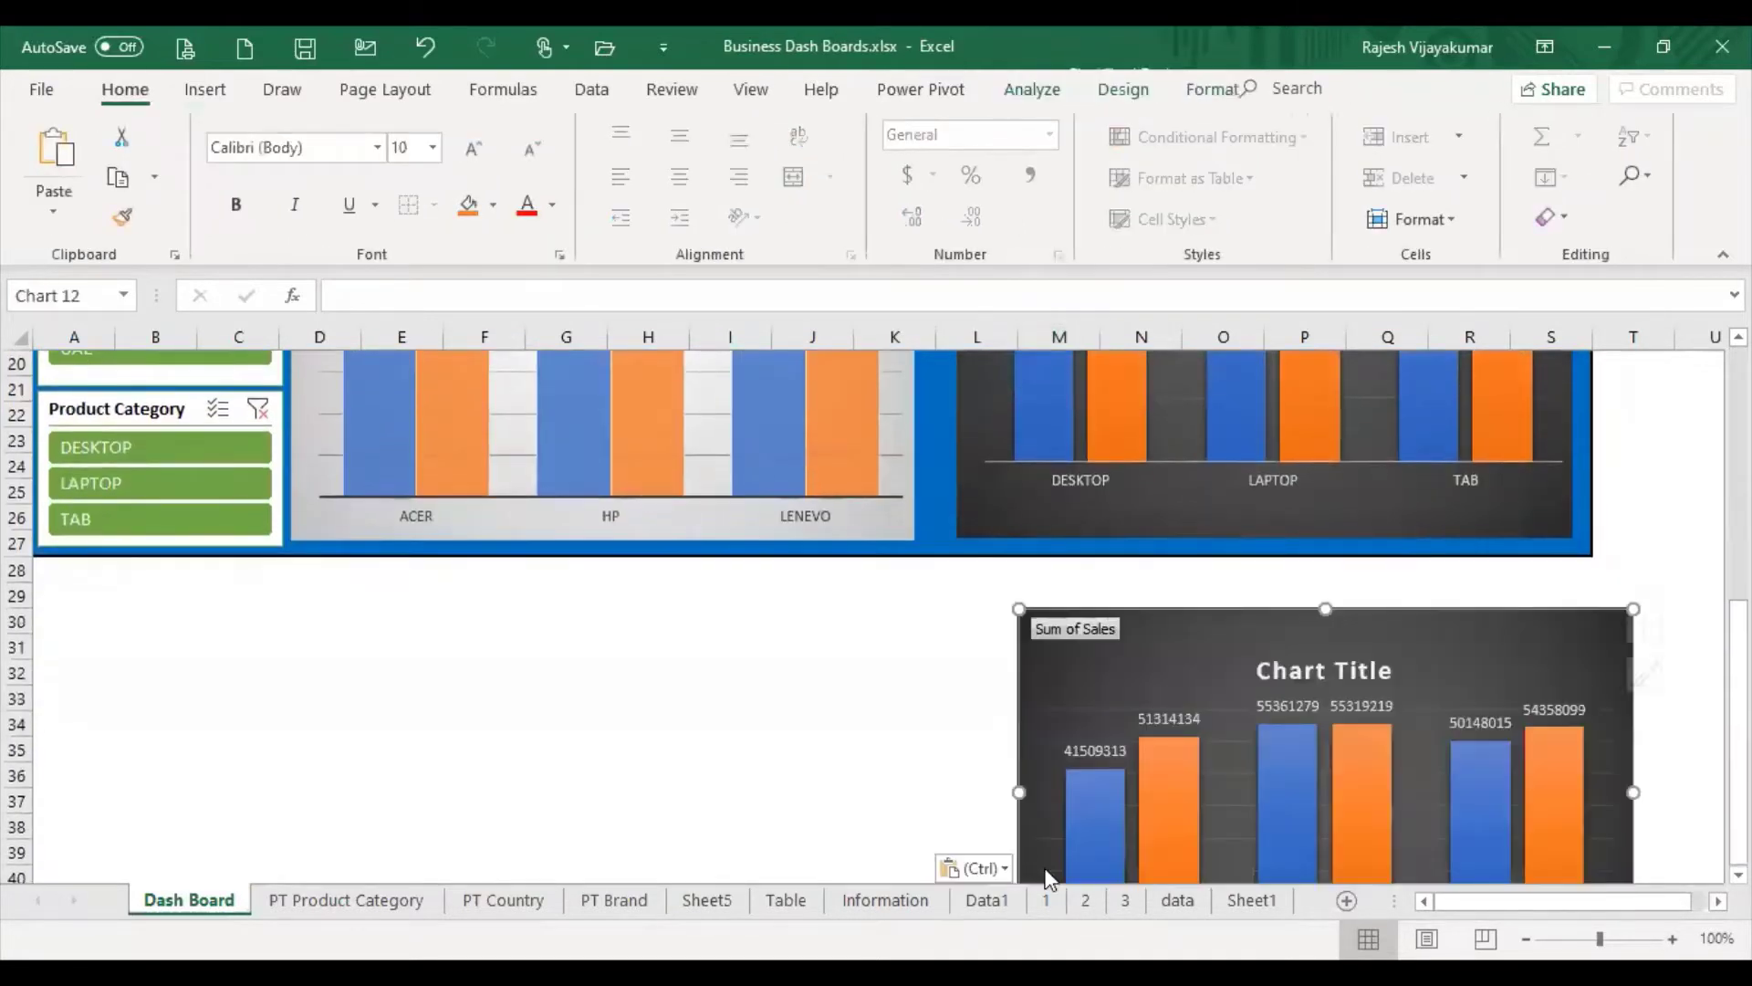
mouse_move(1154, 667)
left_mouse_down()
mouse_move(441, 651)
mouse_move(413, 632)
left_mouse_up()
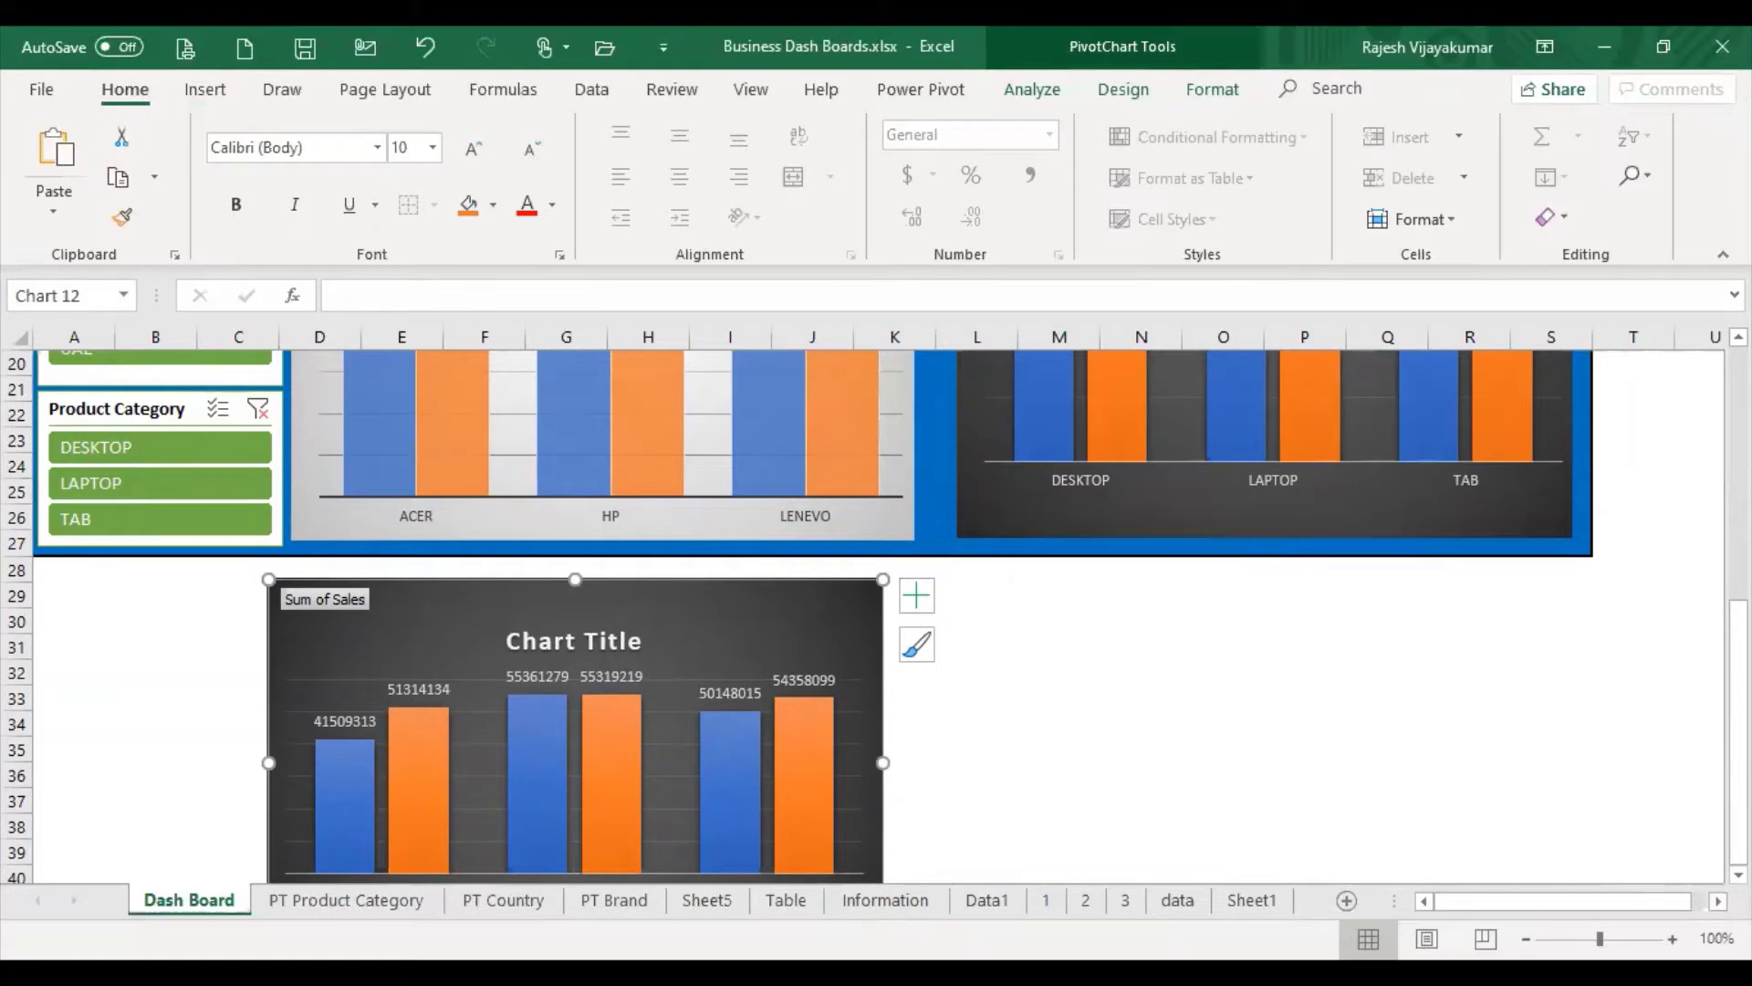
left_click_drag(1739, 730, 1738, 612)
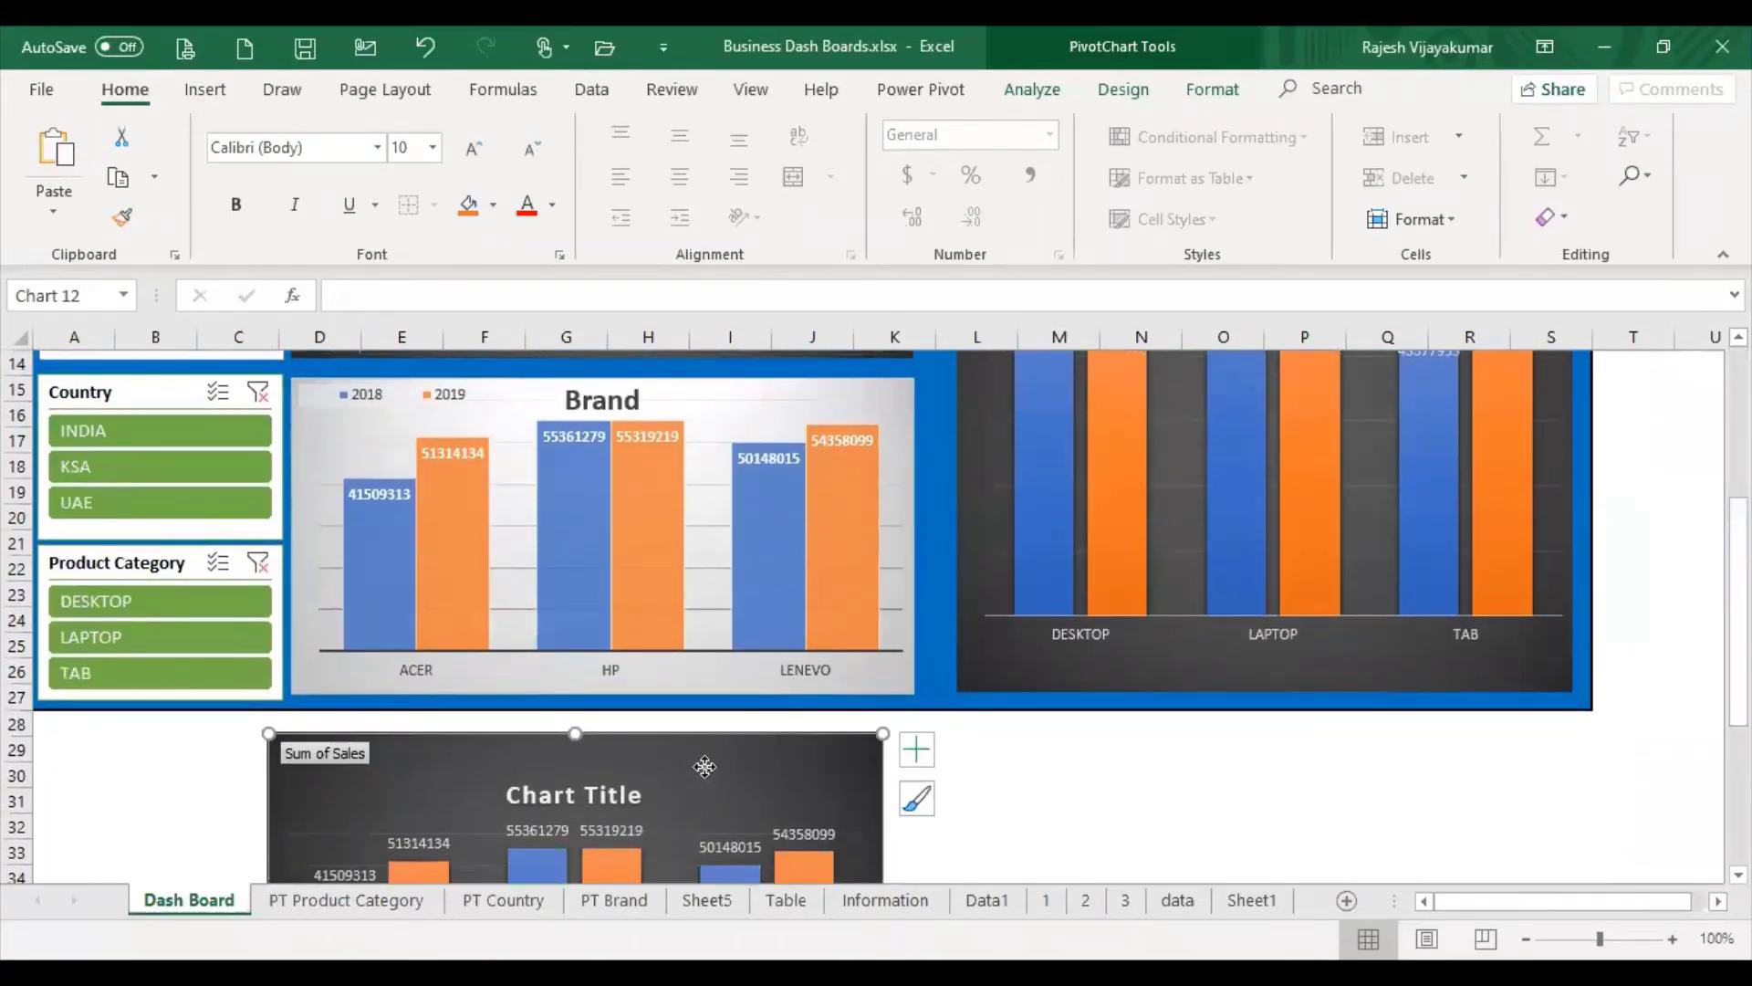
key("Delete")
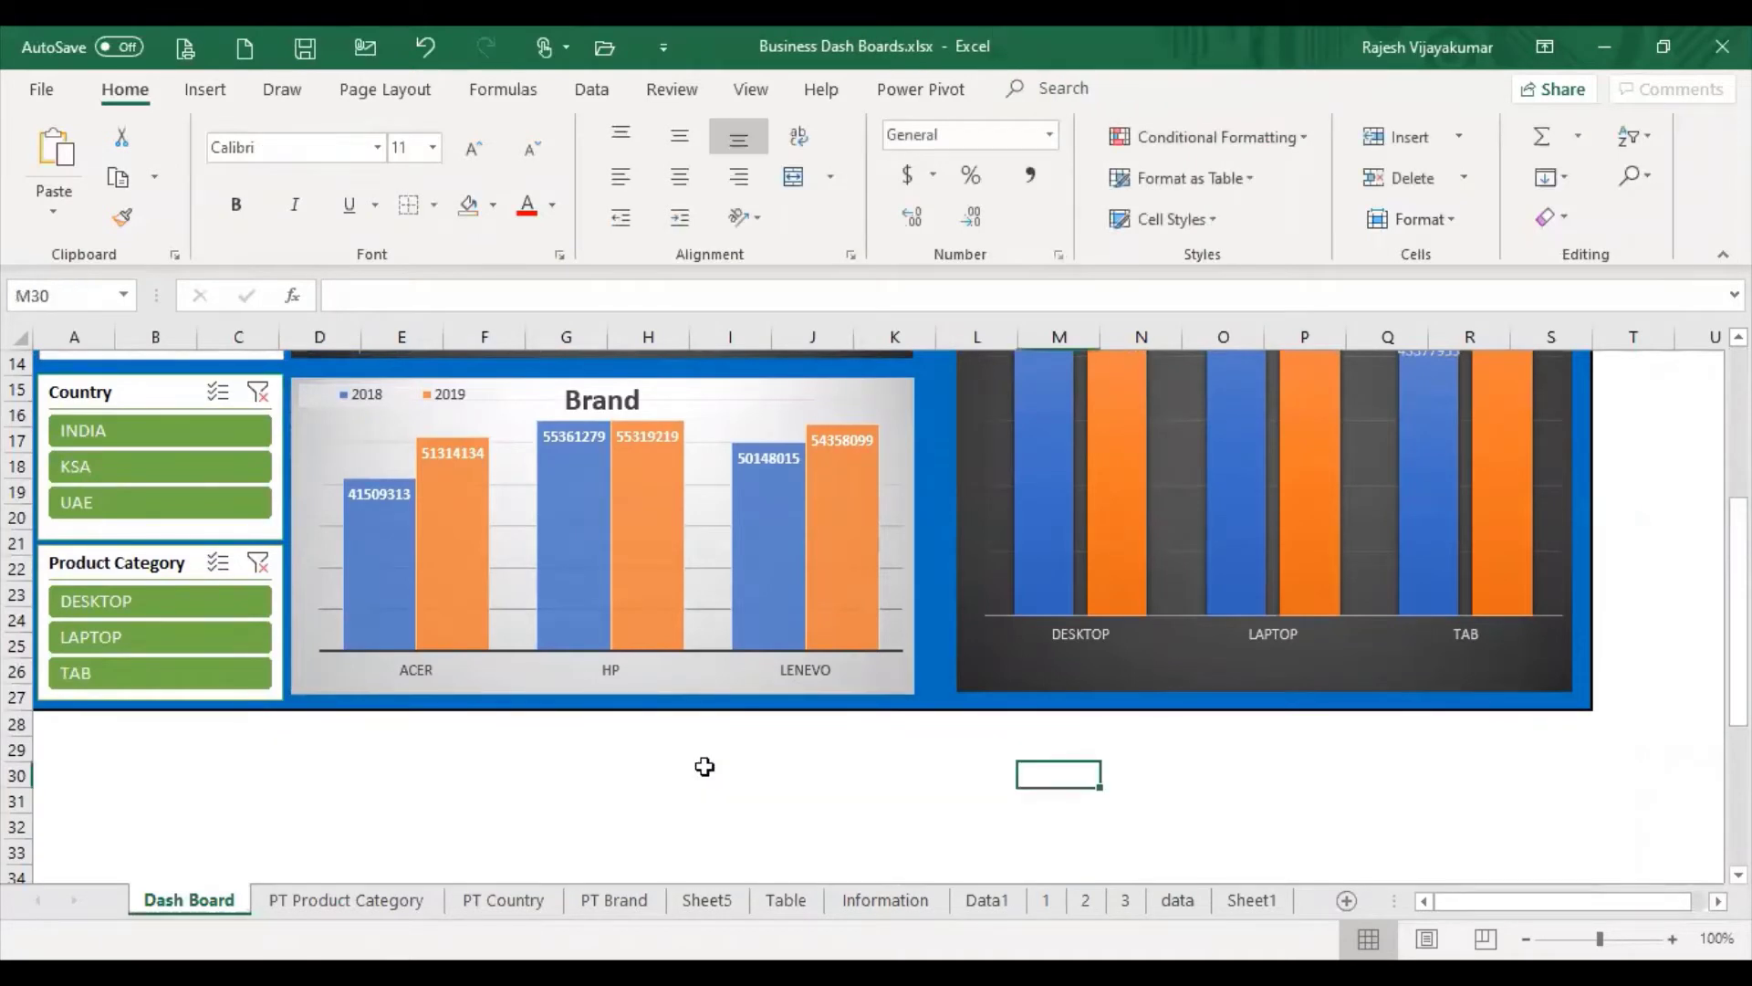
Collapse the ribbon, move the Product Category chart right and back, then open PT Brand
left_click_drag(1738, 611, 1739, 461)
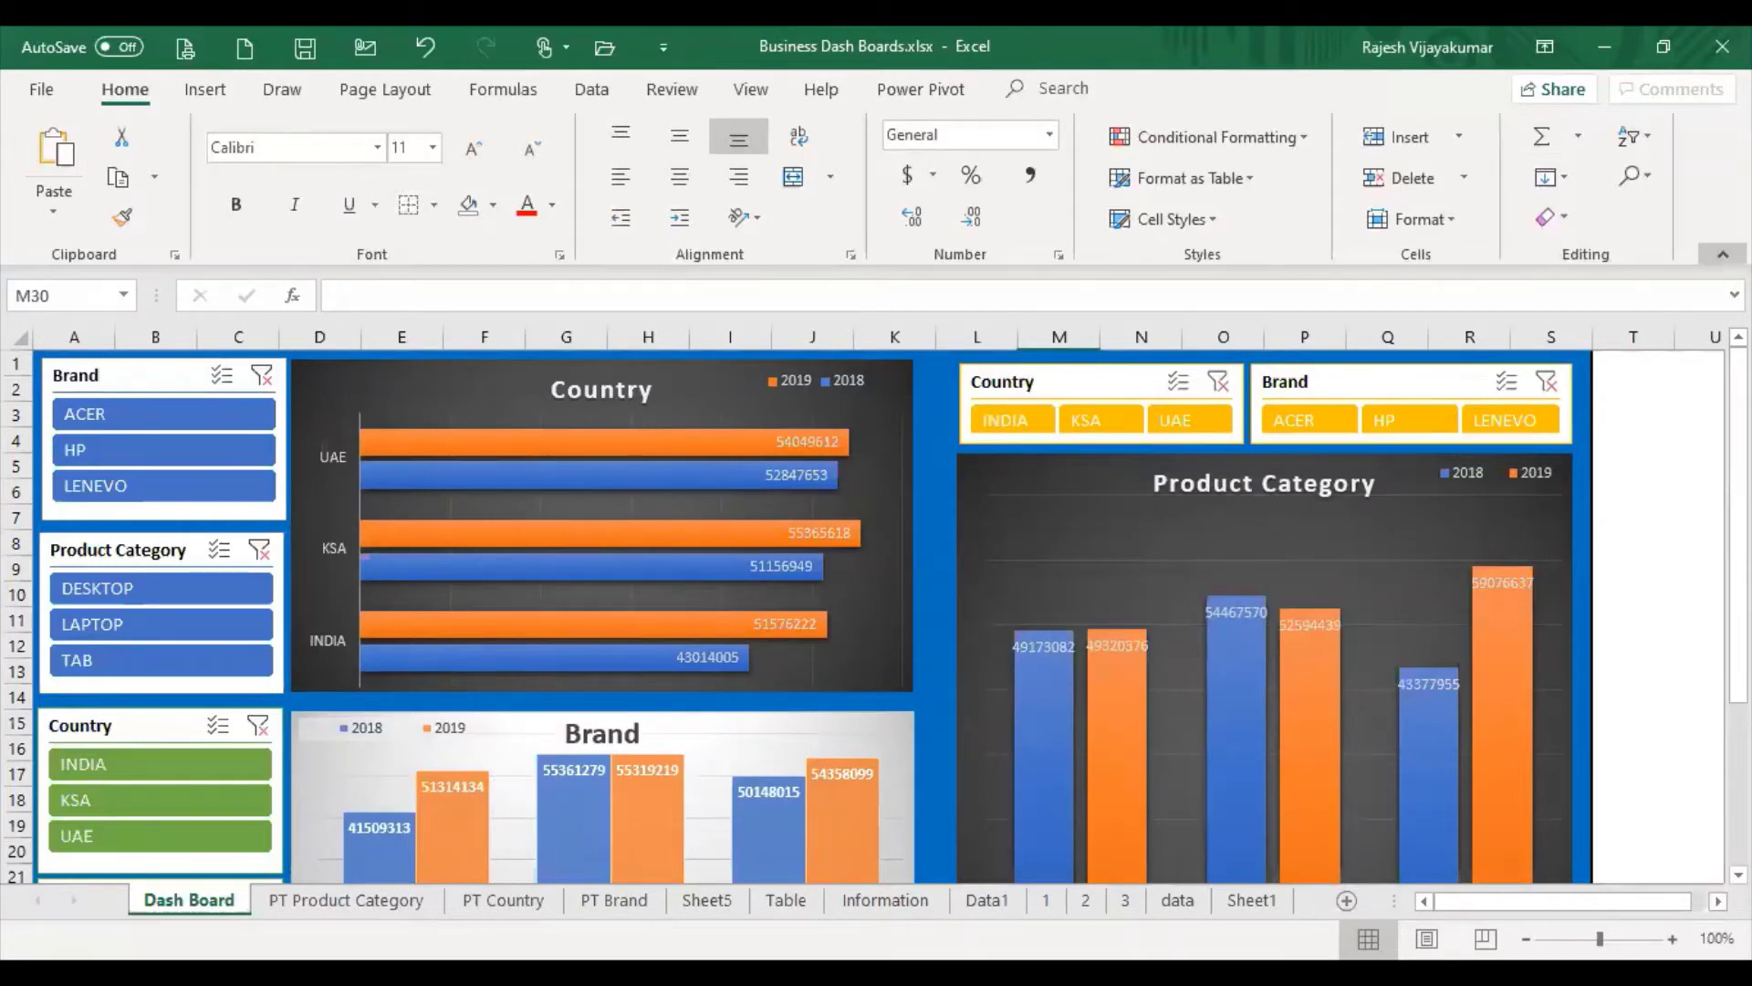
left_click(1723, 254)
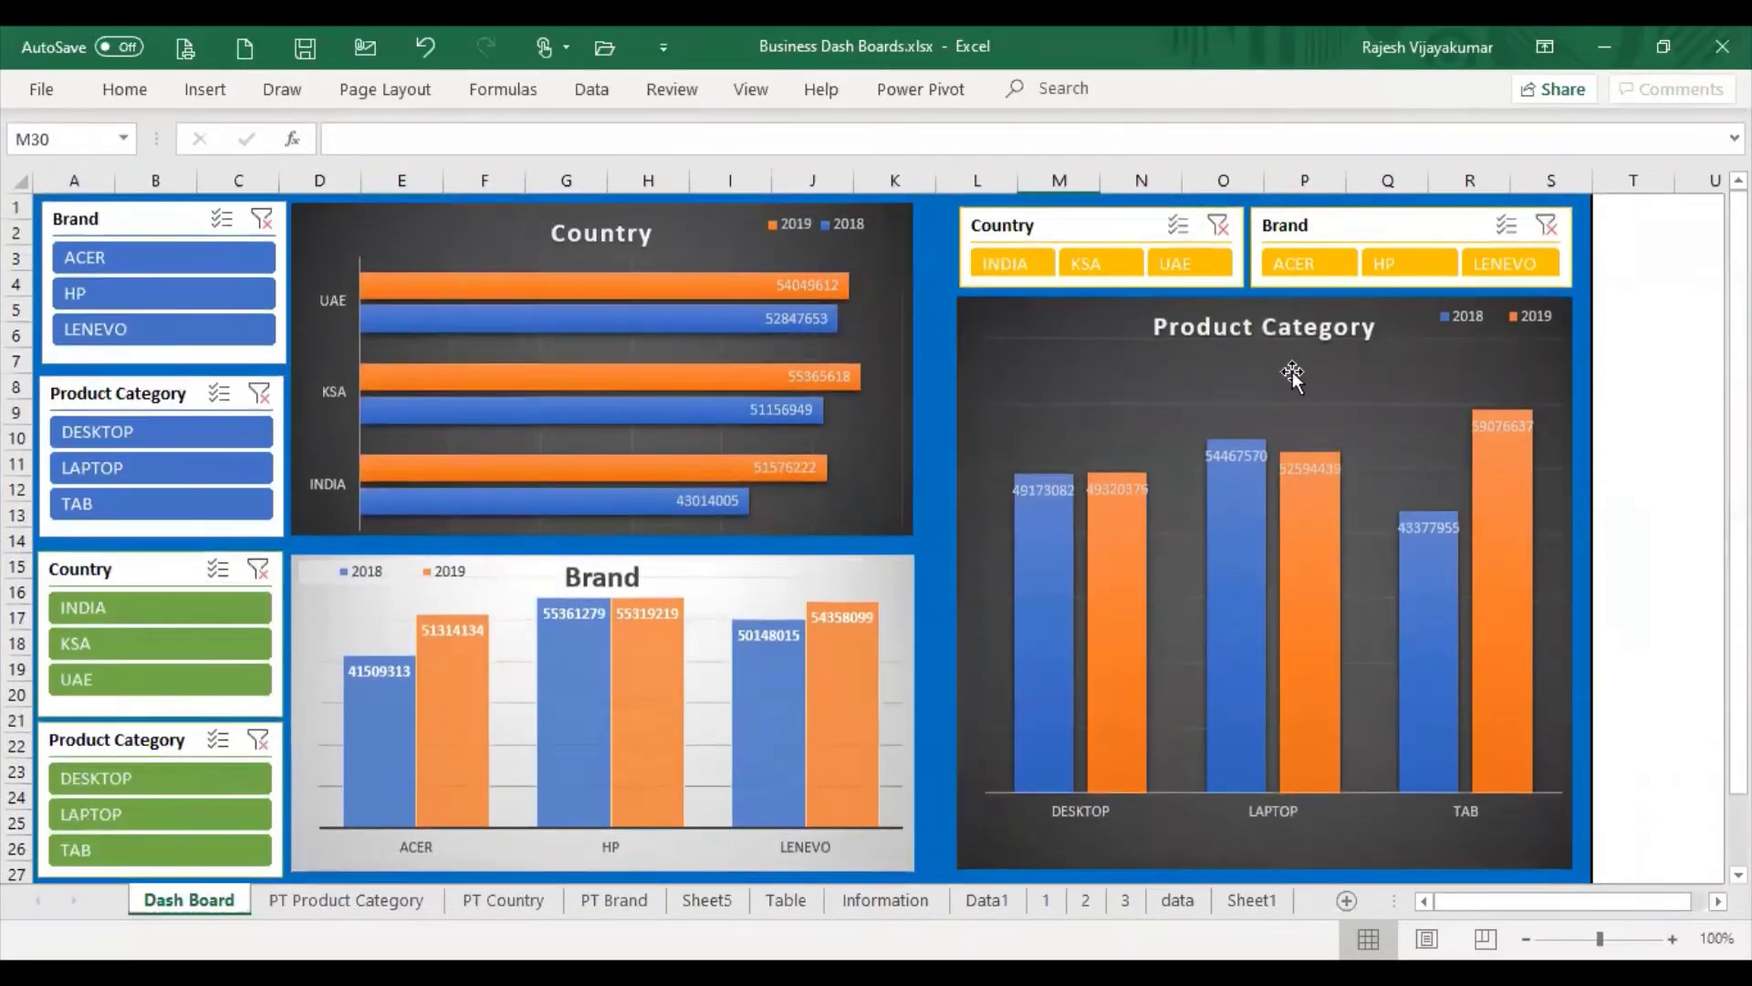
left_click(1186, 405)
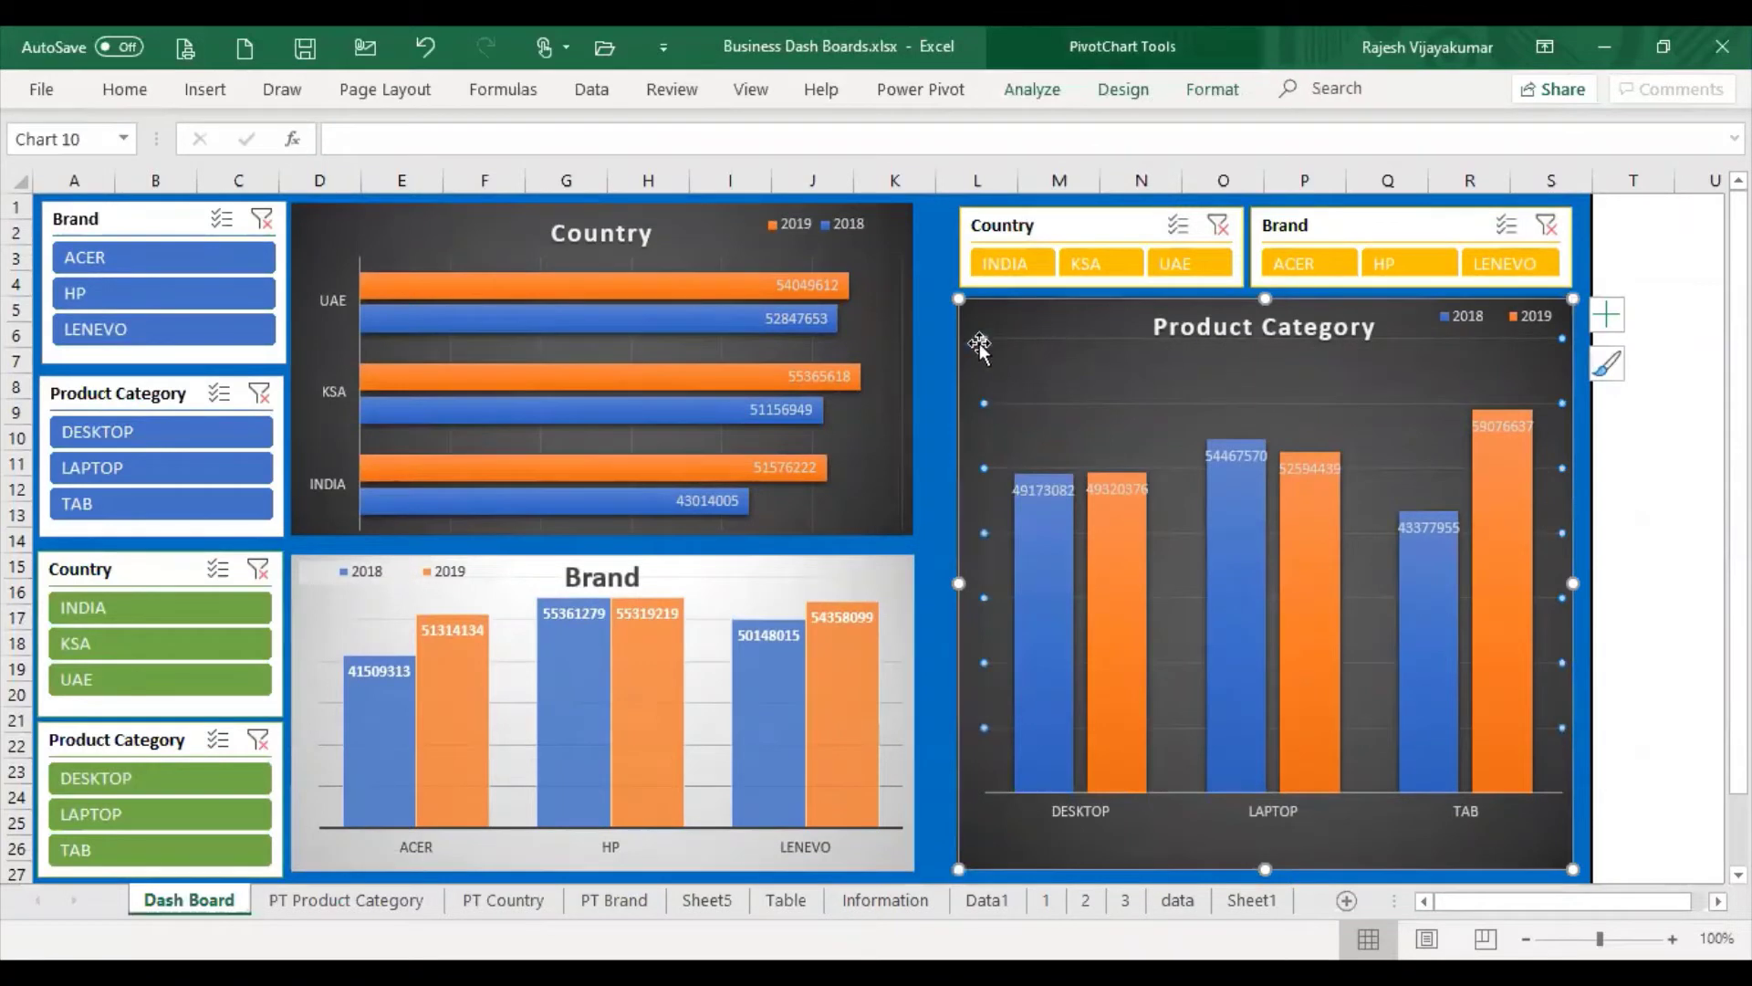
left_click_drag(972, 318, 1658, 417)
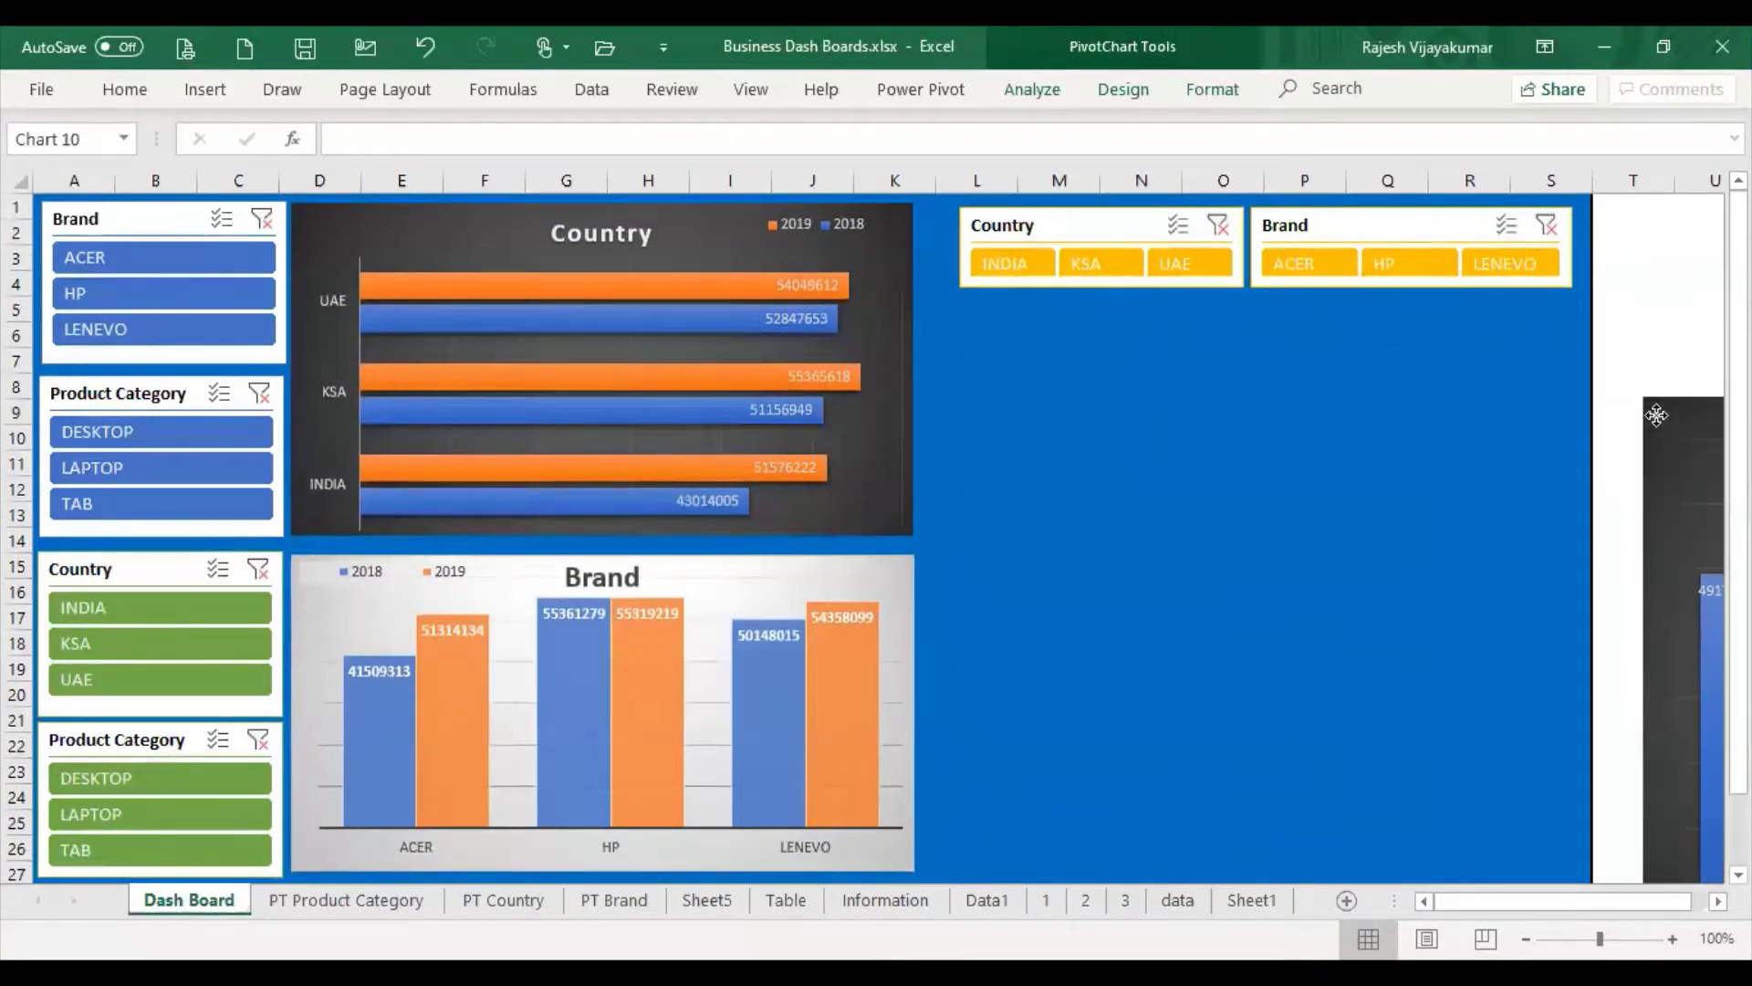
left_click(1146, 509)
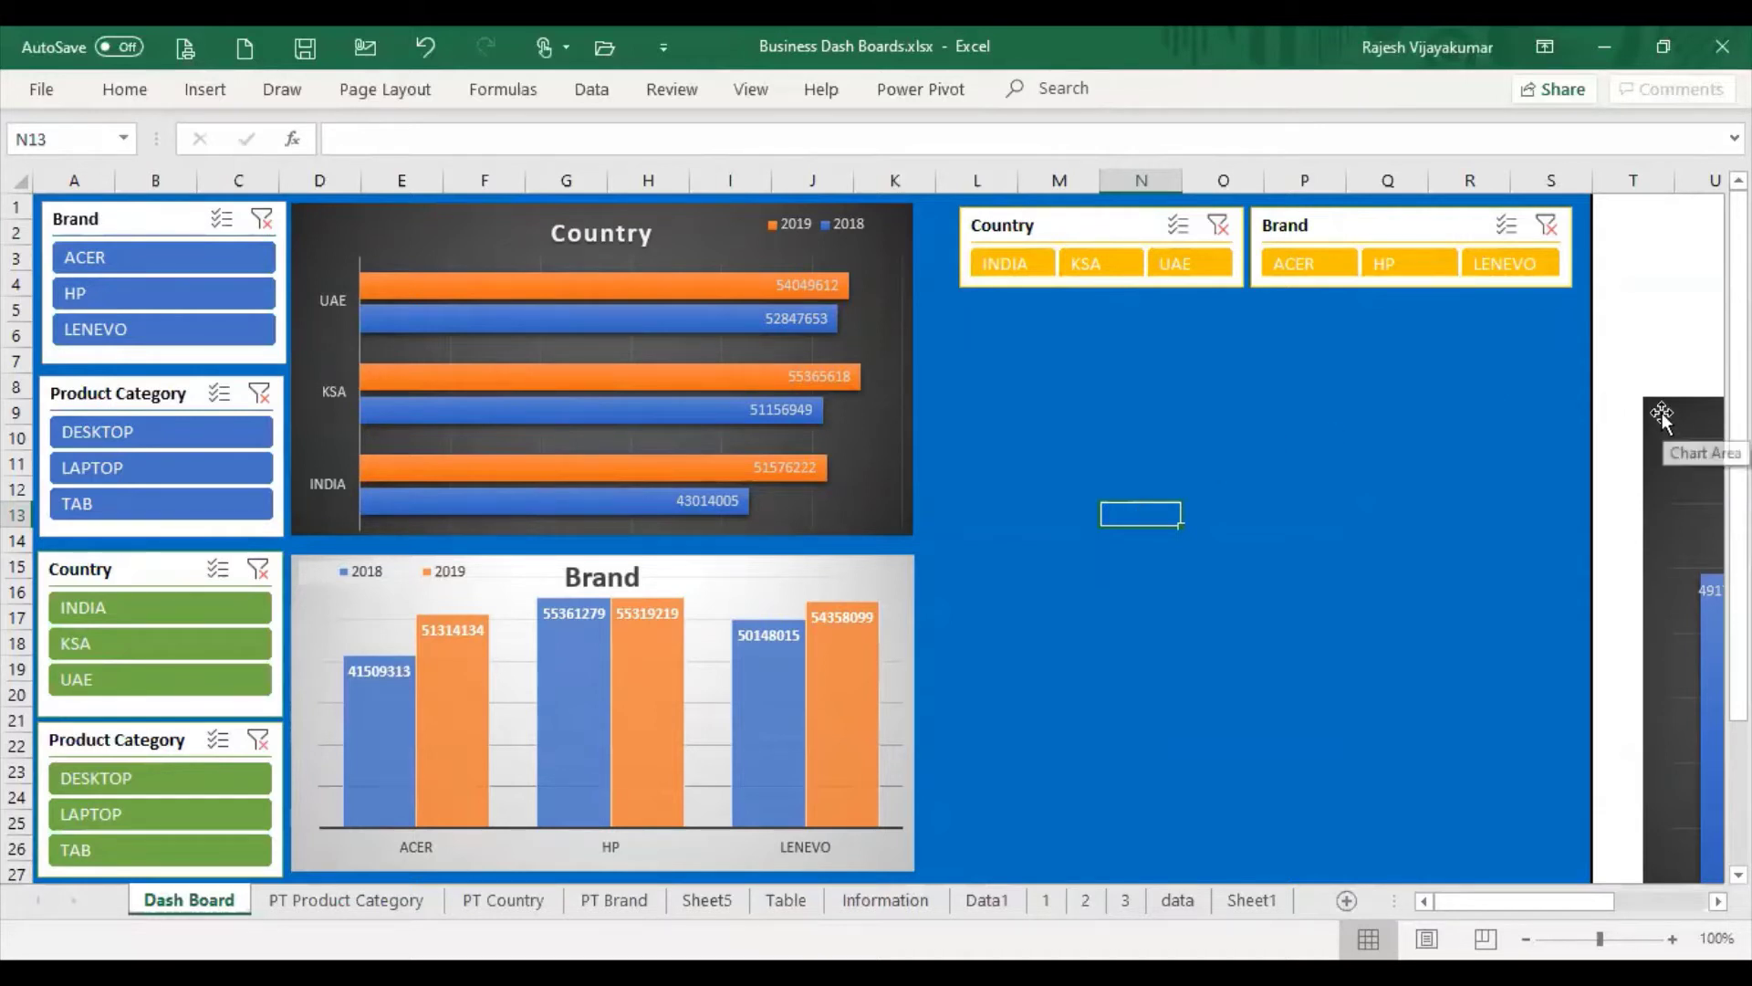
mouse_move(1652, 411)
left_mouse_down()
mouse_move(1410, 430)
mouse_move(971, 336)
mouse_move(978, 317)
left_mouse_up()
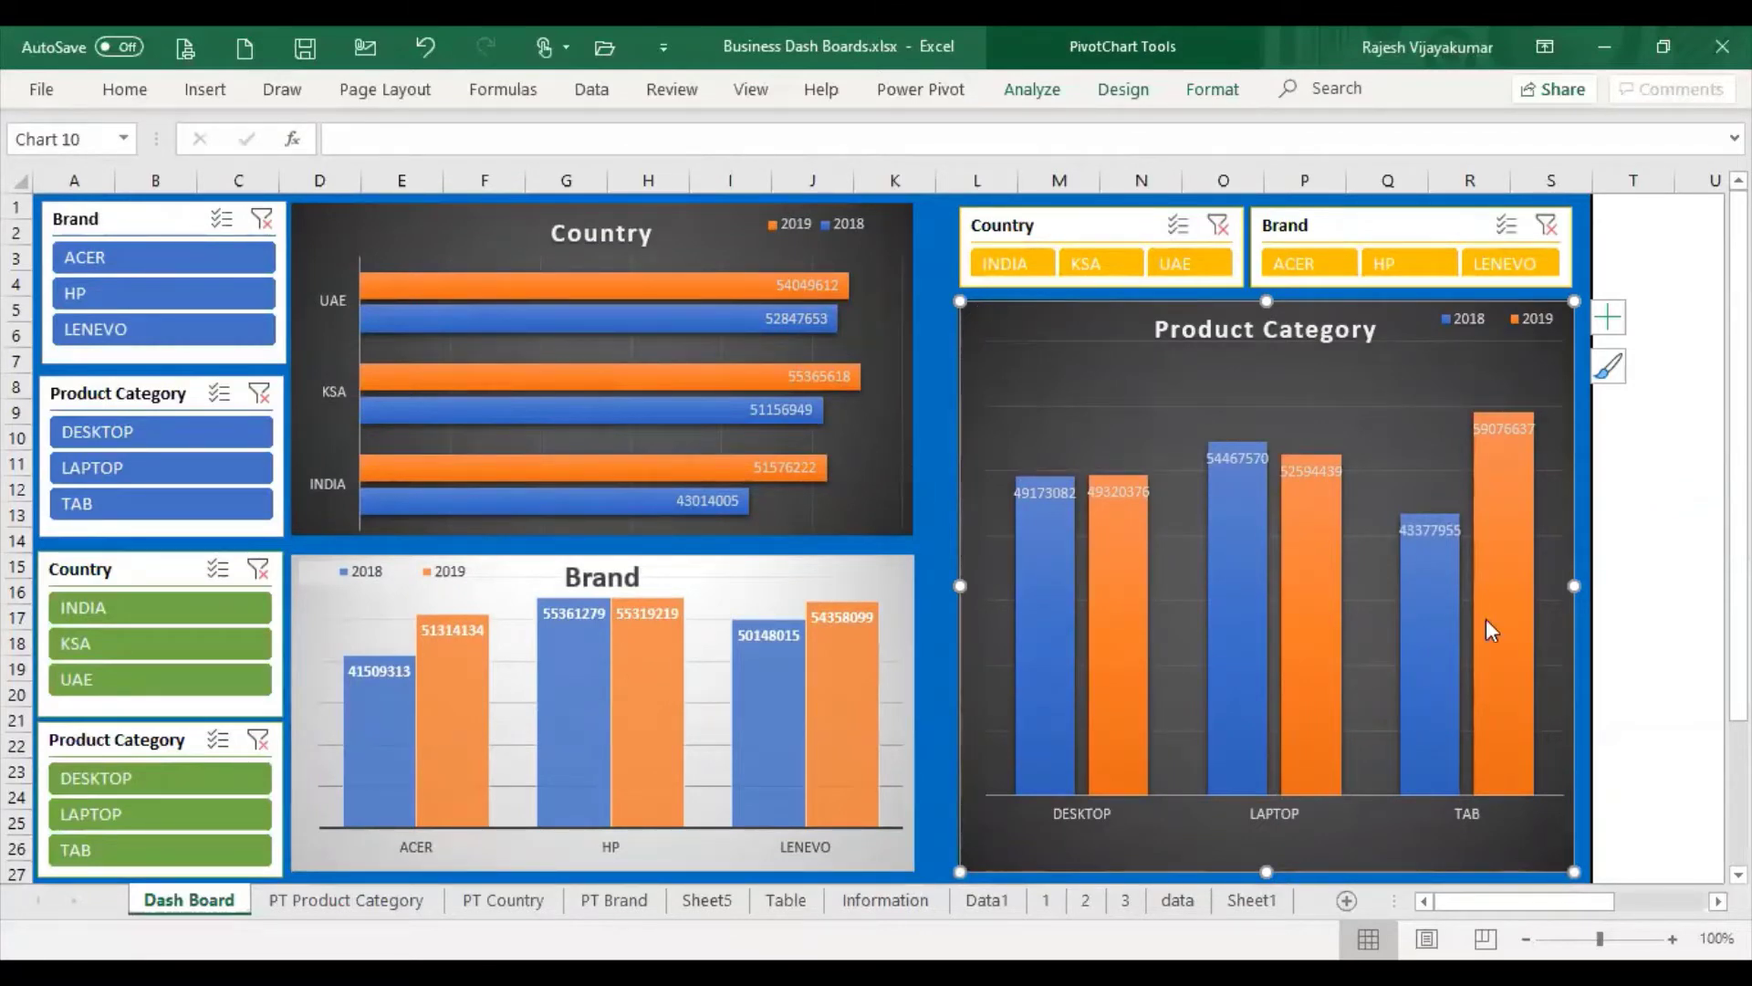
left_click(616, 901)
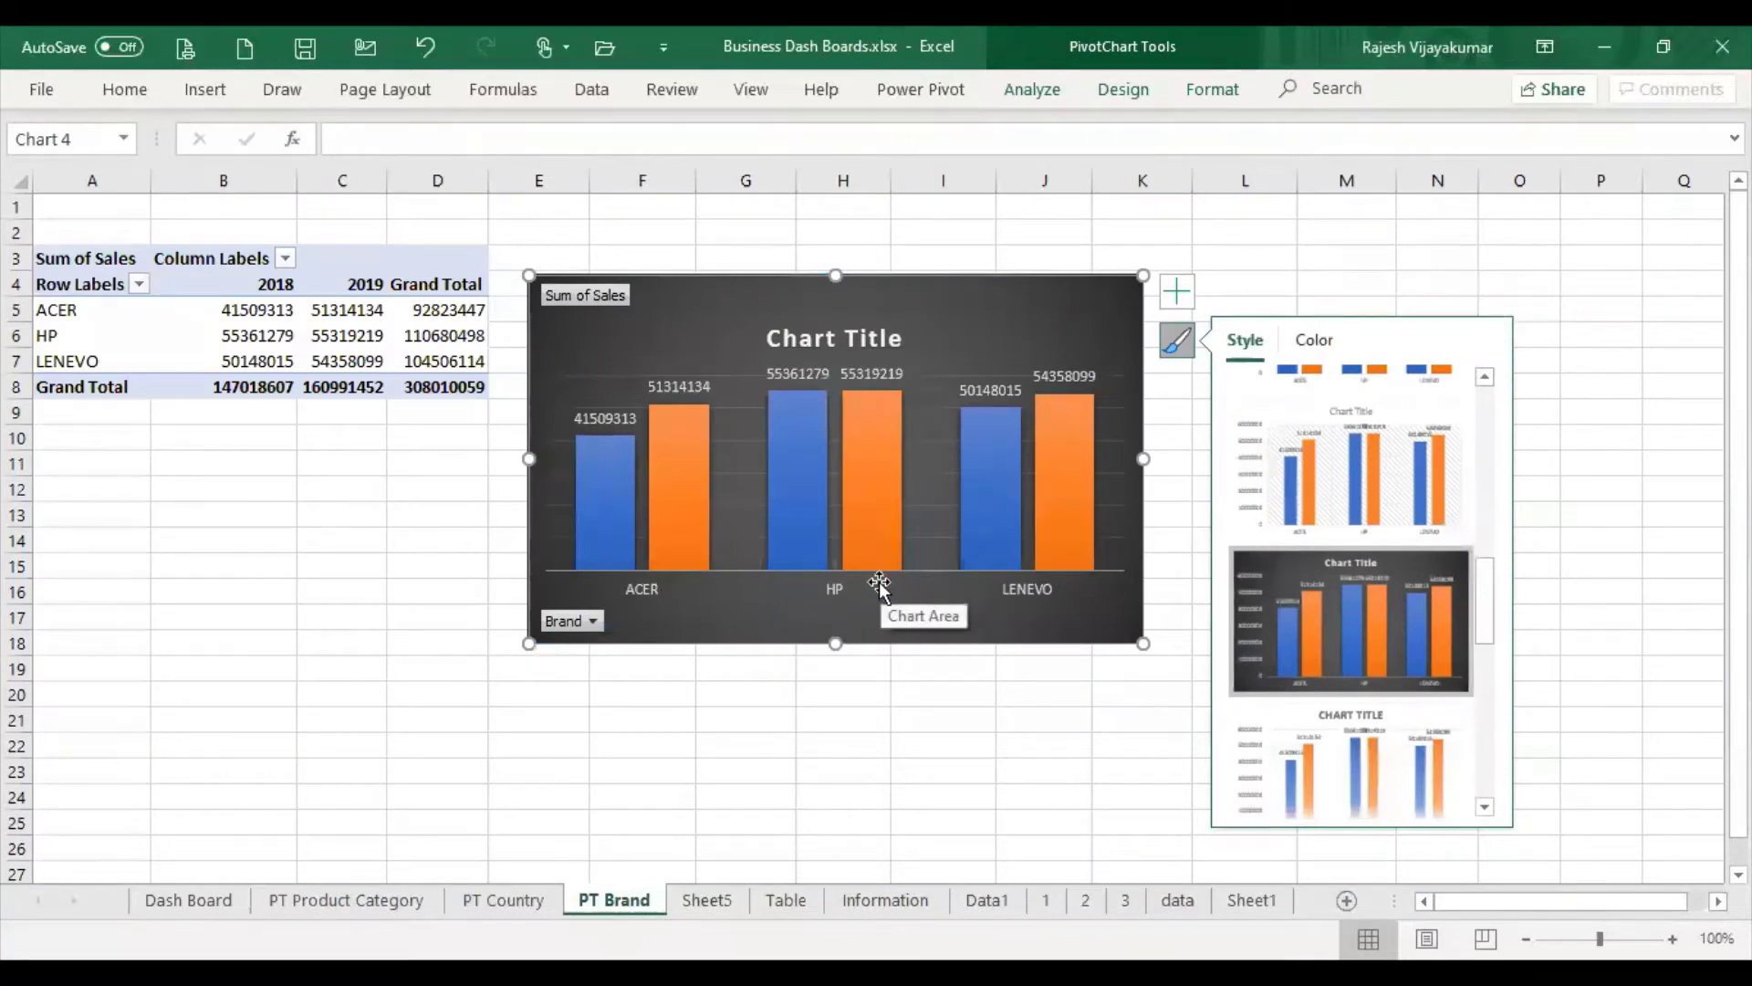
Flip through the PT Country, PT Product Category and PT Brand sheets, ending on Sheet5
left_click(503, 901)
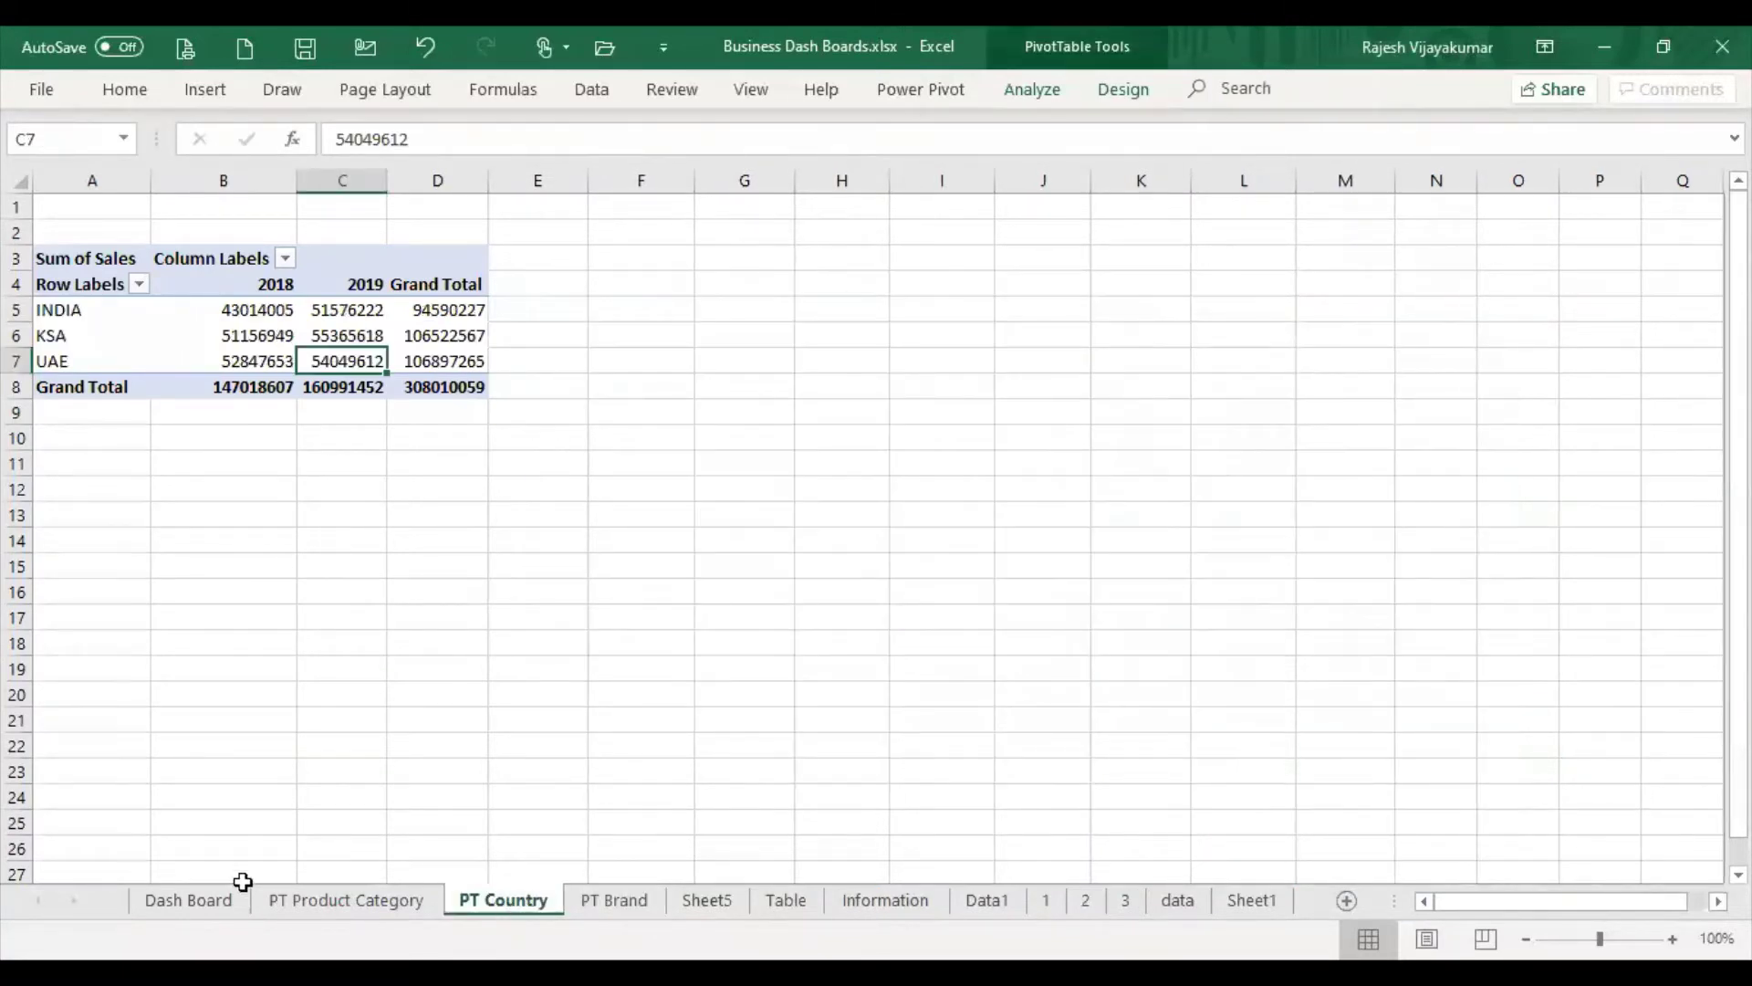
left_click(341, 901)
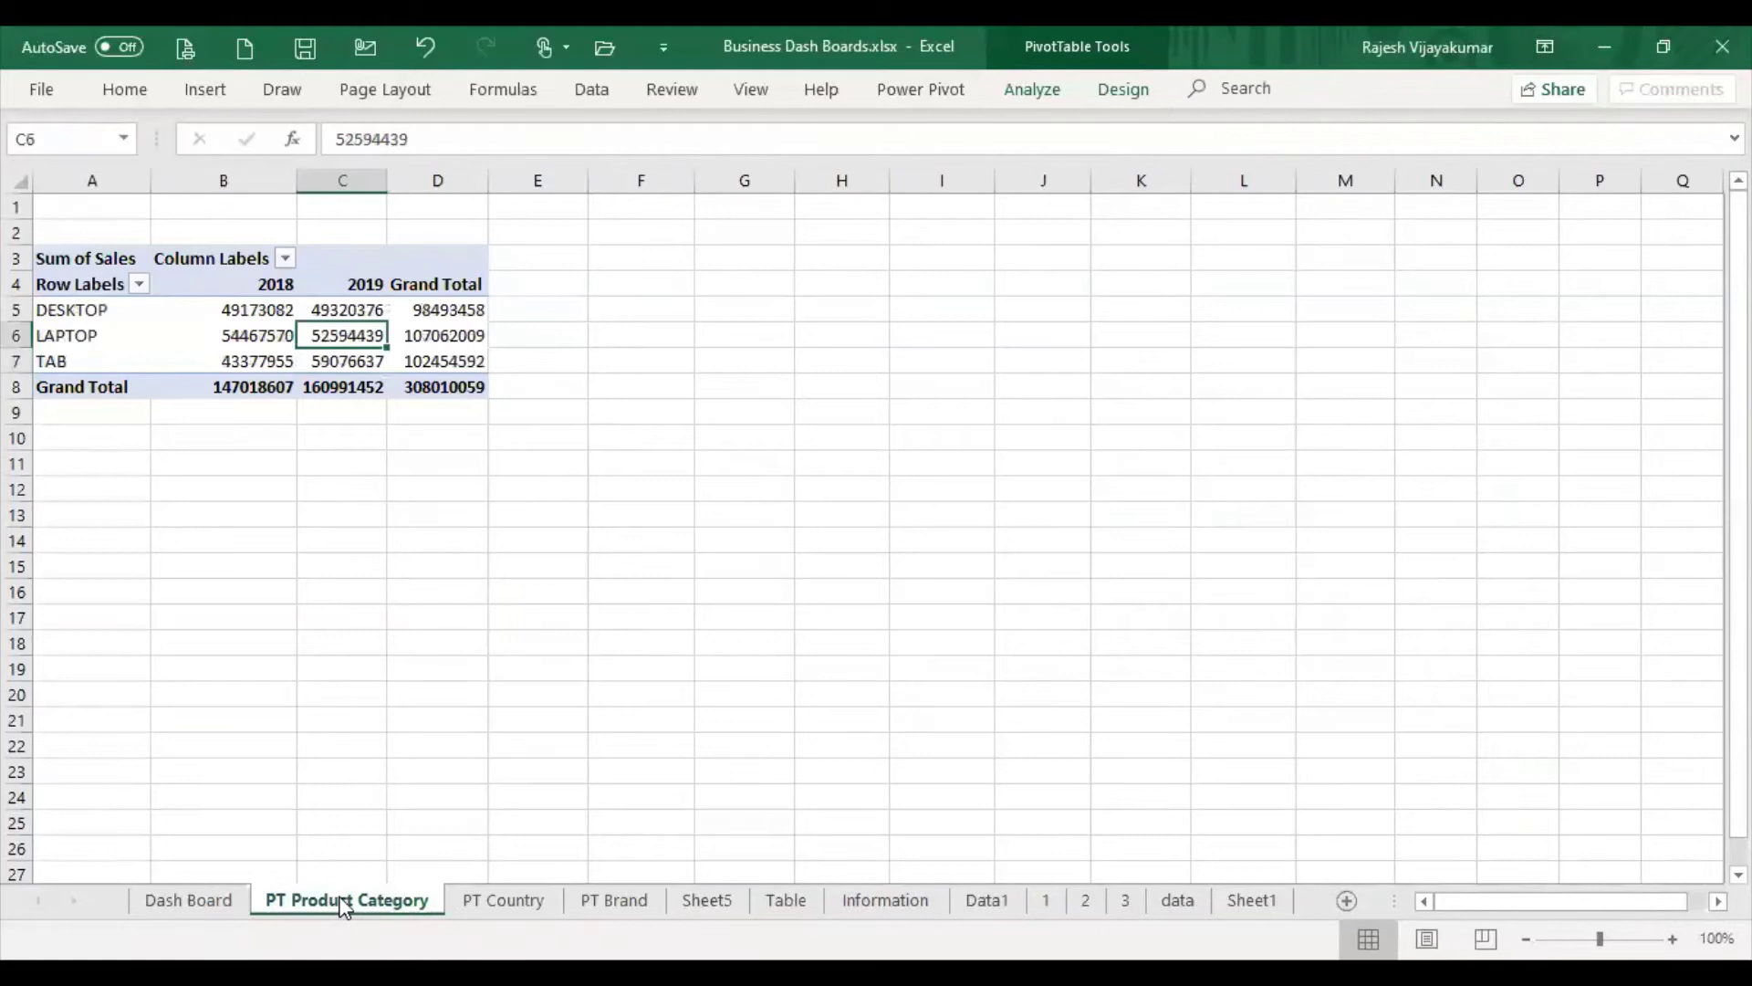
left_click(601, 907)
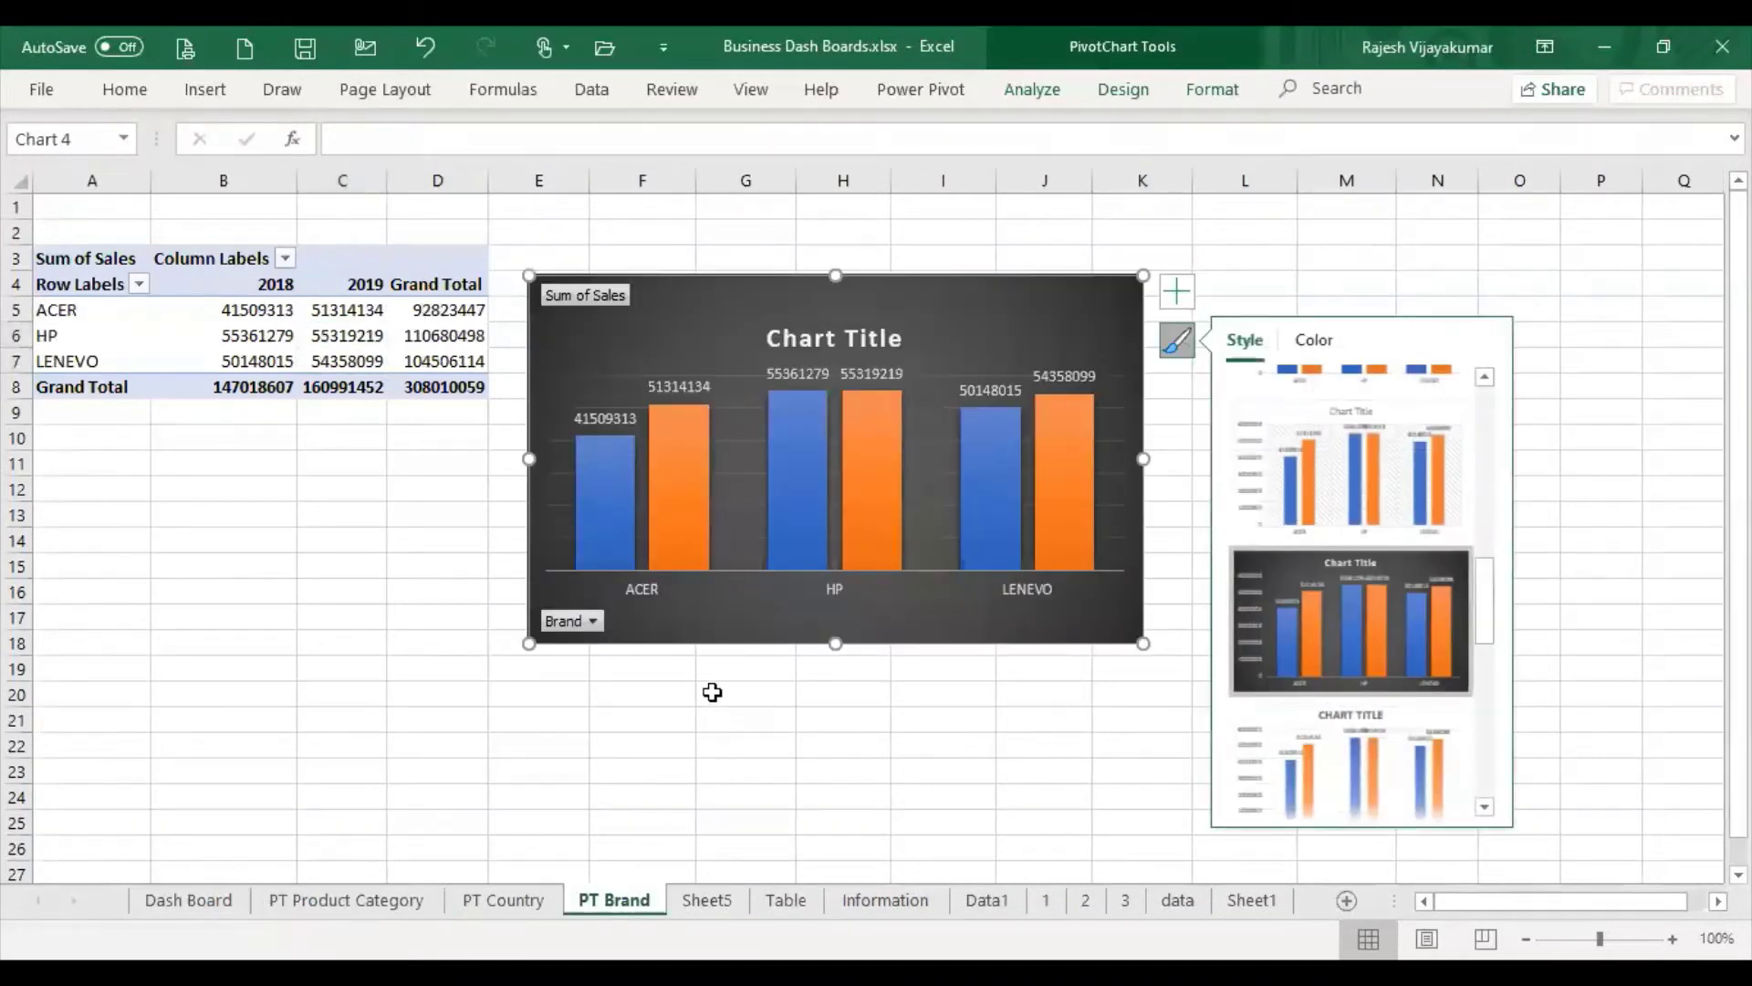
left_click(493, 903)
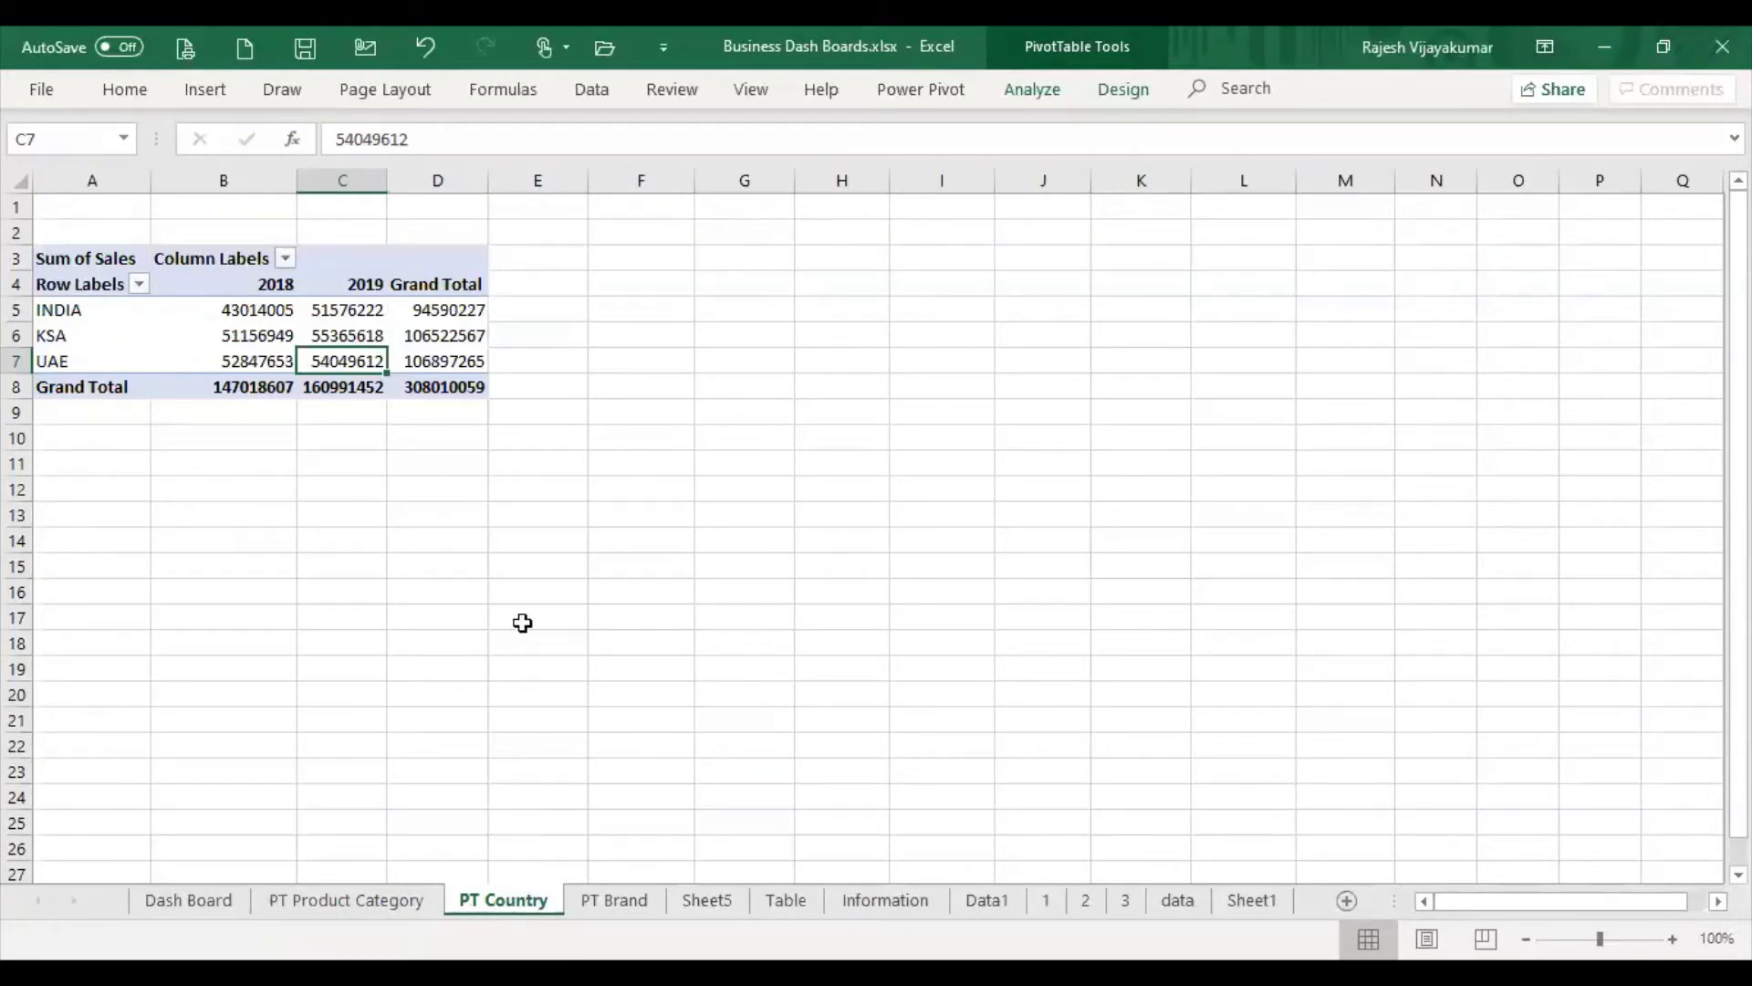
left_click(708, 904)
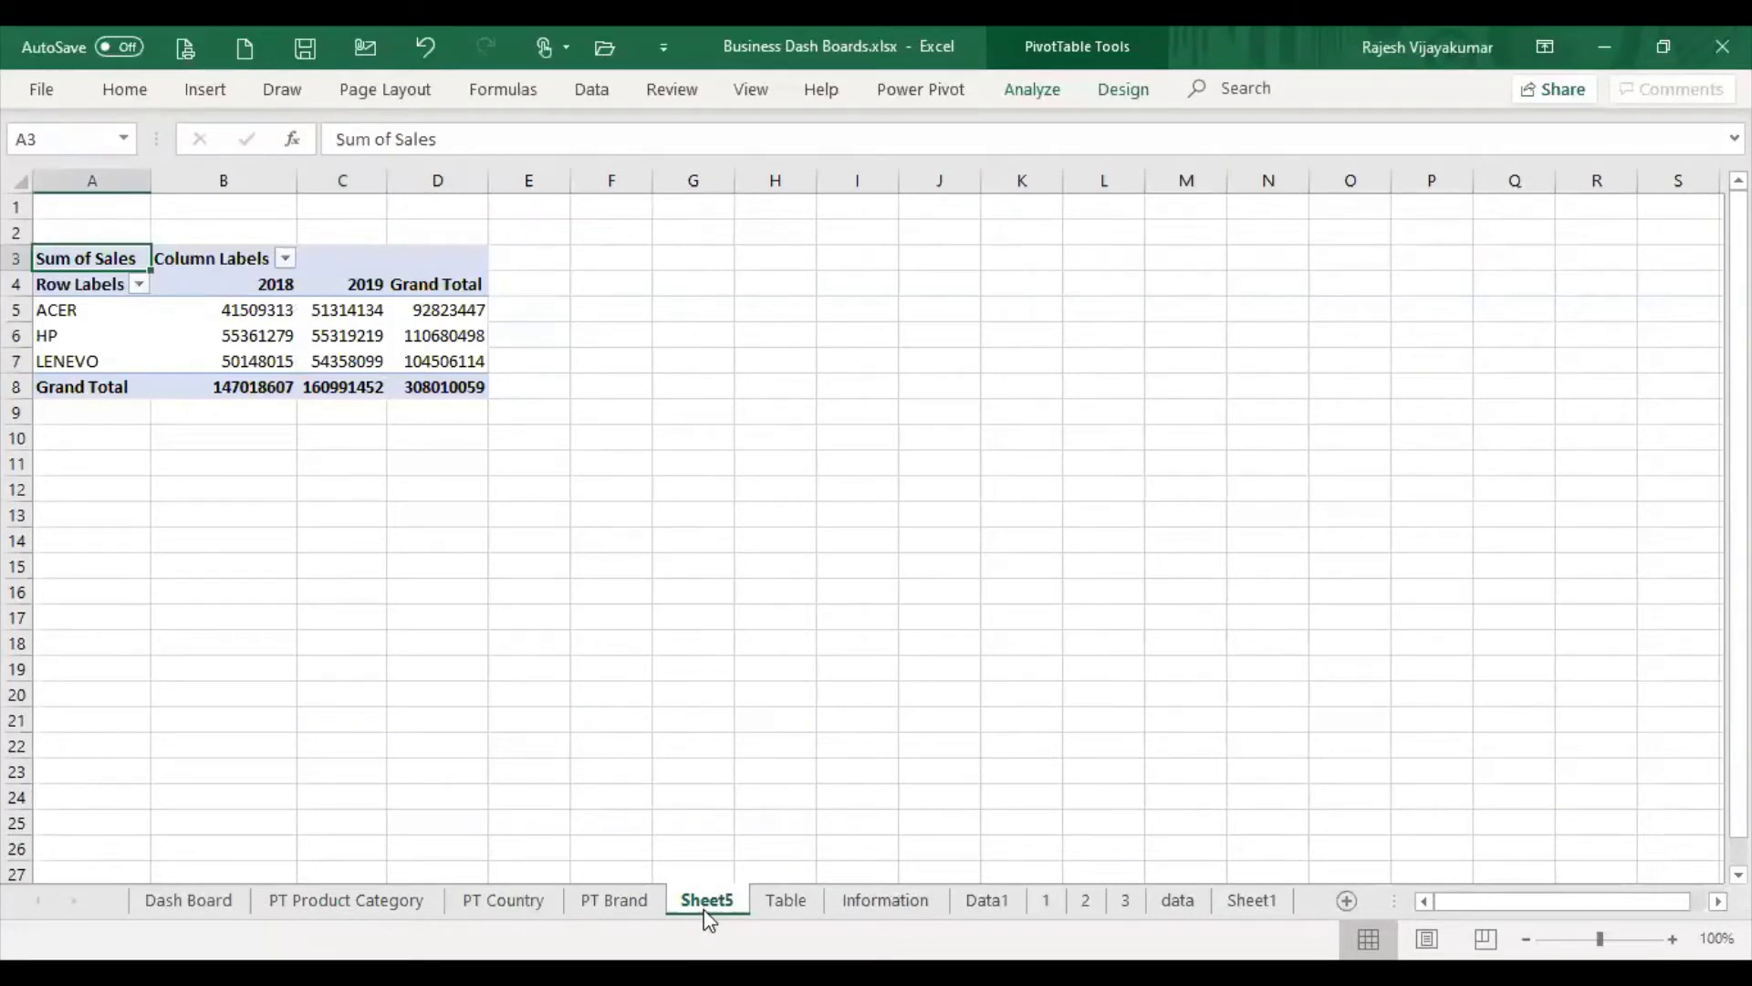
Duplicate Sheet5 as a copy named Sheet5 (2)
right_click(708, 903)
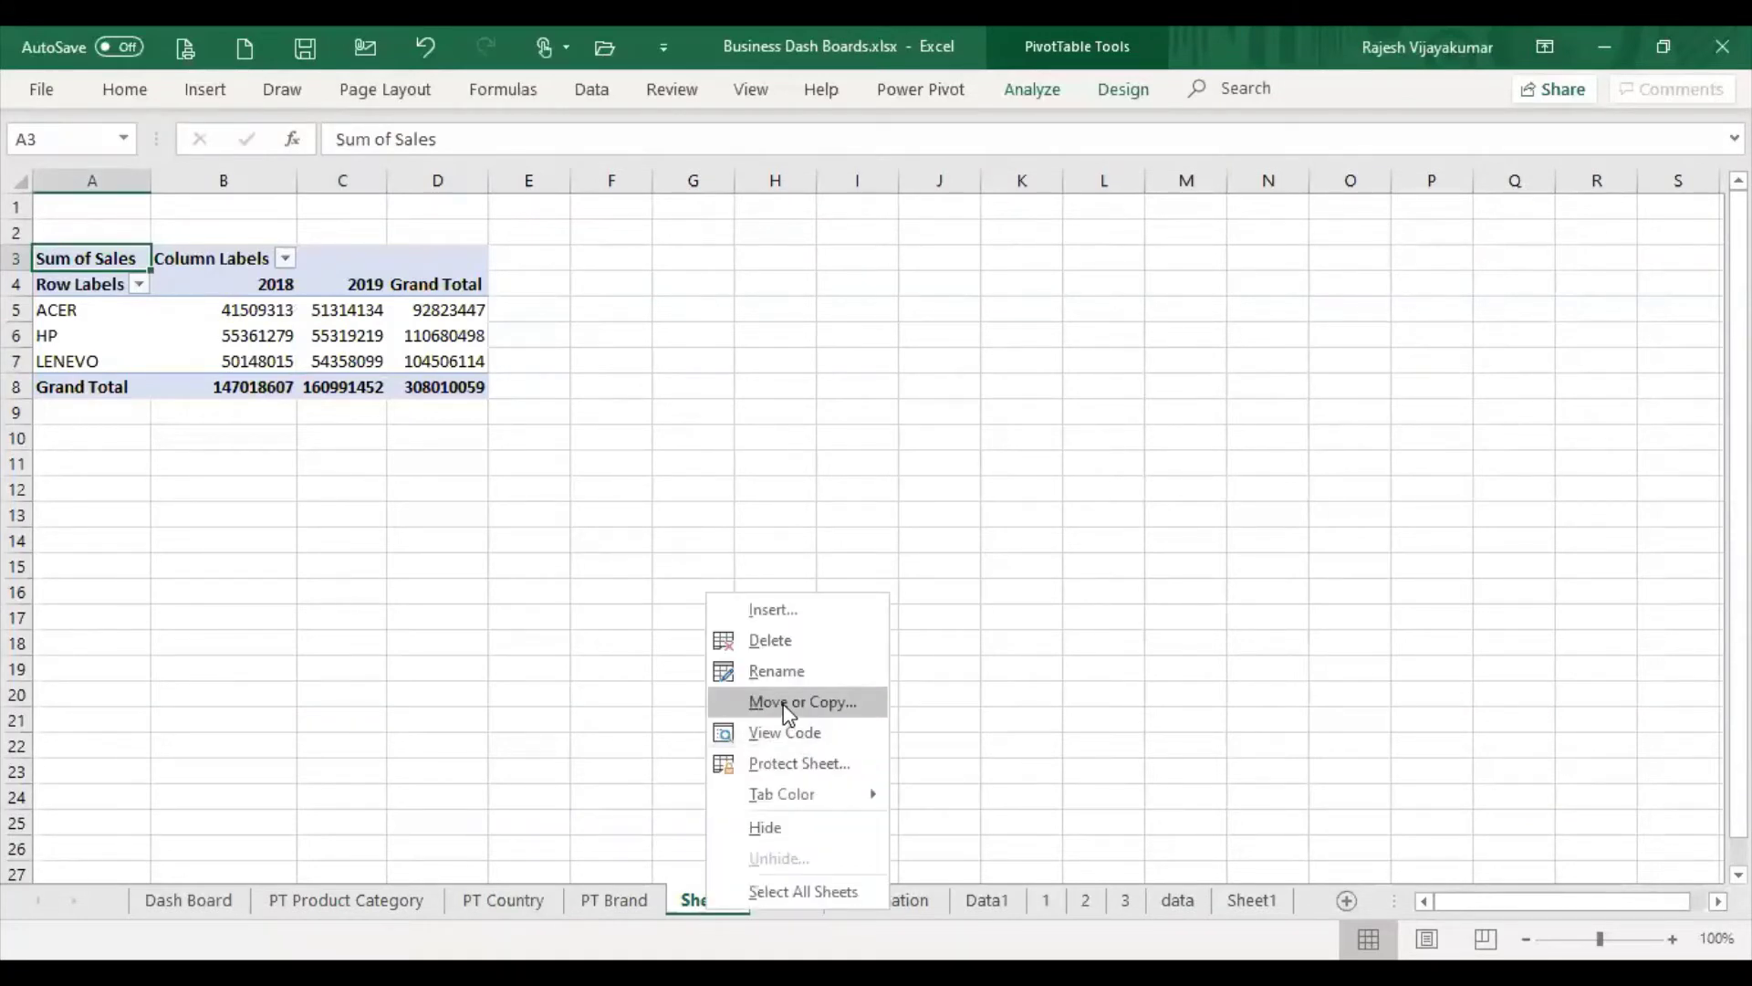
left_click(789, 702)
left_click(686, 801)
left_click(804, 840)
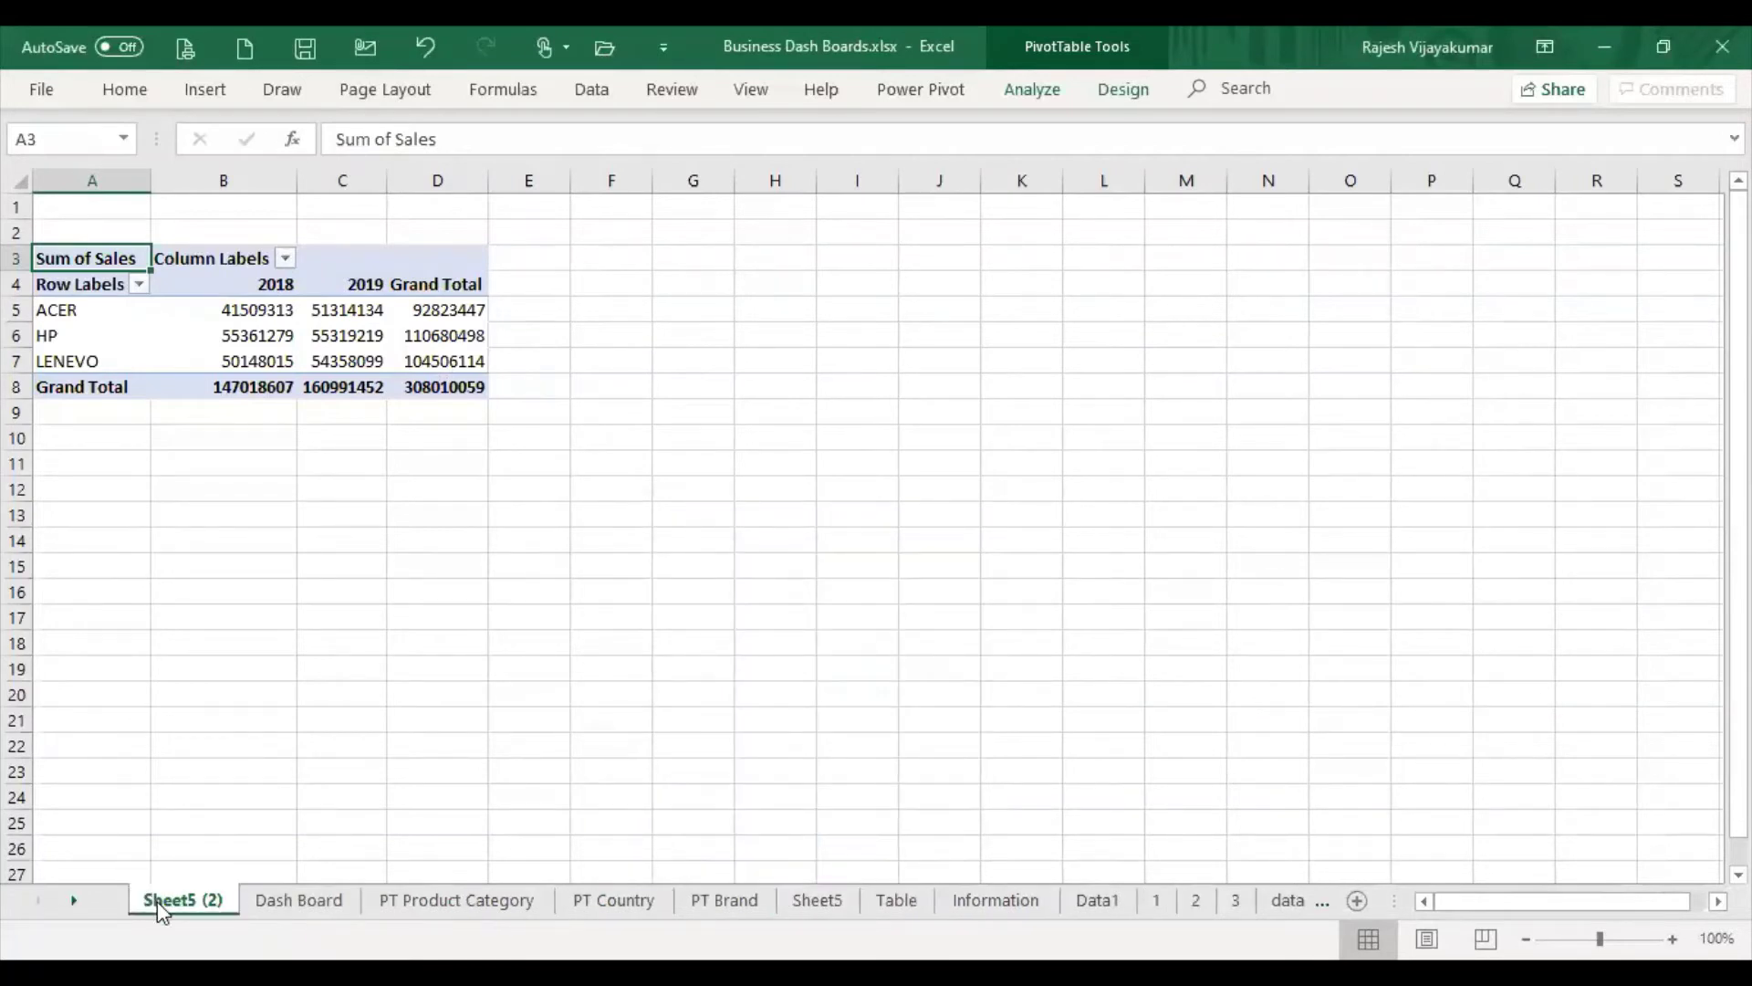
Swap Sheet5 (2)'s pivot rows from Brand to Country, checking it against PT Country
left_click(55, 335)
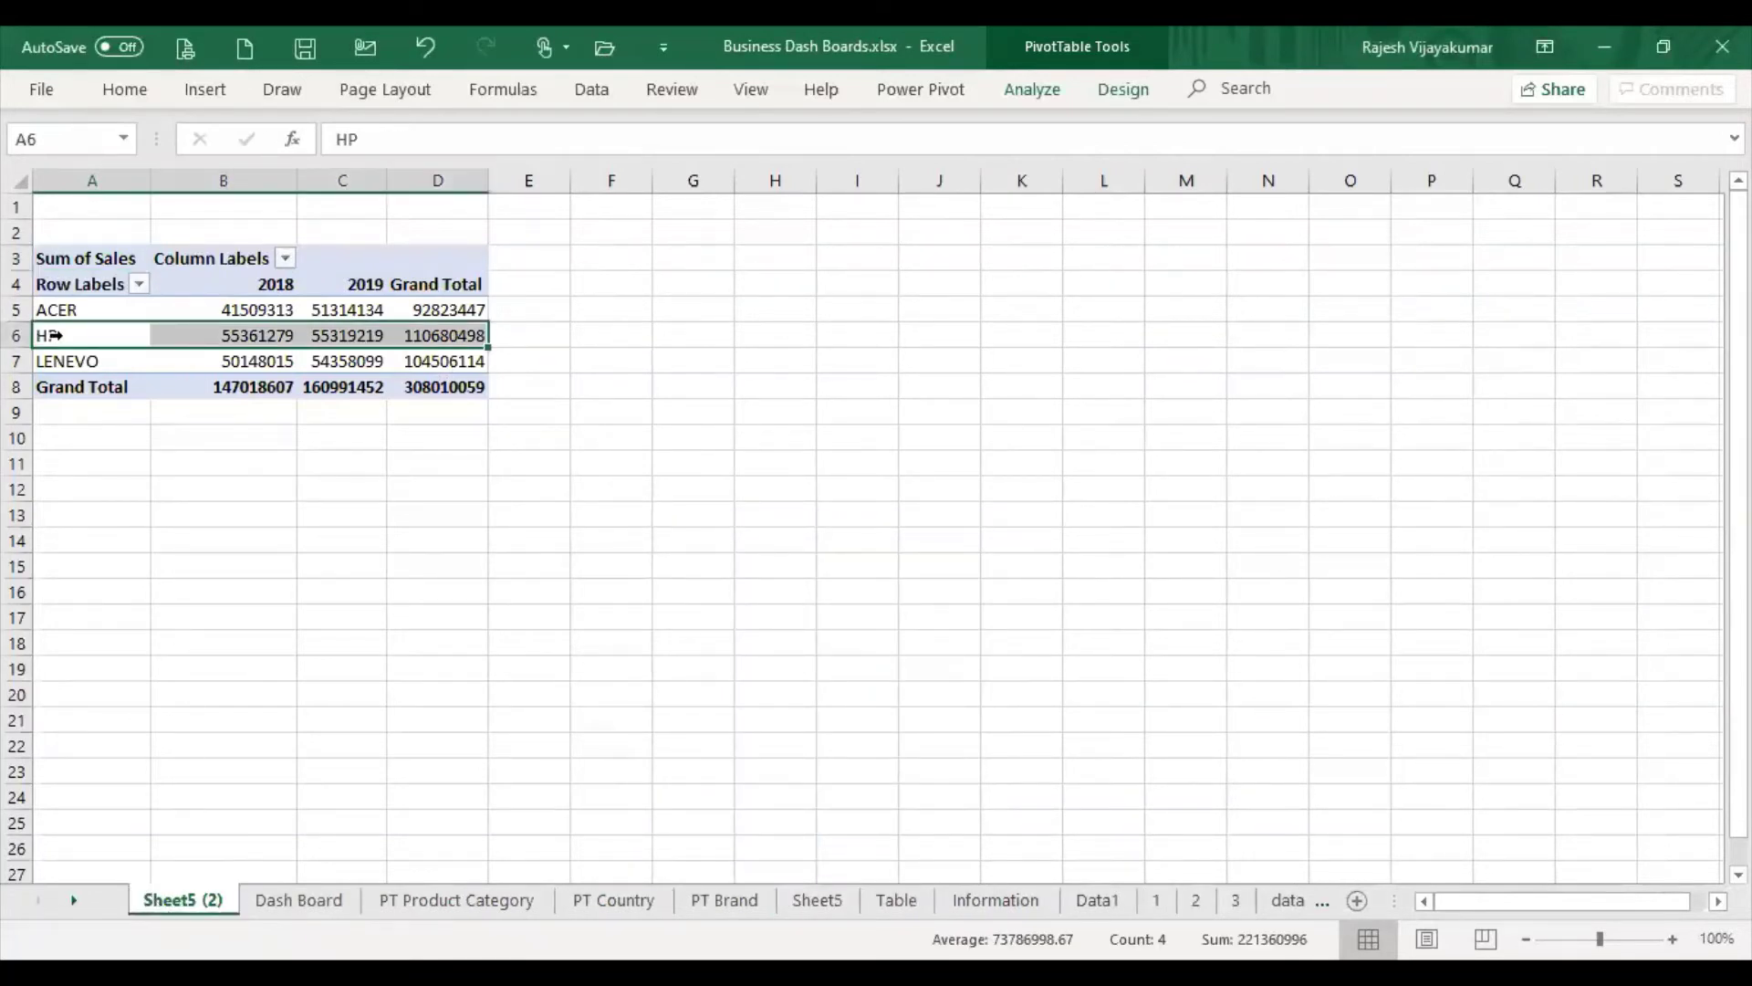
left_click(176, 315)
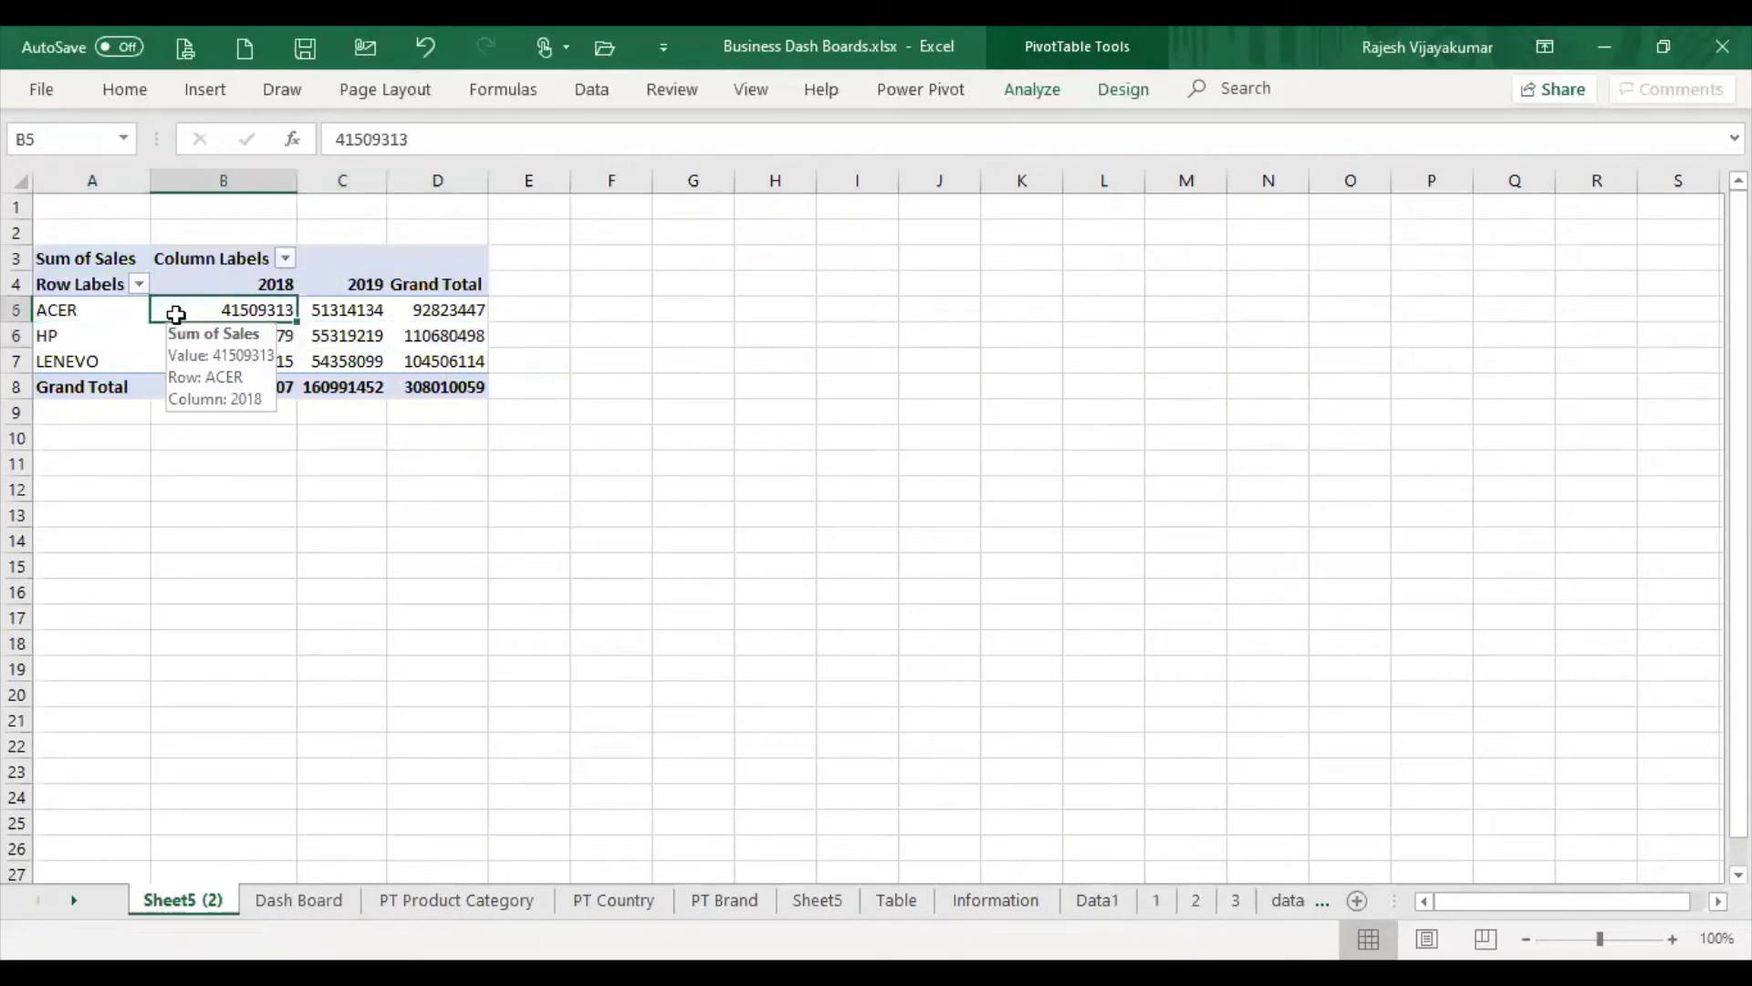
right_click(176, 315)
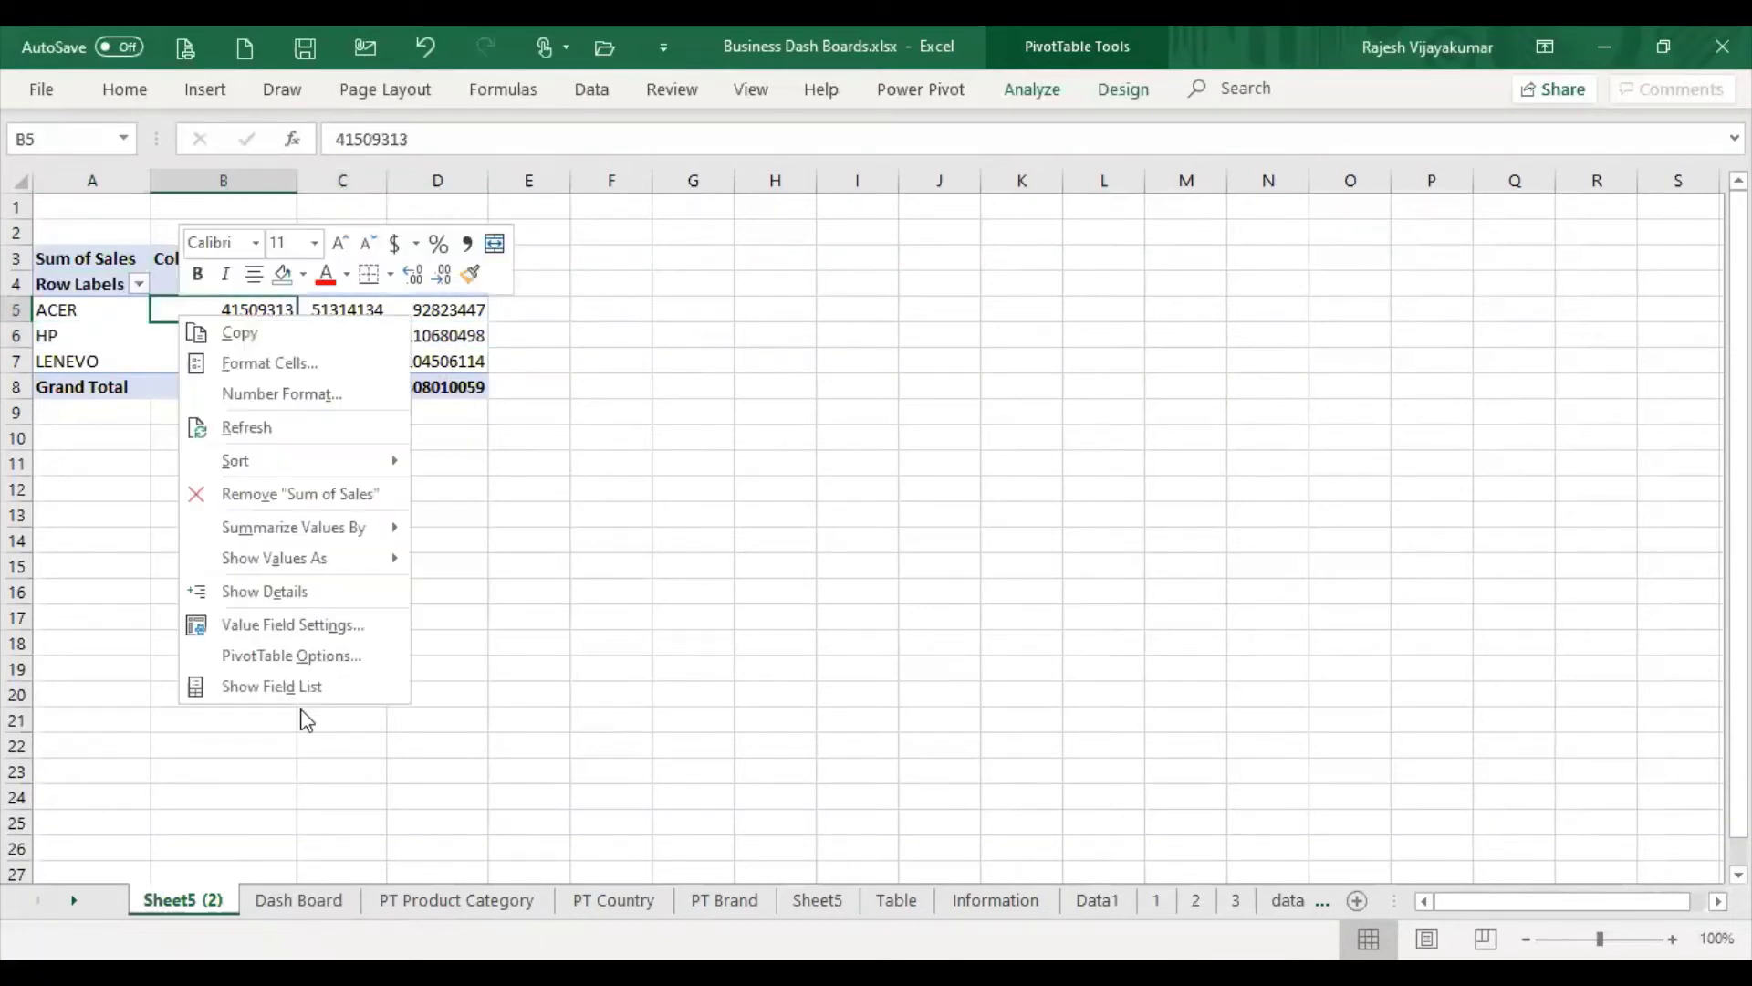
left_click(300, 691)
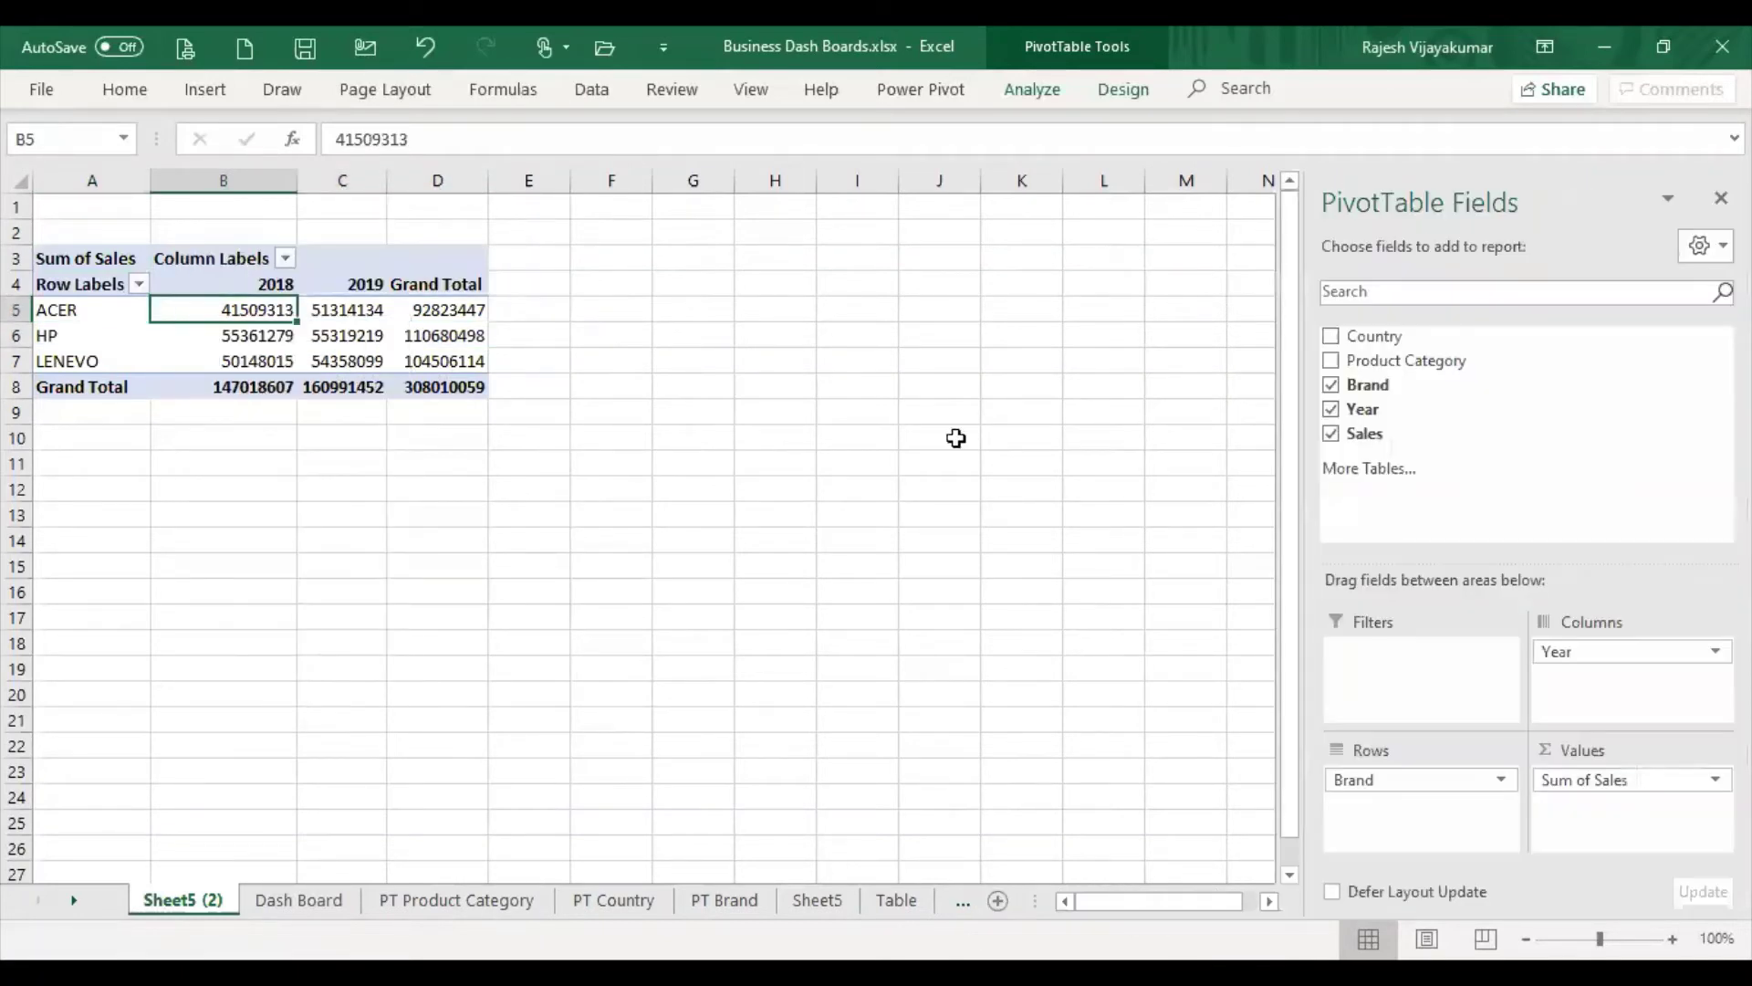
left_click(1330, 391)
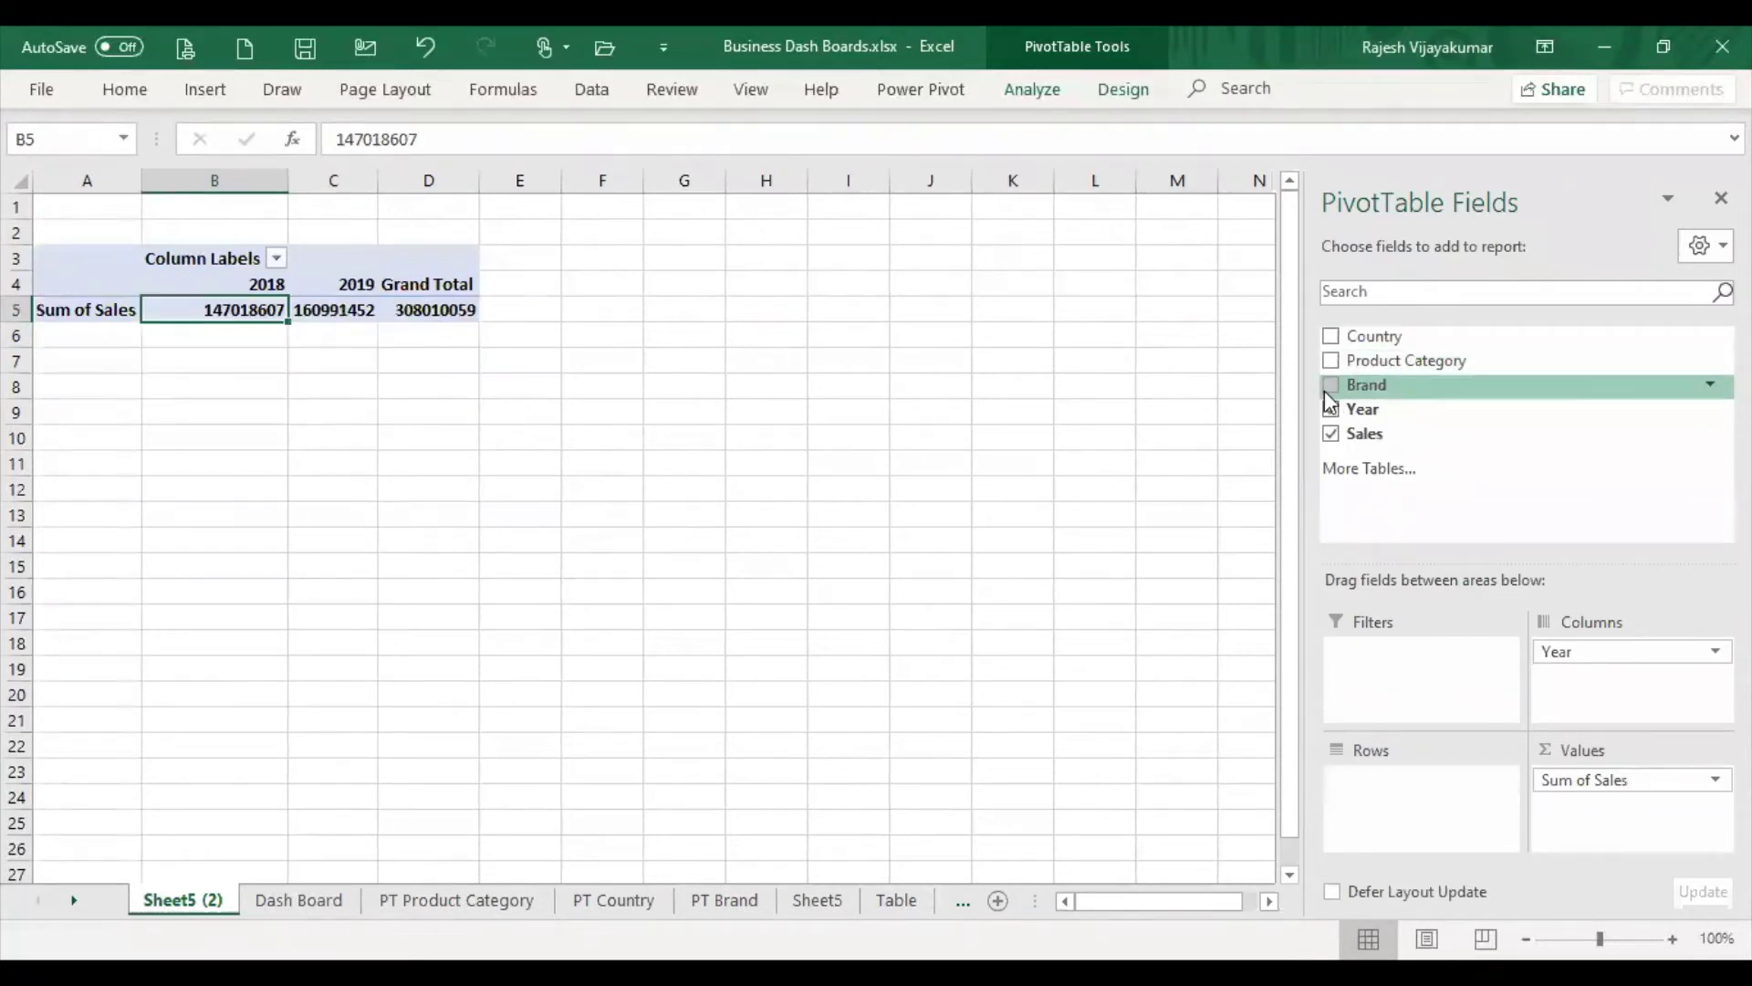
left_click(1330, 337)
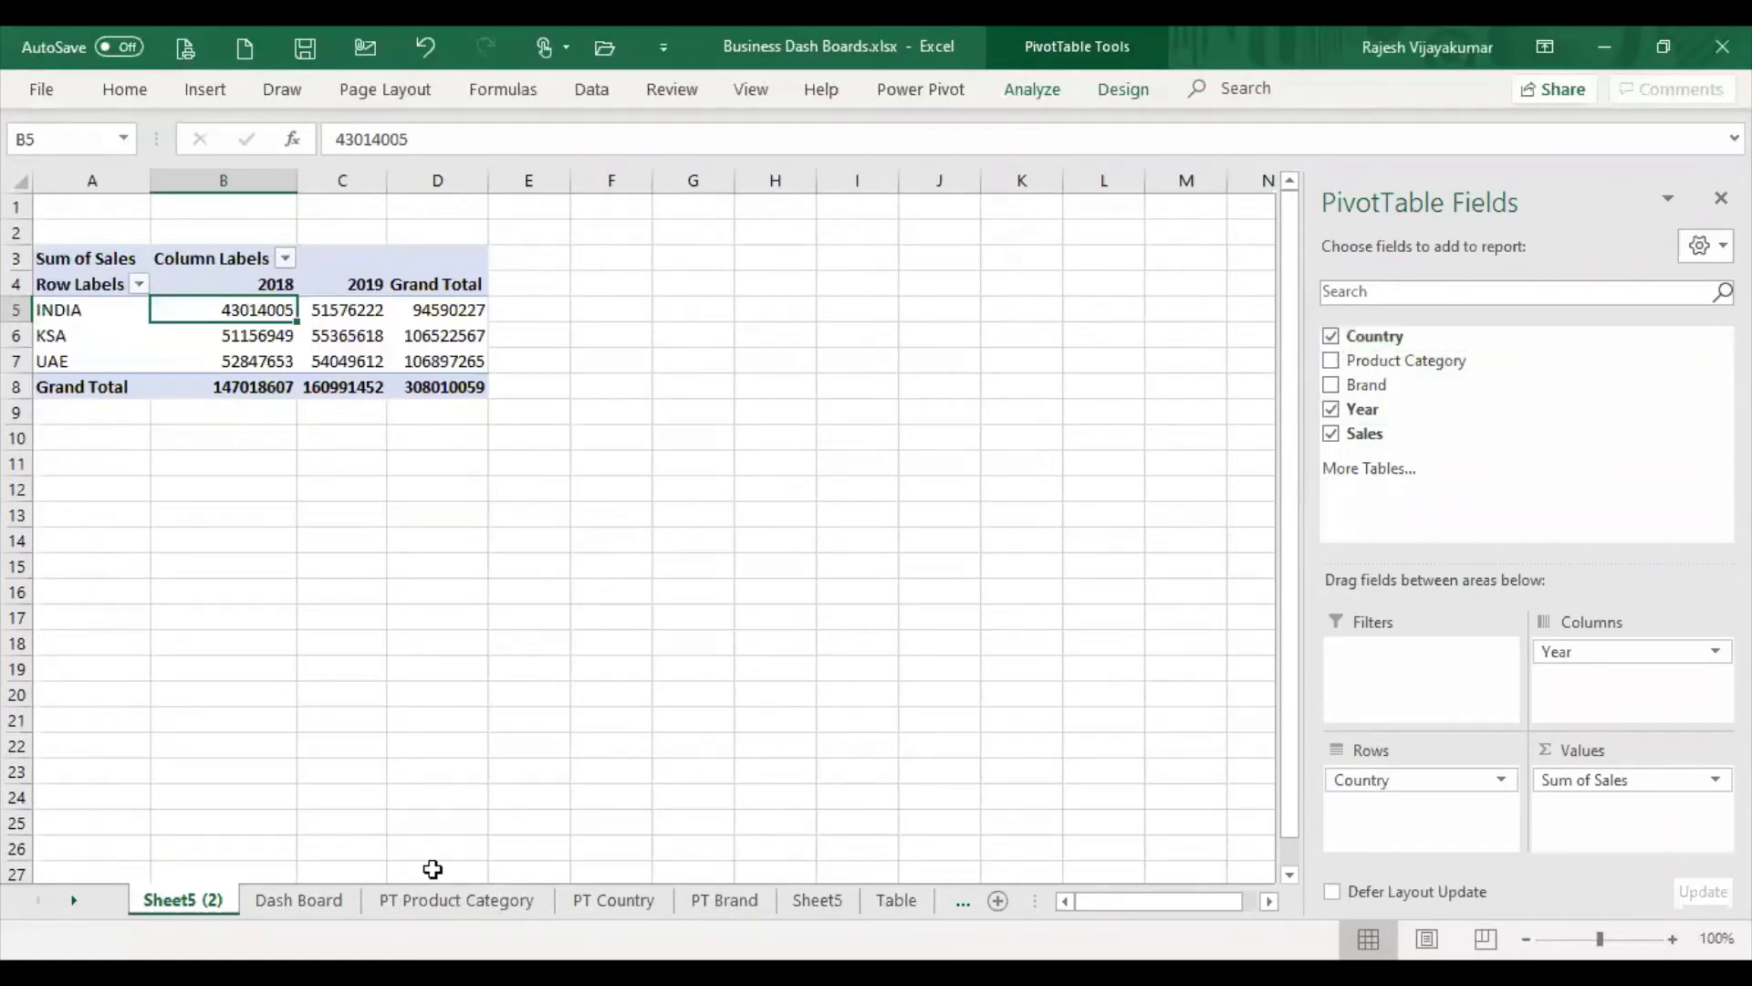
left_click(607, 906)
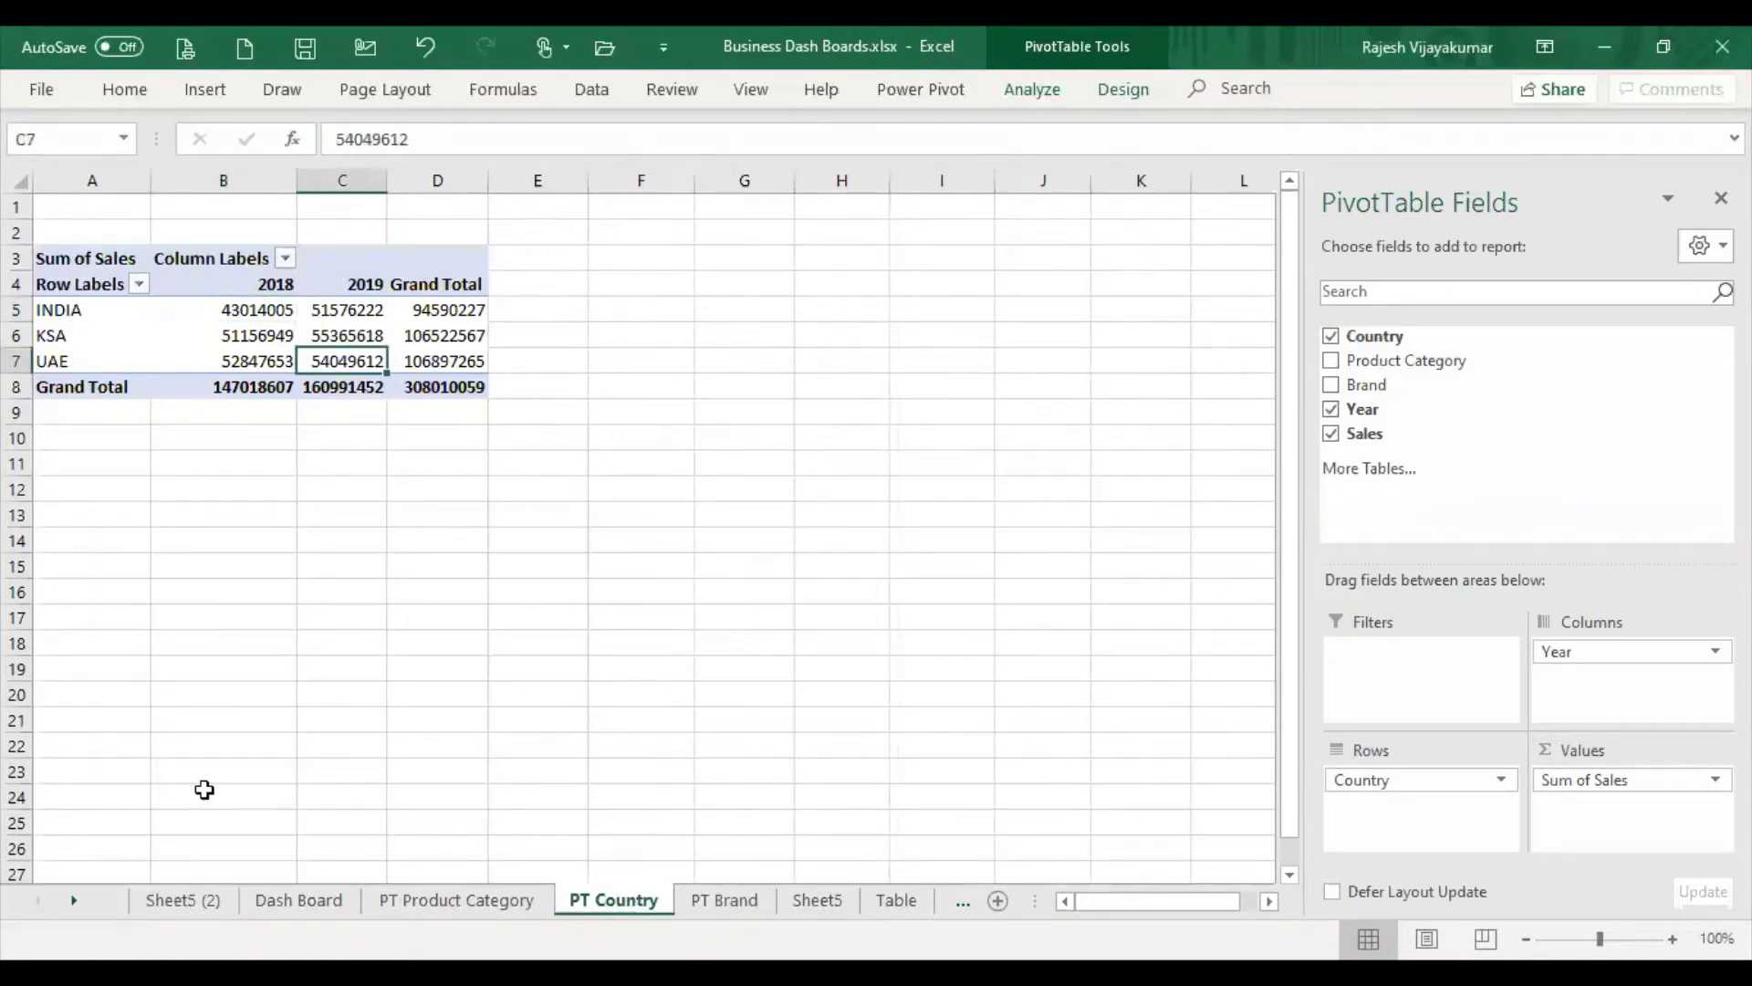
left_click(186, 901)
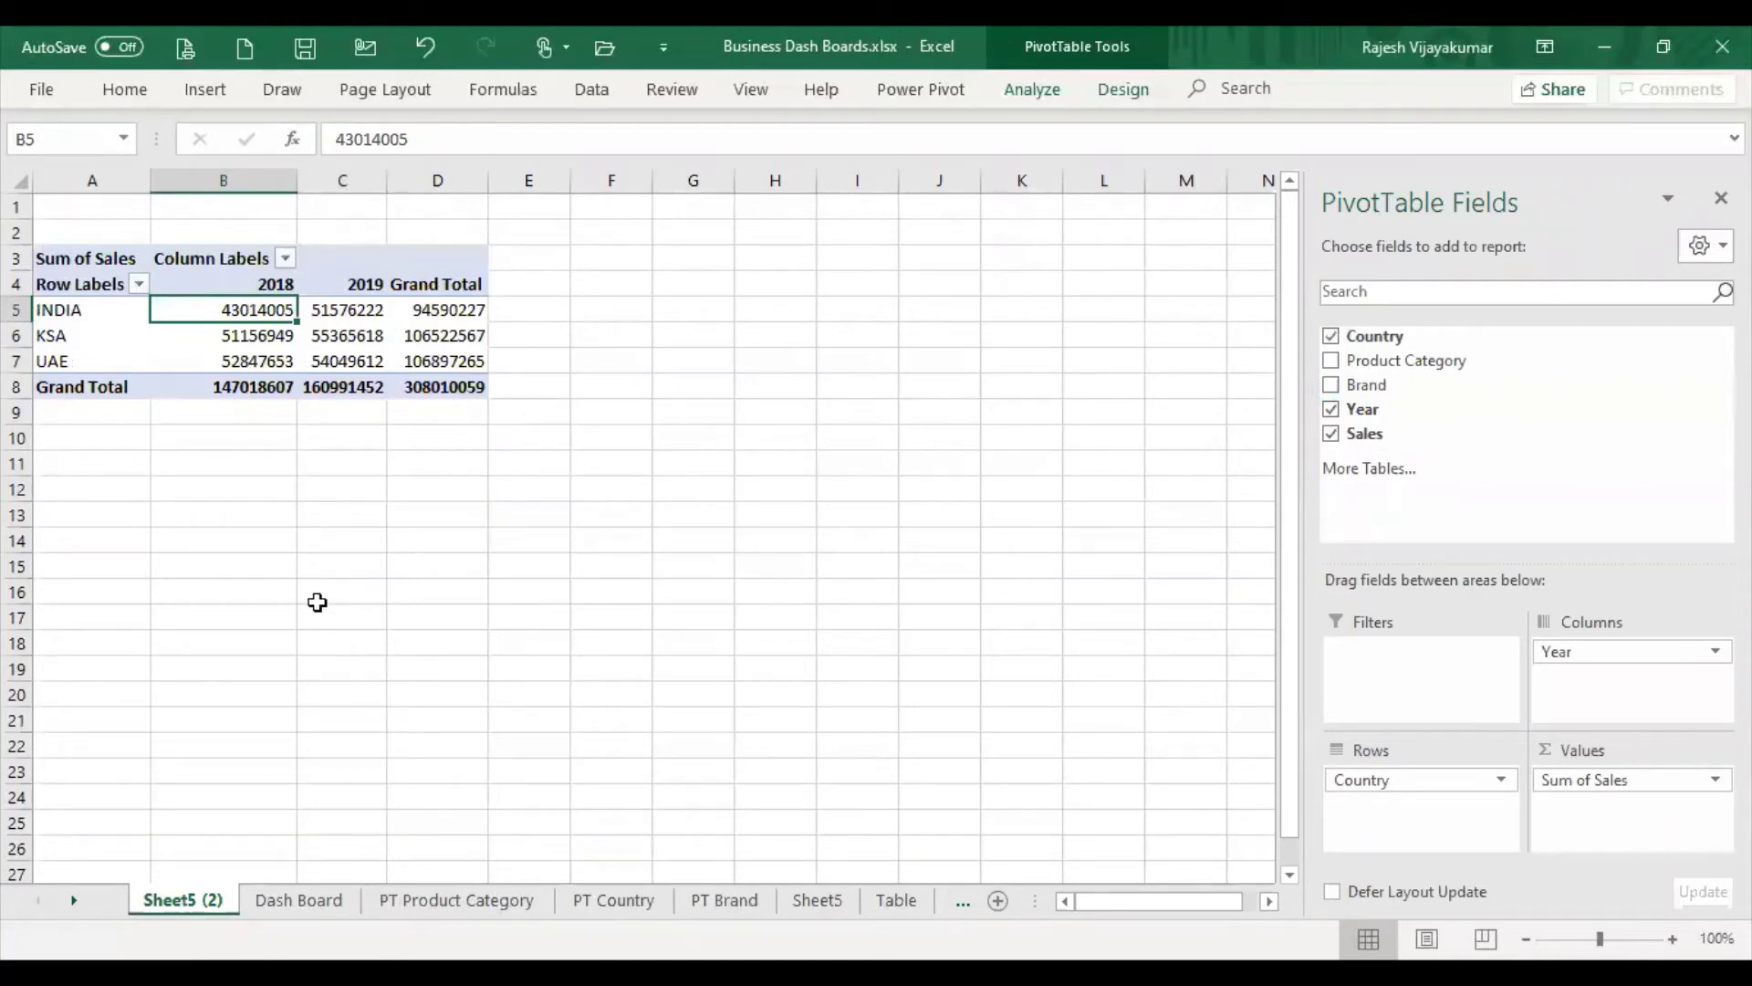
Go to PT Product Category and select its DESKTOP, LAPTOP and TAB data
left_click(454, 901)
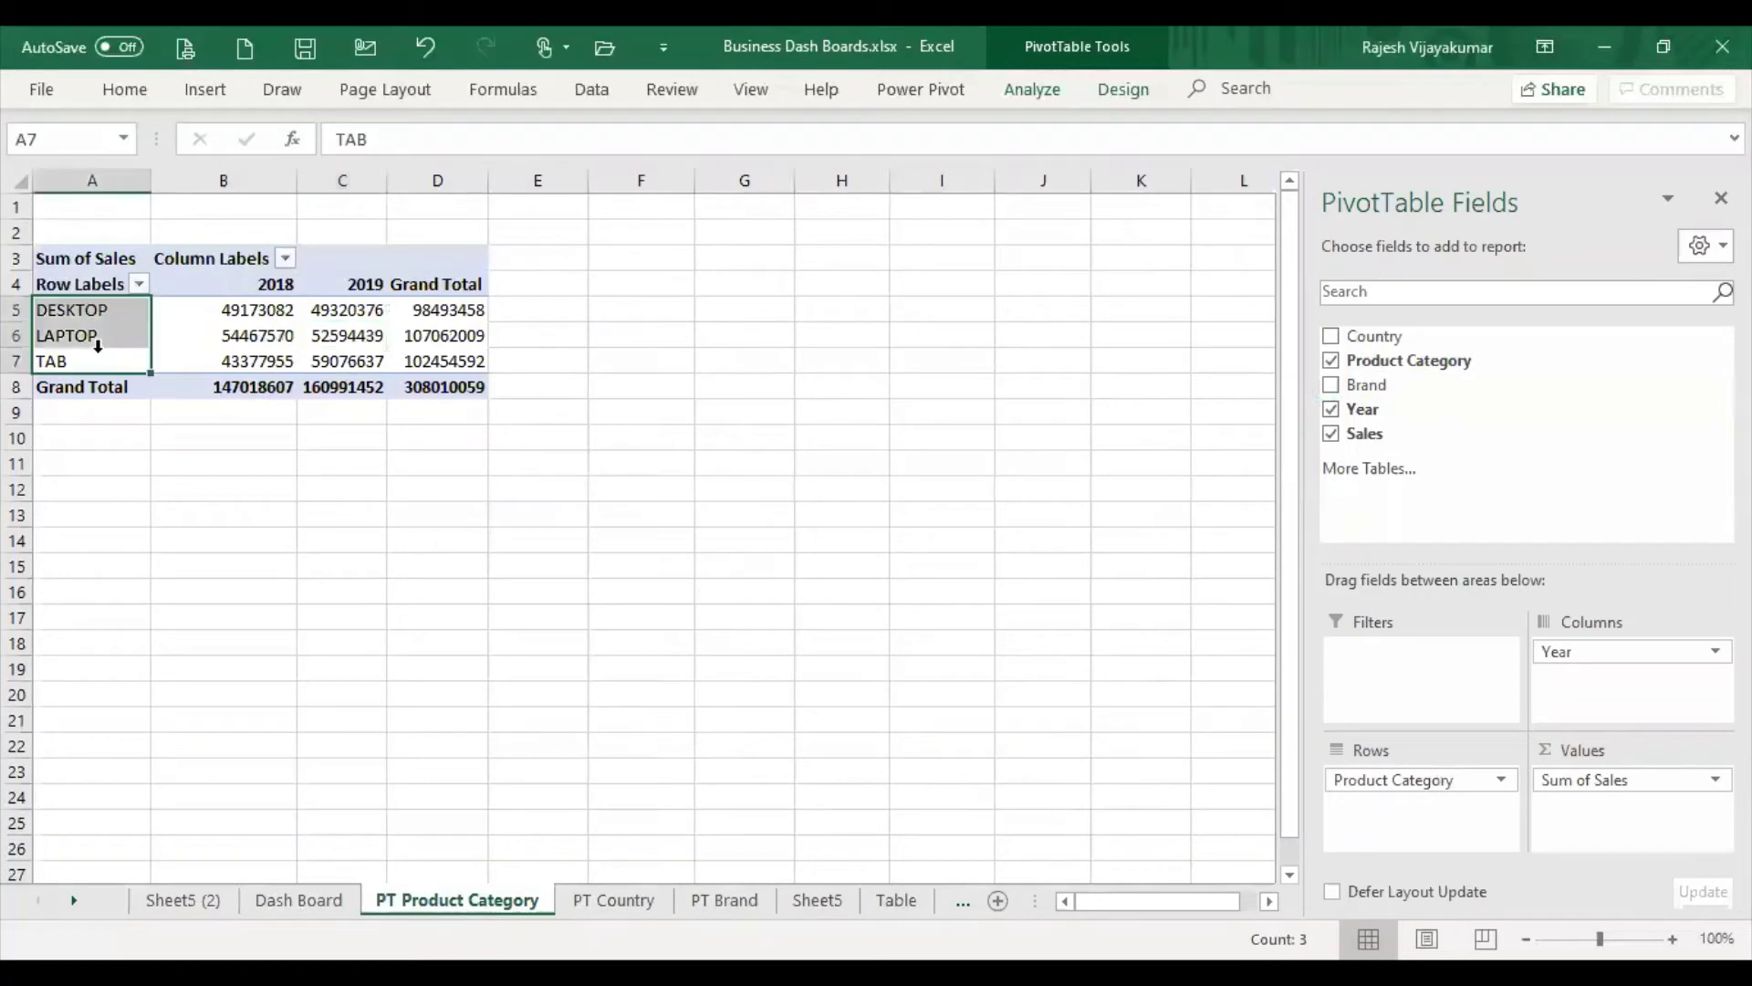
left_click_drag(99, 351, 91, 310)
left_click(304, 340)
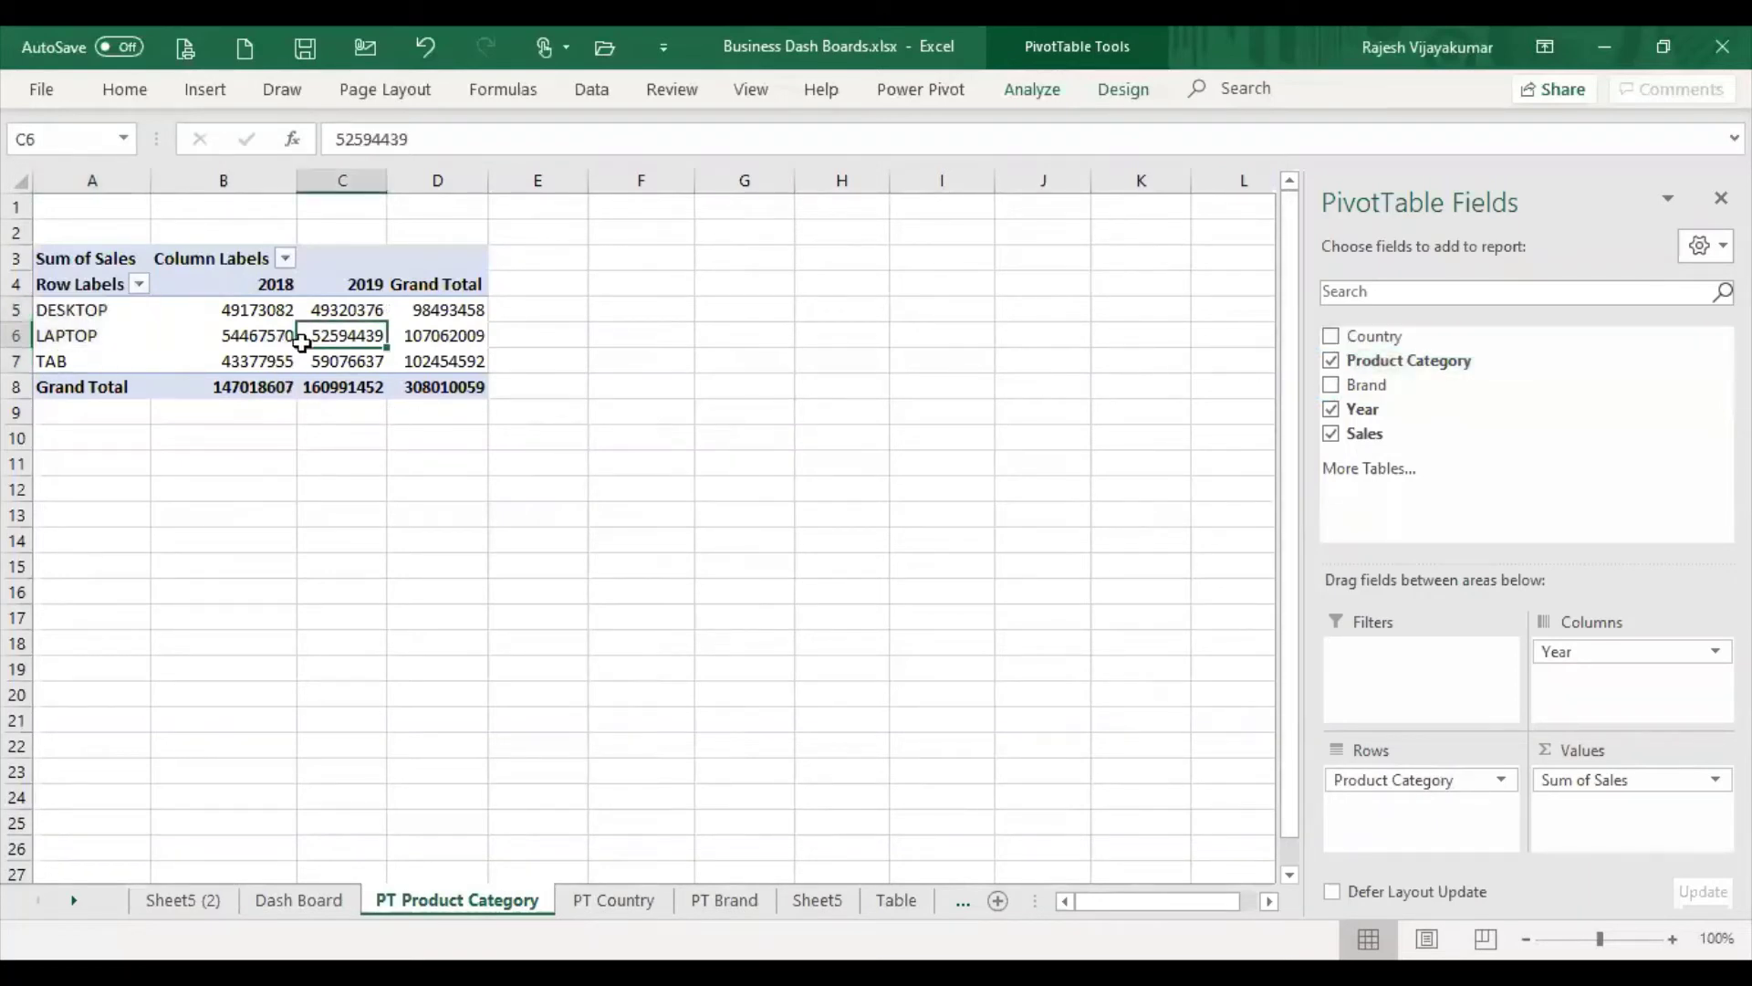
Cancel the Recommended Charts dialog without inserting a chart, then return to Dash Board
left_click(200, 96)
left_click(201, 96)
left_click(610, 173)
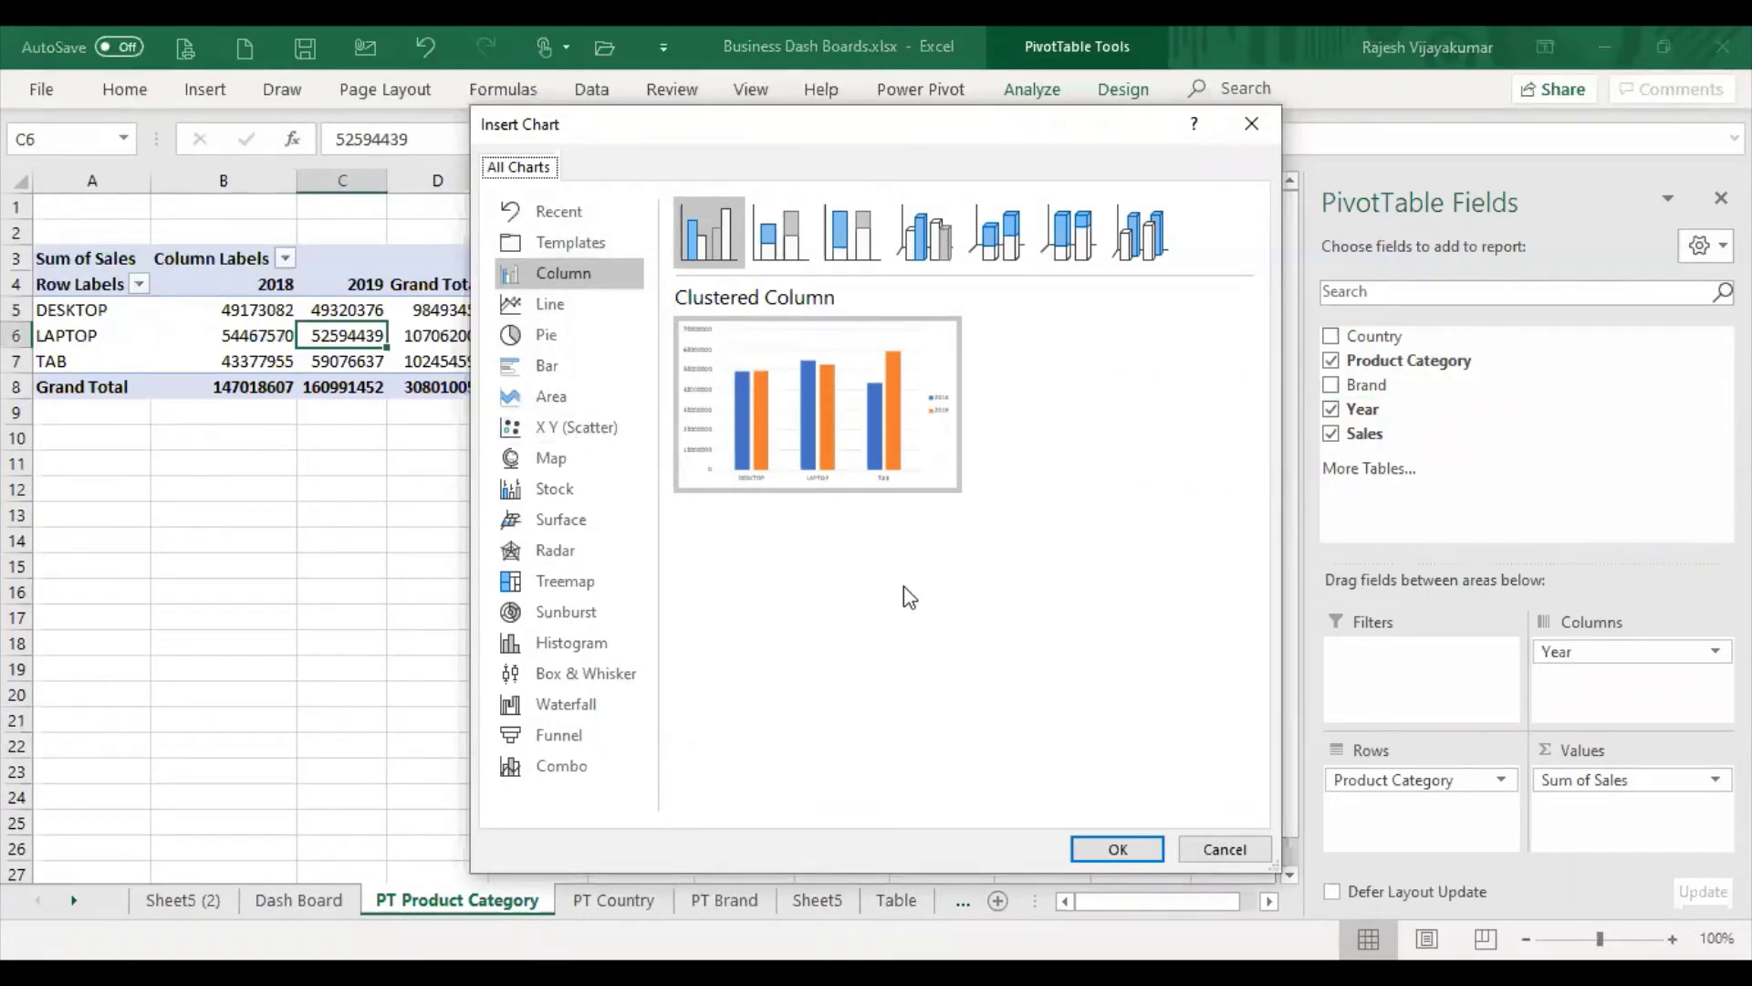
key("Escape")
left_click(341, 579)
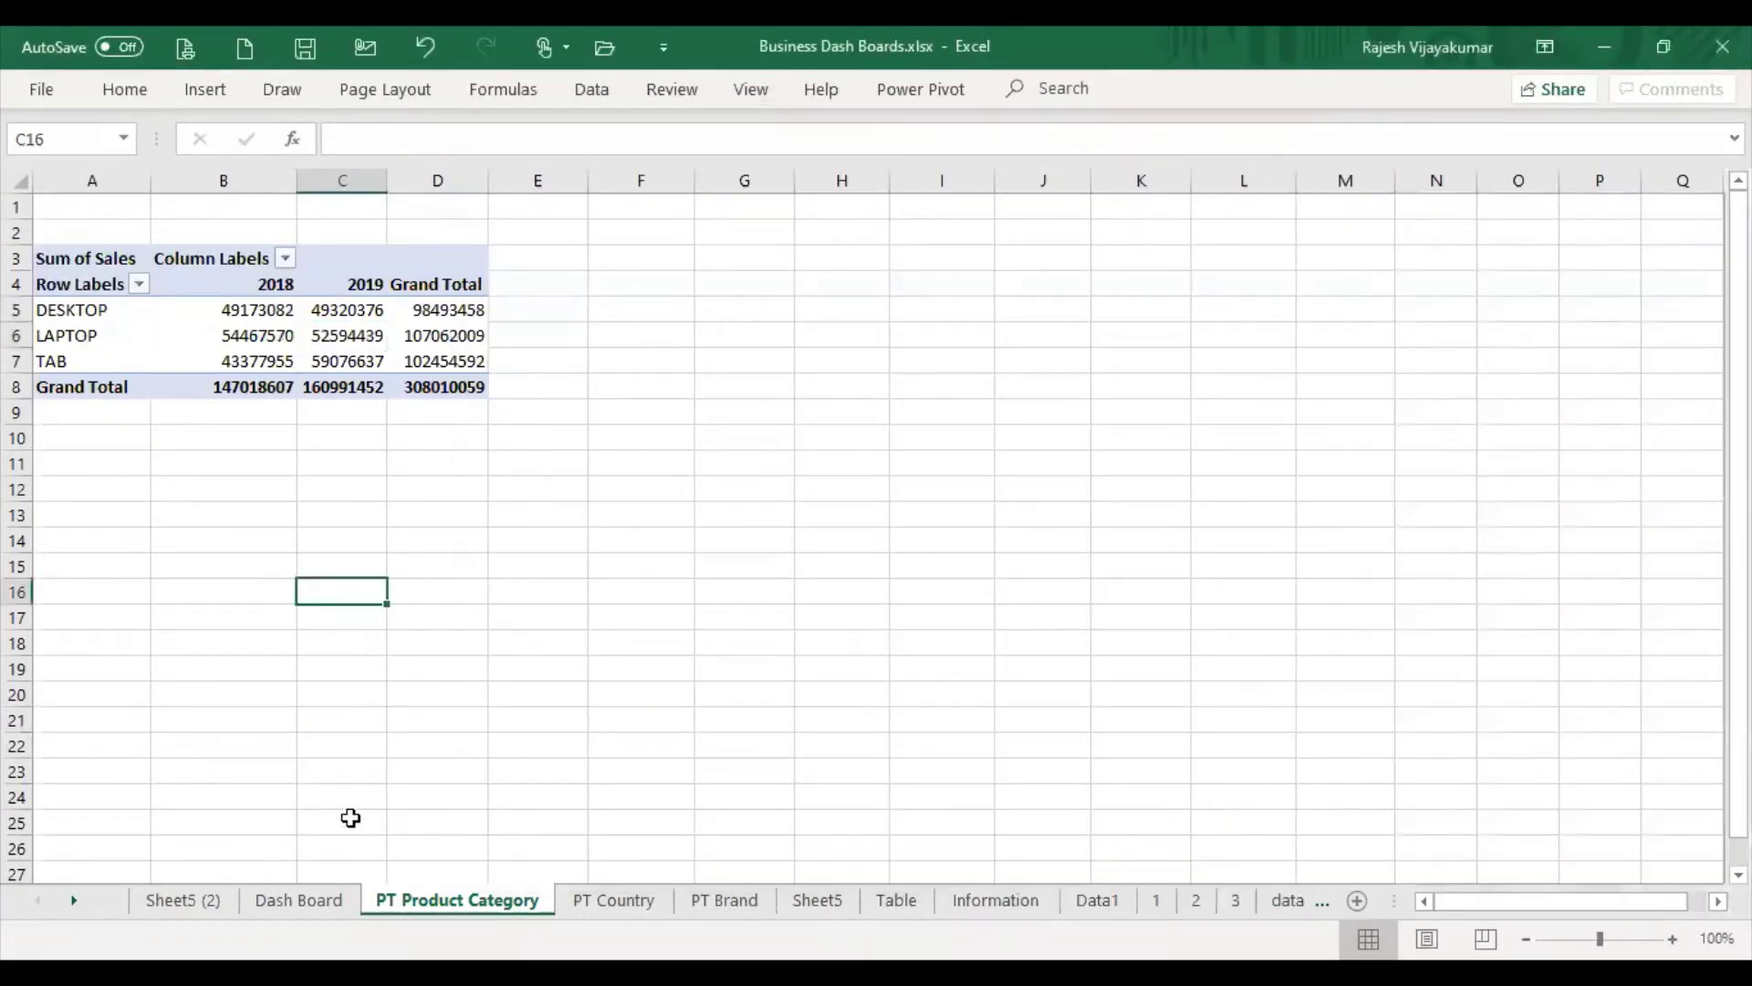
left_click(292, 900)
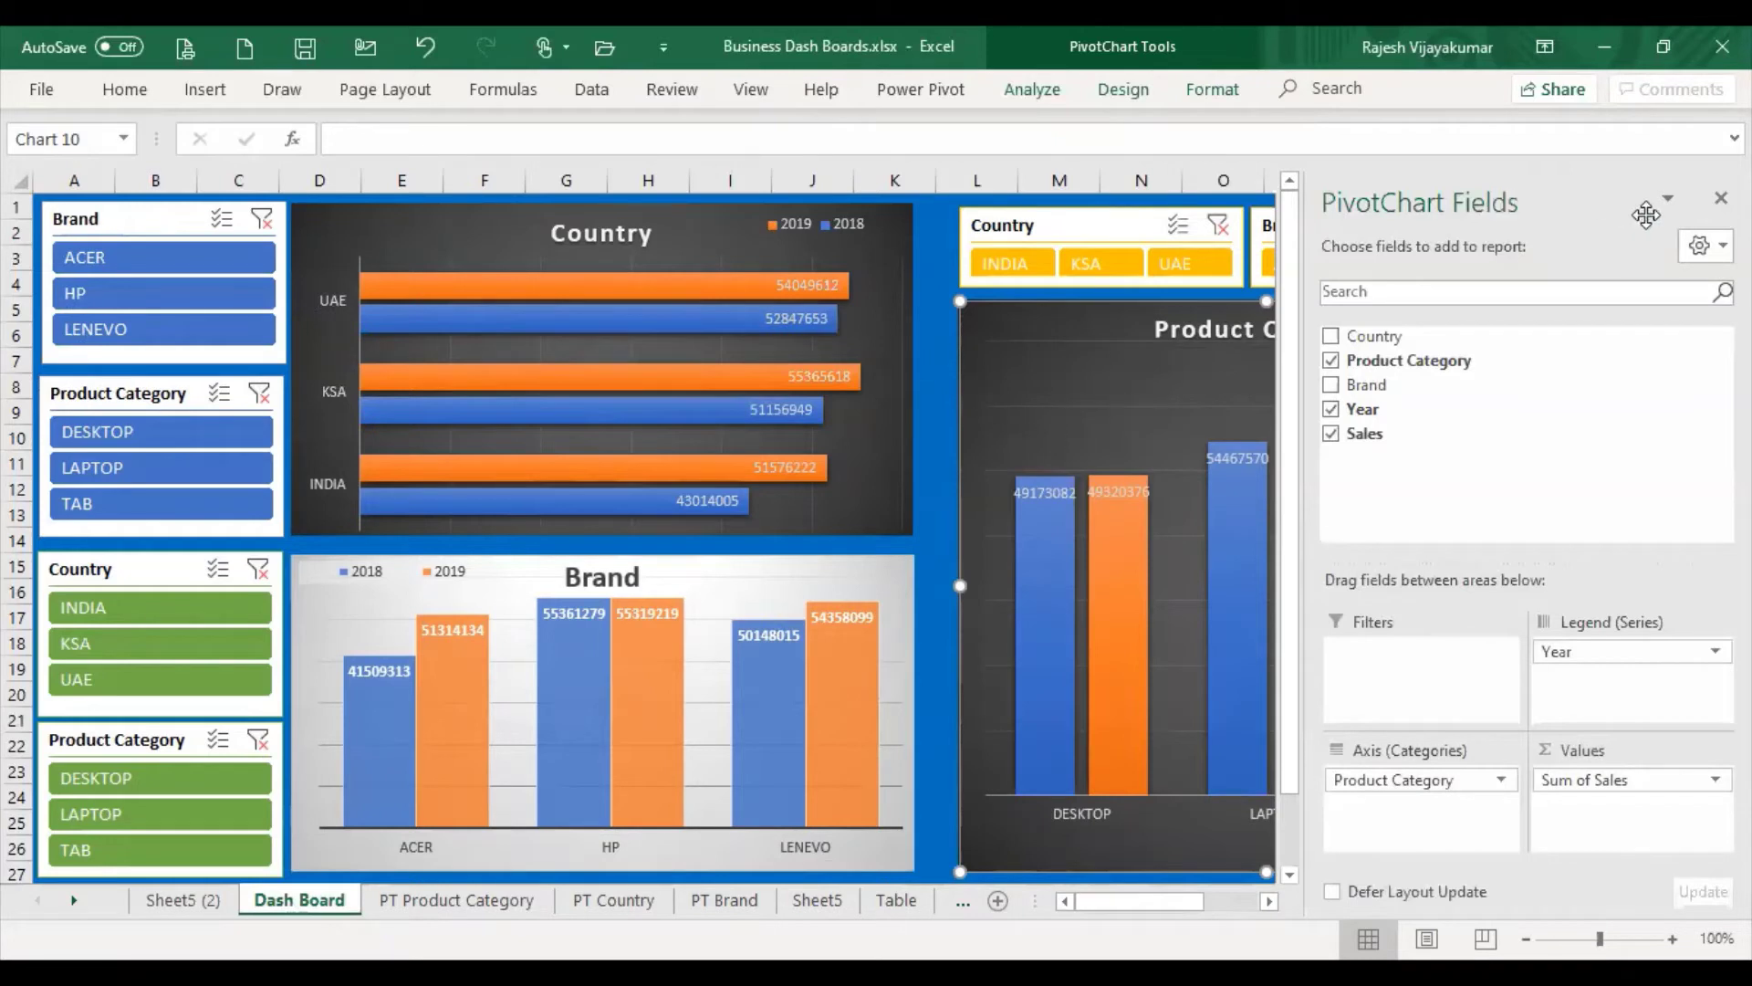
Close the PivotChart Fields pane beside the Product Category chart
left_click(1721, 198)
mouse_move(1238, 458)
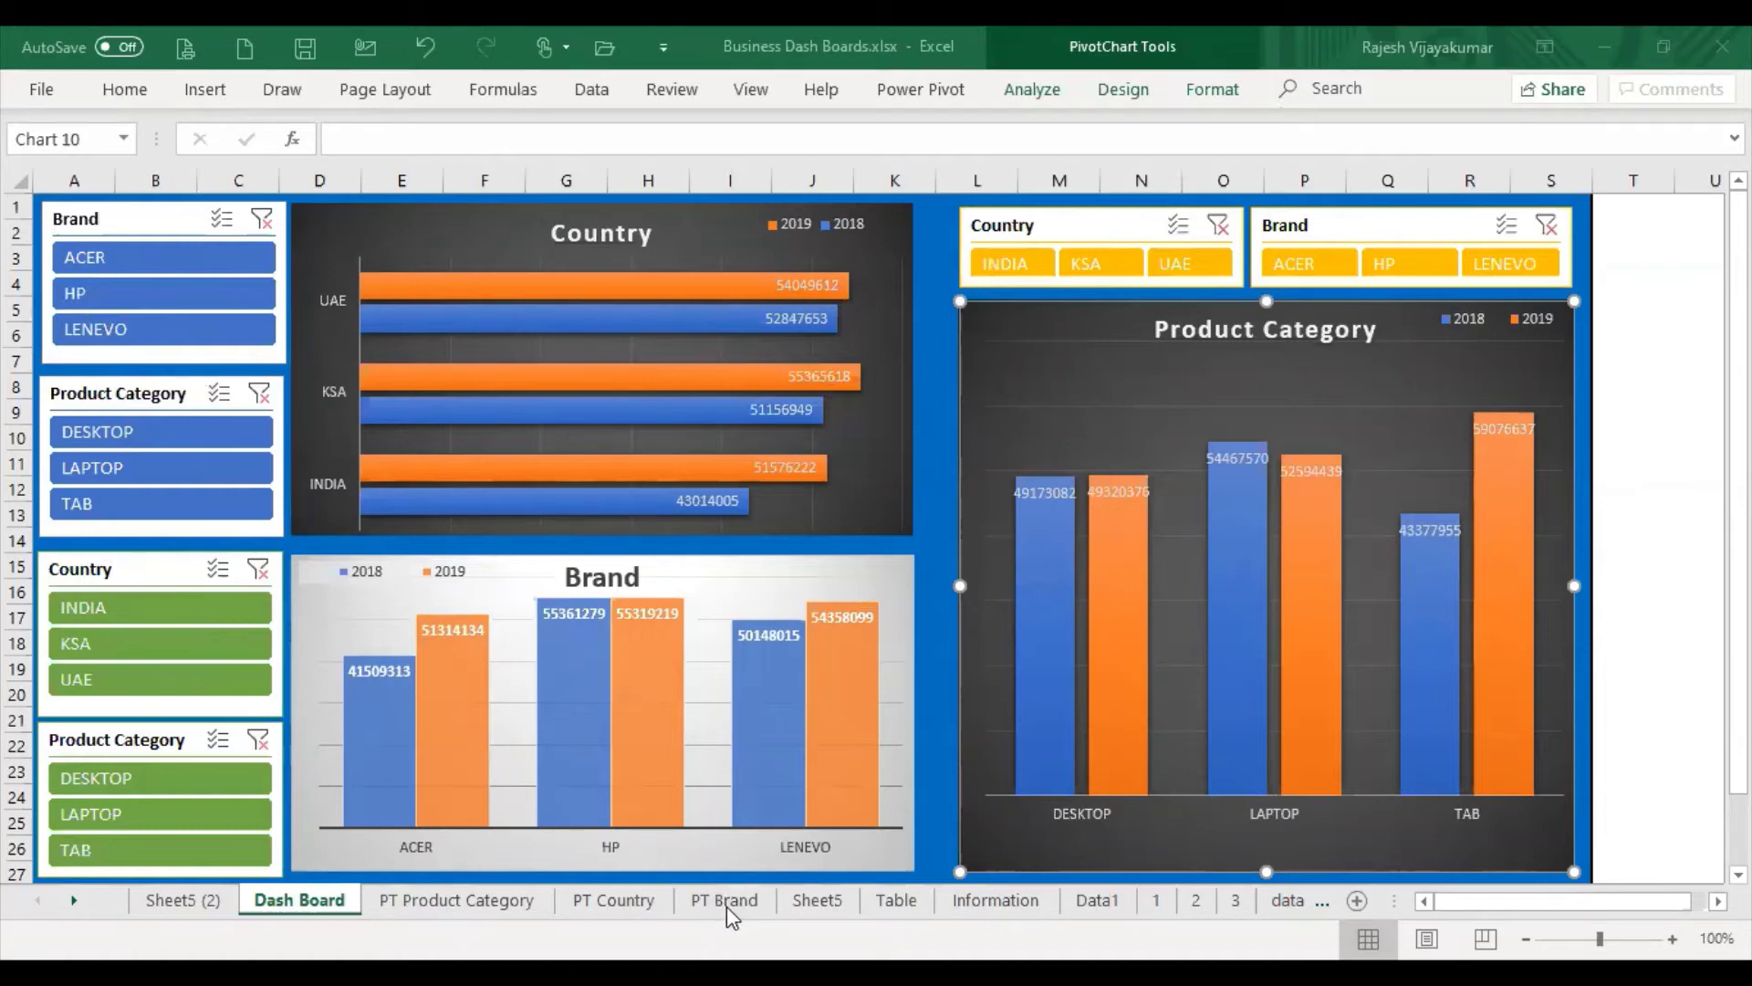
On PT Brand, select Chart 4, the ACER, HP and LENEVO sales chart
left_click(726, 906)
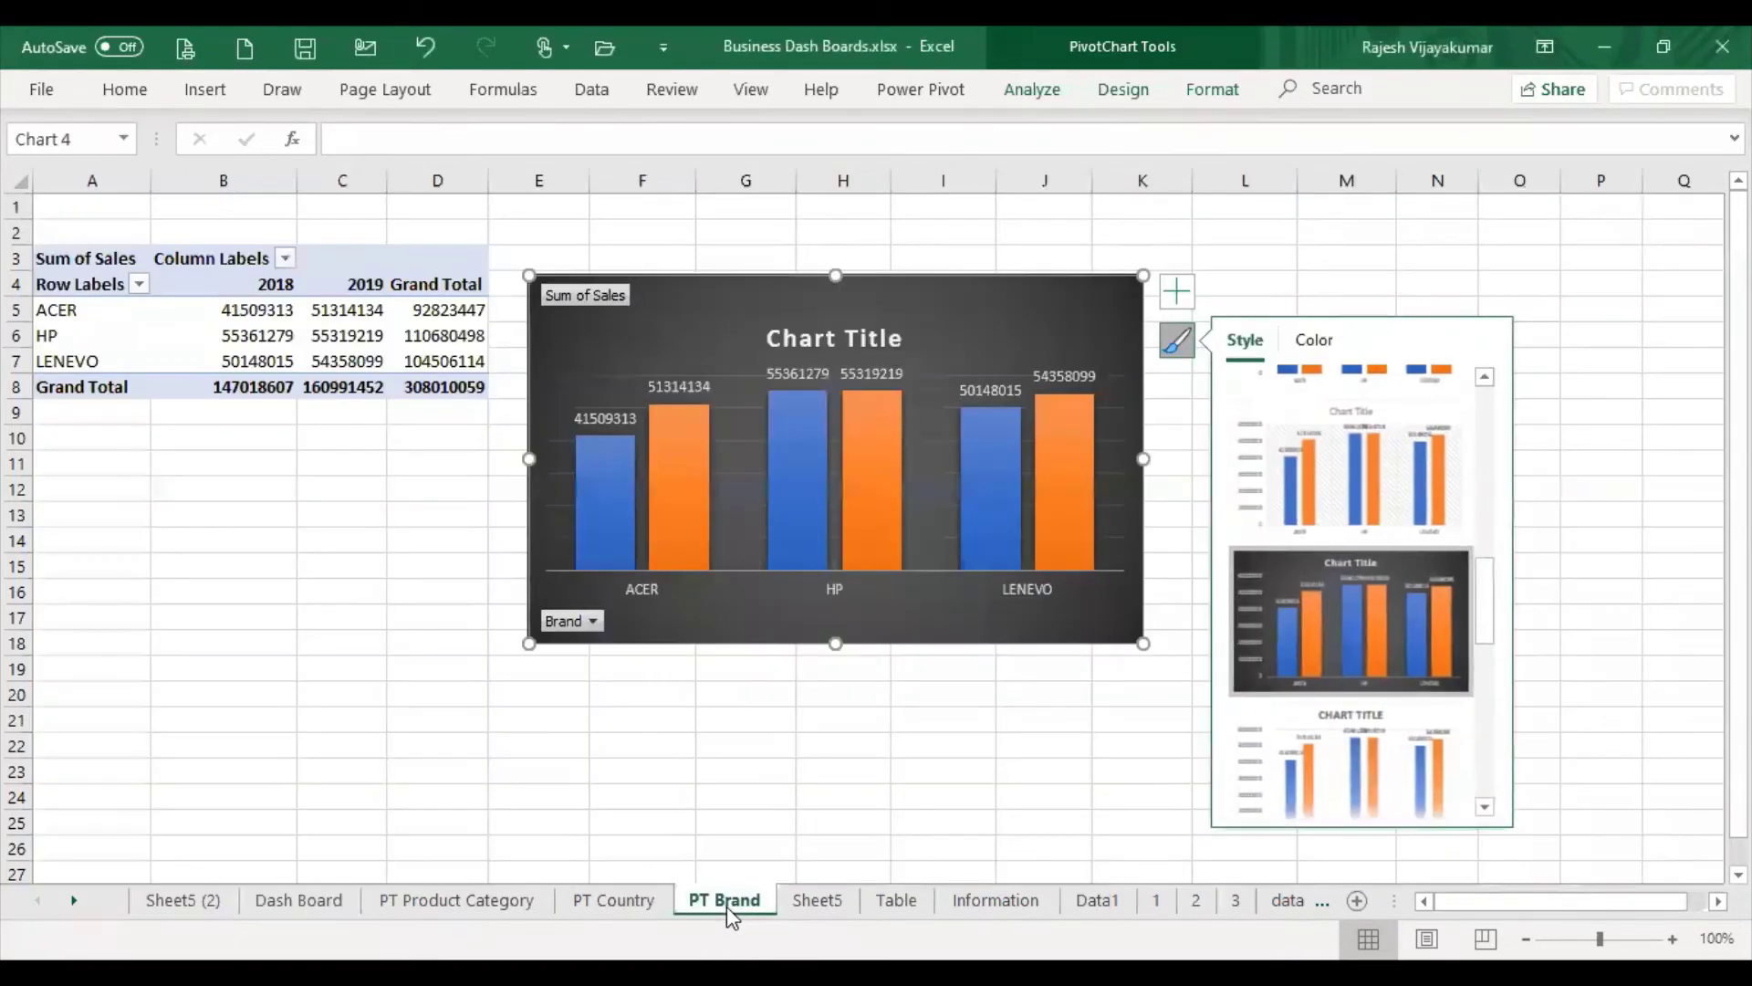
left_click(920, 815)
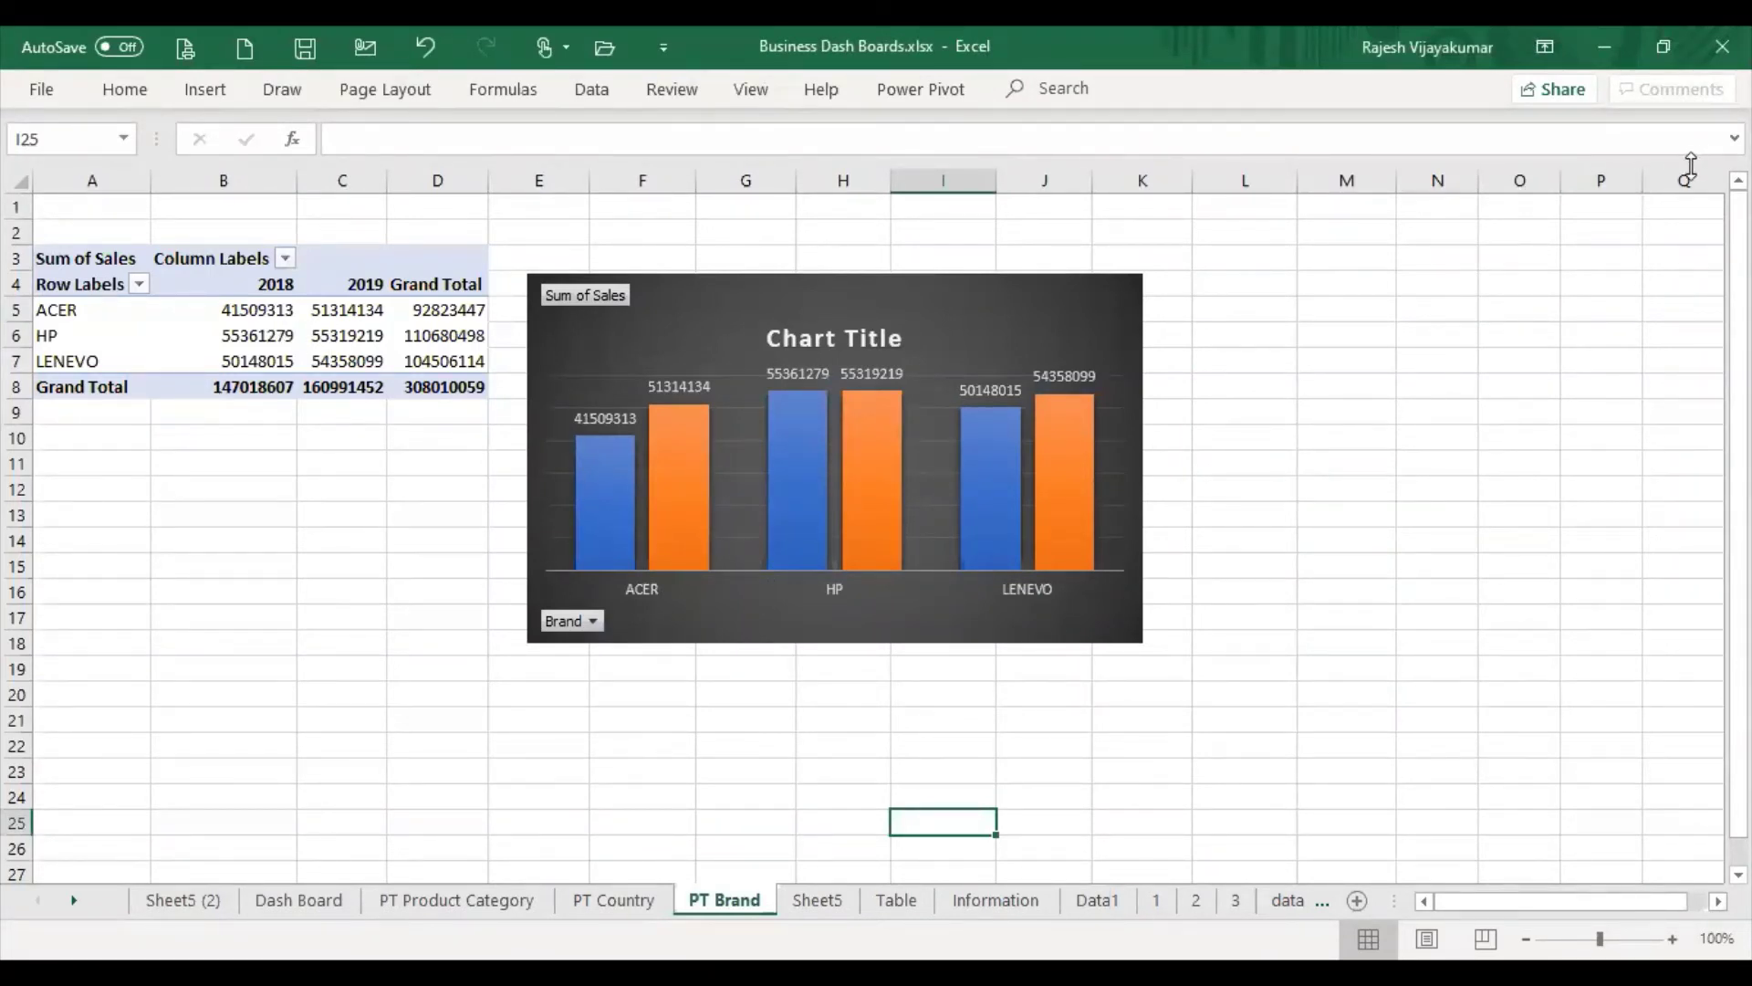
left_click(288, 331)
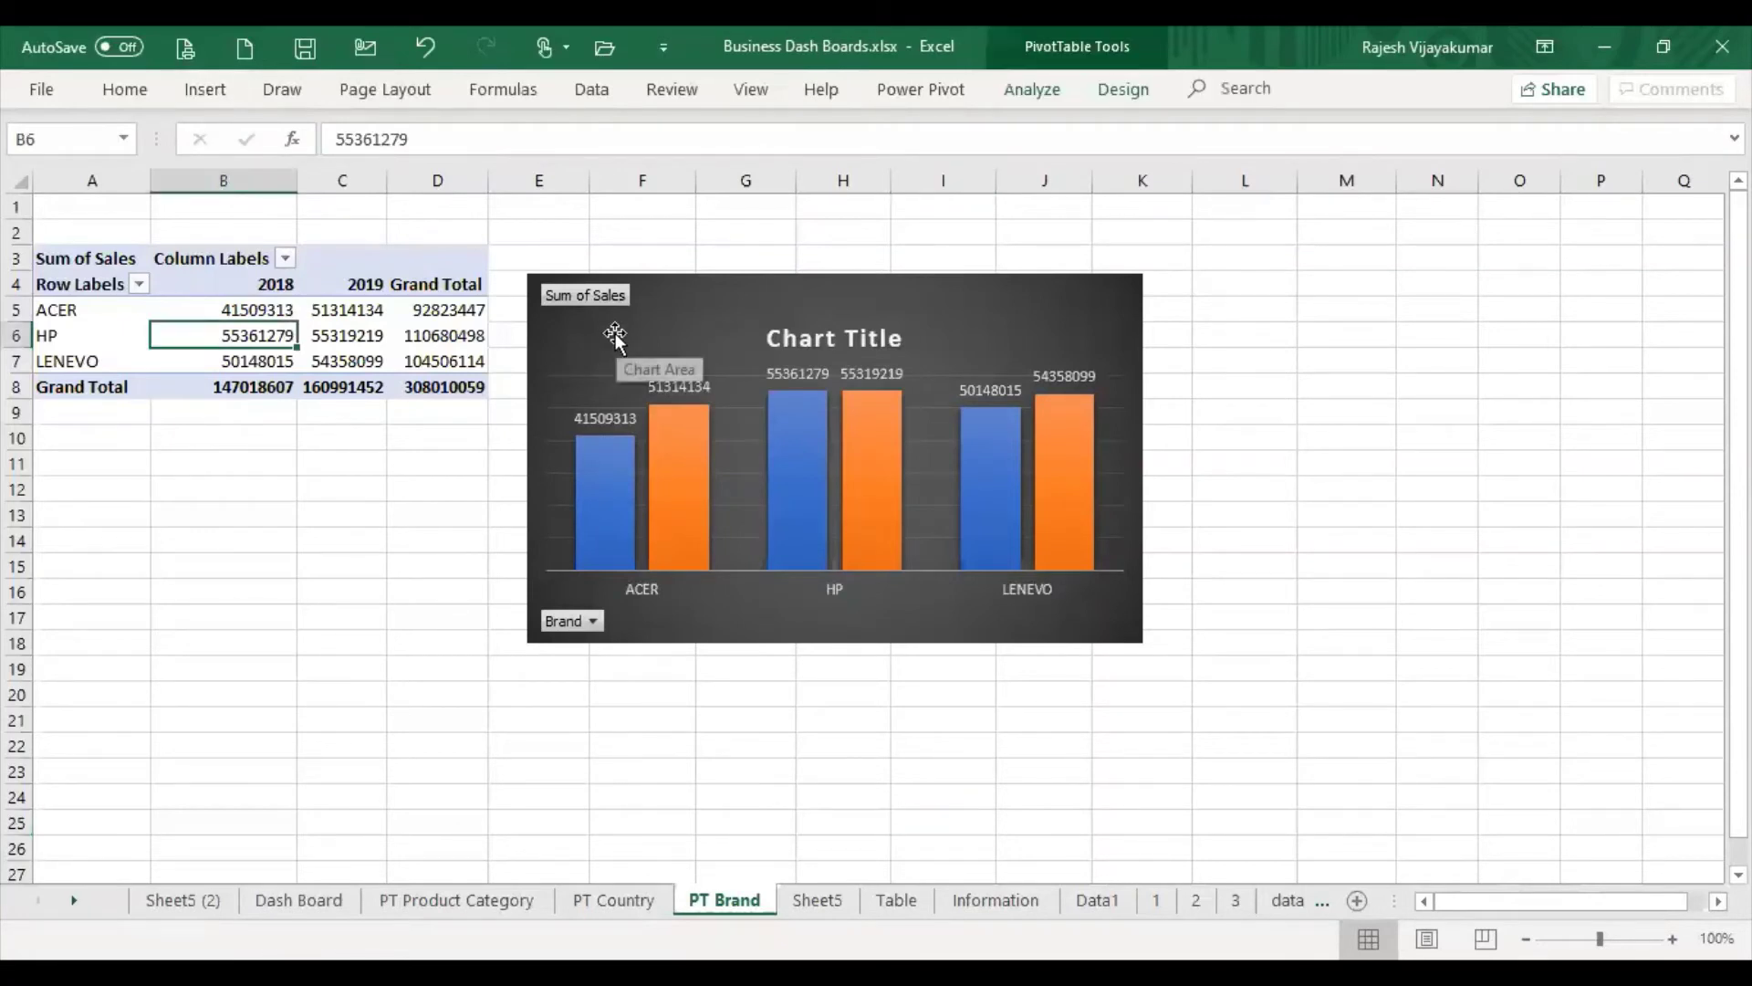
left_click(692, 344)
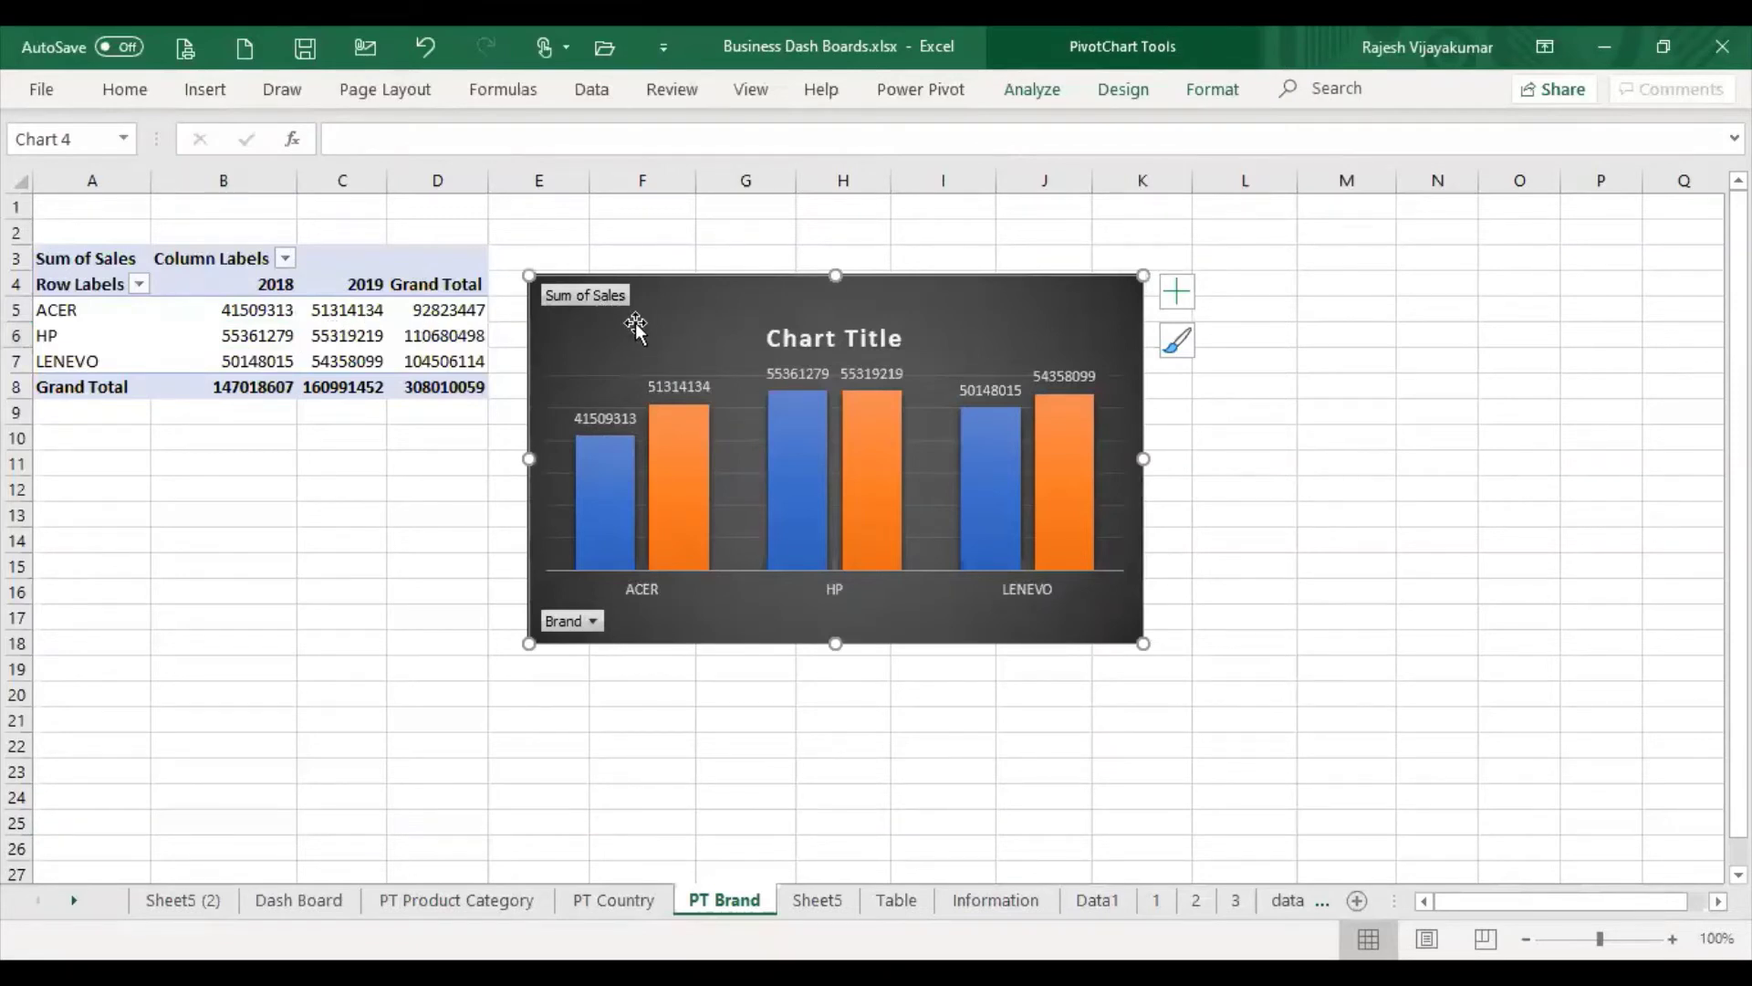
Insert slicers for the Country and Product Category fields on the selected brand chart
left_click(206, 91)
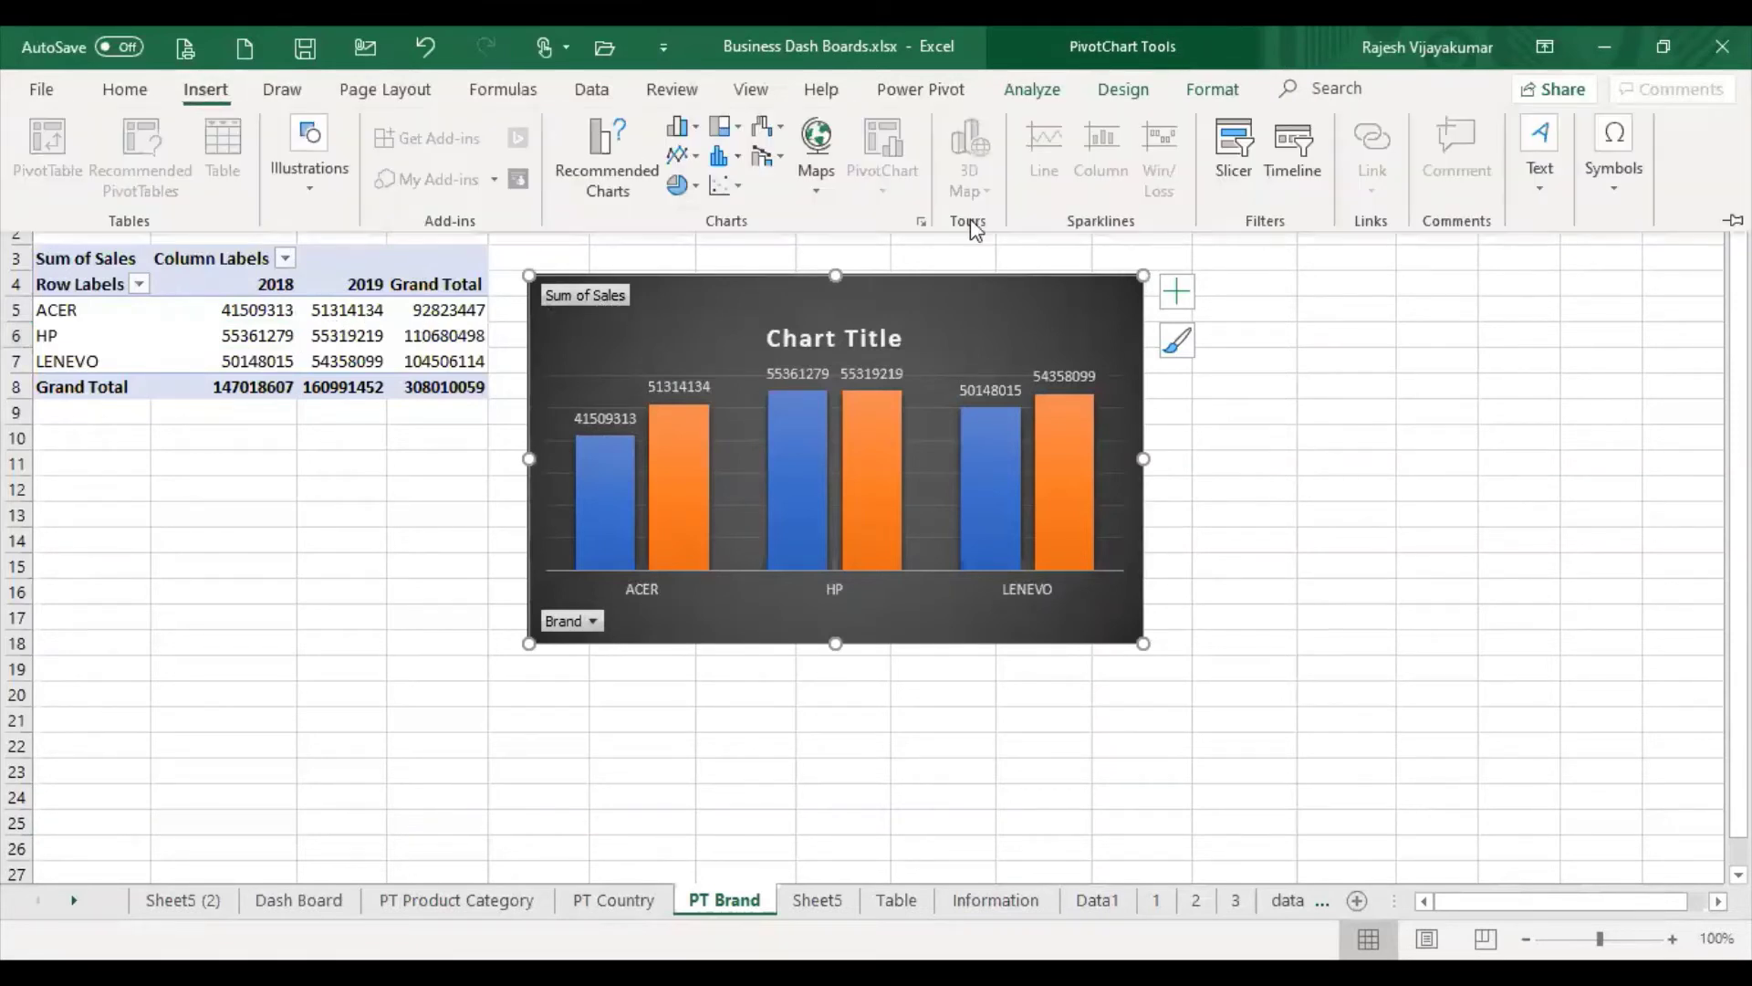
left_click(1236, 167)
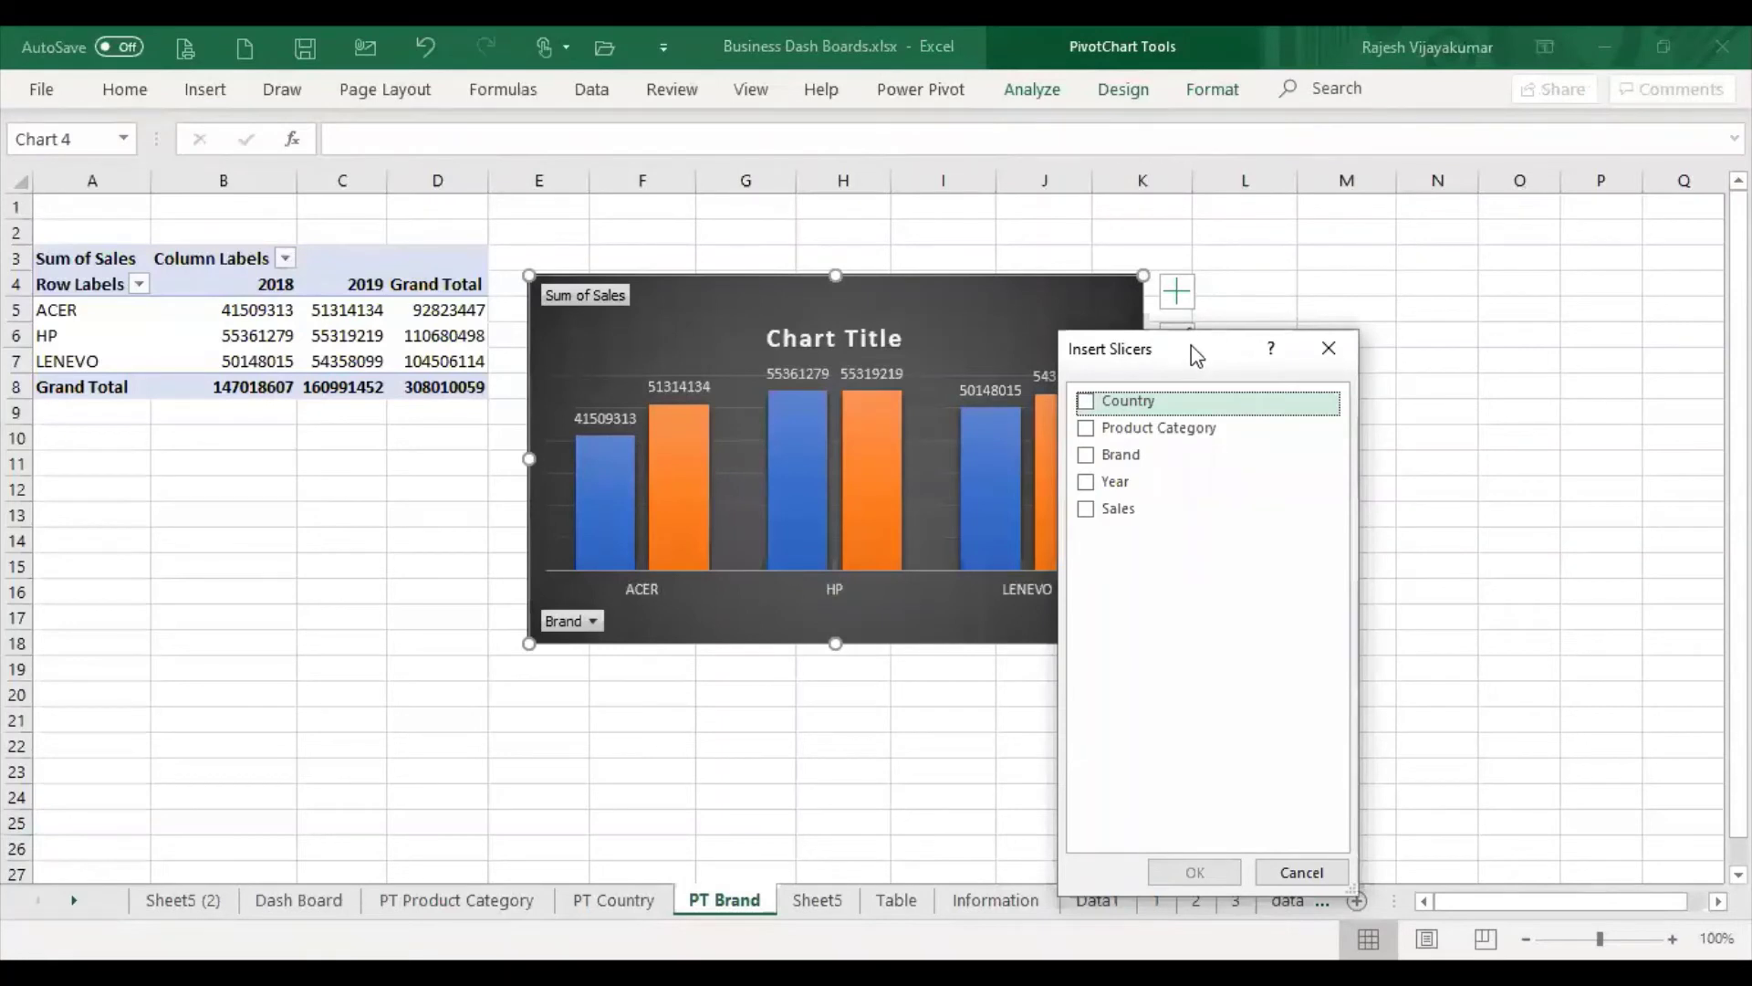
left_click_drag(1191, 345, 1400, 257)
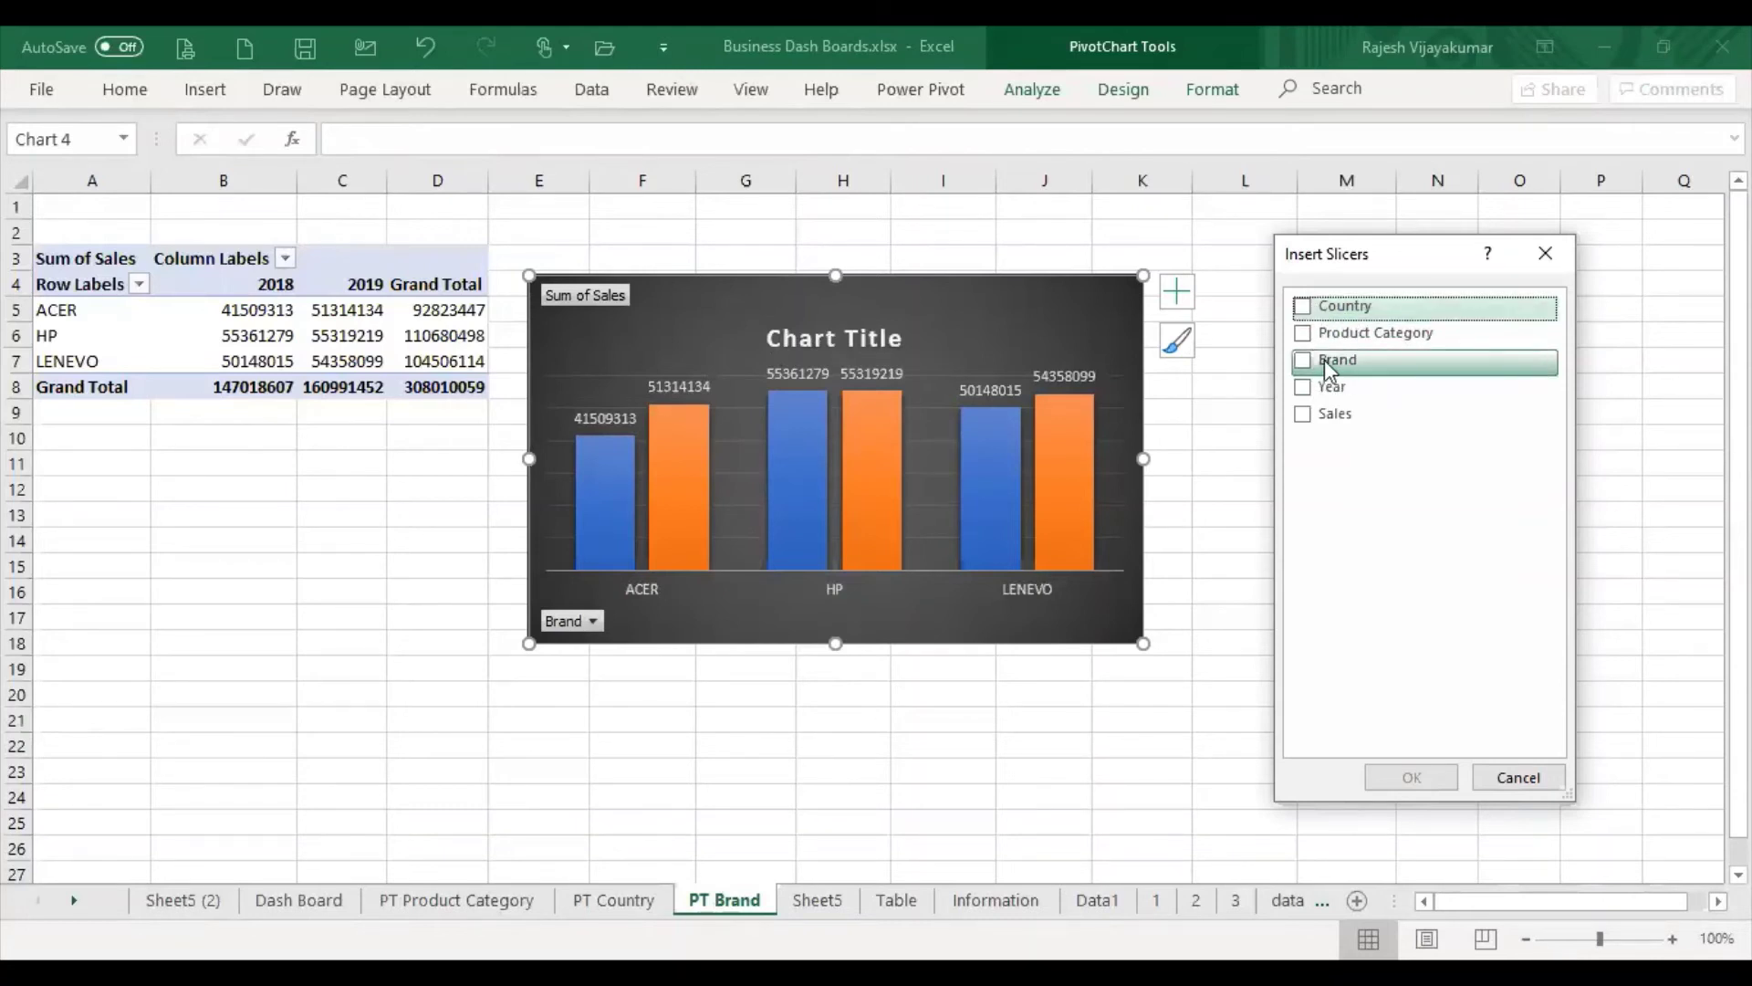
left_click(1307, 335)
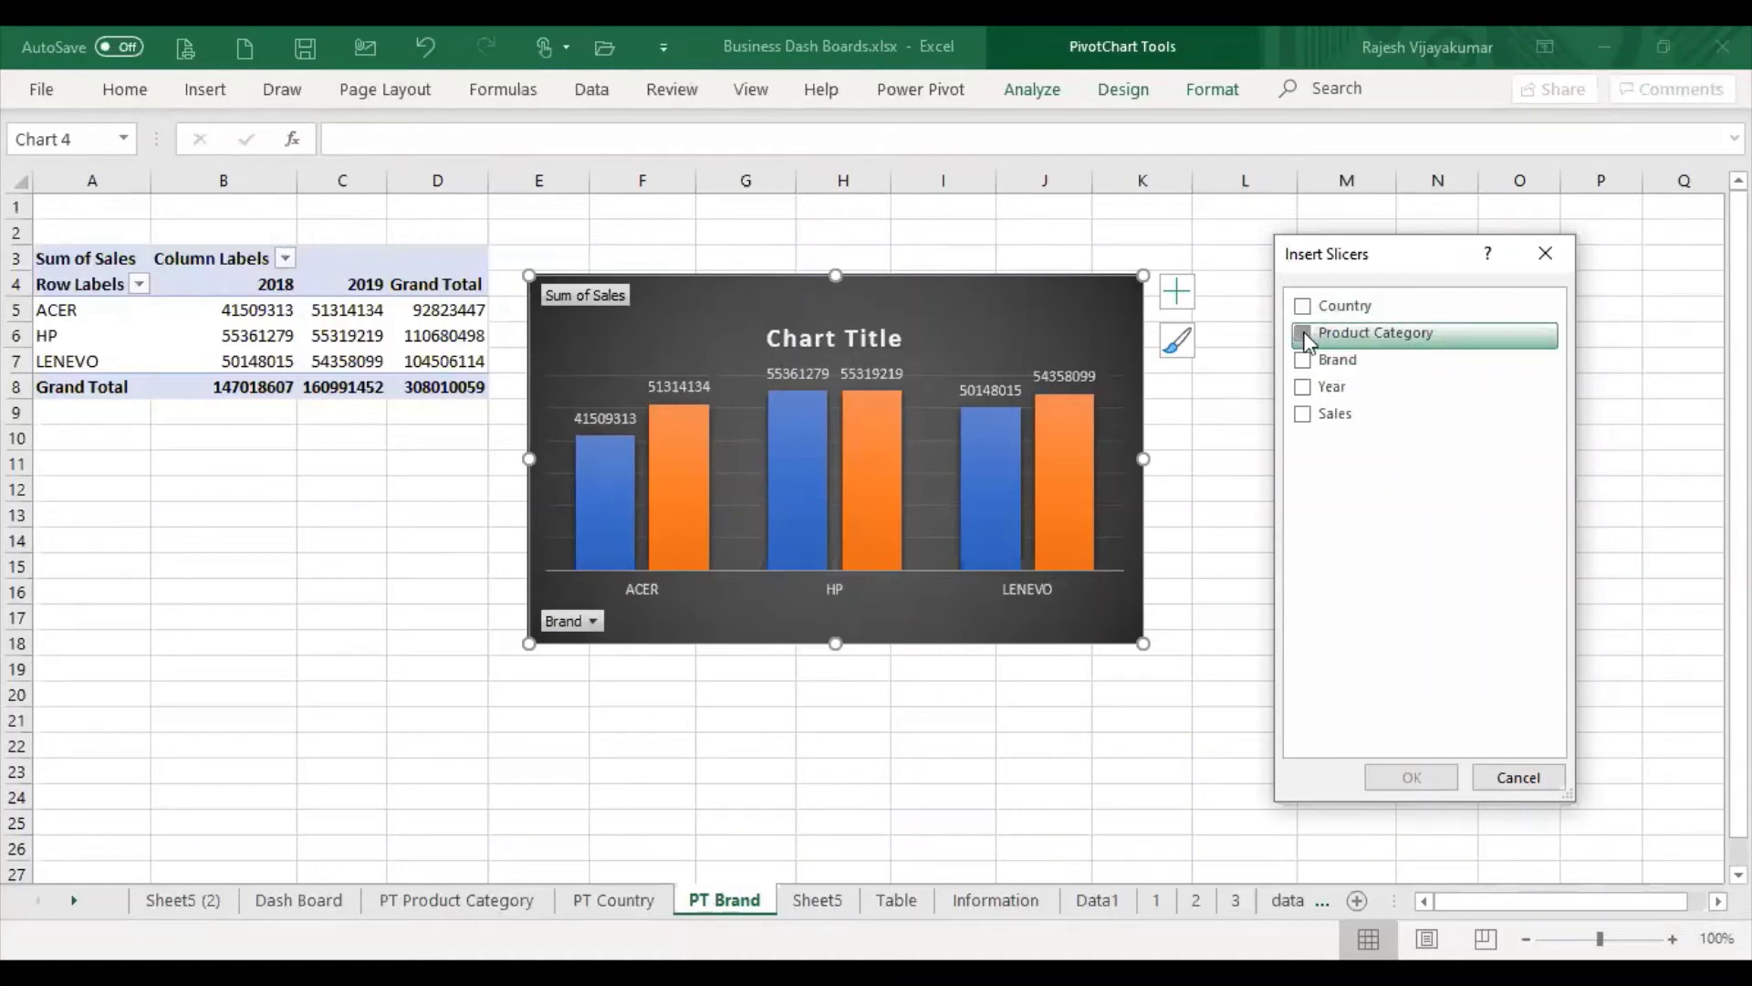
left_click(1302, 306)
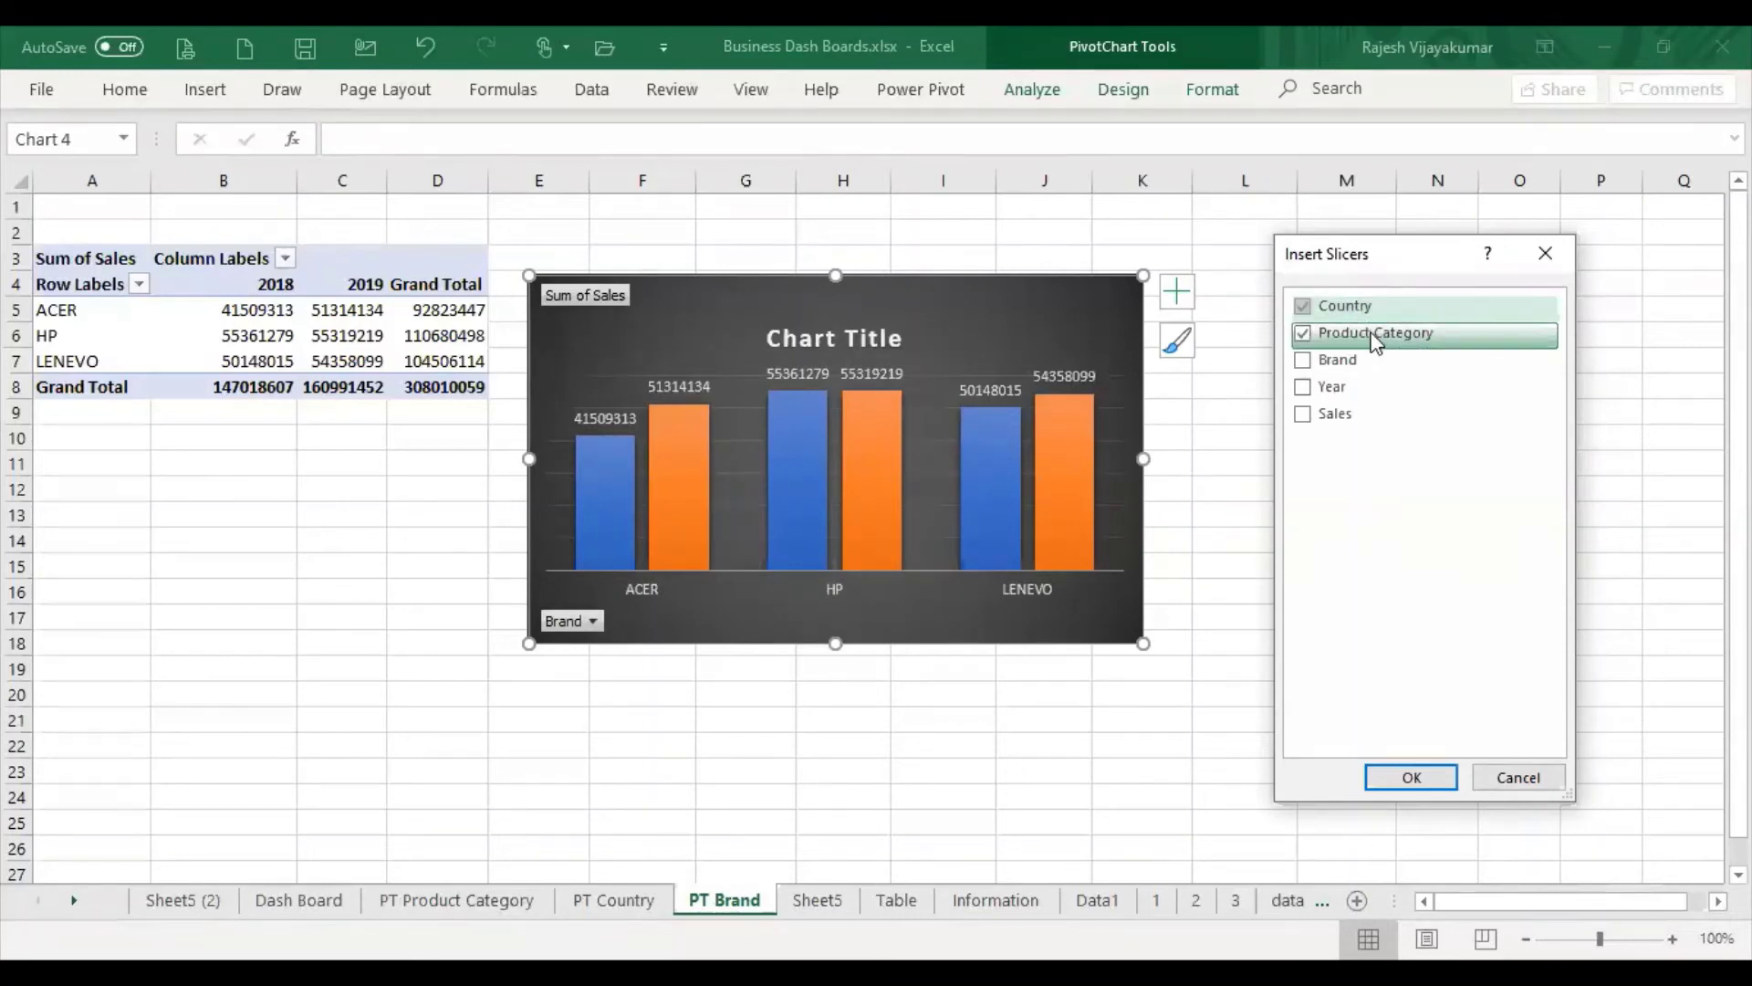
left_click(1435, 781)
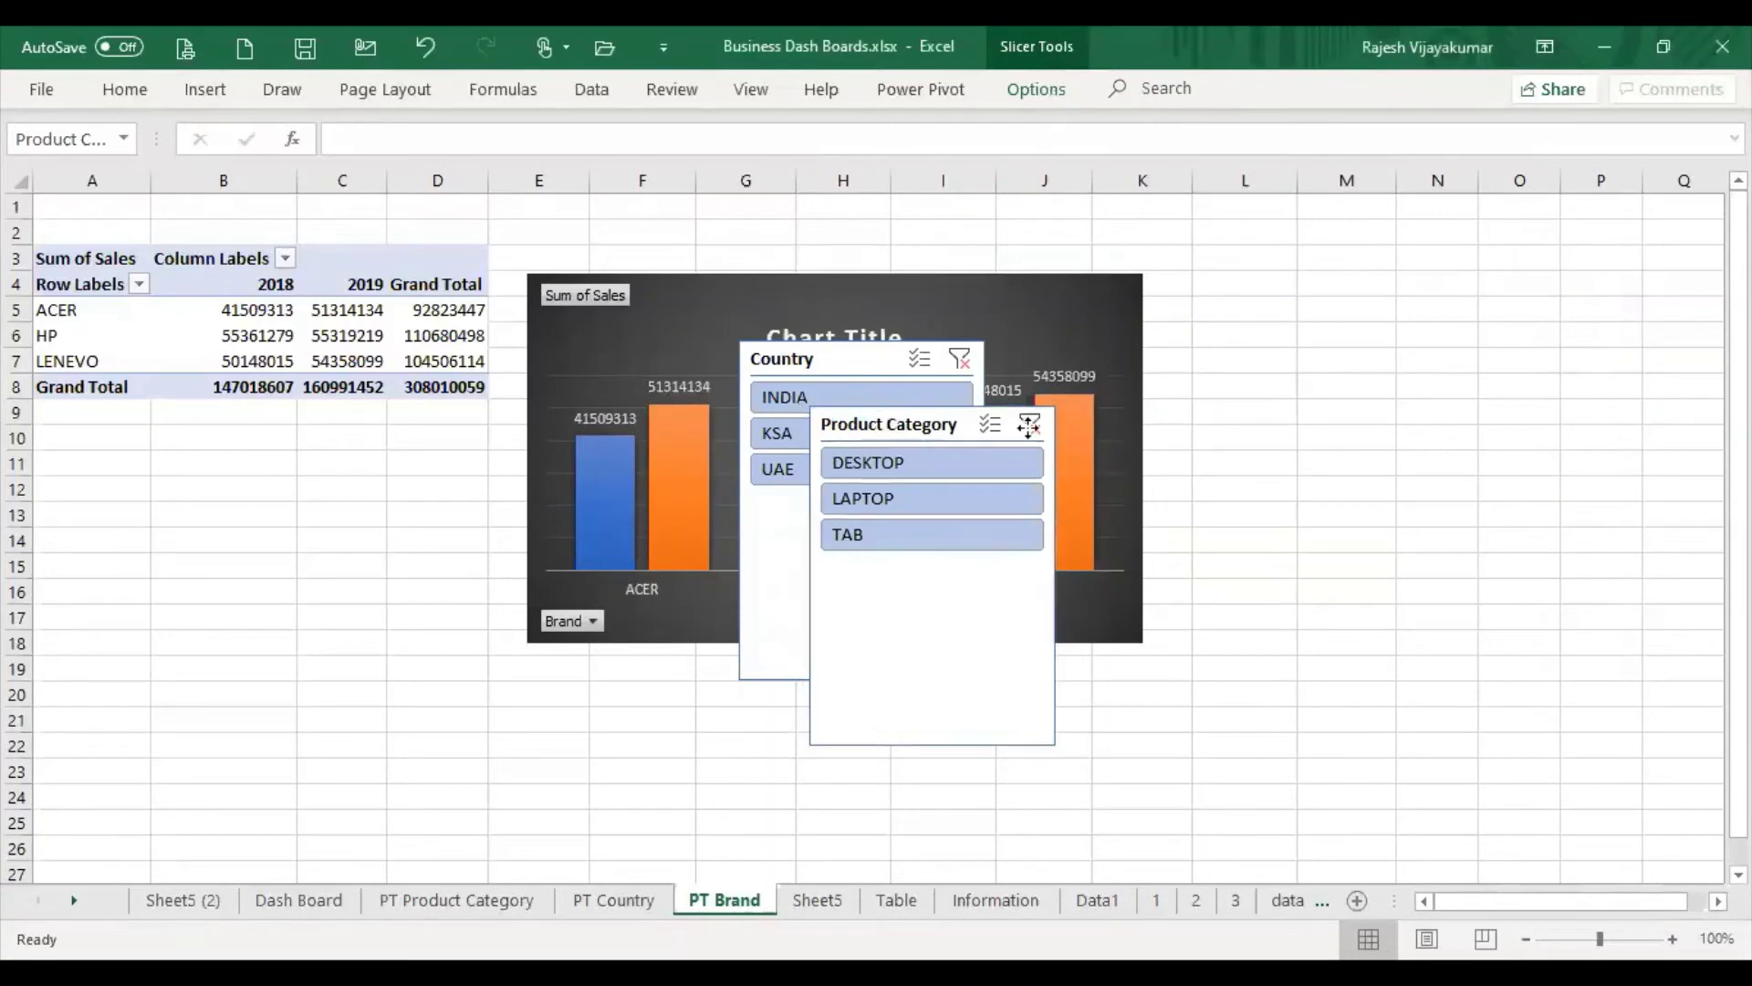
Drag the Product Category and Country slicers right of the brand chart and pin the ribbon
left_click_drag(1028, 424, 1652, 305)
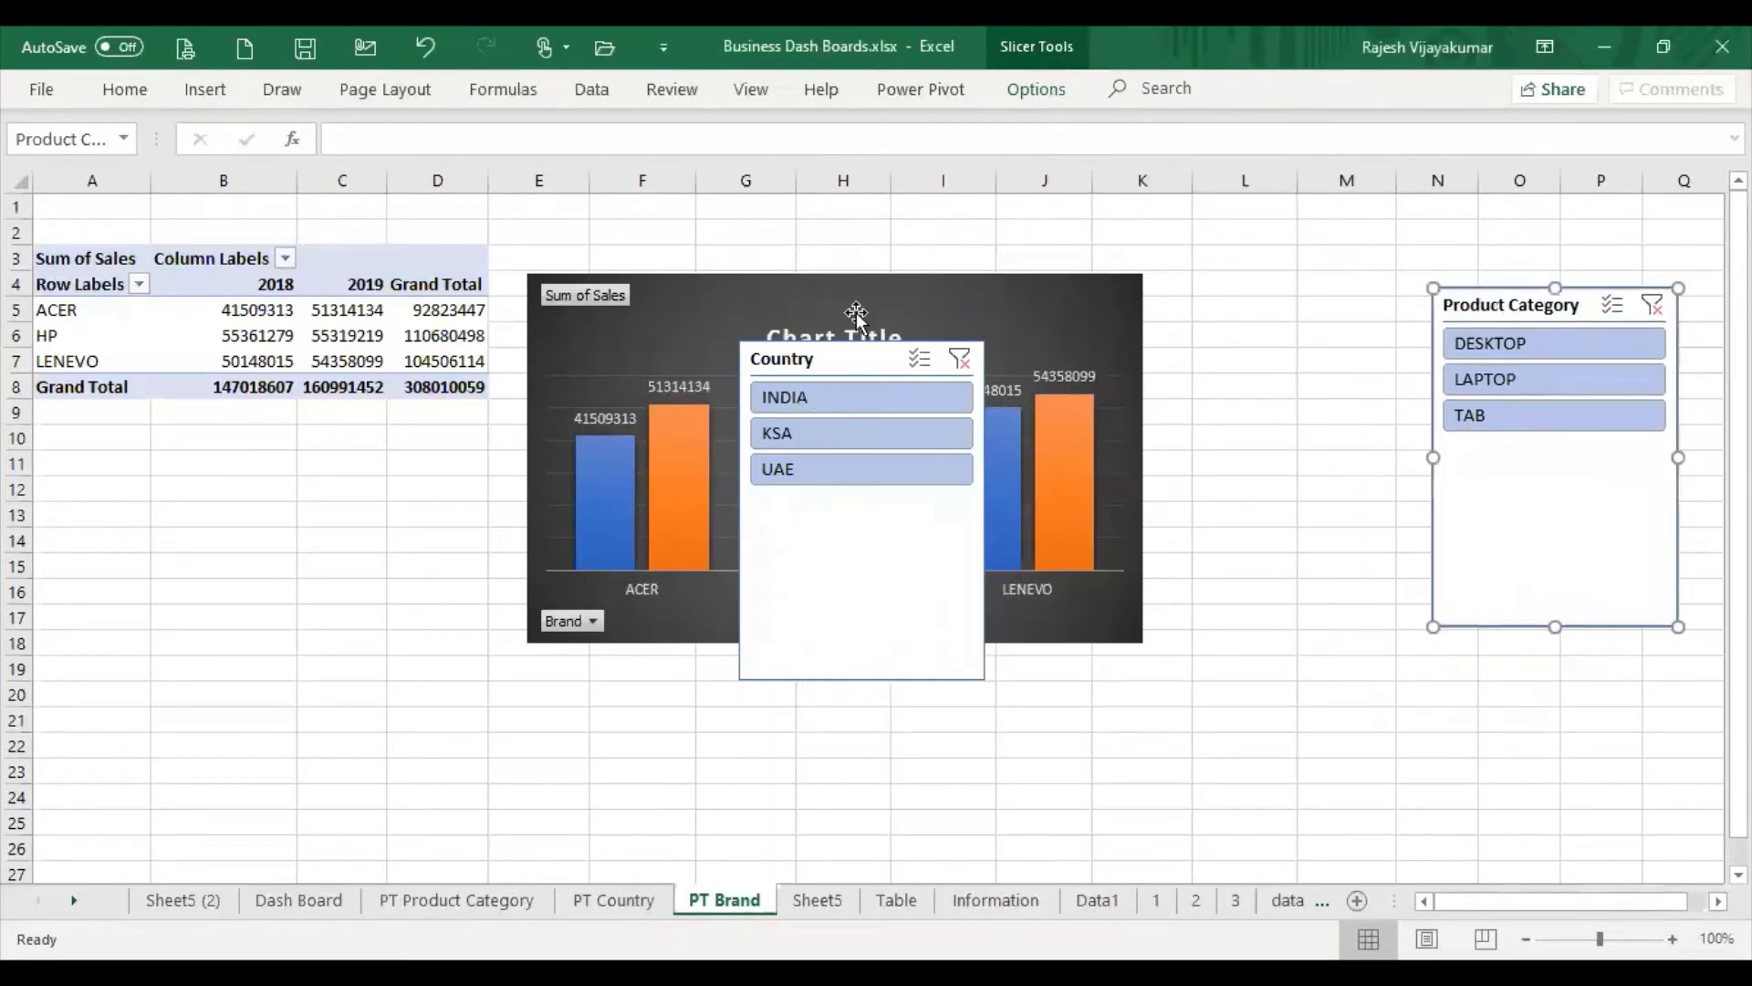
left_click_drag(840, 359, 1283, 448)
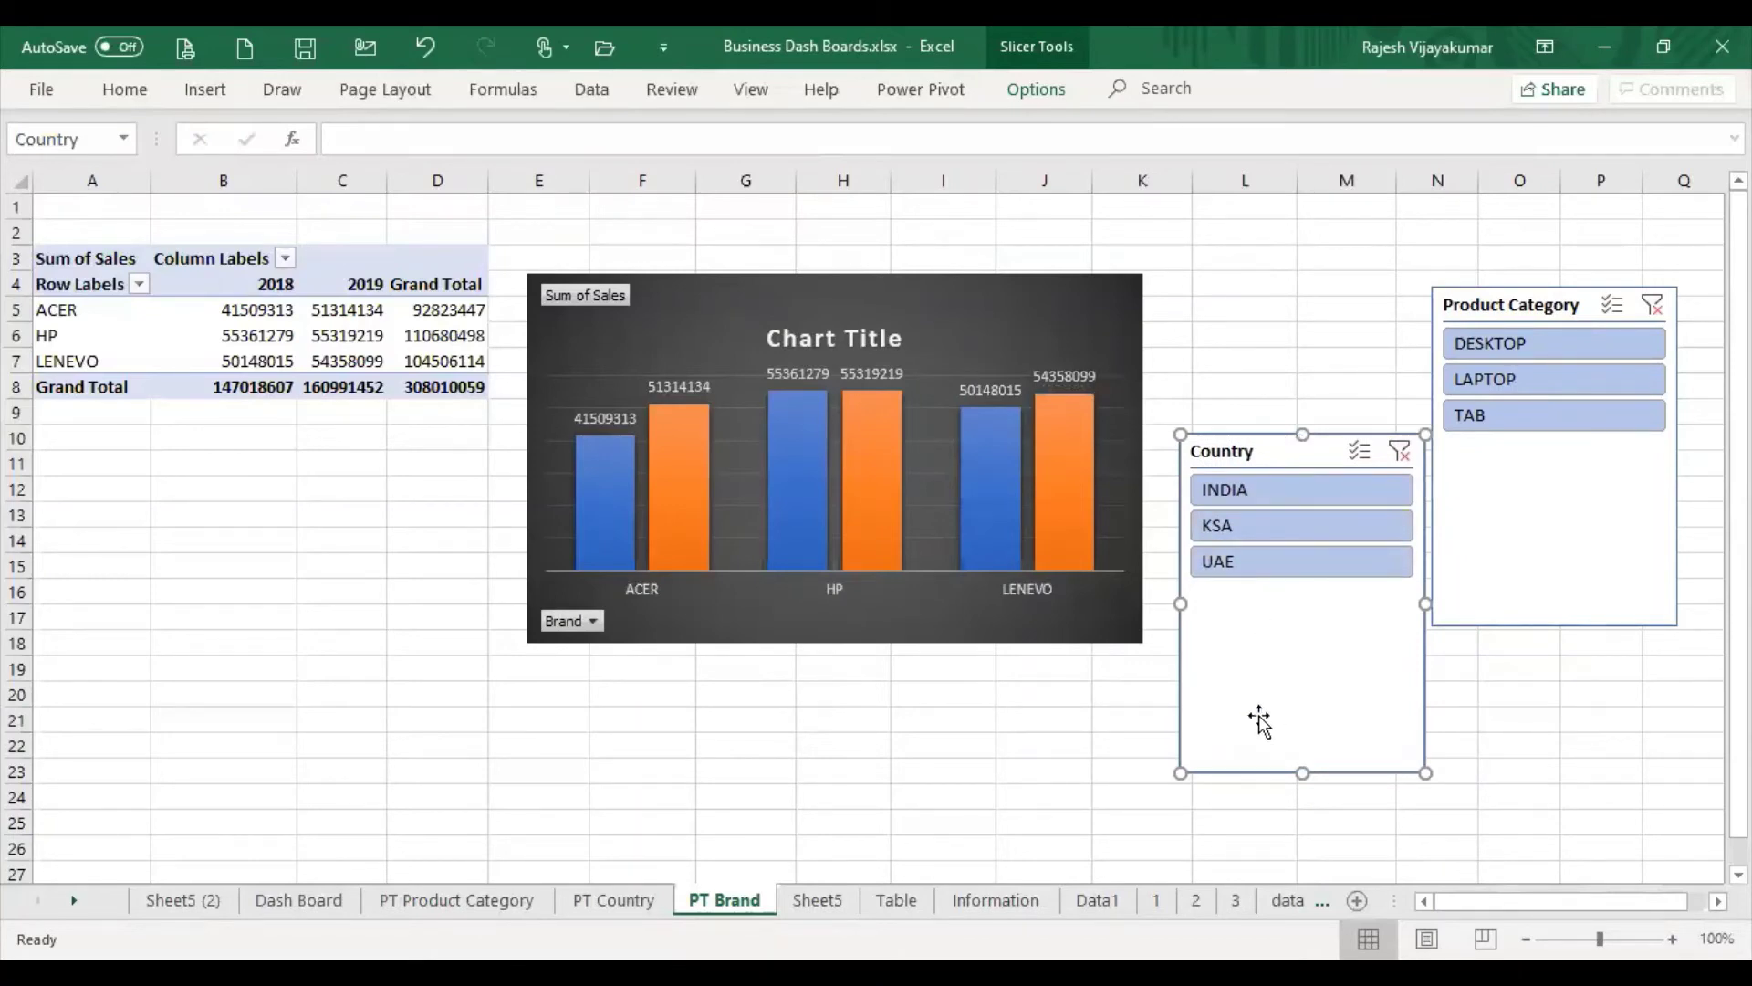
left_click(270, 902)
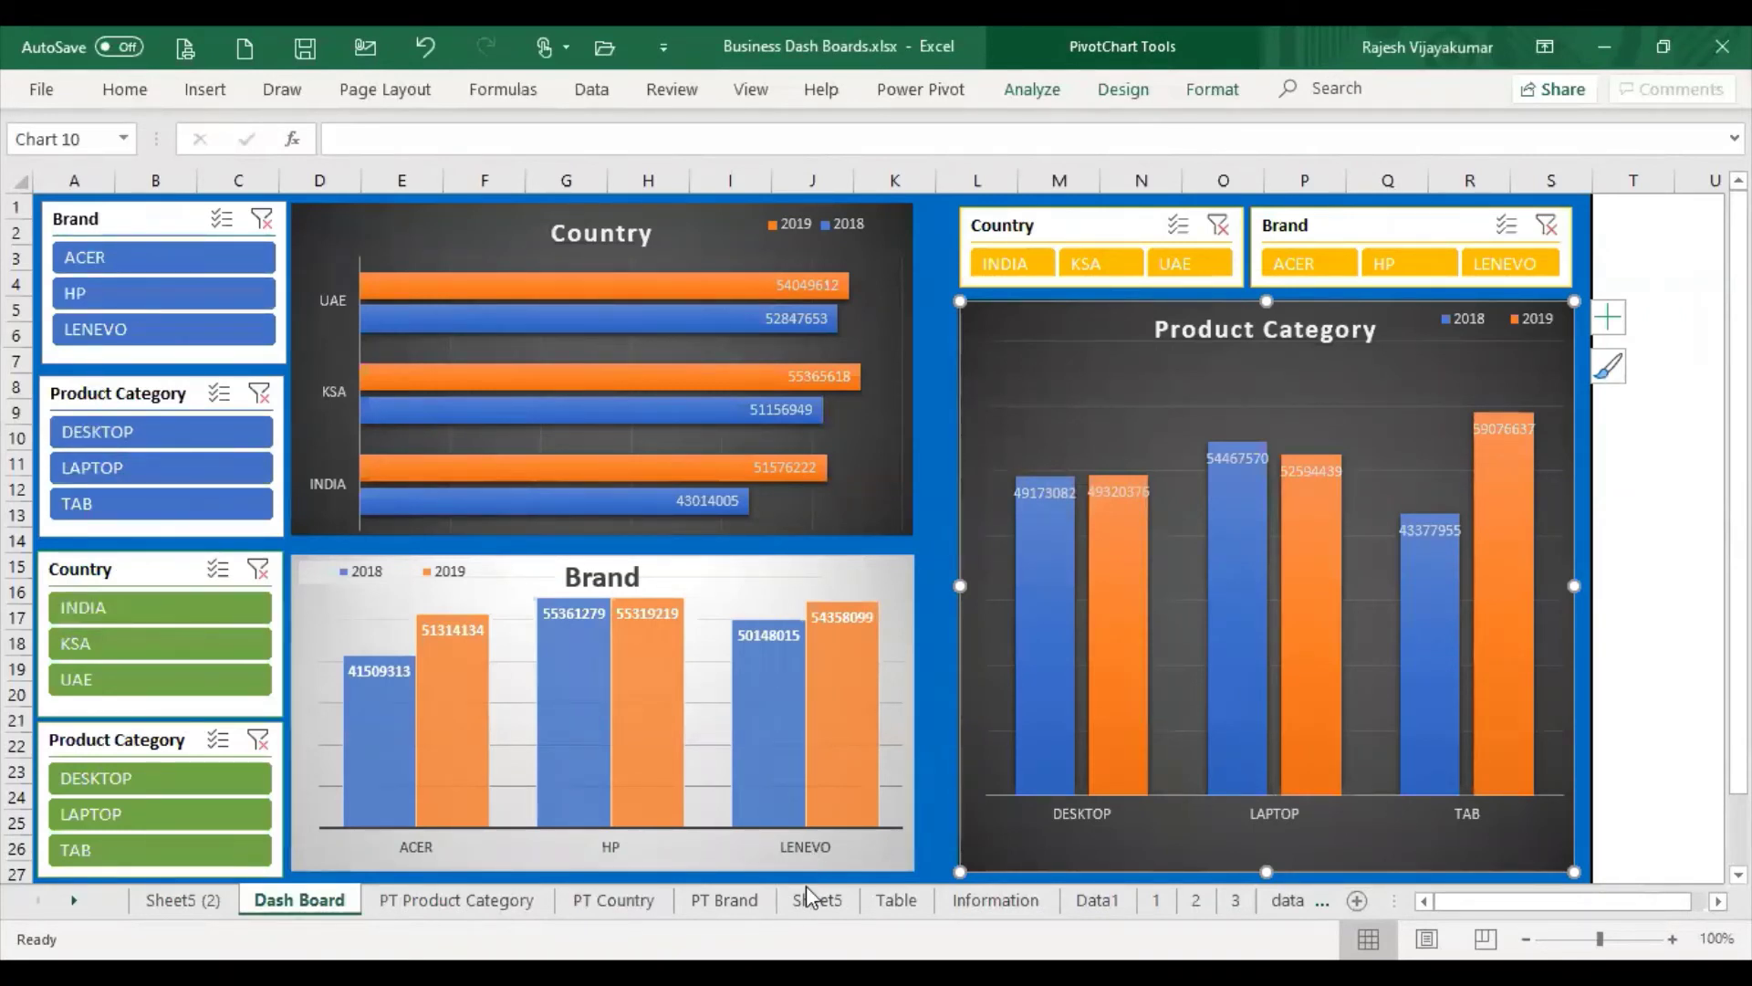
left_click(730, 899)
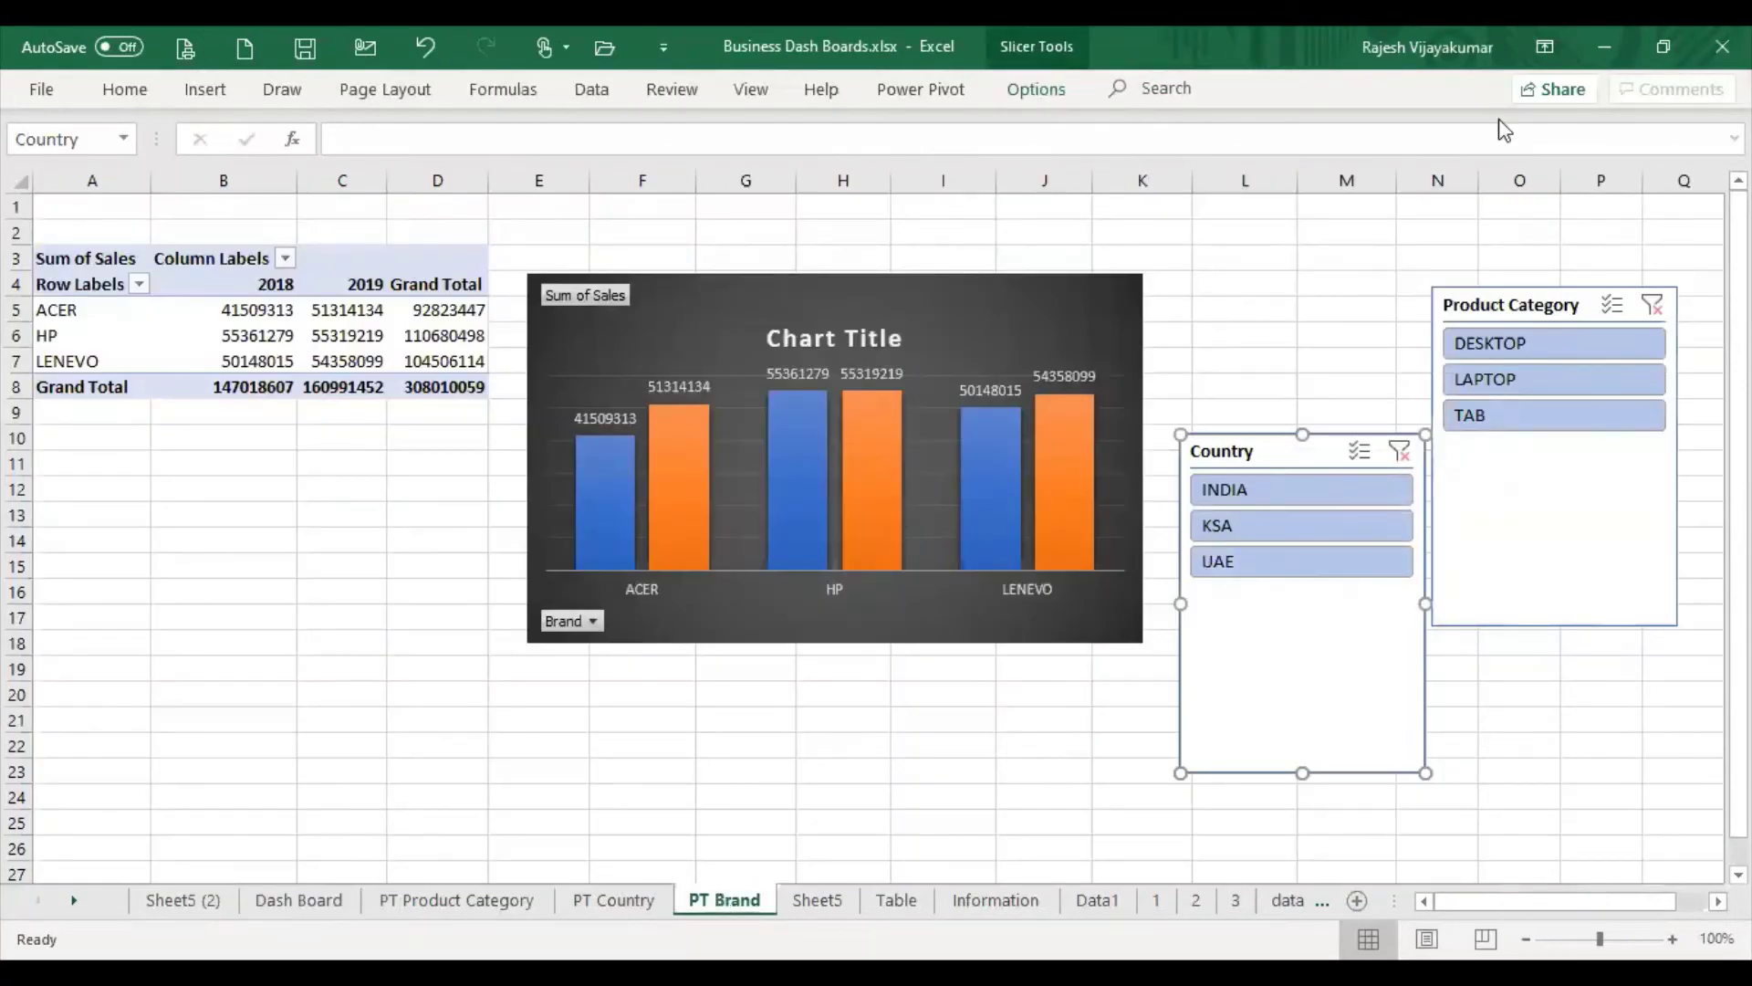
left_click(124, 91)
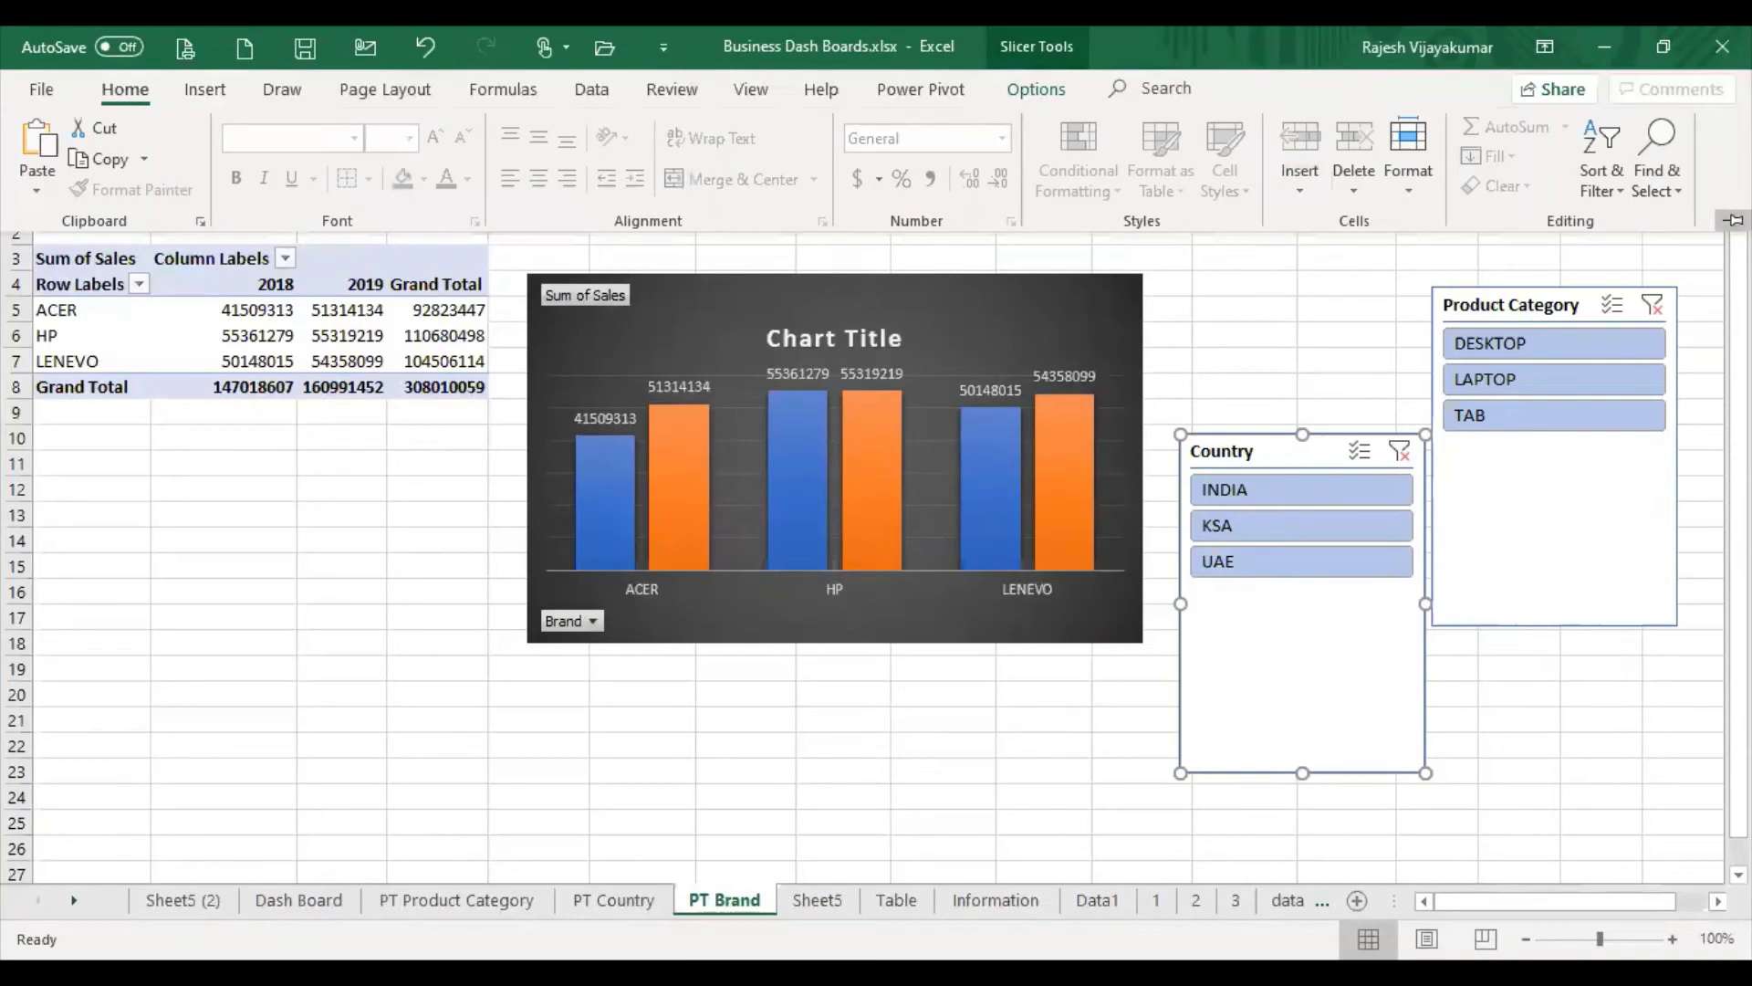
left_click(1733, 220)
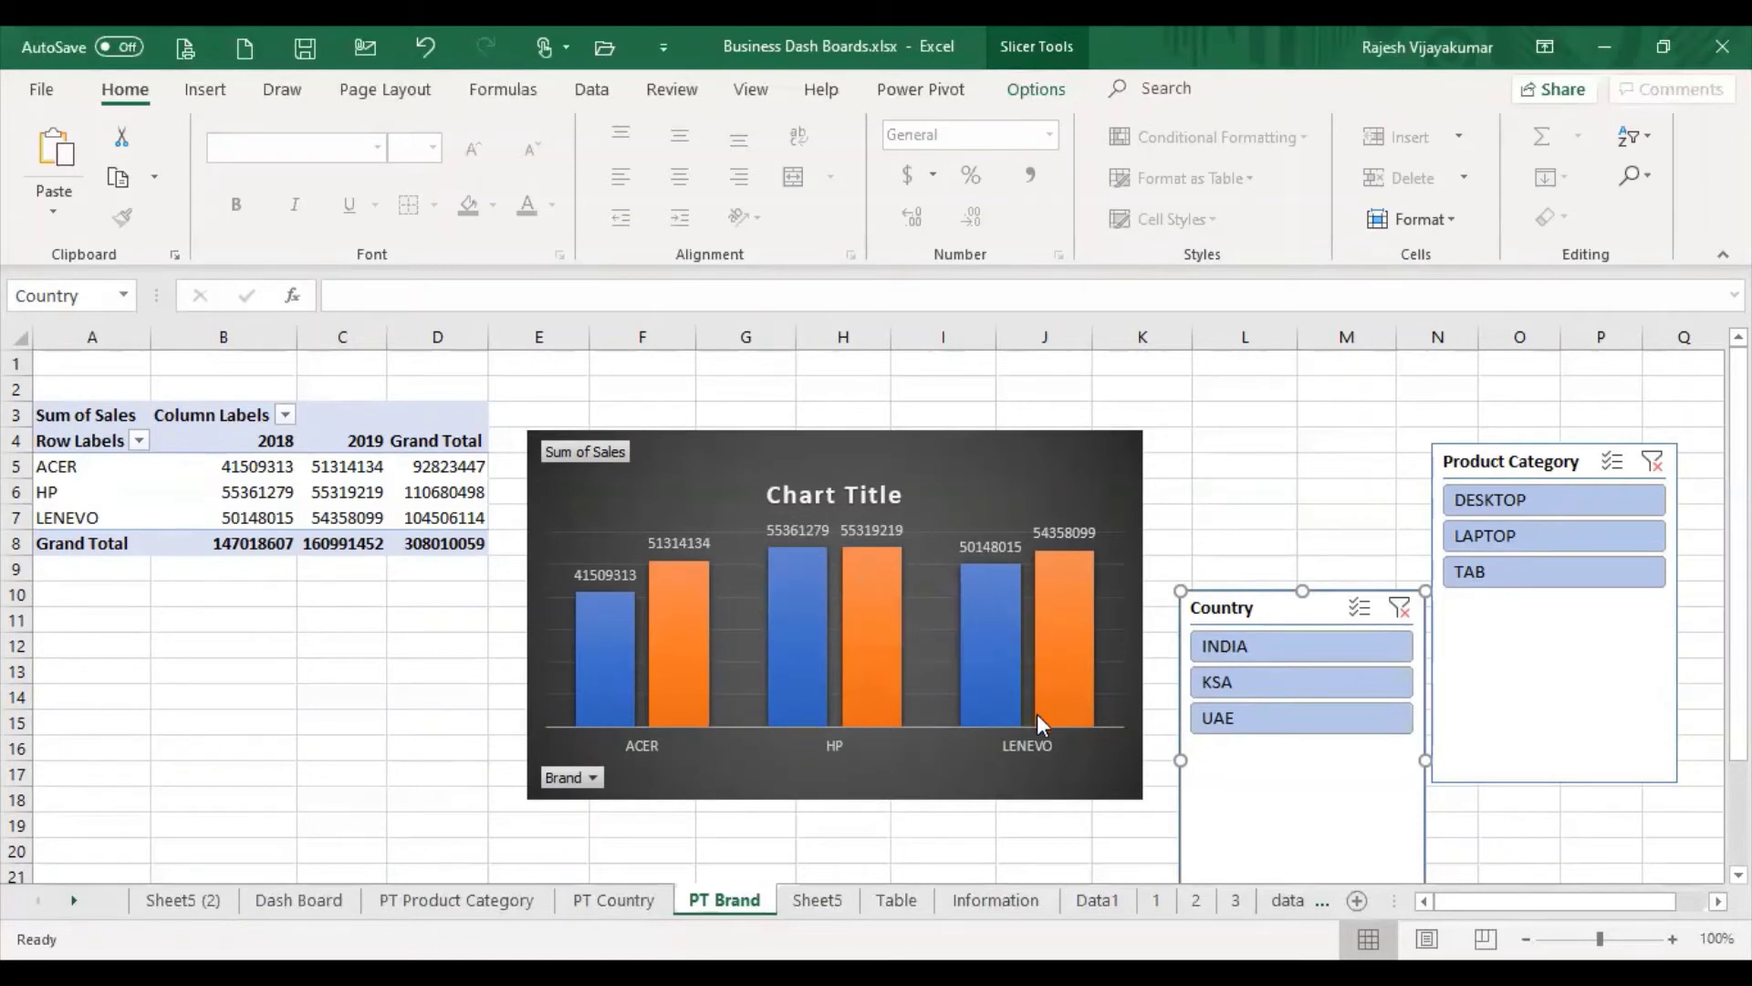
Filter the brand chart to INDIA, KSA and UAE one at a time
left_click(1252, 642)
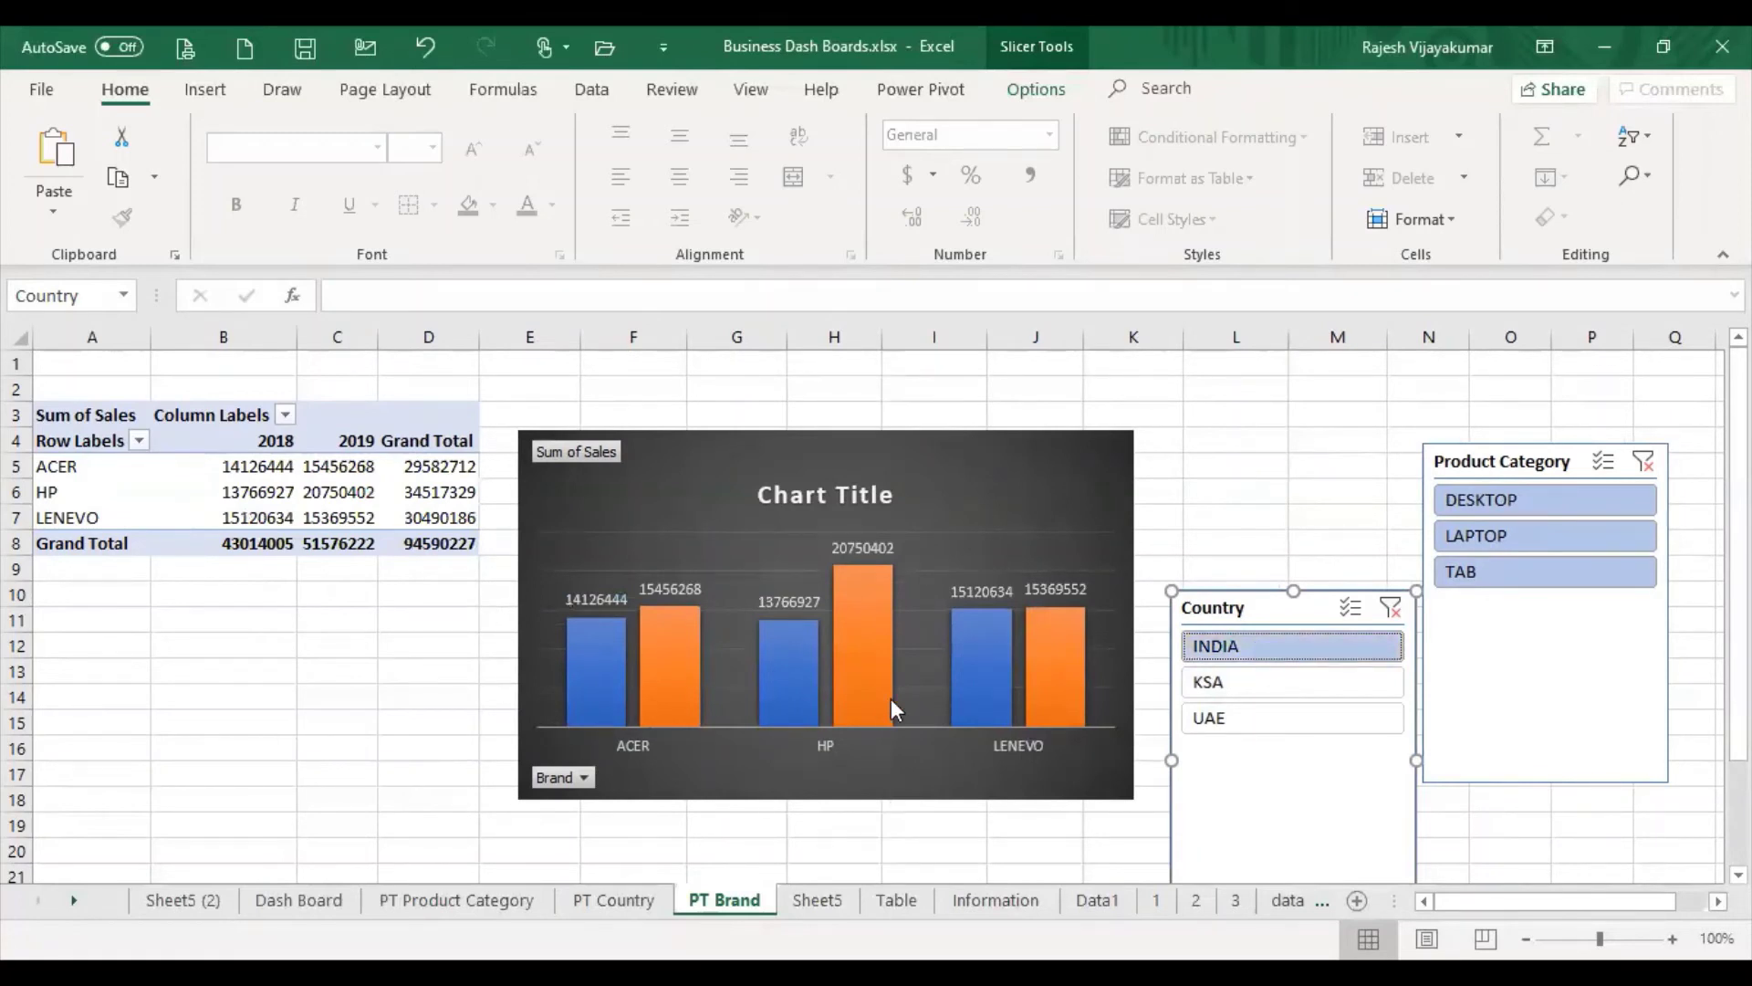
left_click(1232, 681)
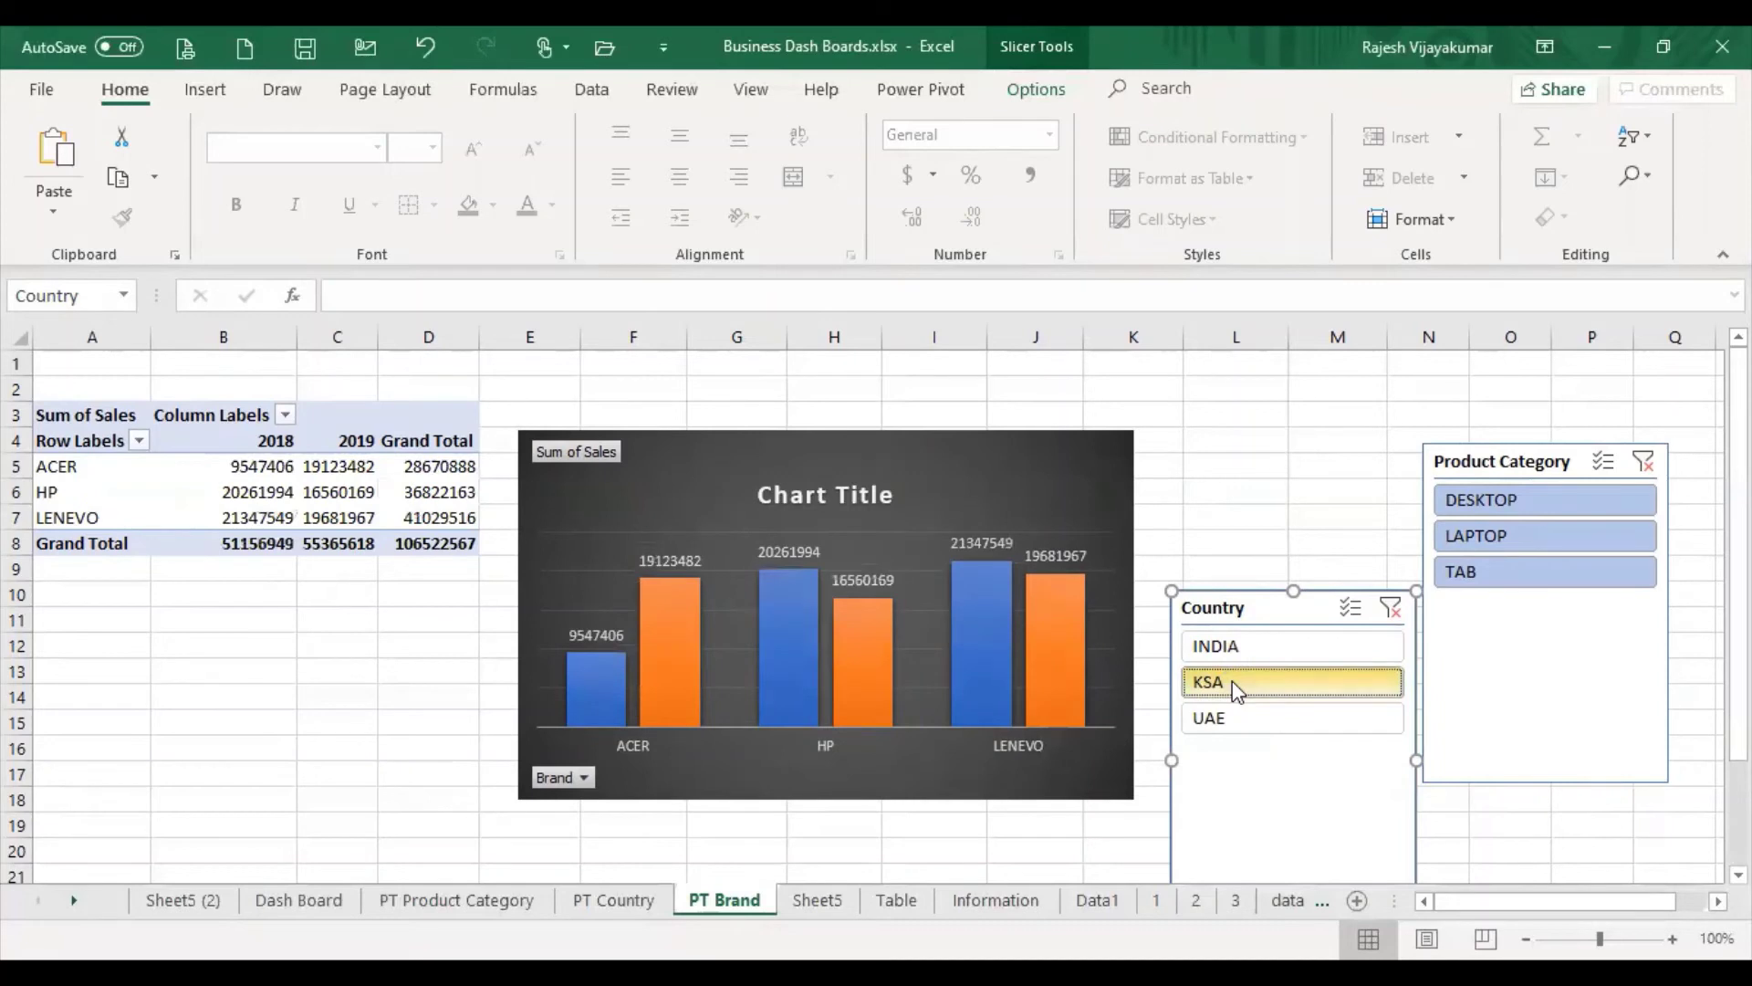
left_click(1235, 726)
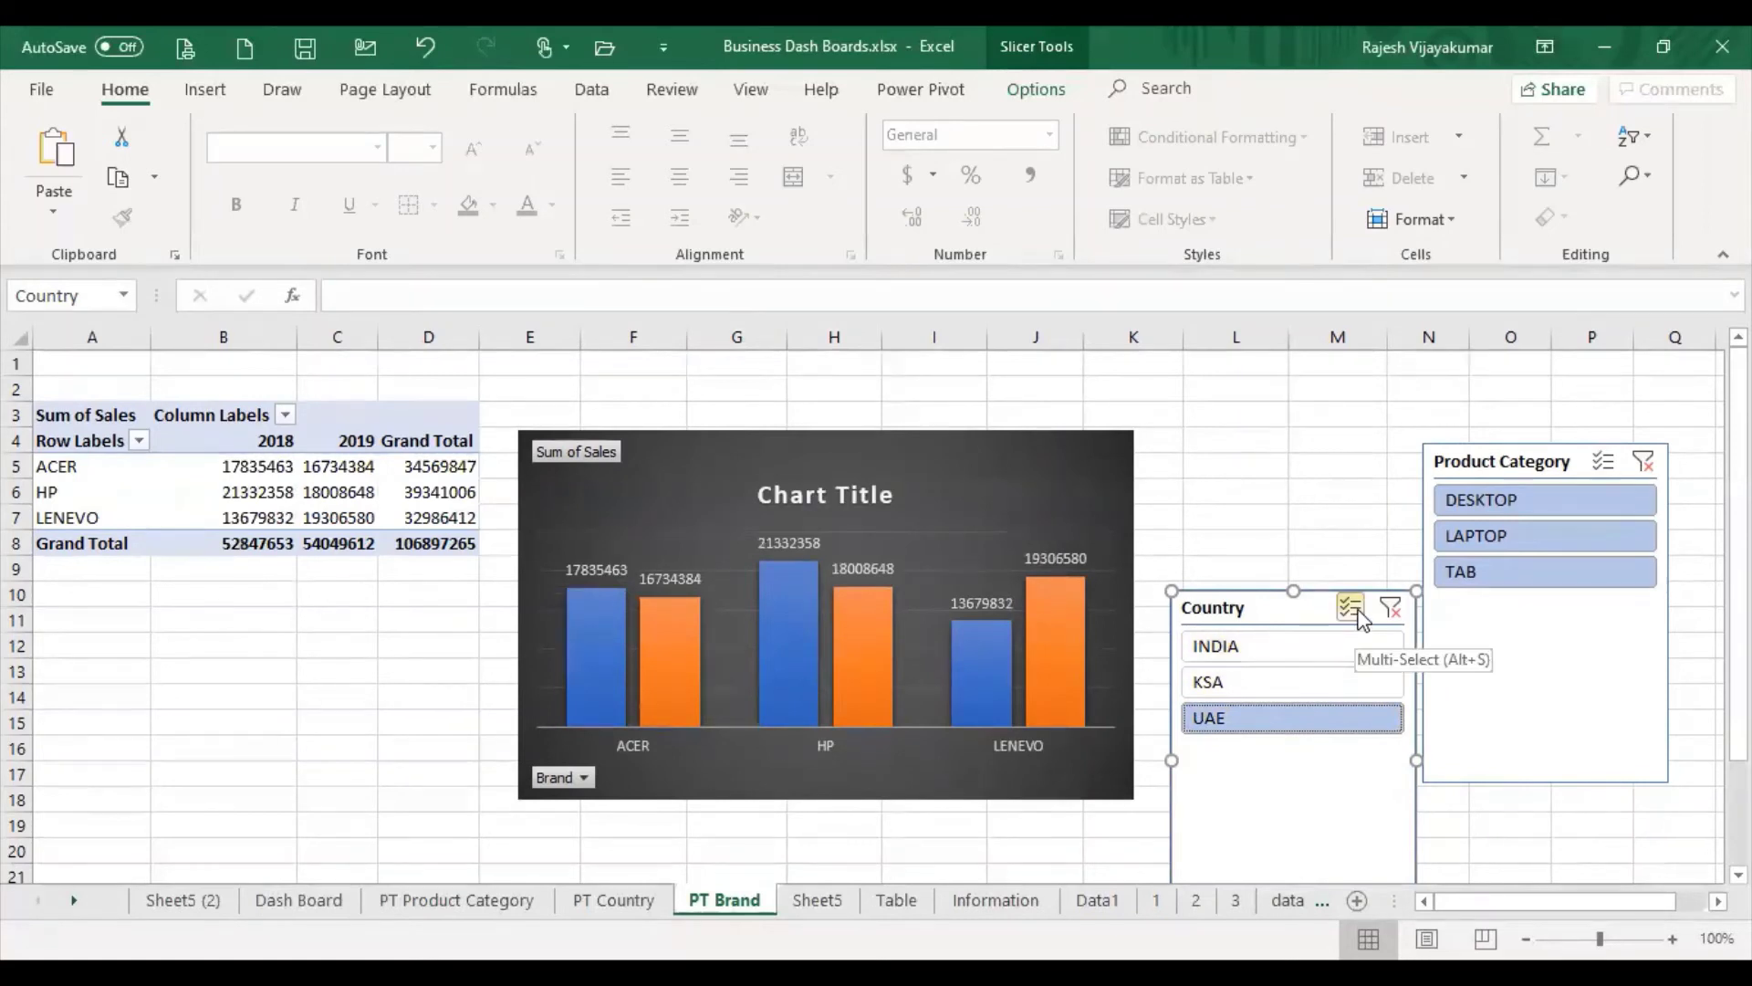
Turn on Multi-Select and toggle countries, ending with INDIA, KSA and UAE all included
left_click(1351, 607)
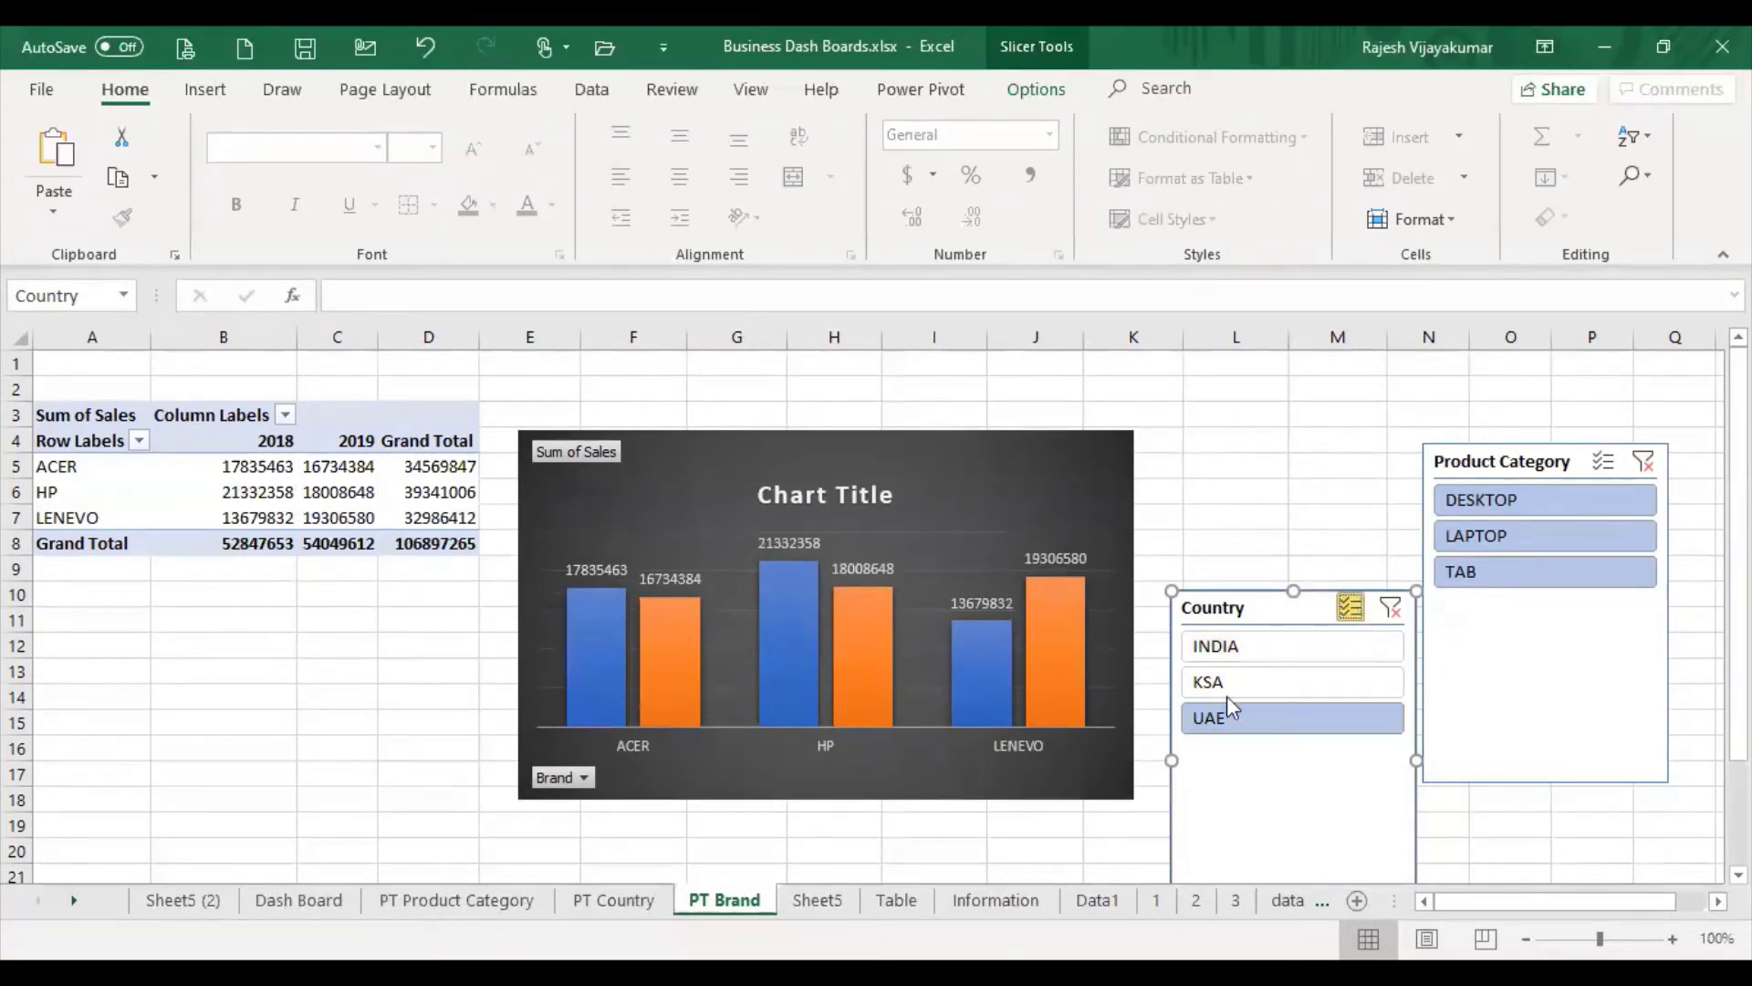
left_click(1270, 680)
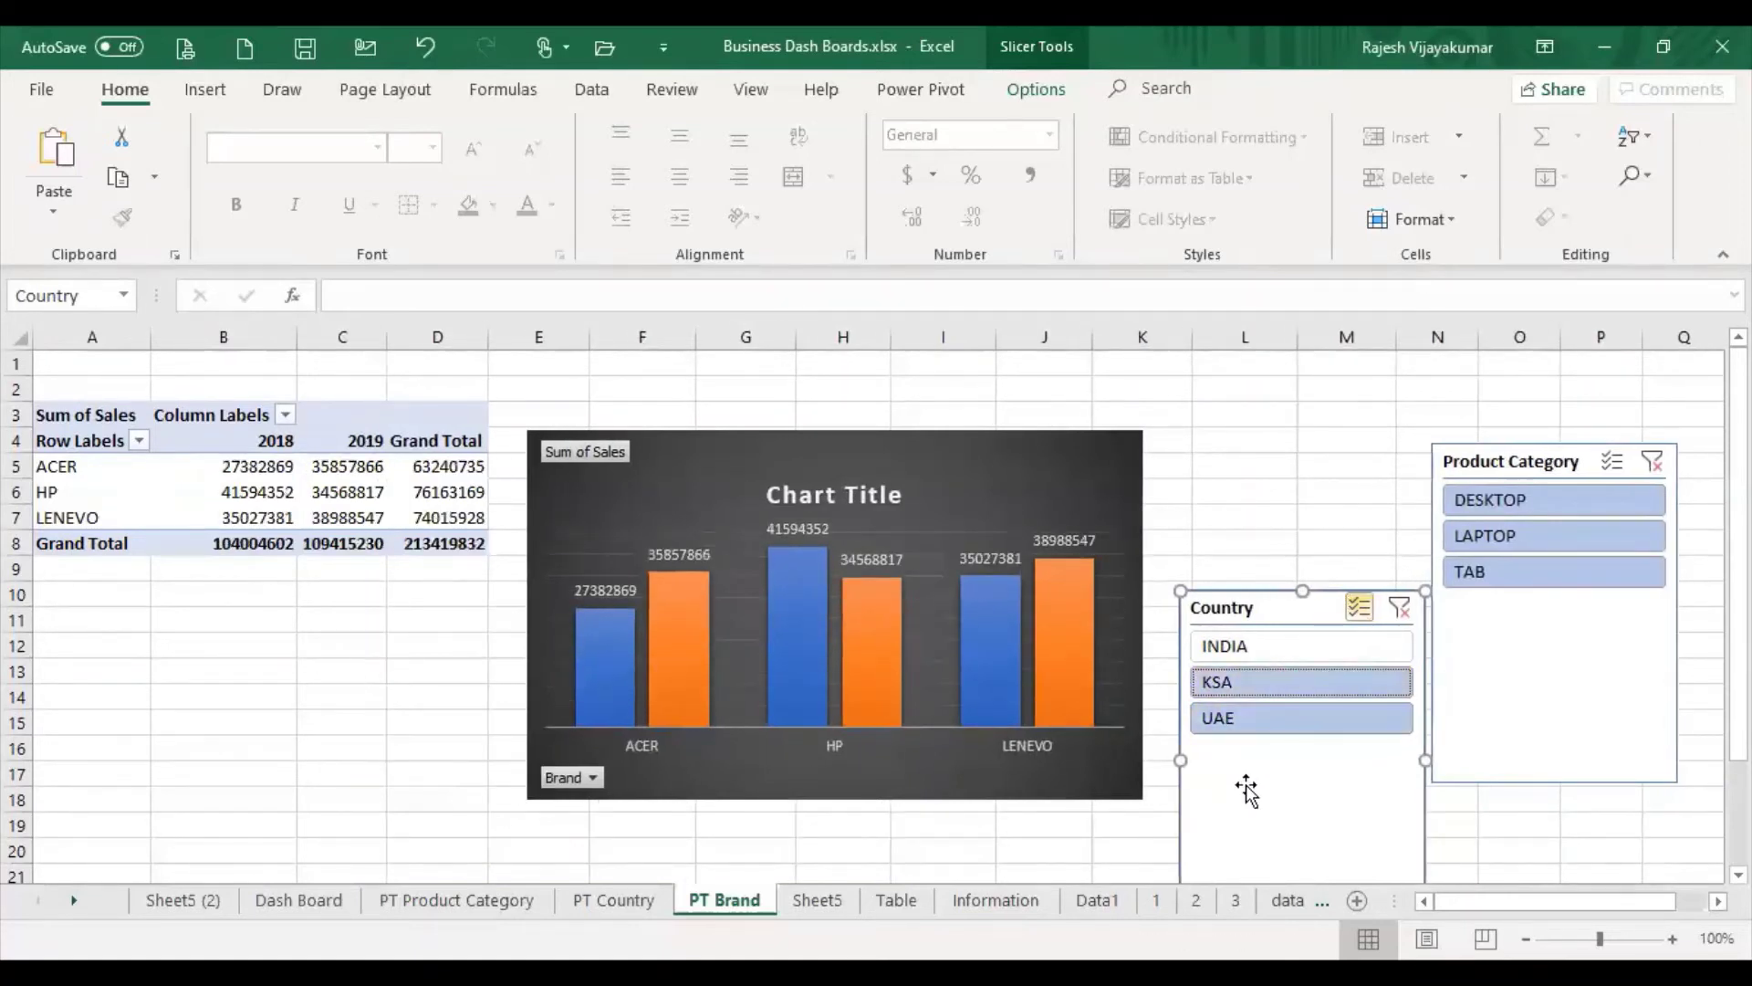
left_click(1241, 650)
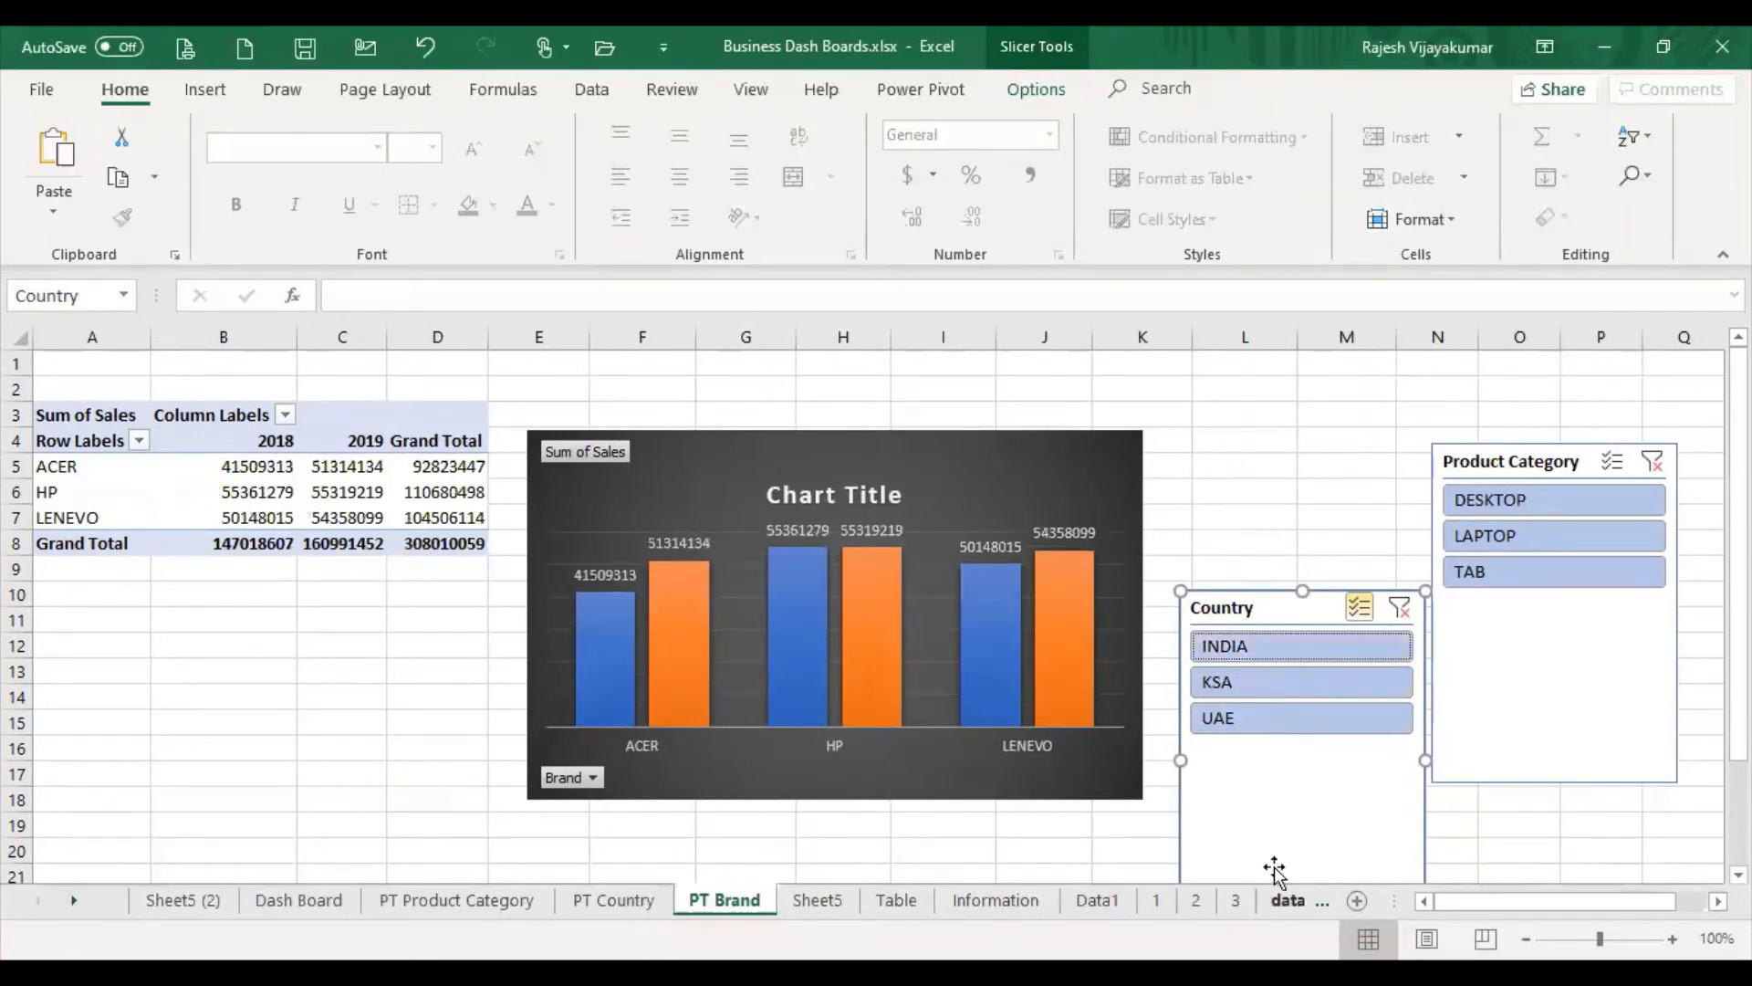
left_click(1271, 654)
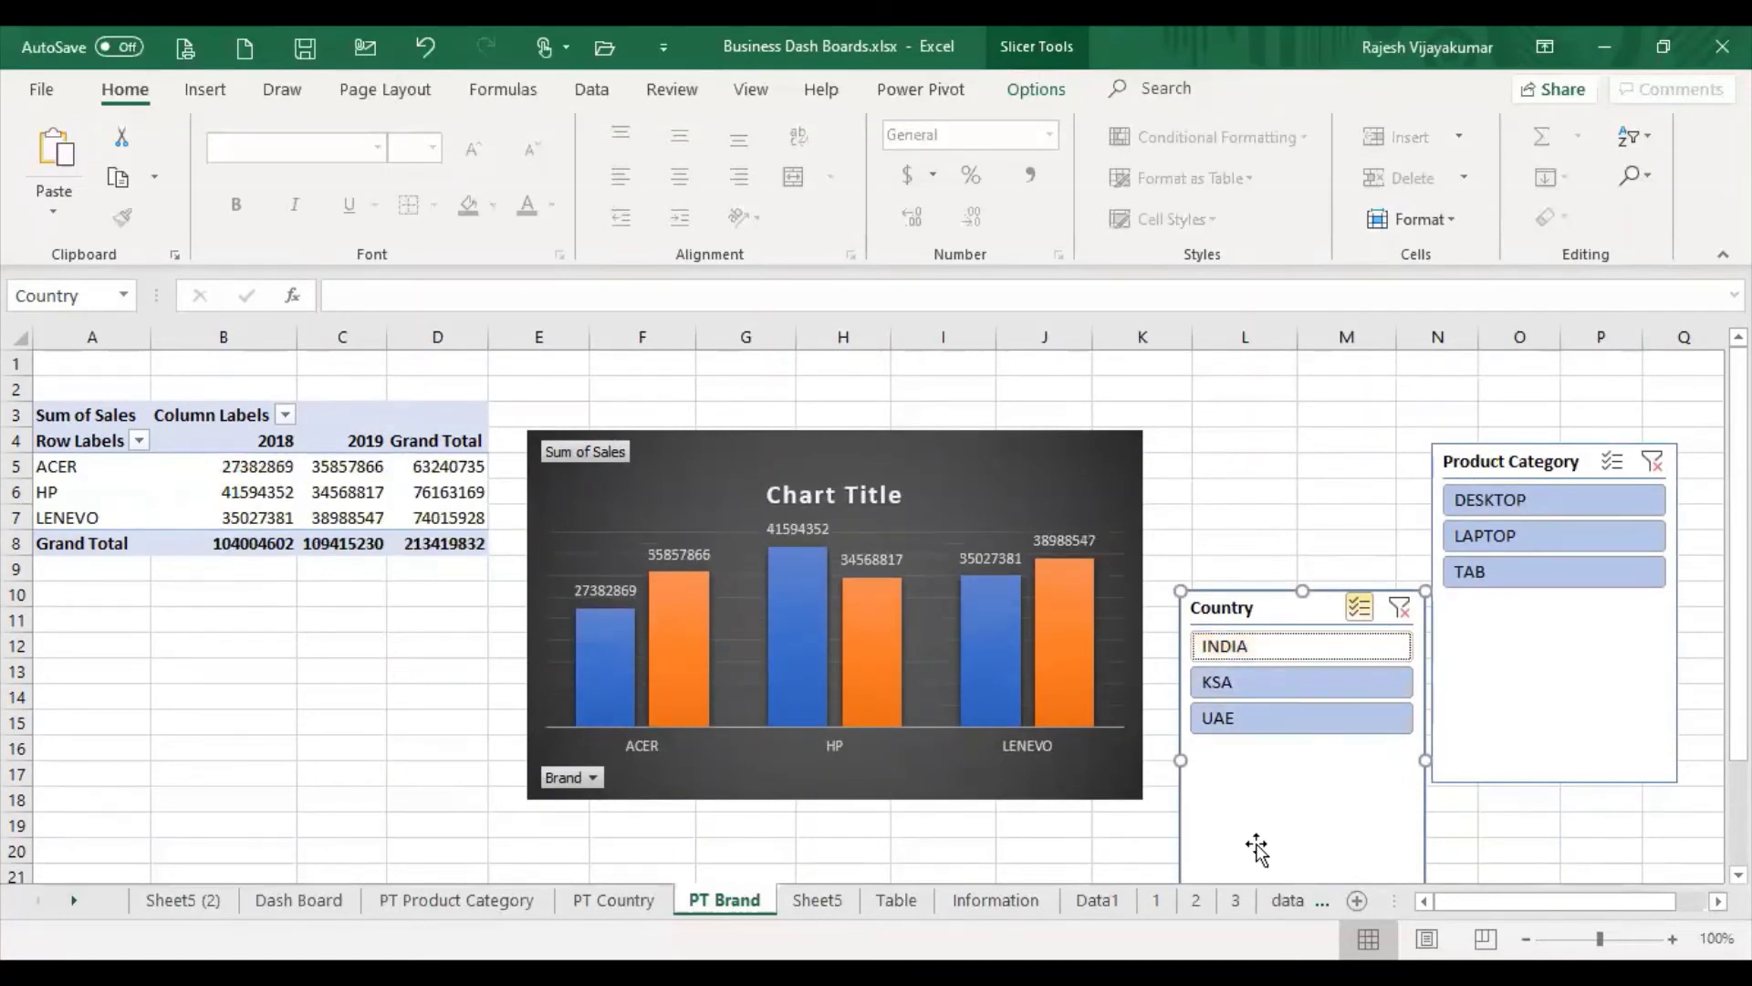
left_click(1258, 721)
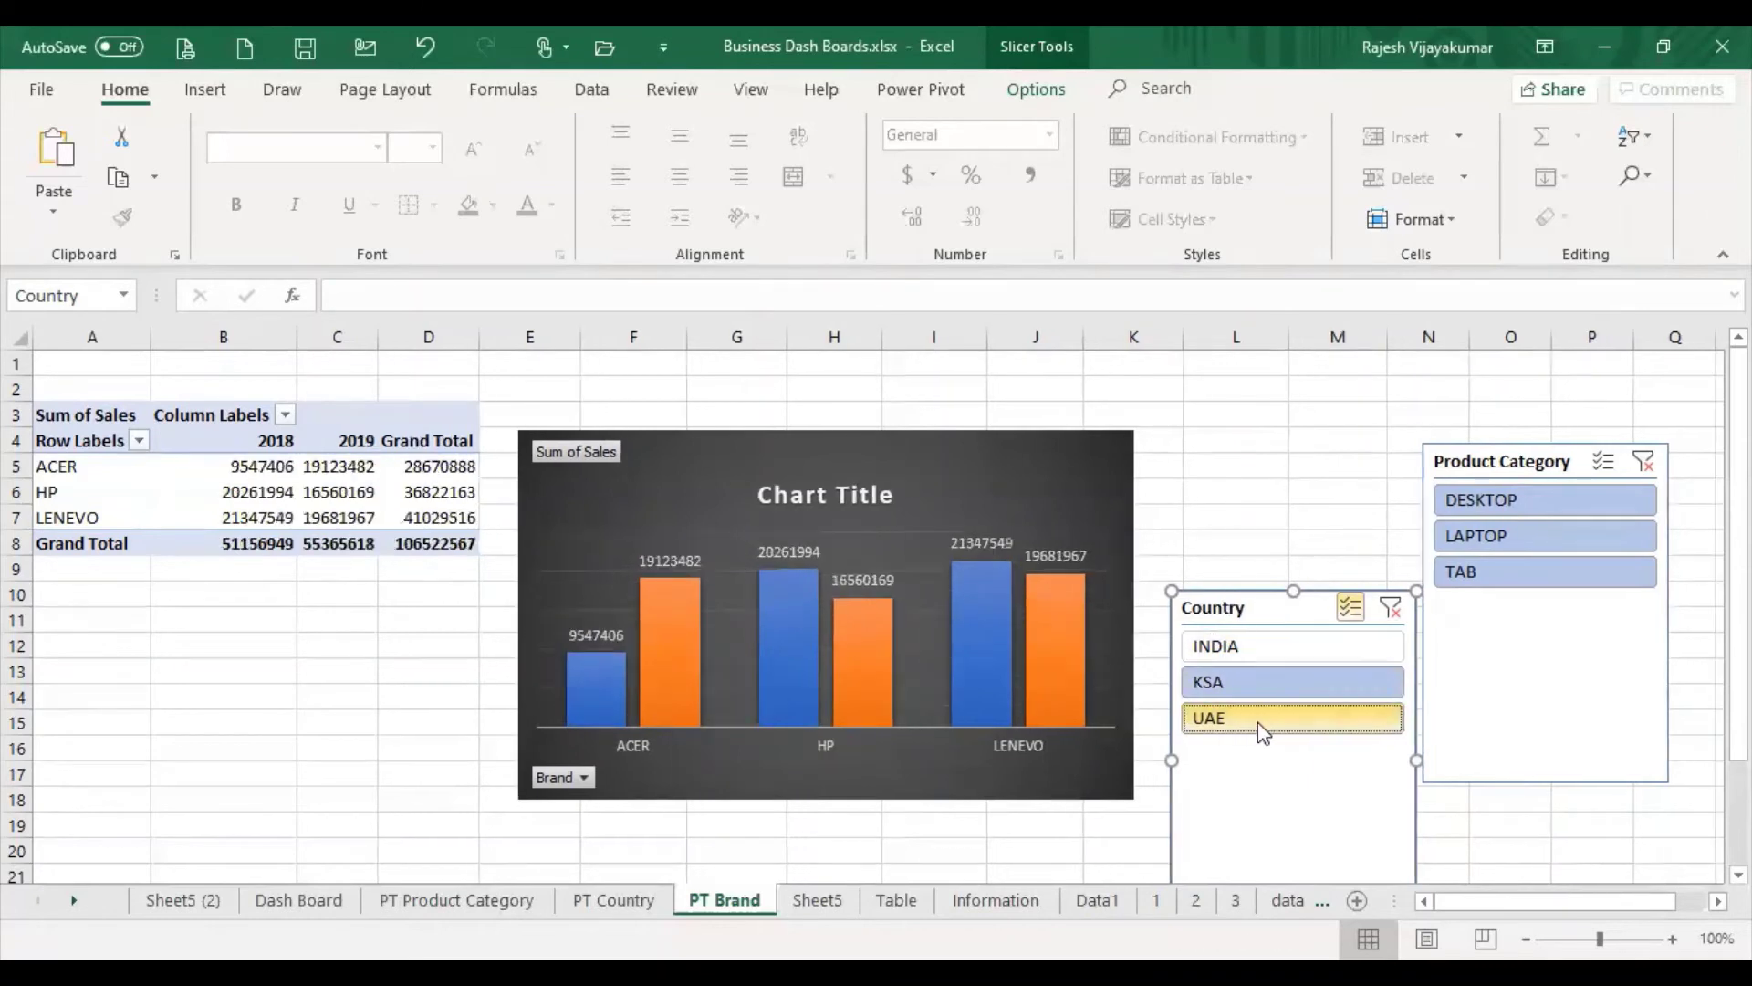
left_click(1277, 645)
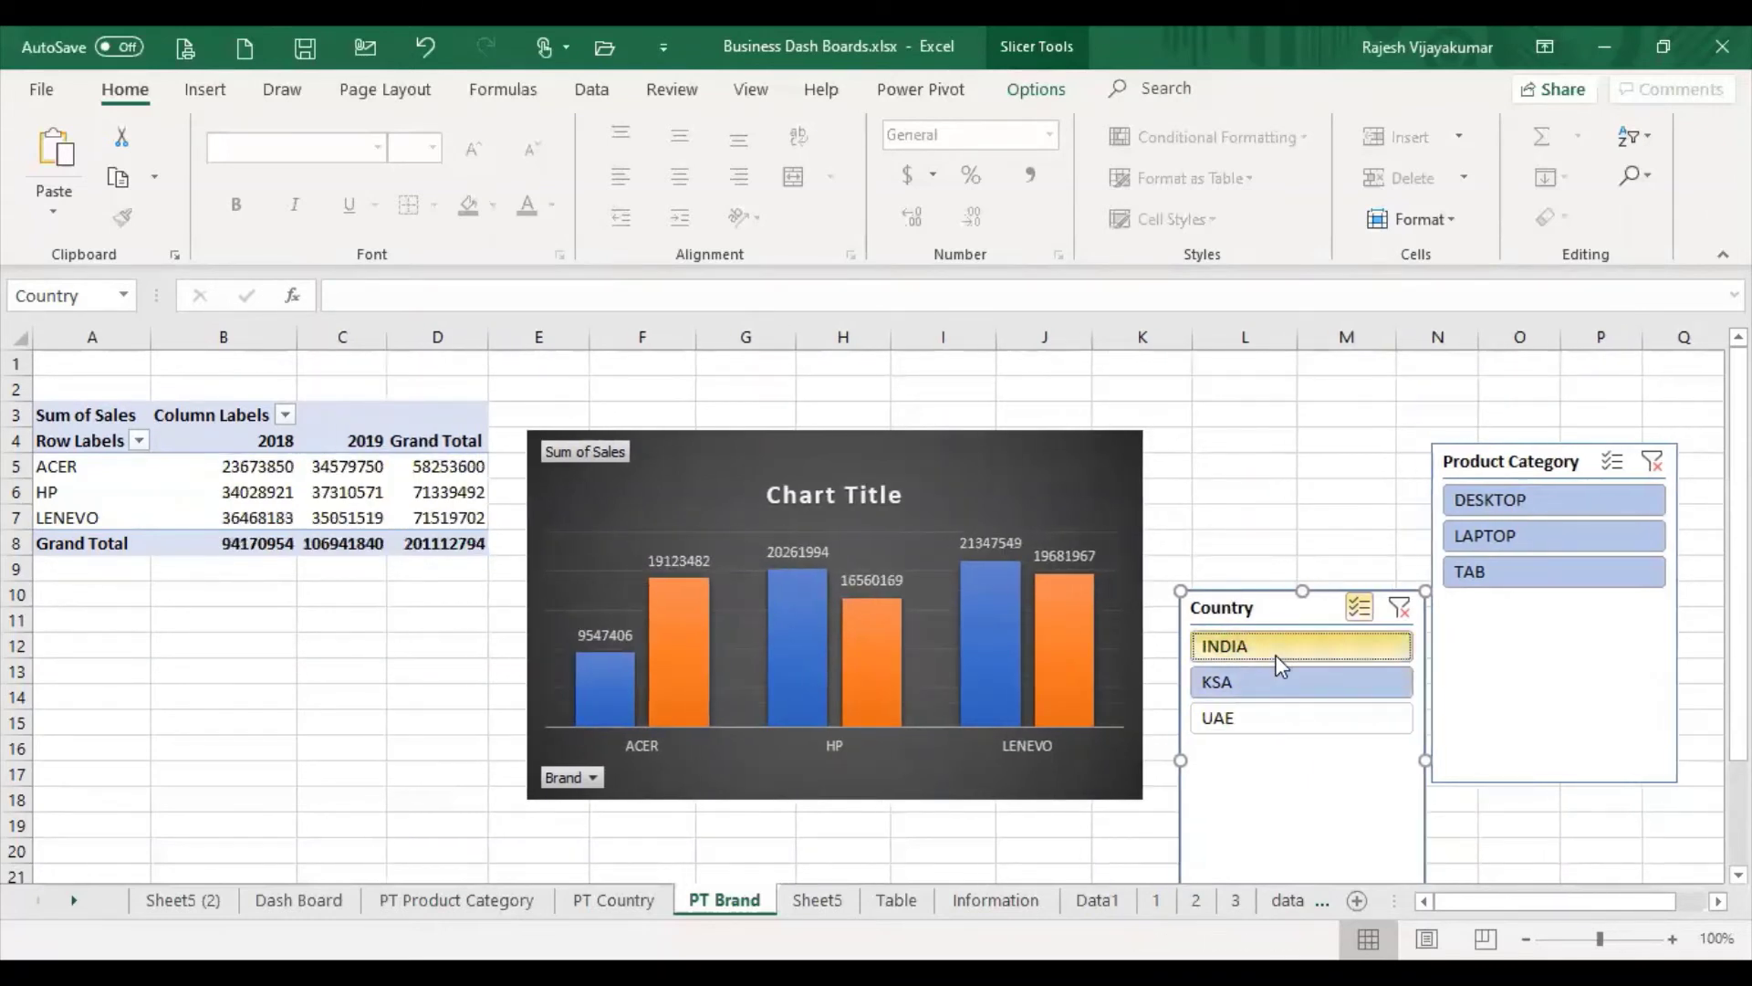
left_click(1270, 718)
left_click(1270, 714)
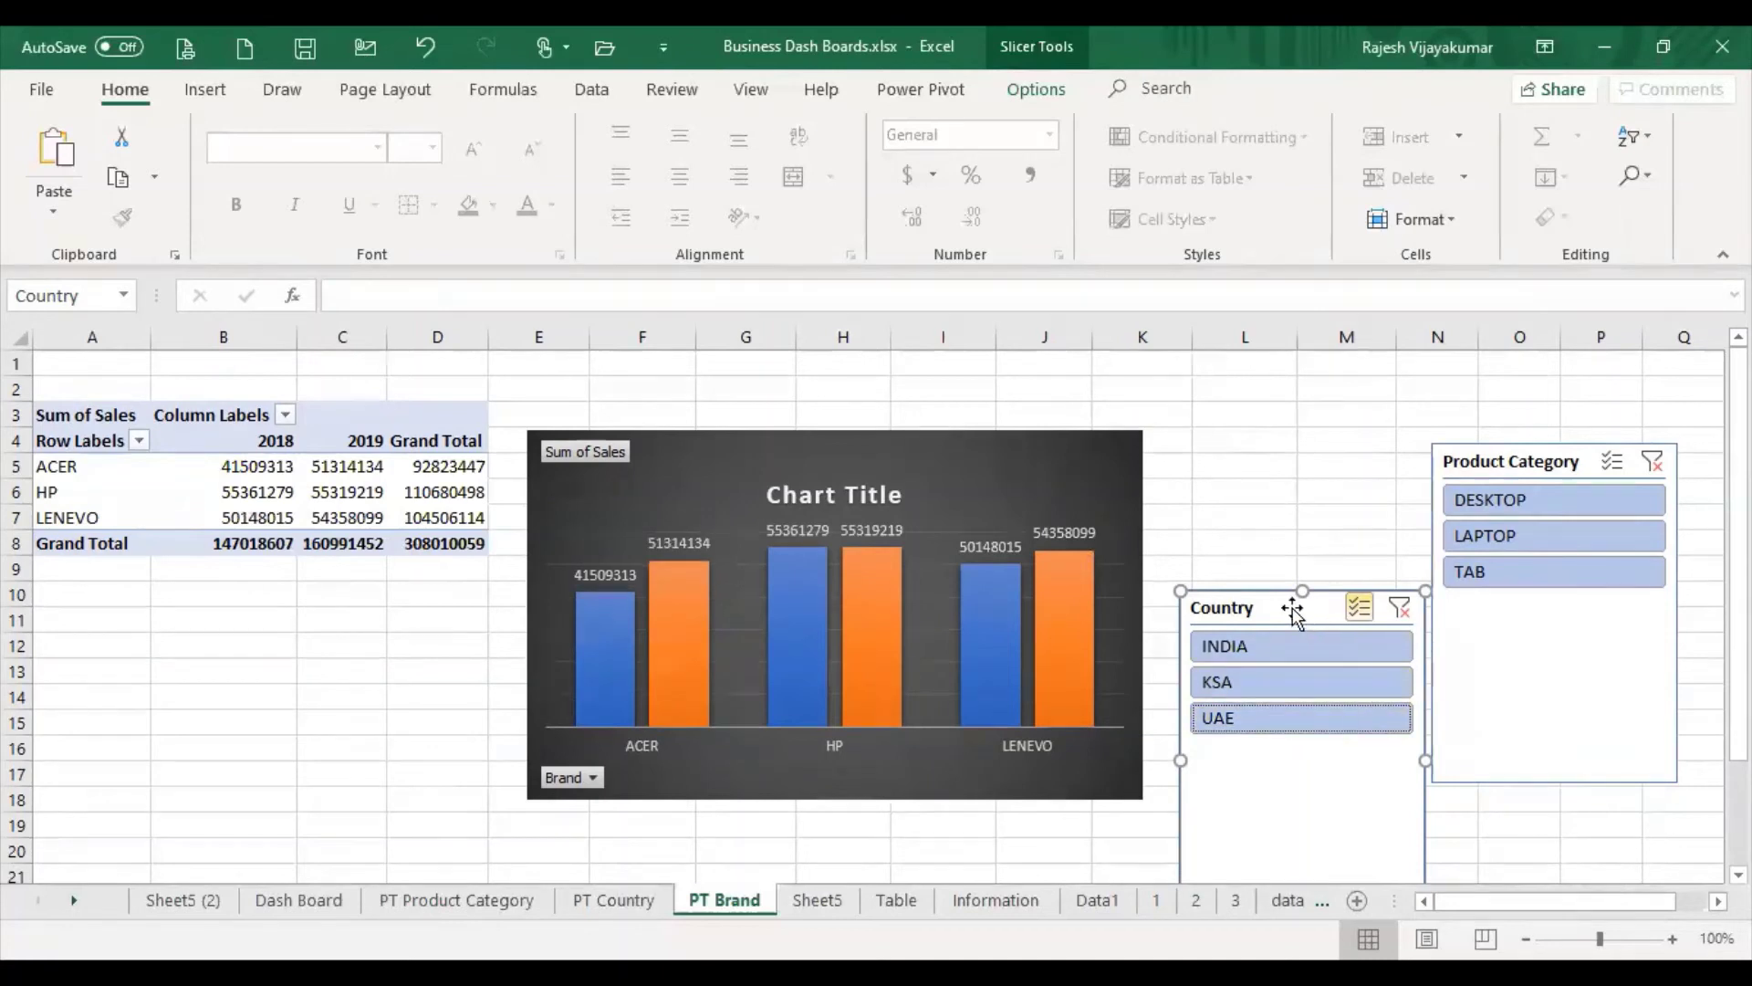
Align the Country slicer level with Product Category, then select the Dash Board's Country chart
left_click_drag(1291, 609, 1270, 460)
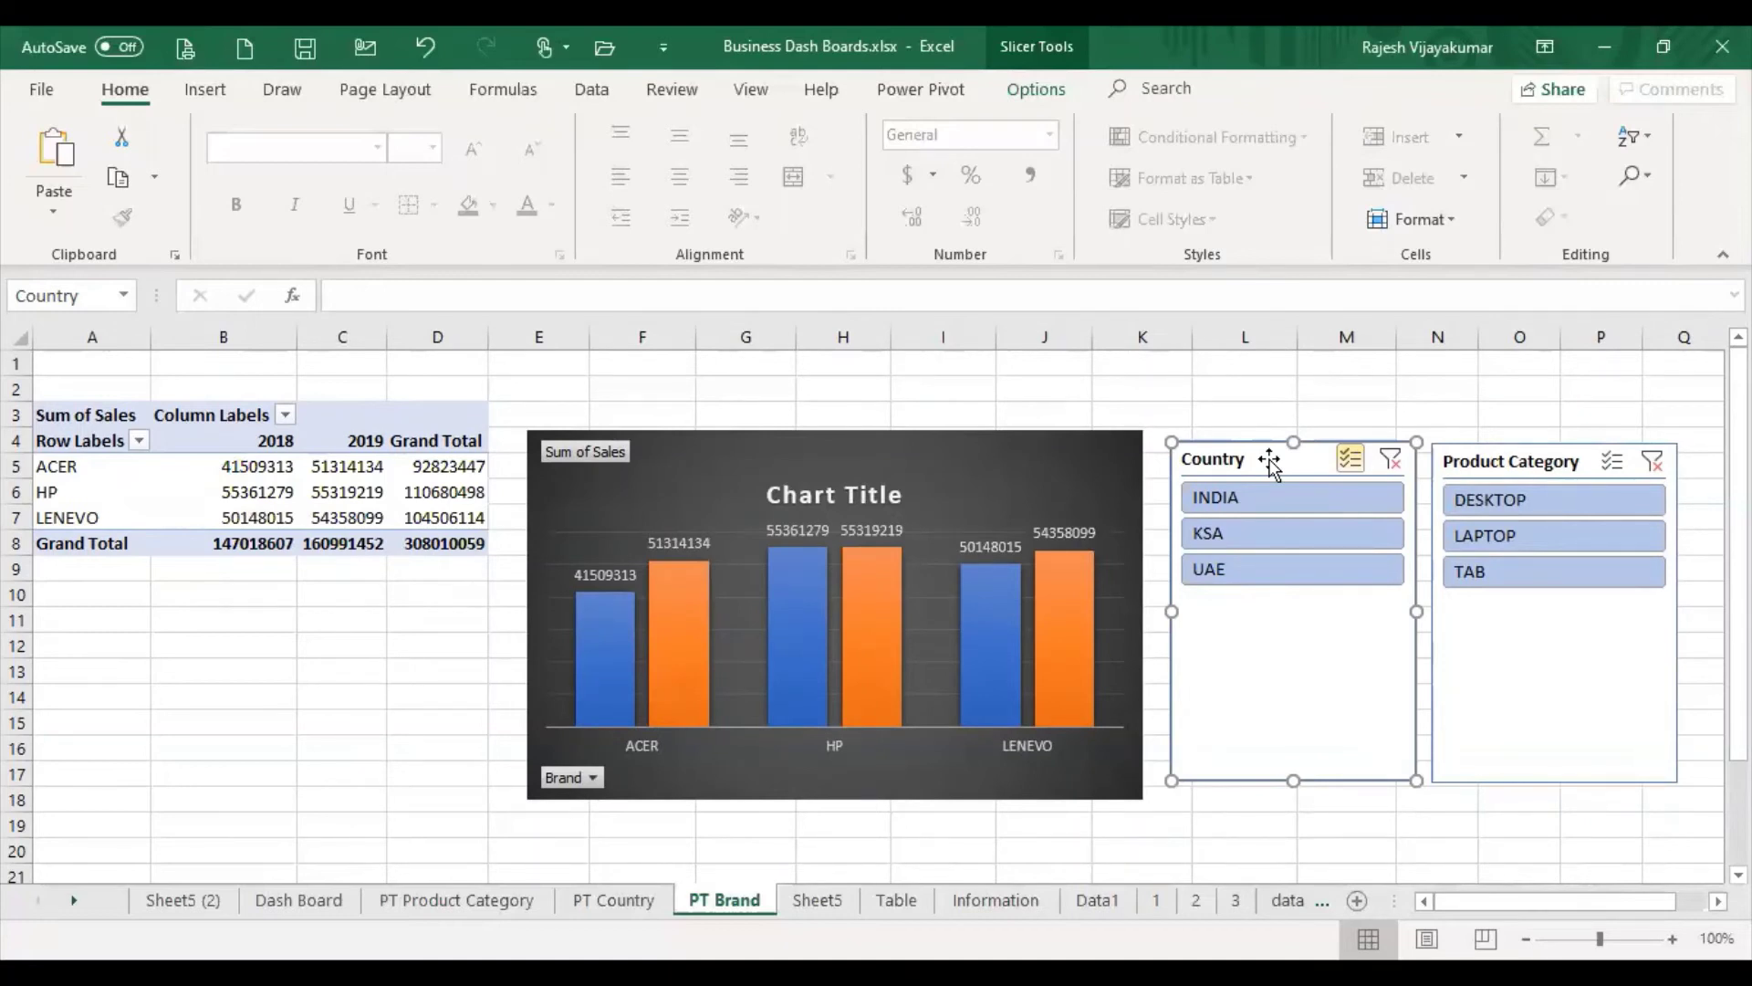
left_click(299, 899)
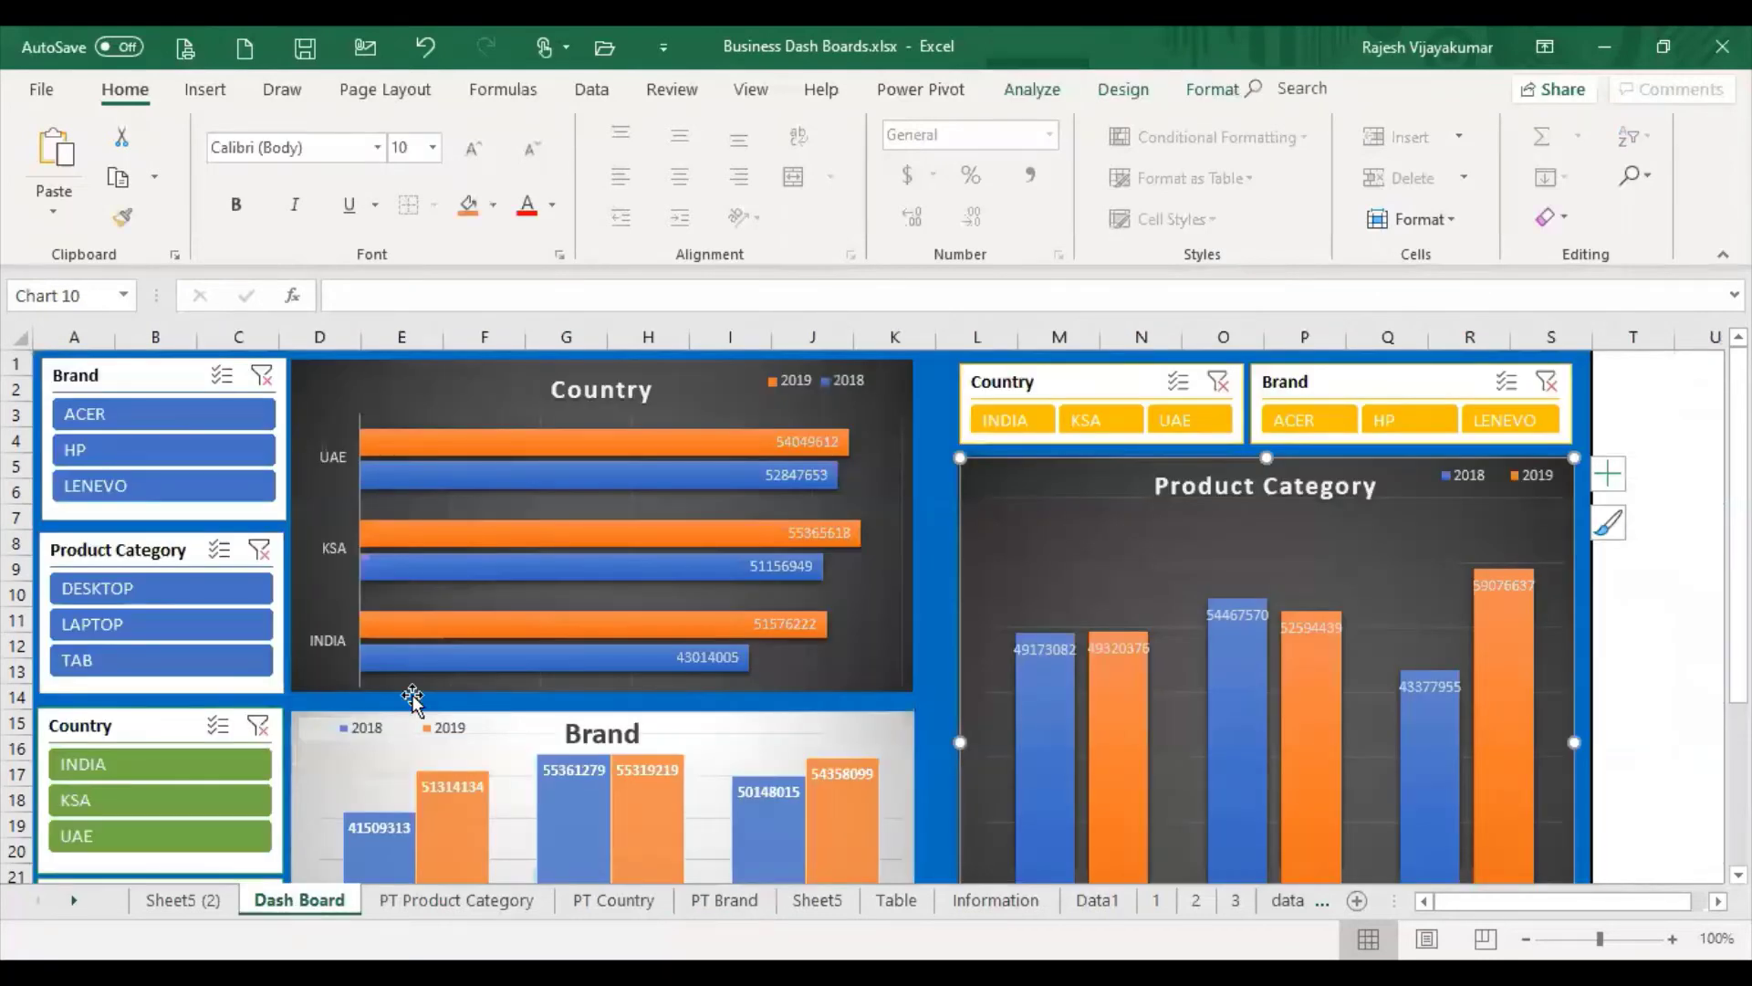
left_click(607, 511)
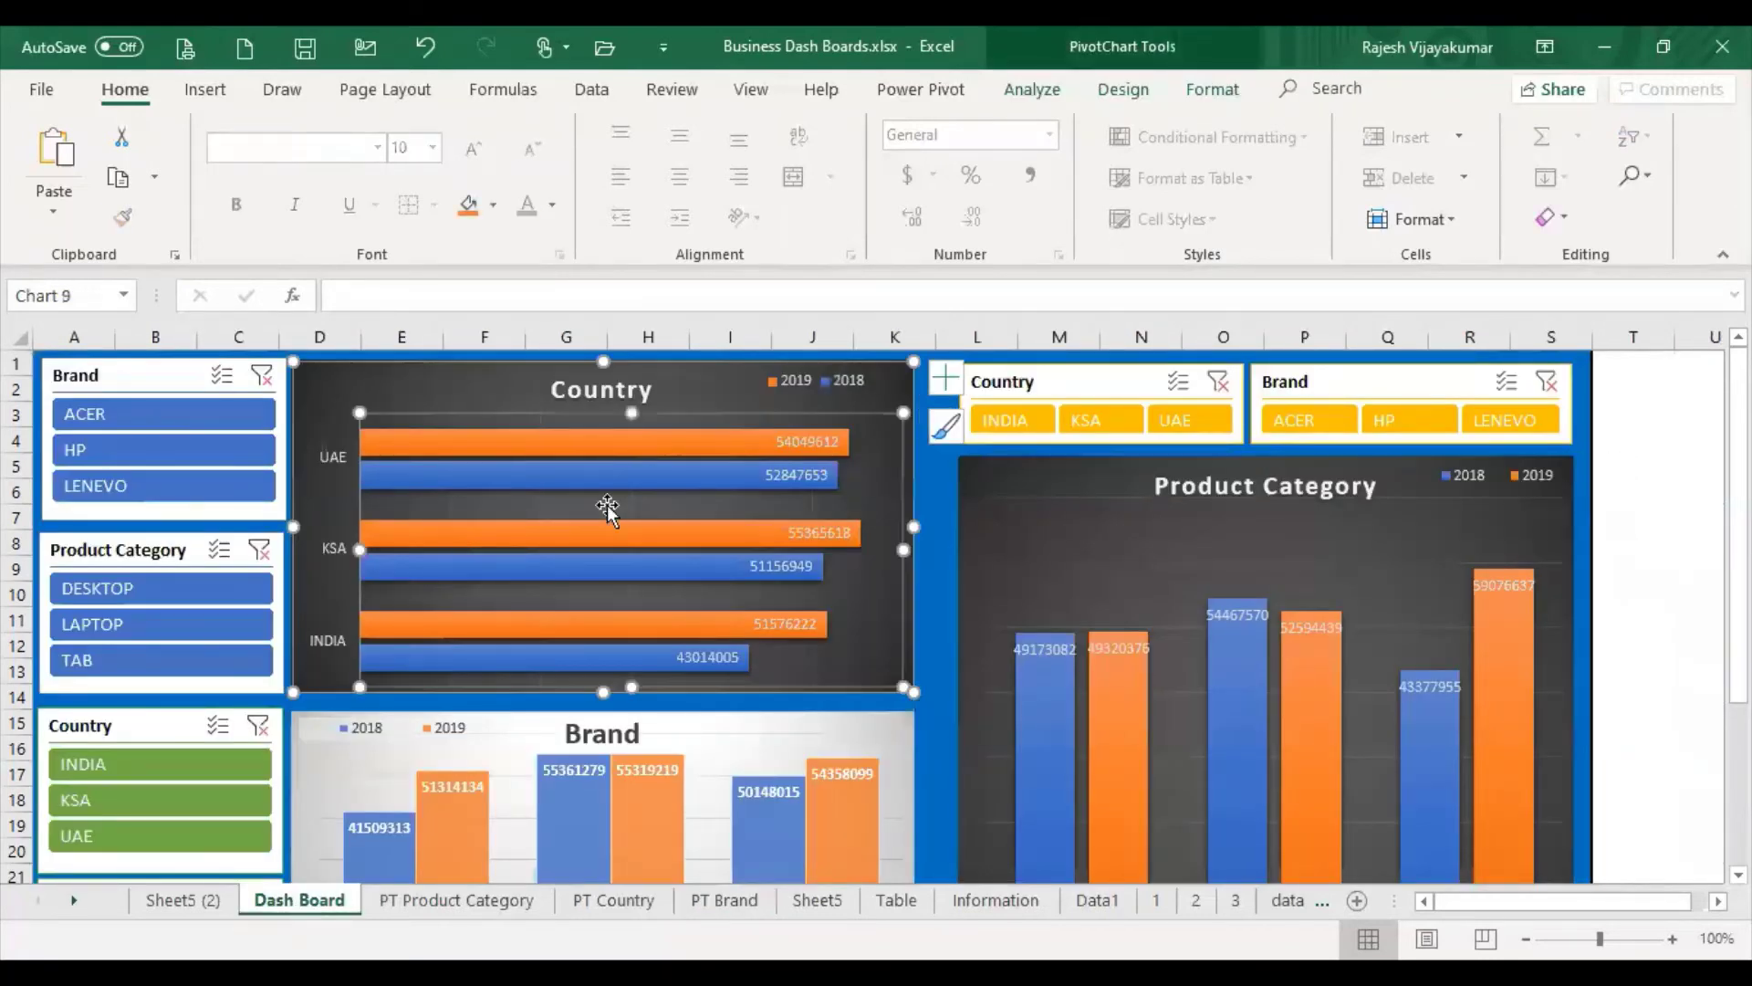
left_click(708, 399)
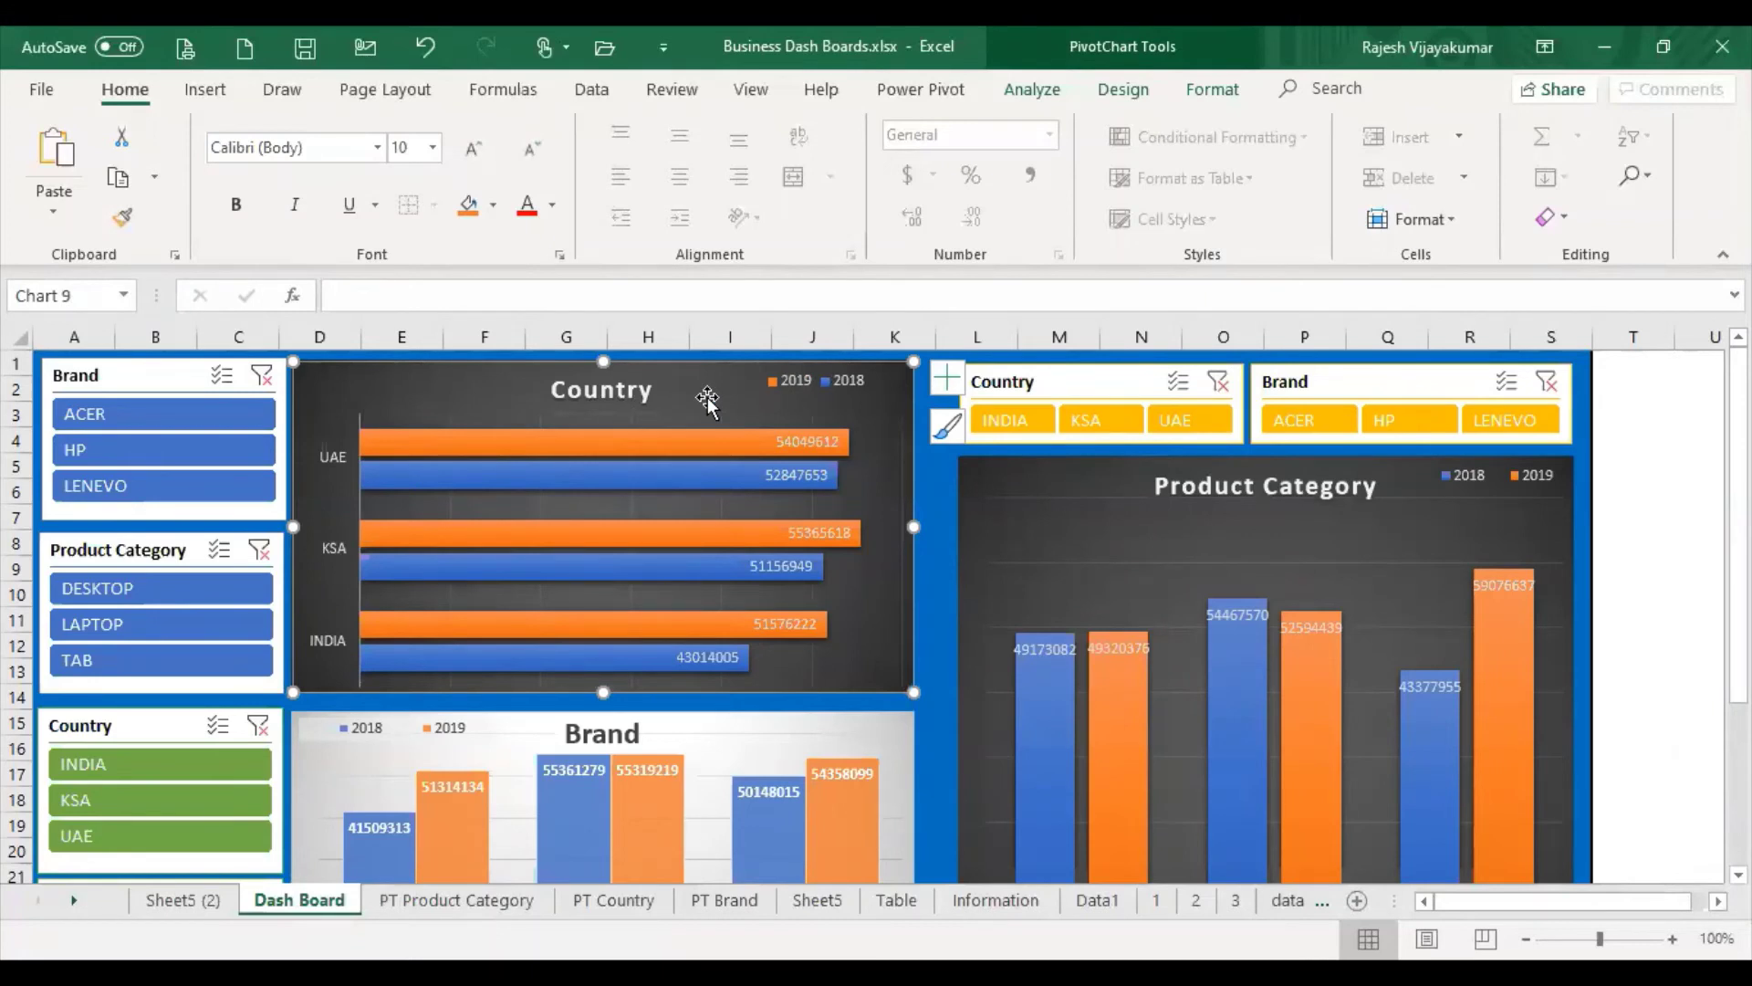
Add a slicer on the Product Category field for the selected Country chart
left_click(206, 89)
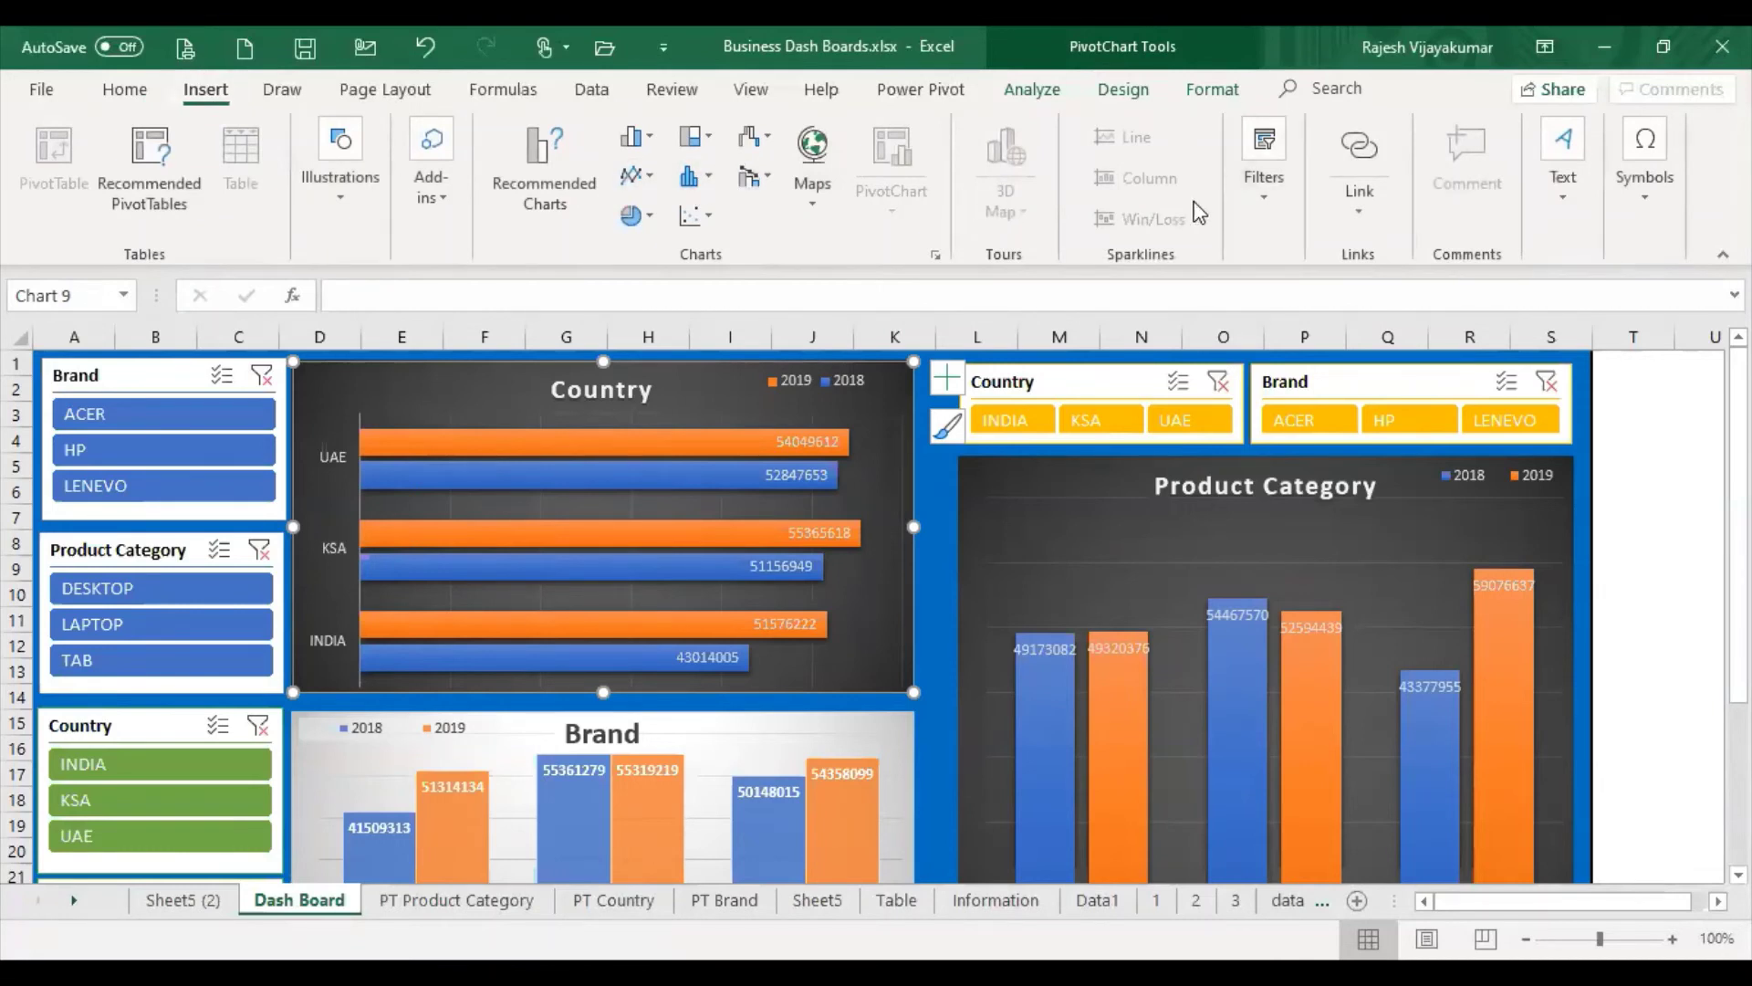
left_click(1261, 212)
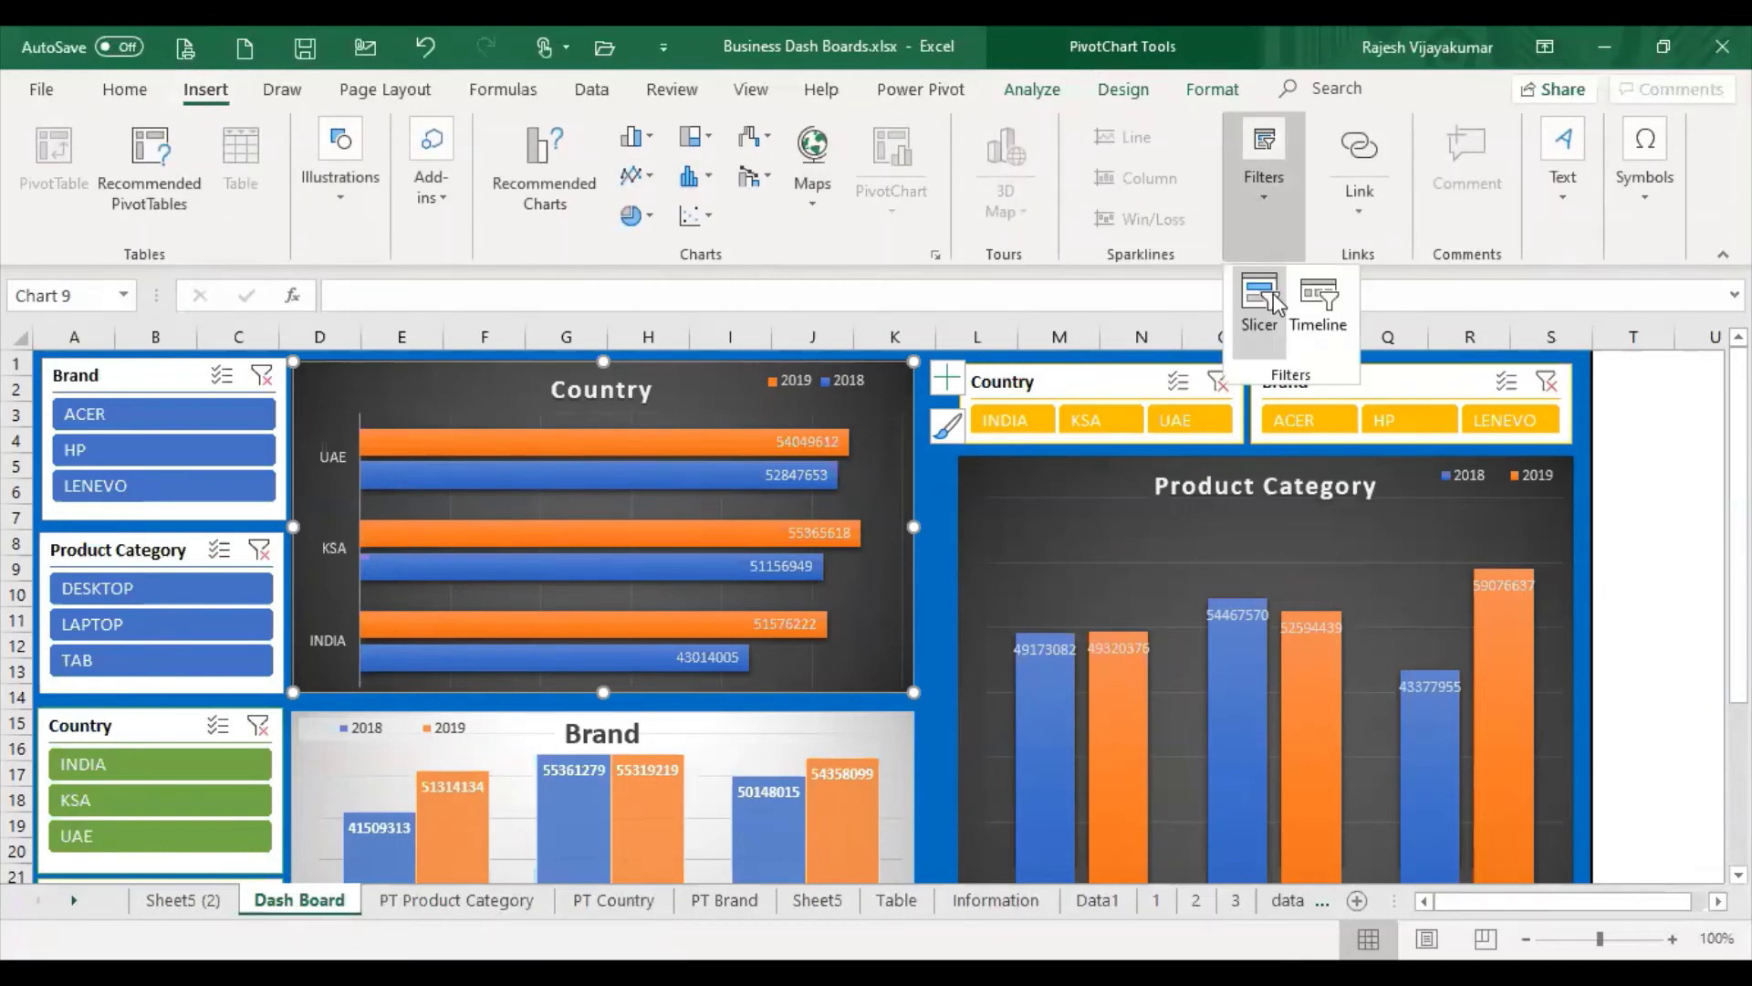
left_click(1276, 304)
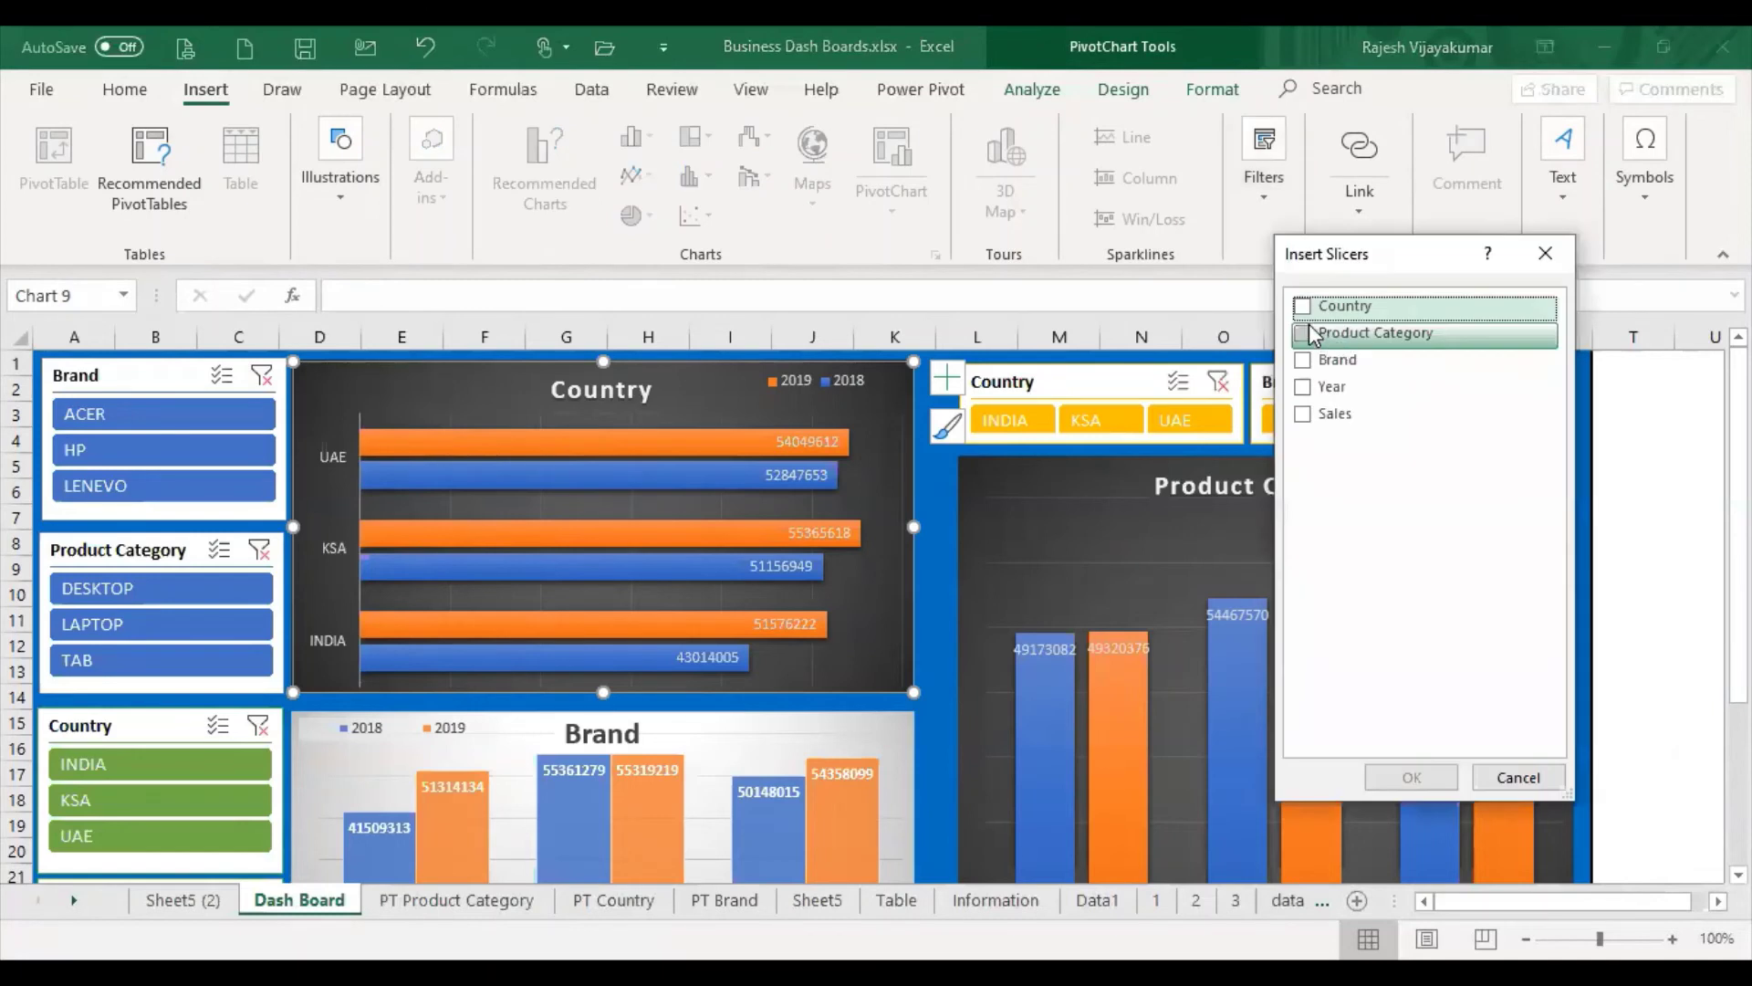
left_click(1302, 332)
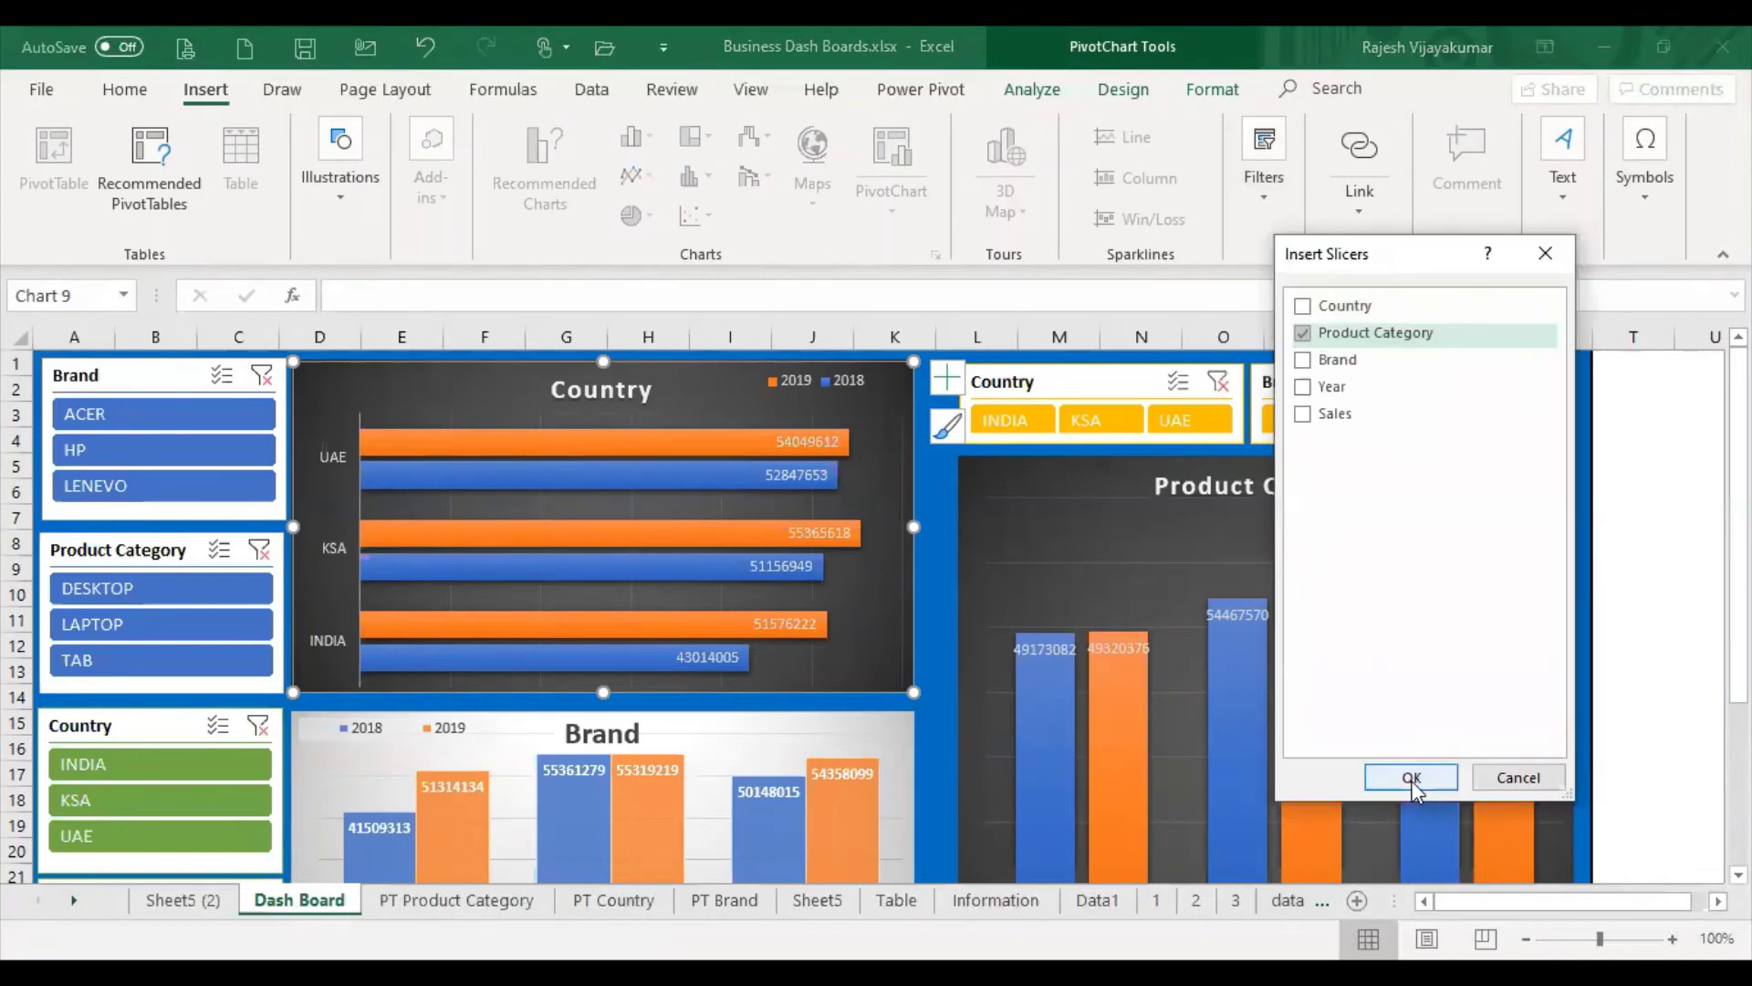
left_click(1412, 782)
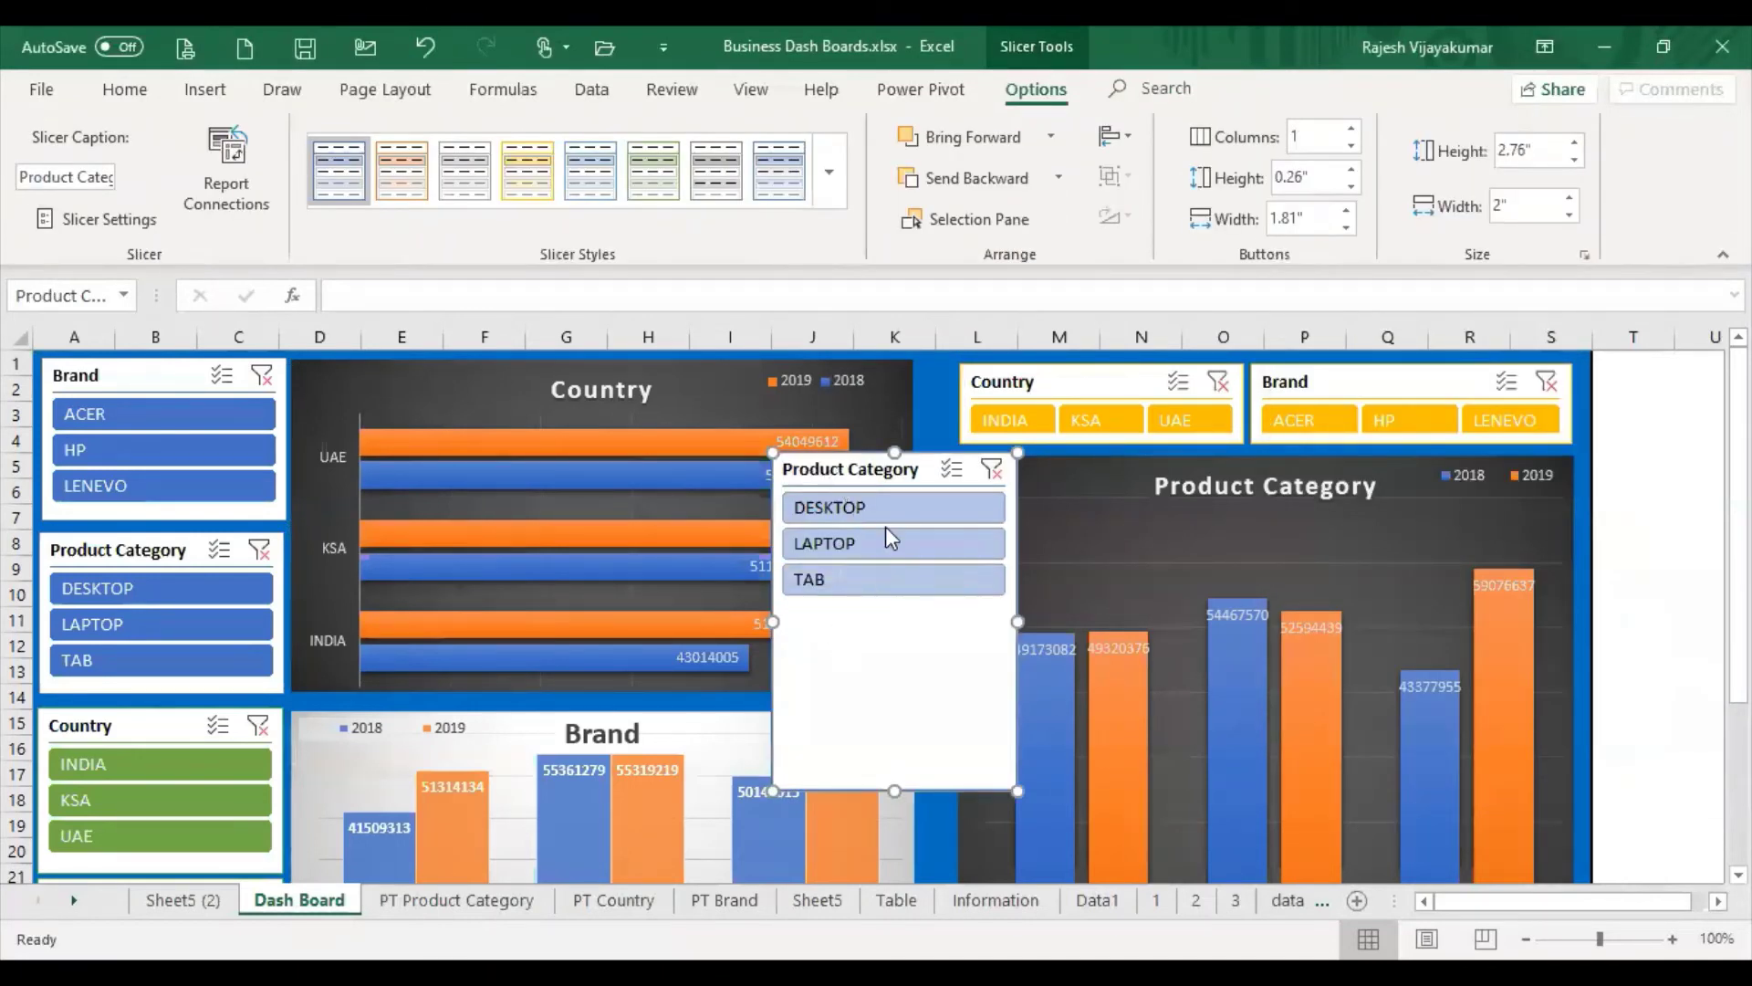
Drag the new Product Category slicer onto the Country chart and bring up its context menu
left_click_drag(887, 697, 1086, 677)
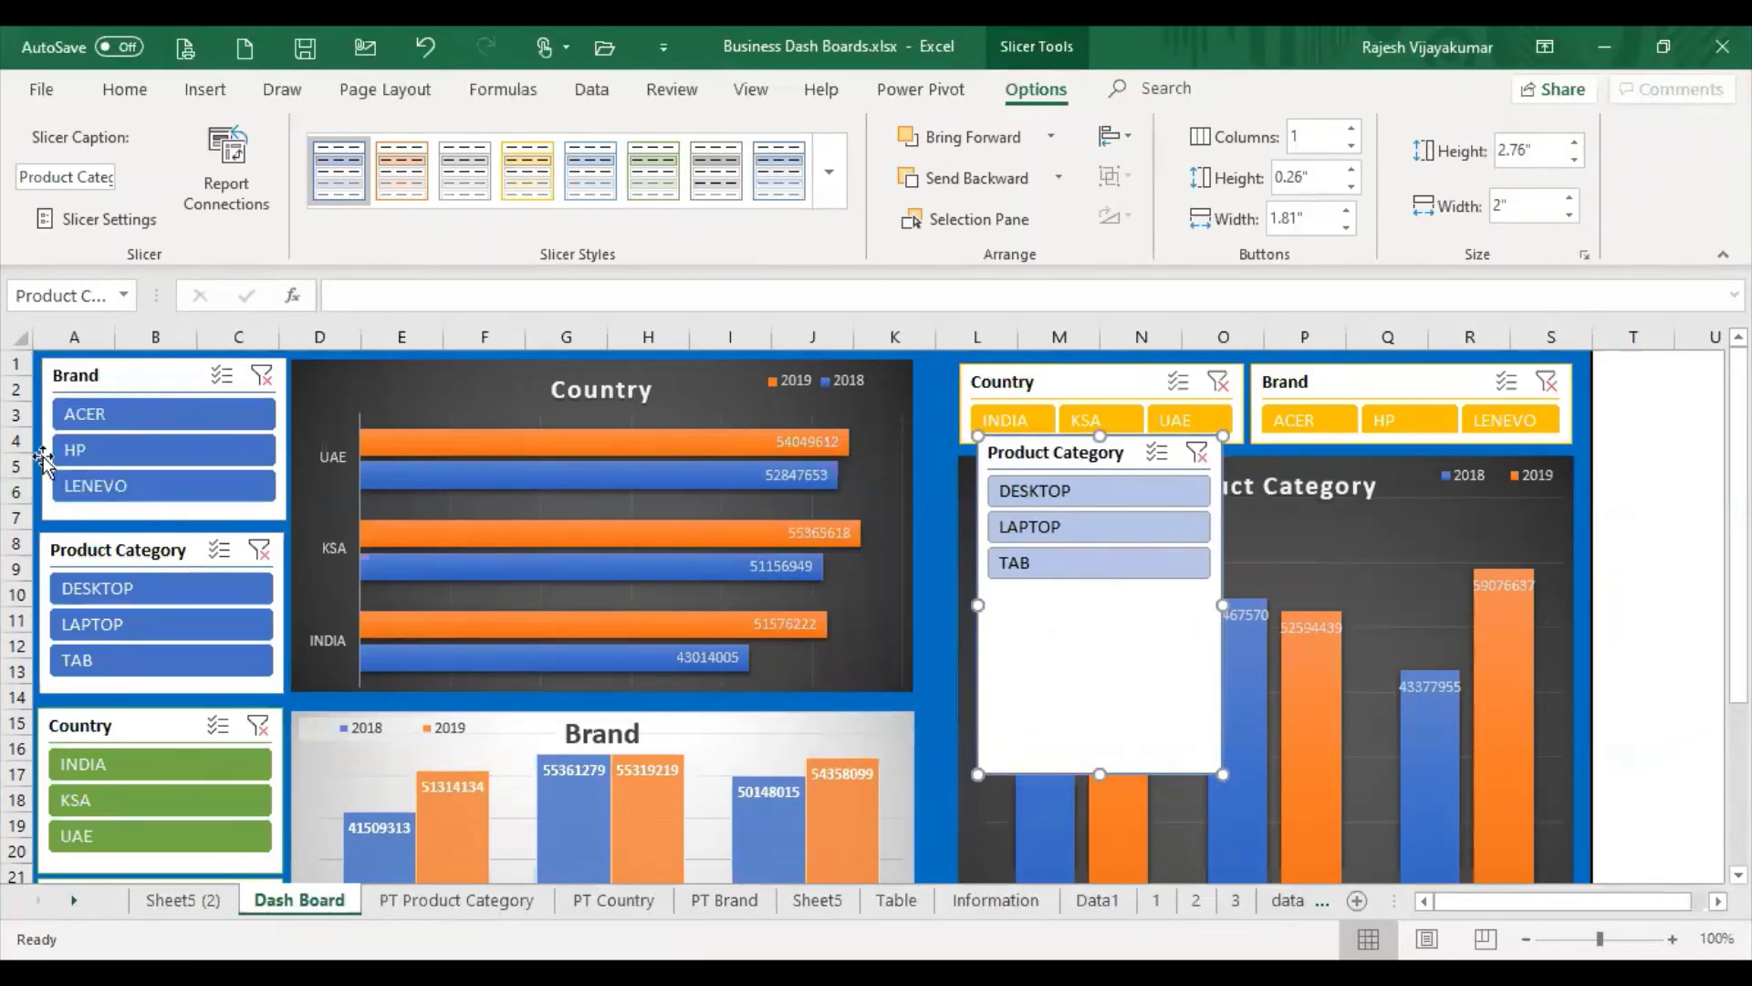
left_click_drag(1037, 672, 612, 579)
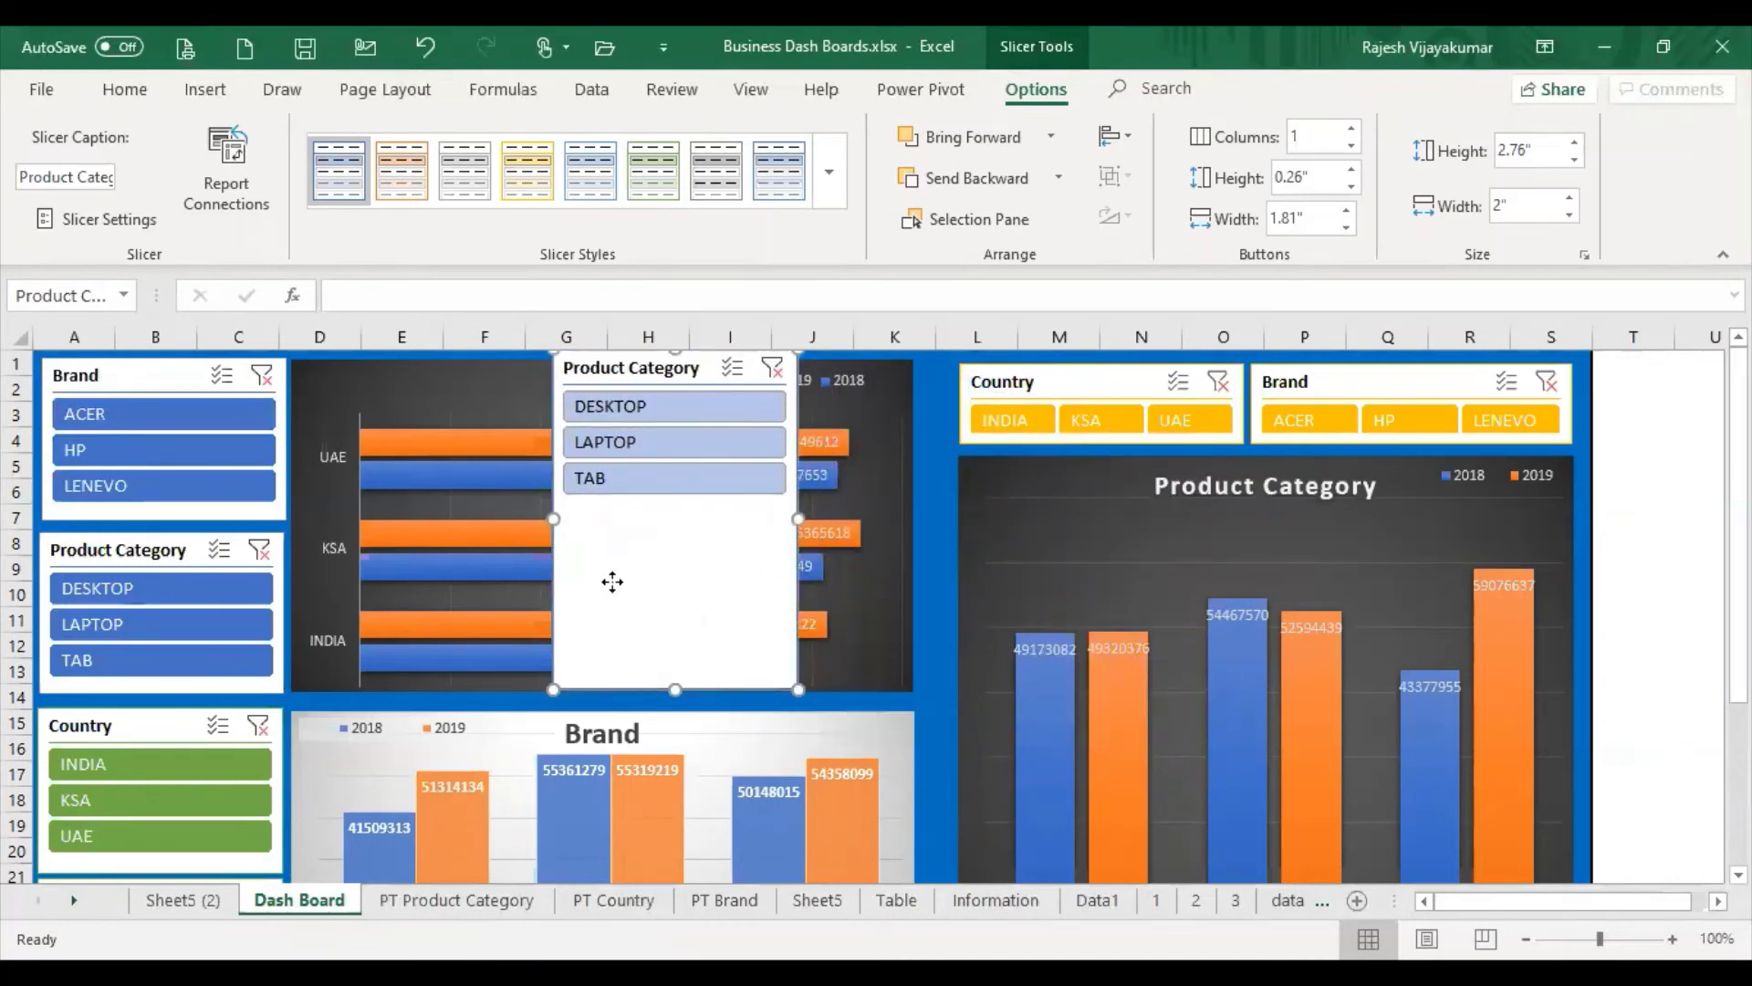
right_click(612, 581)
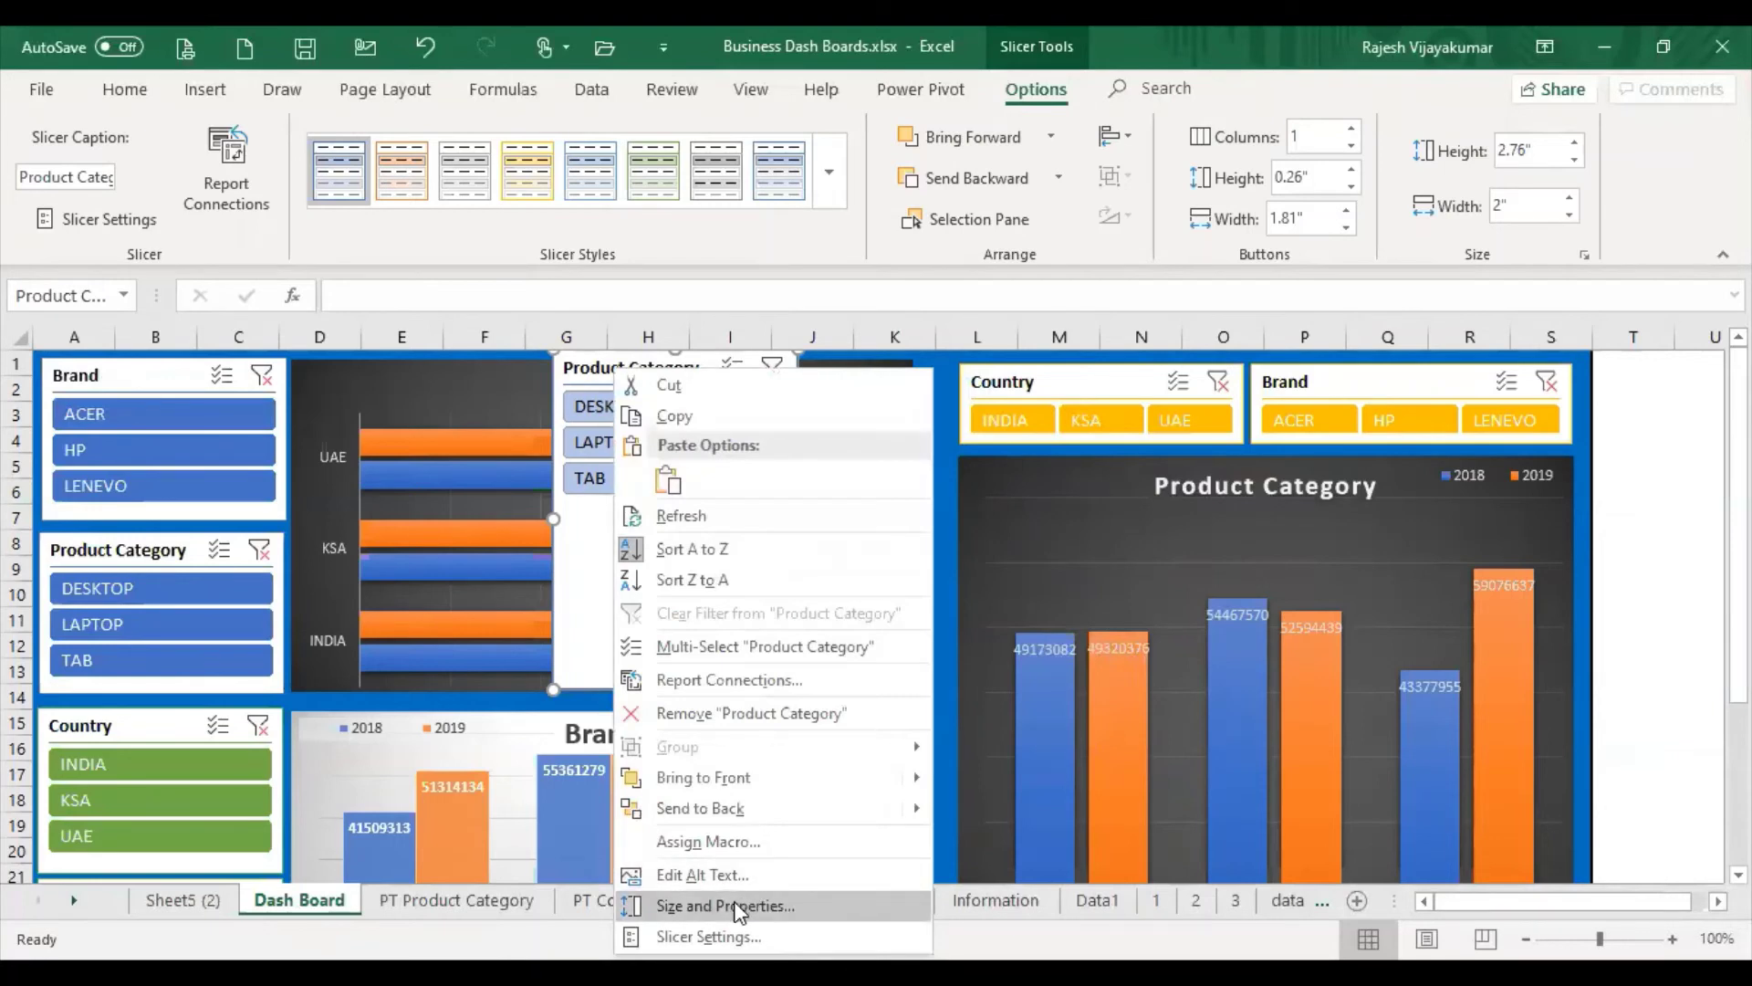
Shorten the Product Category slicer to 1.31 inches high and give it a dark blue style
left_click(726, 906)
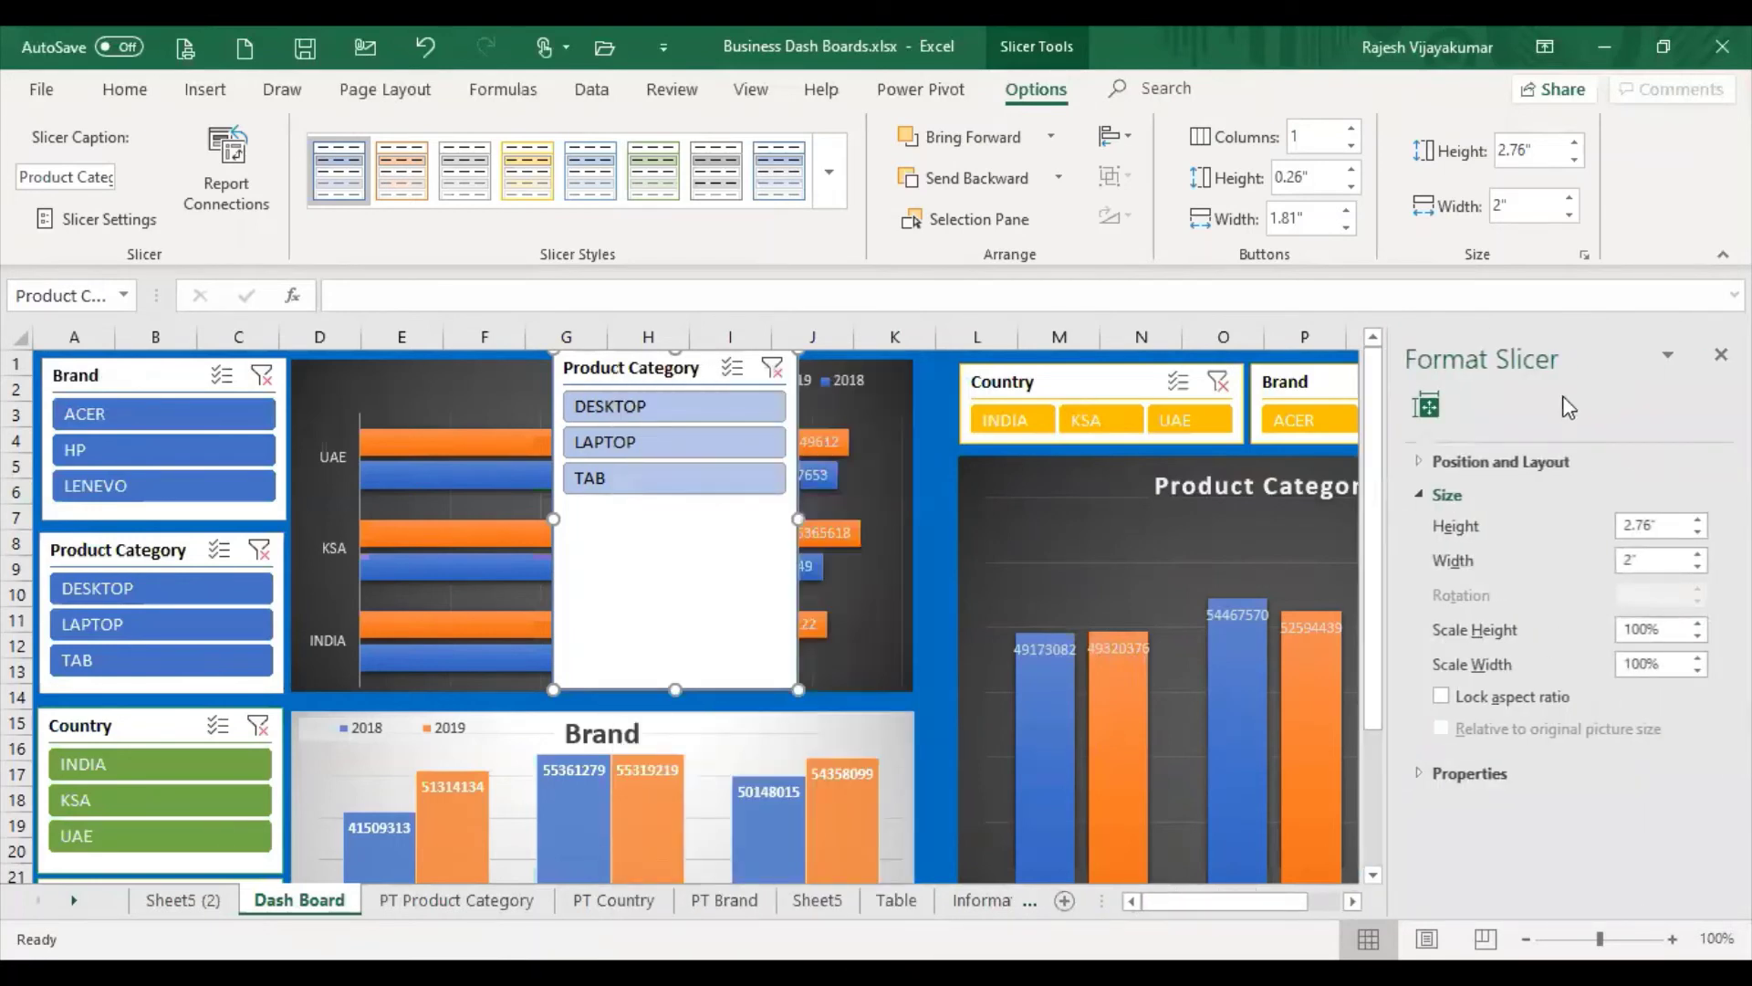
left_click(1526, 461)
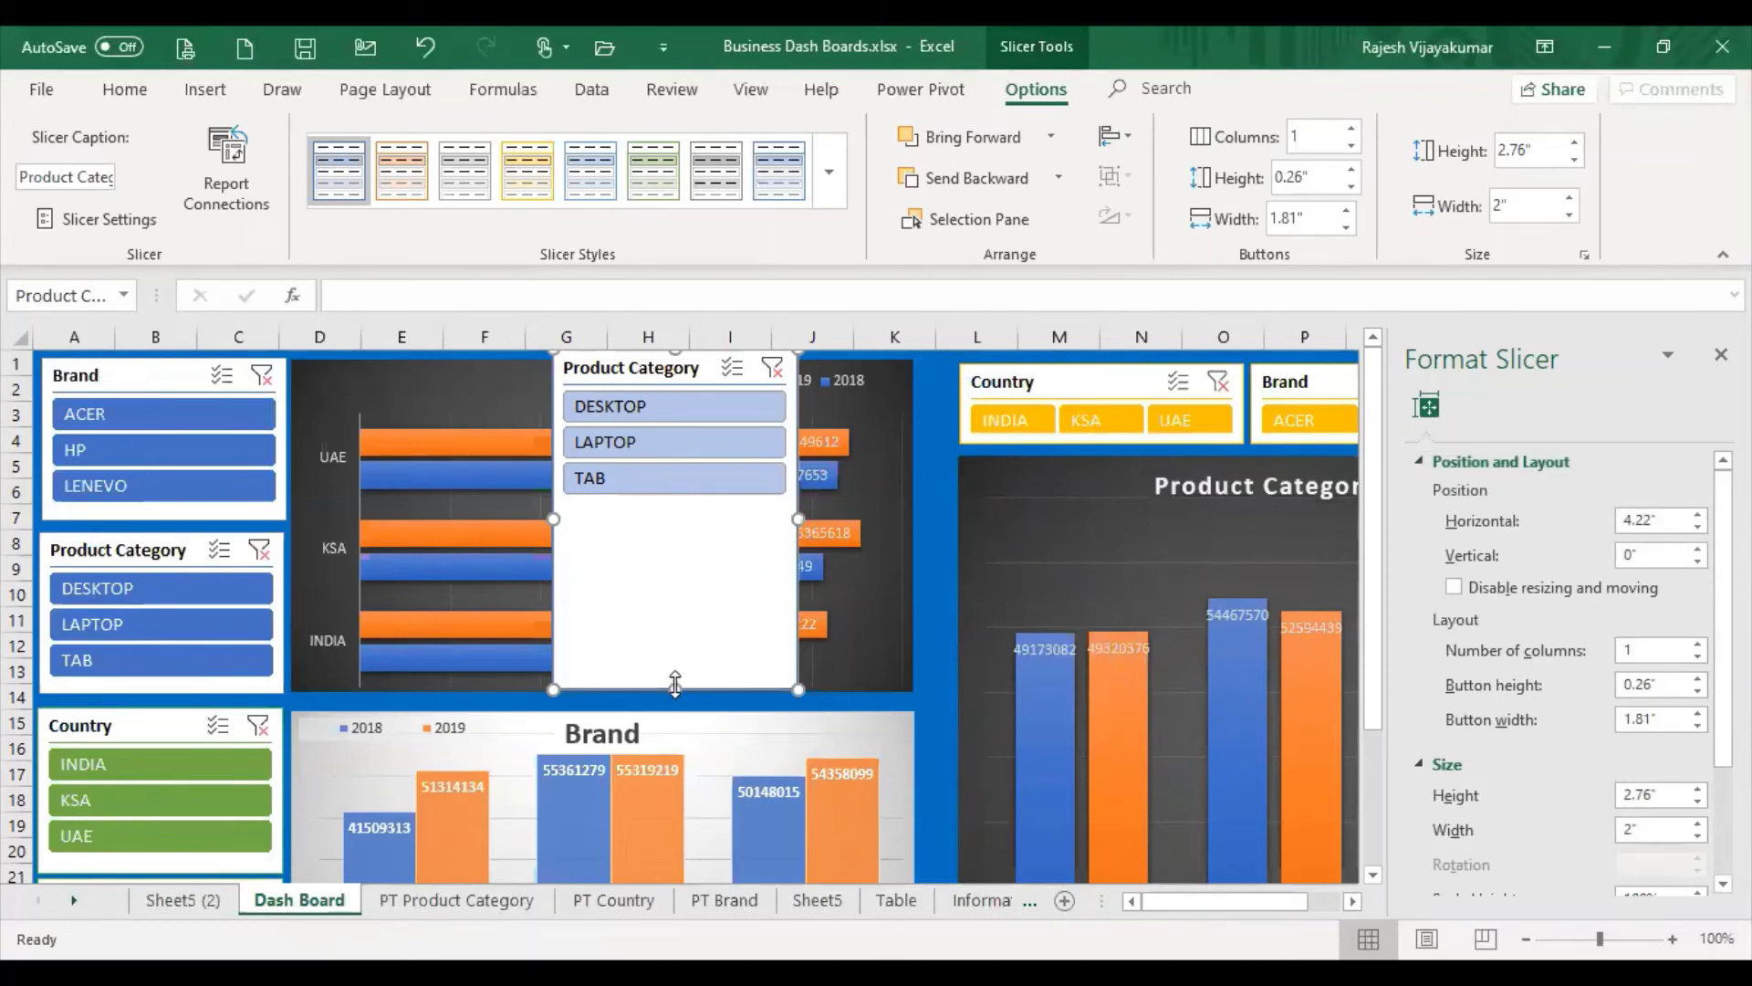
left_click_drag(684, 680, 686, 509)
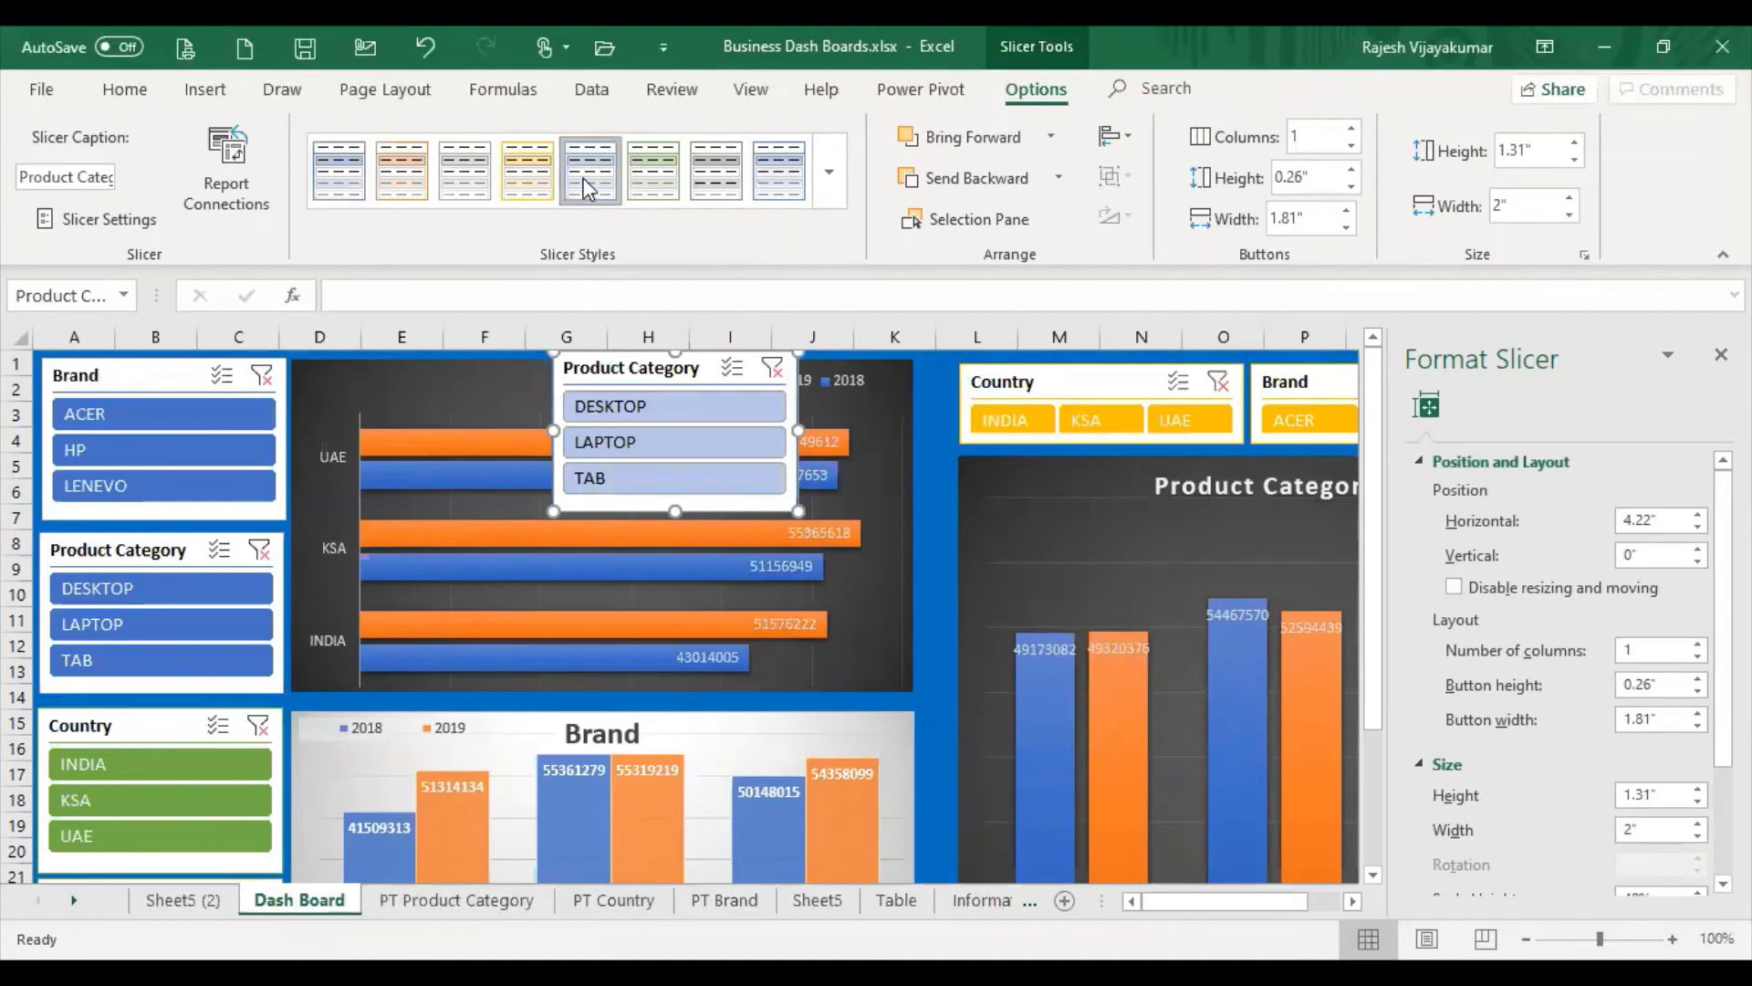
left_click(827, 175)
left_click(584, 293)
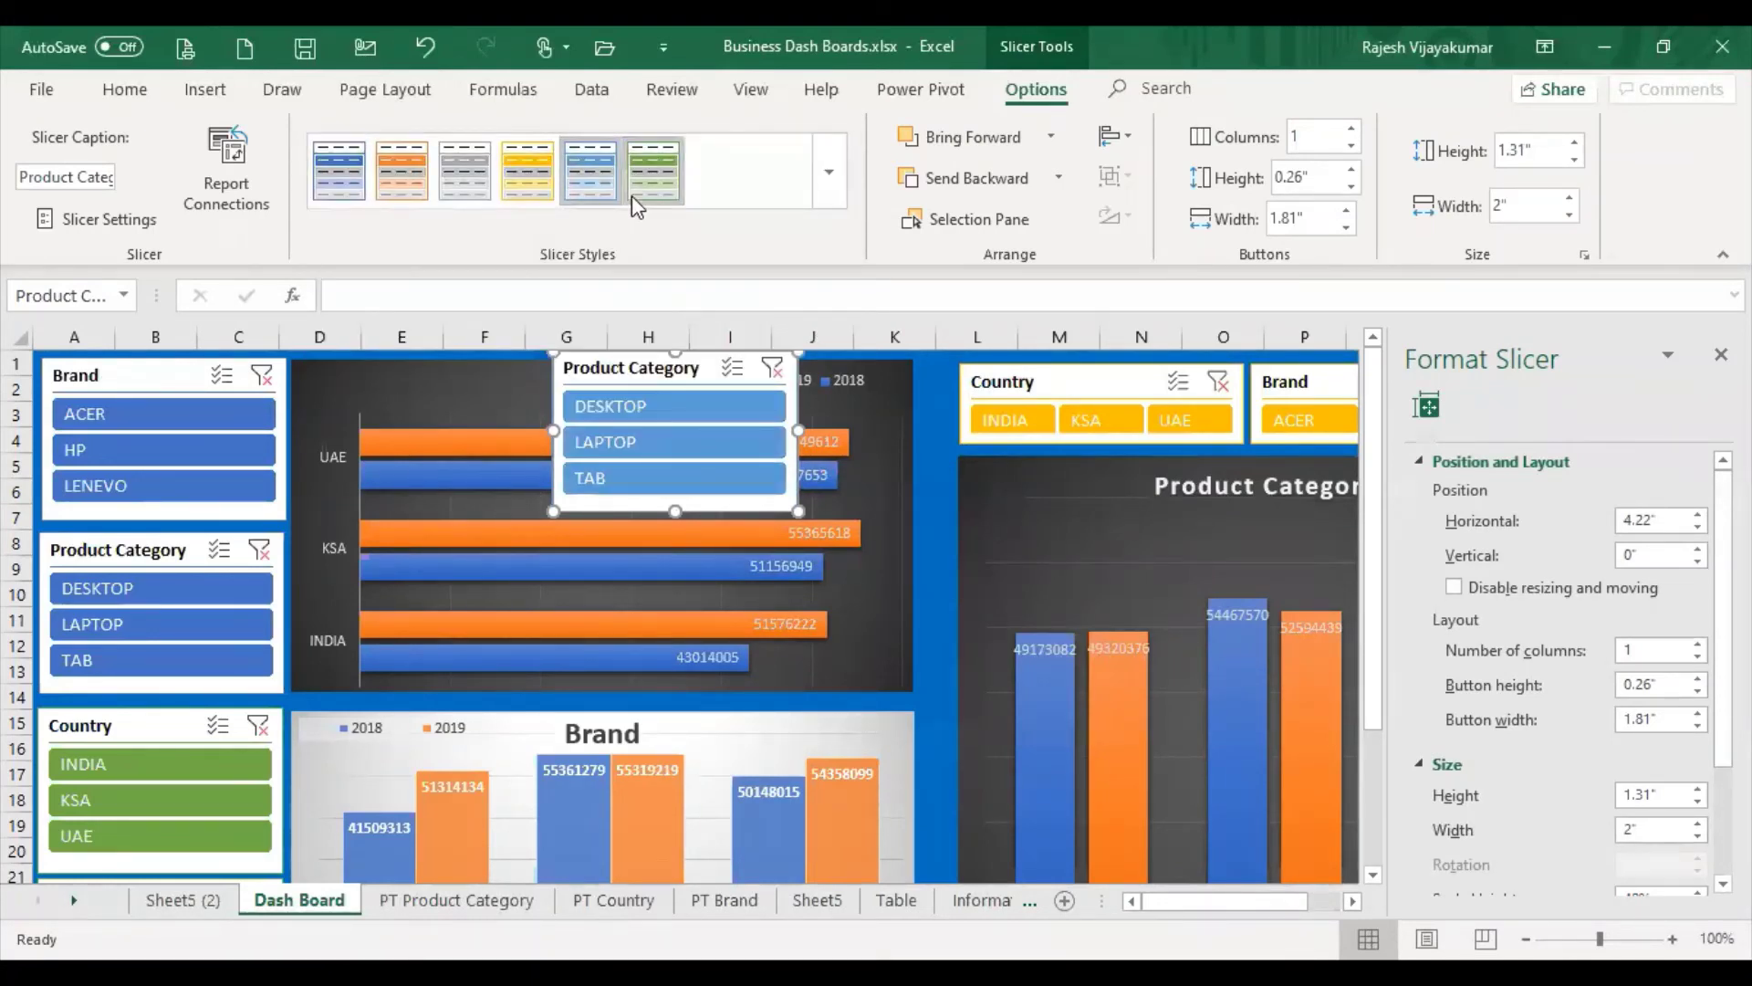
left_click(334, 183)
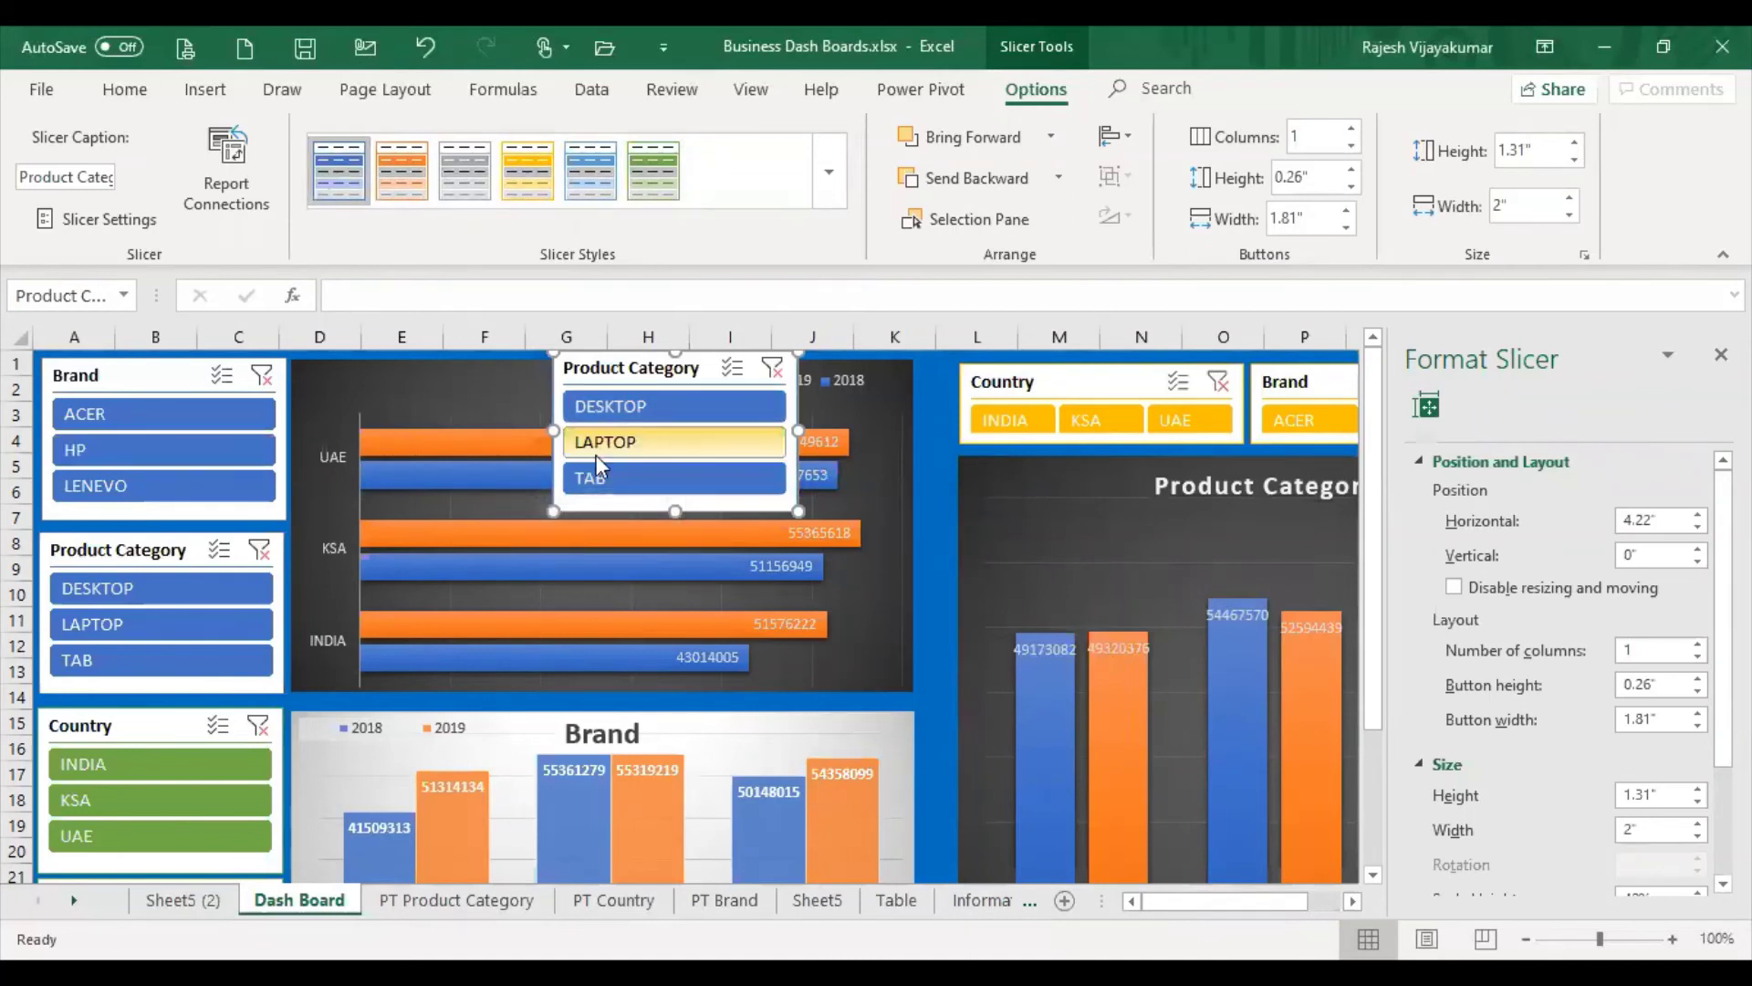
Test the slicer by filtering to LAPTOP, DESKTOP, LAPTOP and TAB, then clear the filter
left_click(642, 438)
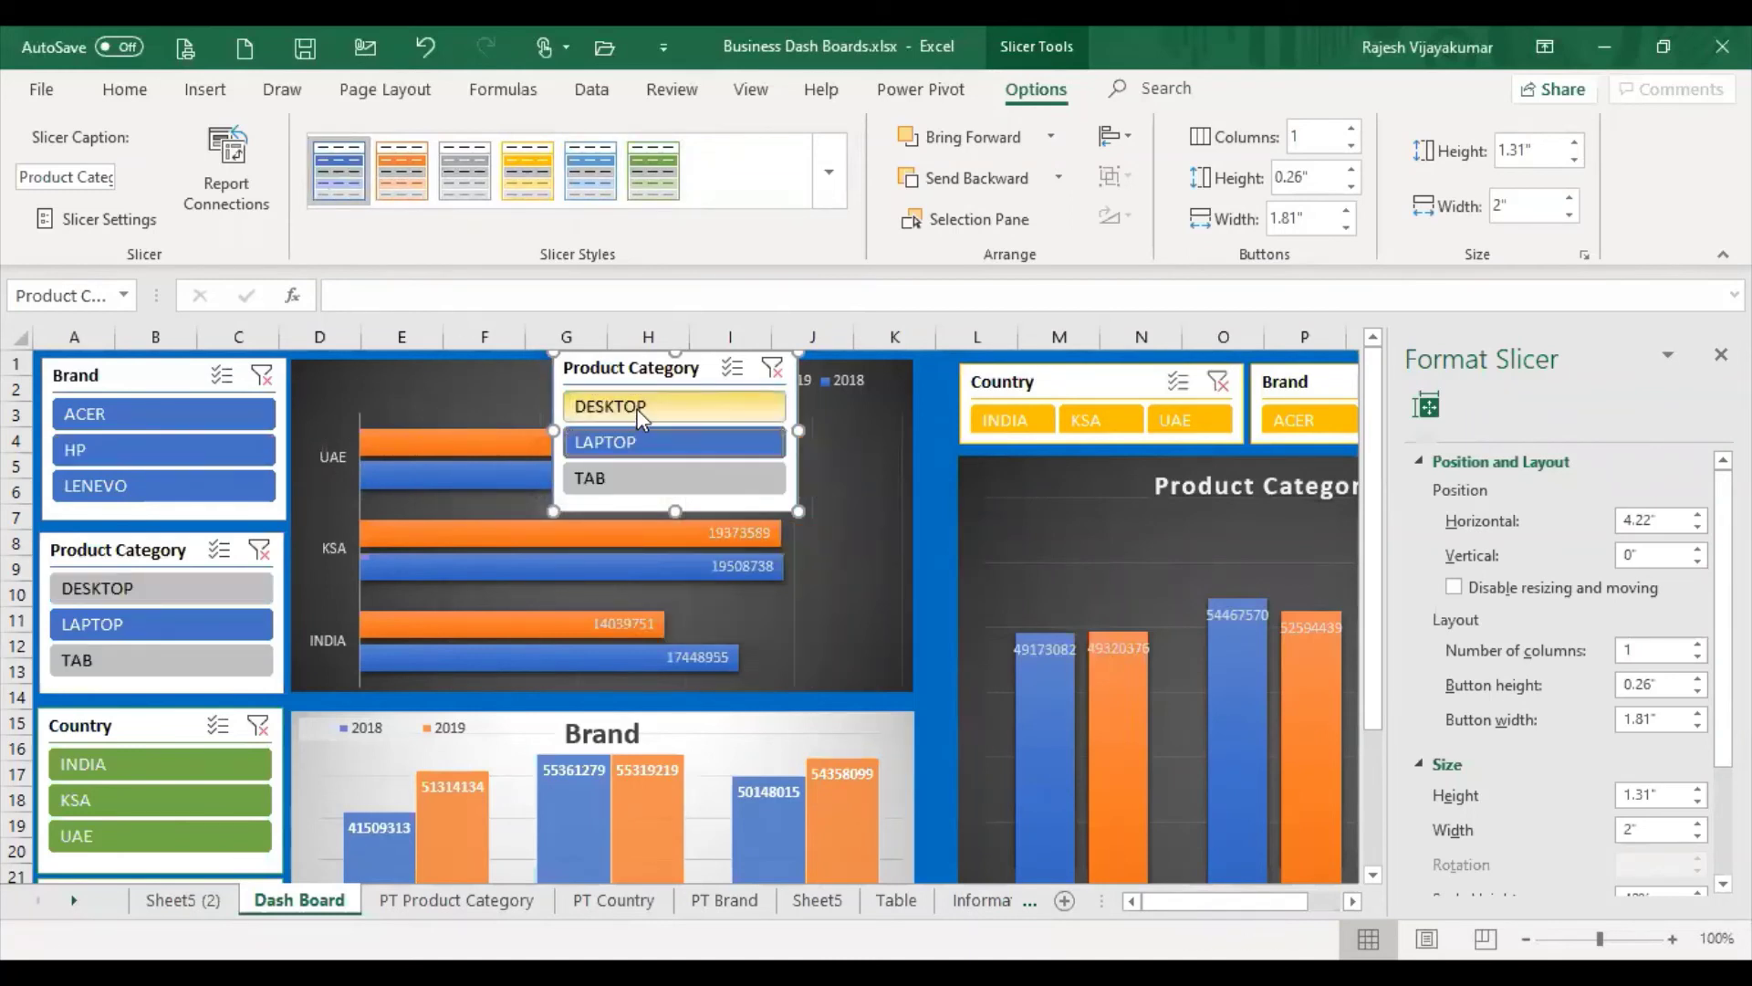
left_click(639, 411)
left_click(631, 445)
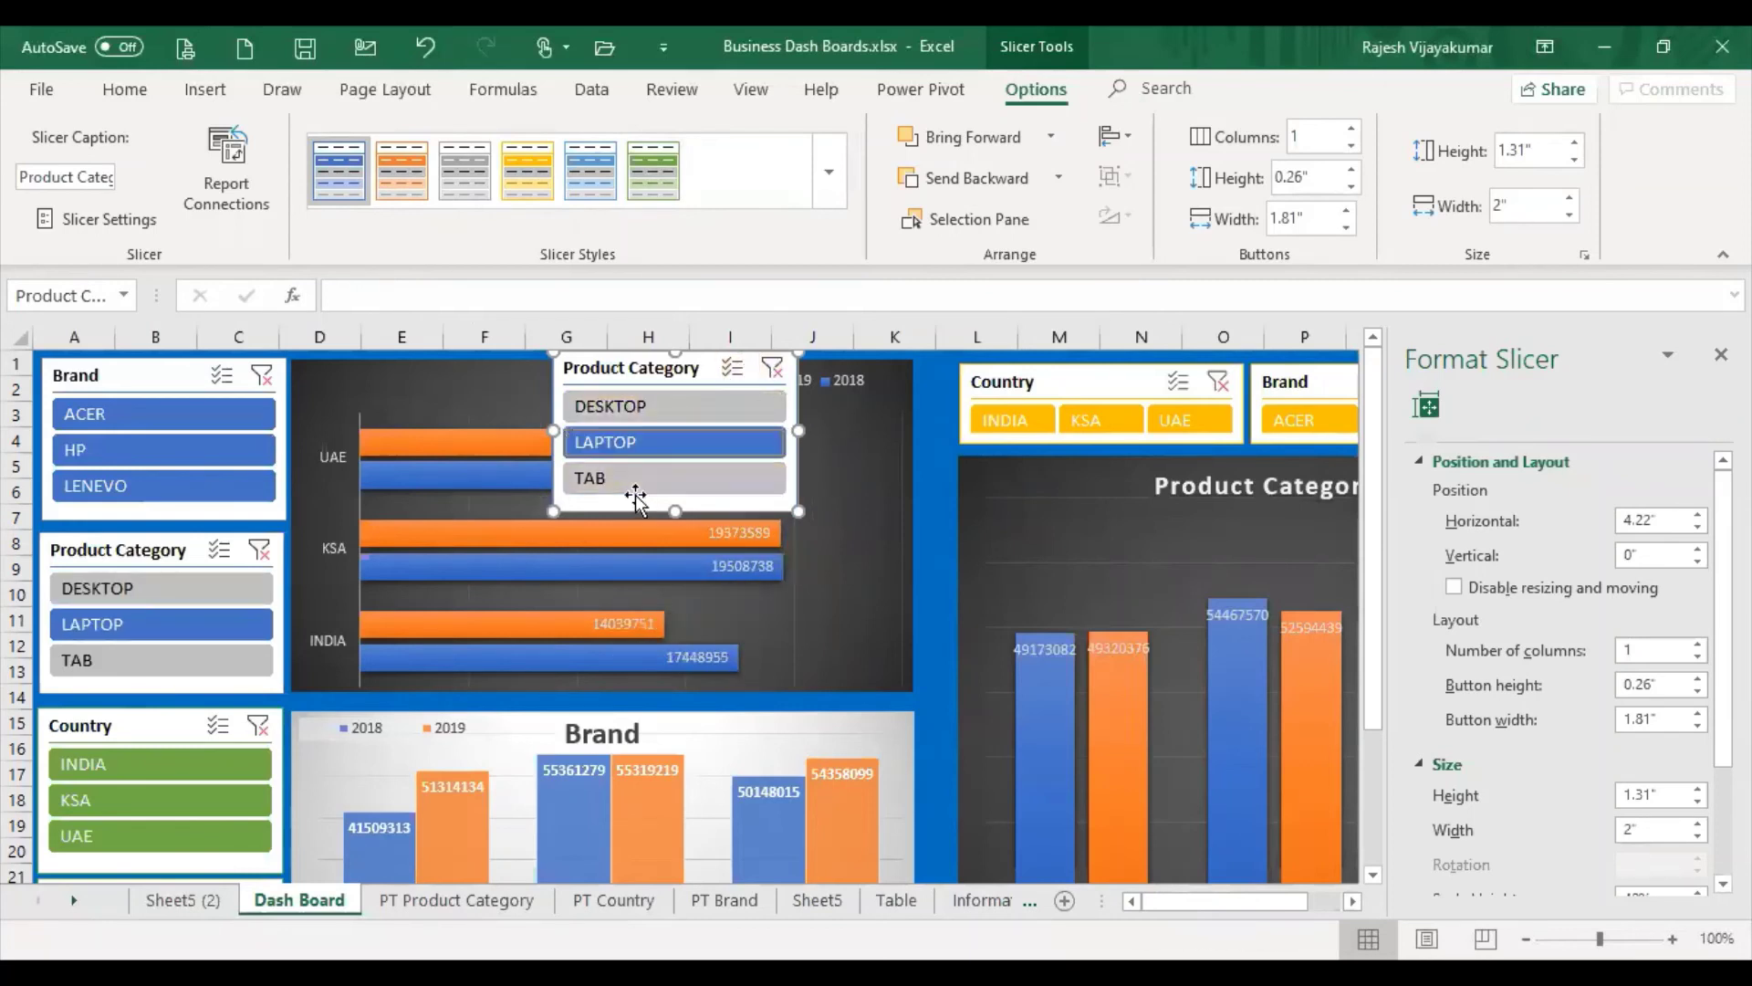
left_click(643, 481)
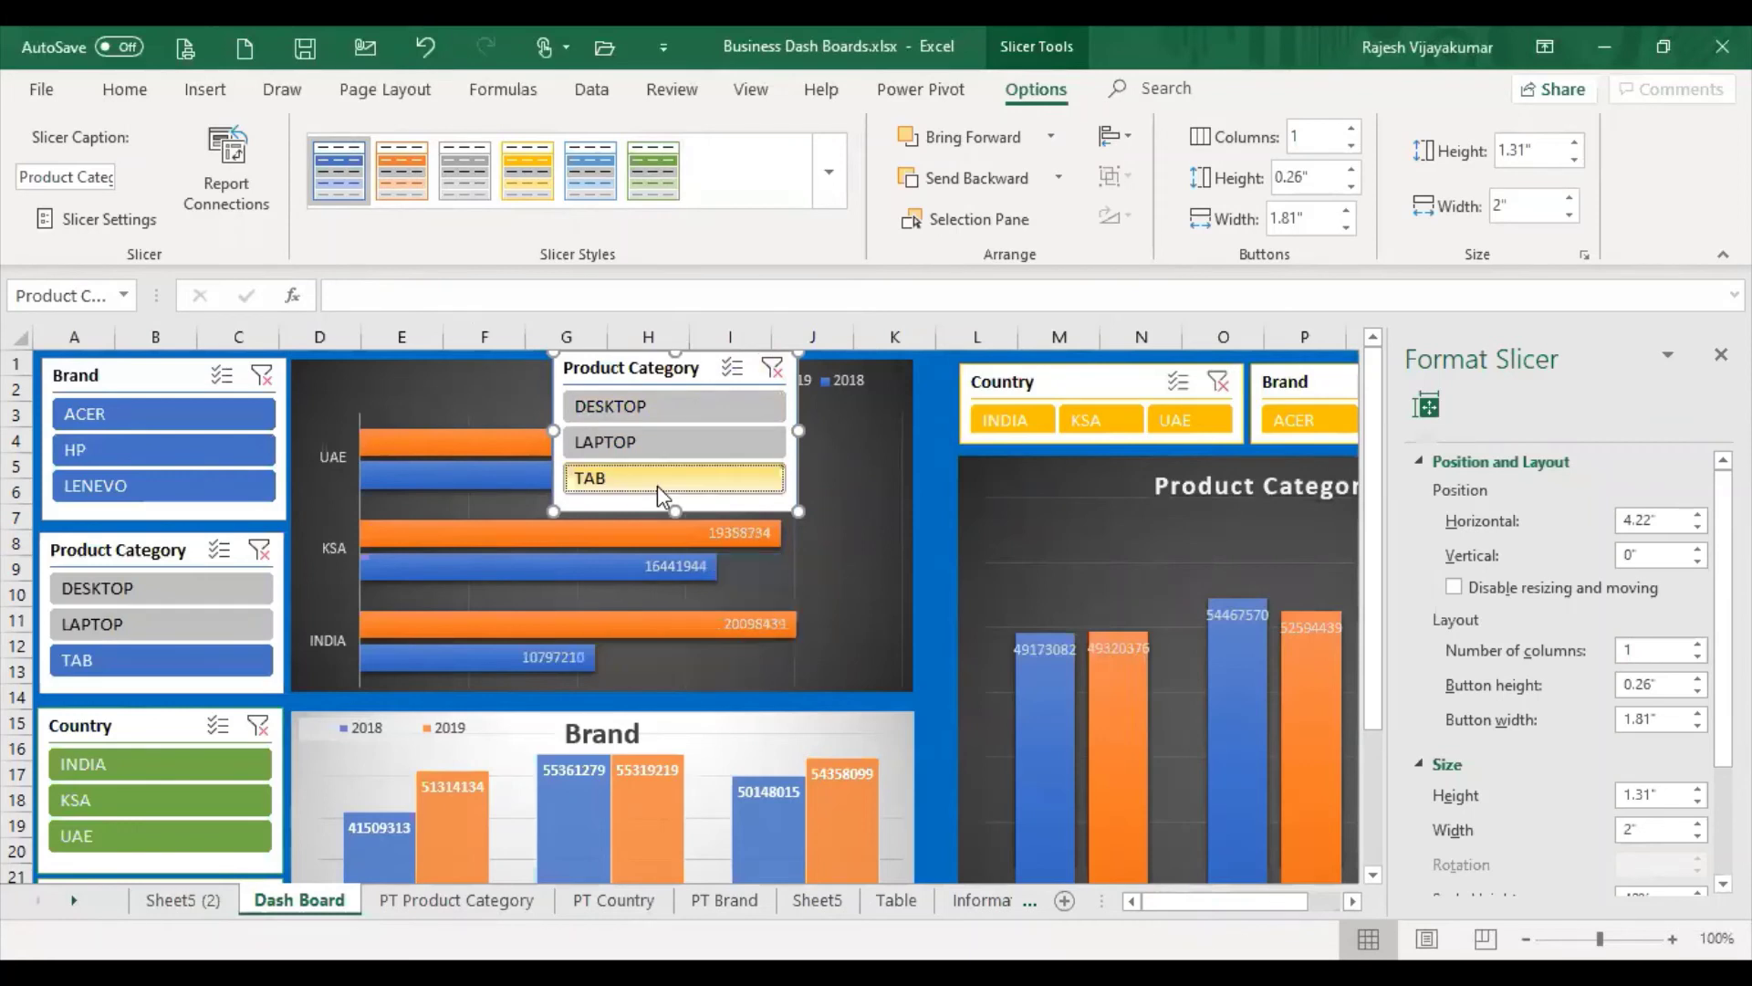
left_click(772, 370)
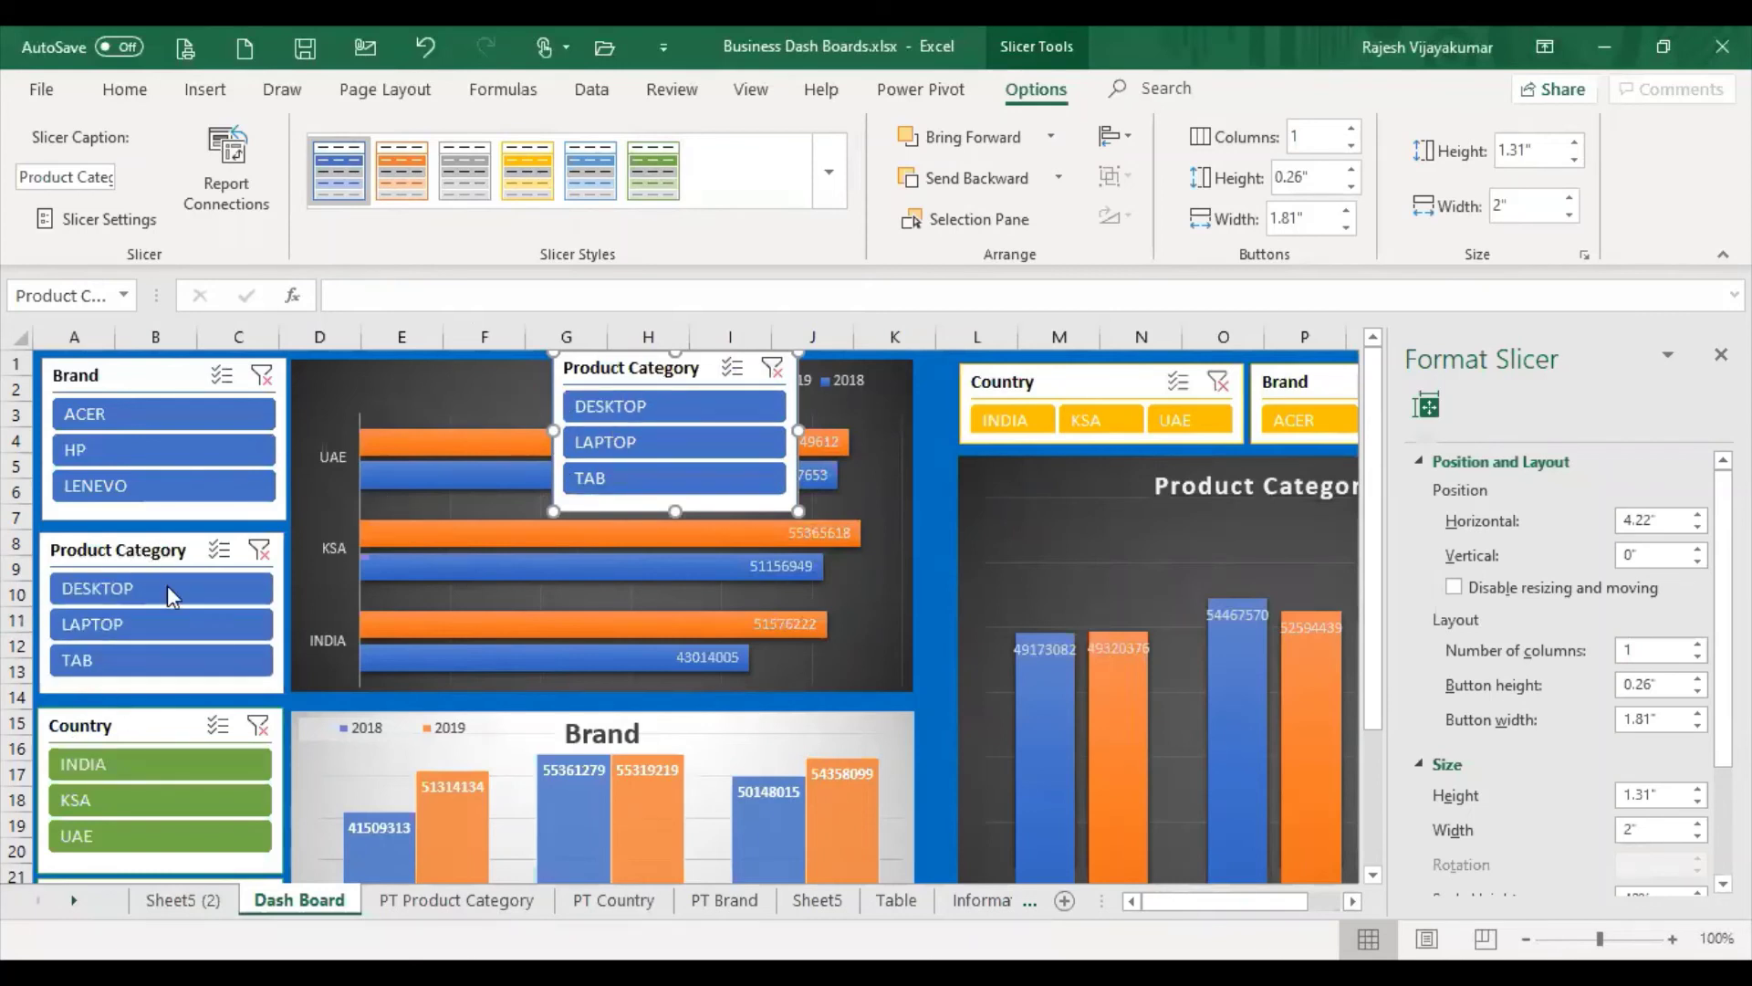
Recheck the DESKTOP, LAPTOP and TAB filters, clear them, and switch the slicer to a yellow style
left_click(709, 396)
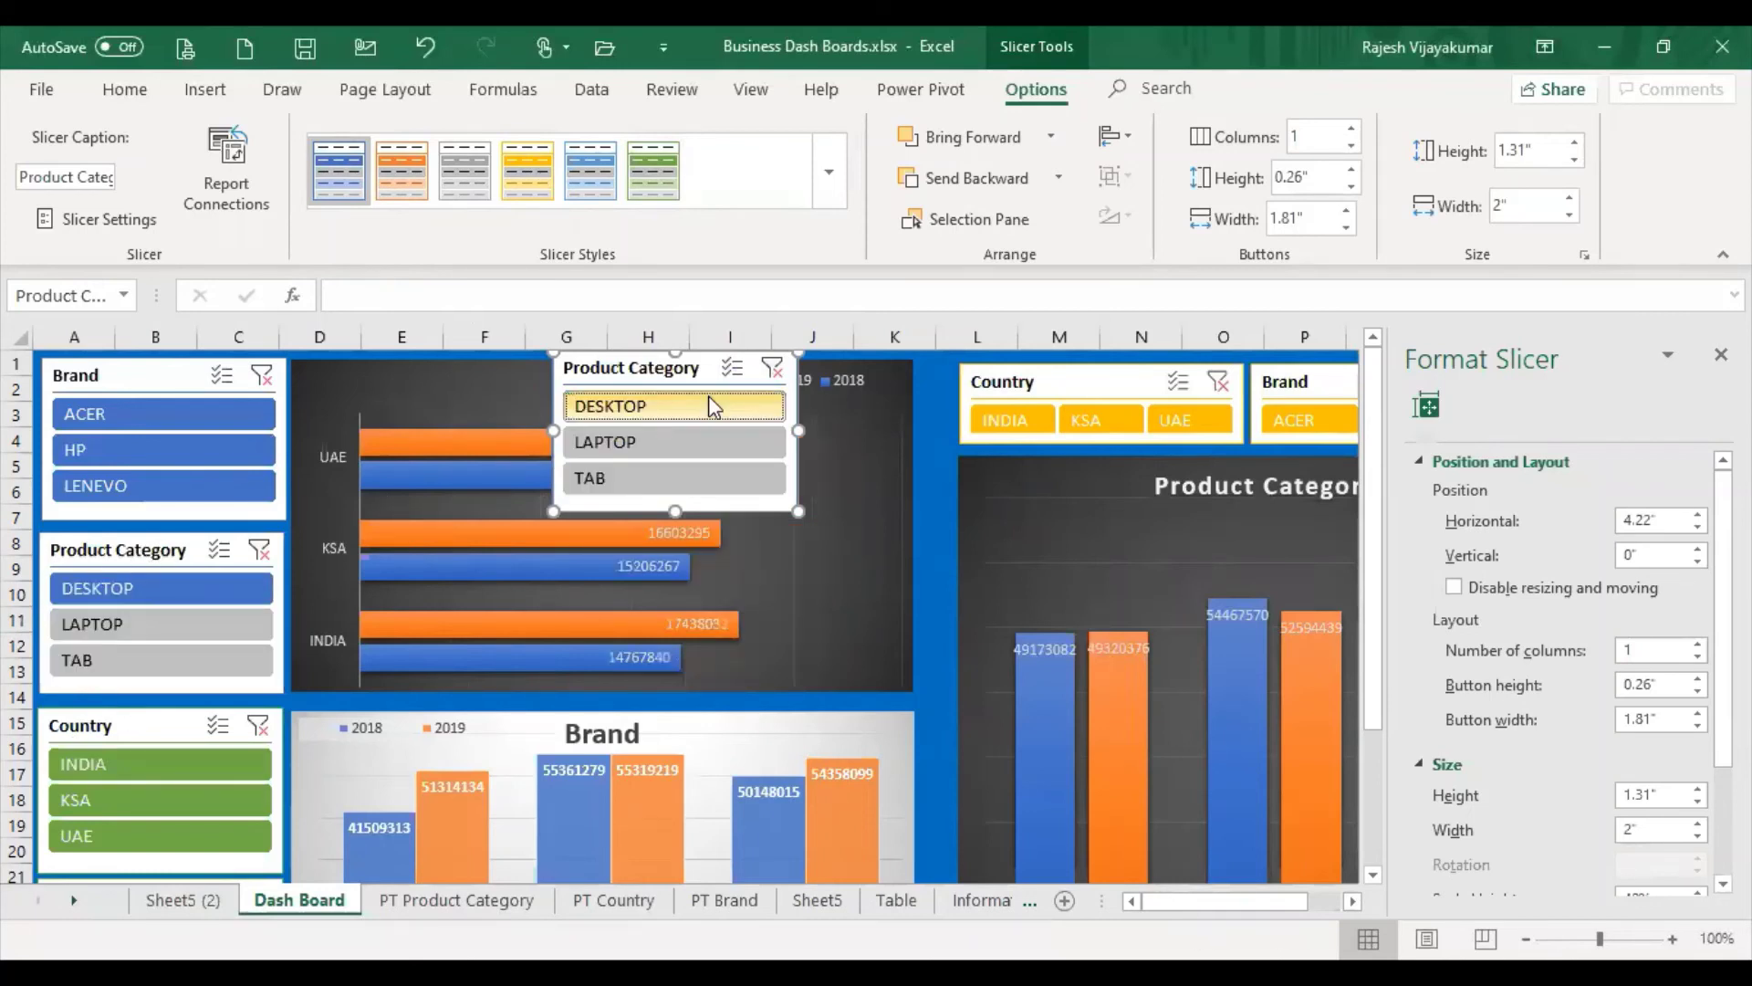
left_click(671, 429)
left_click(658, 465)
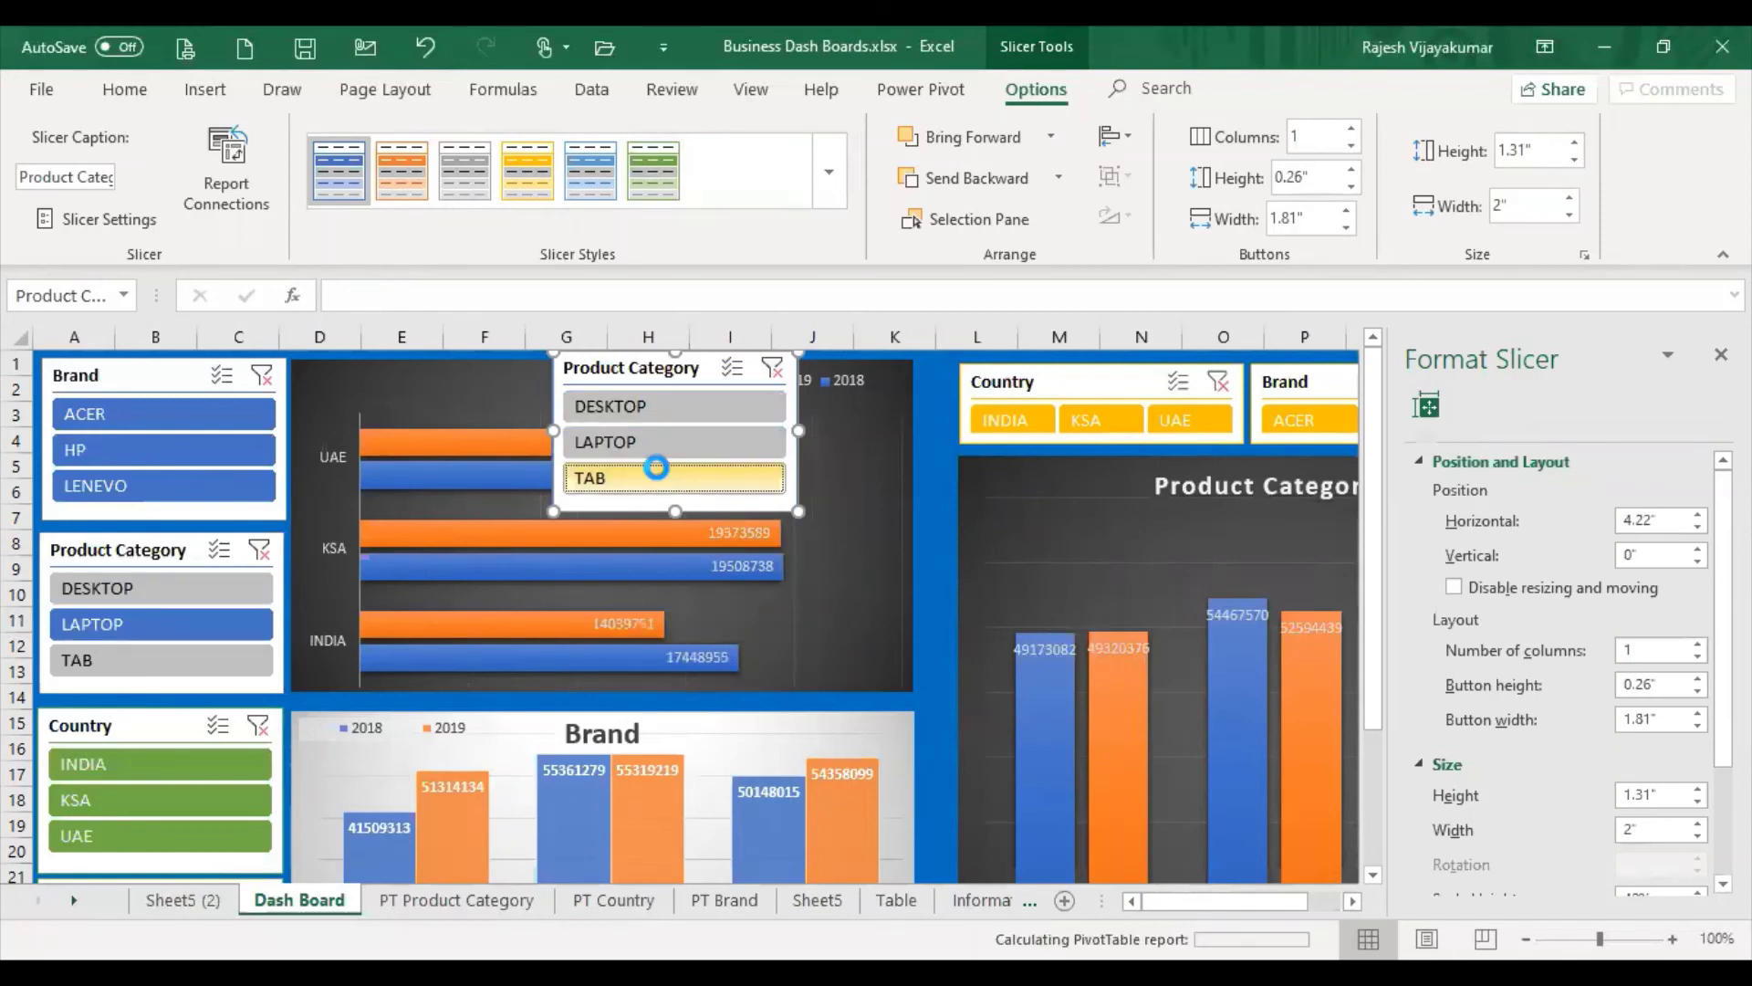
left_click(668, 401)
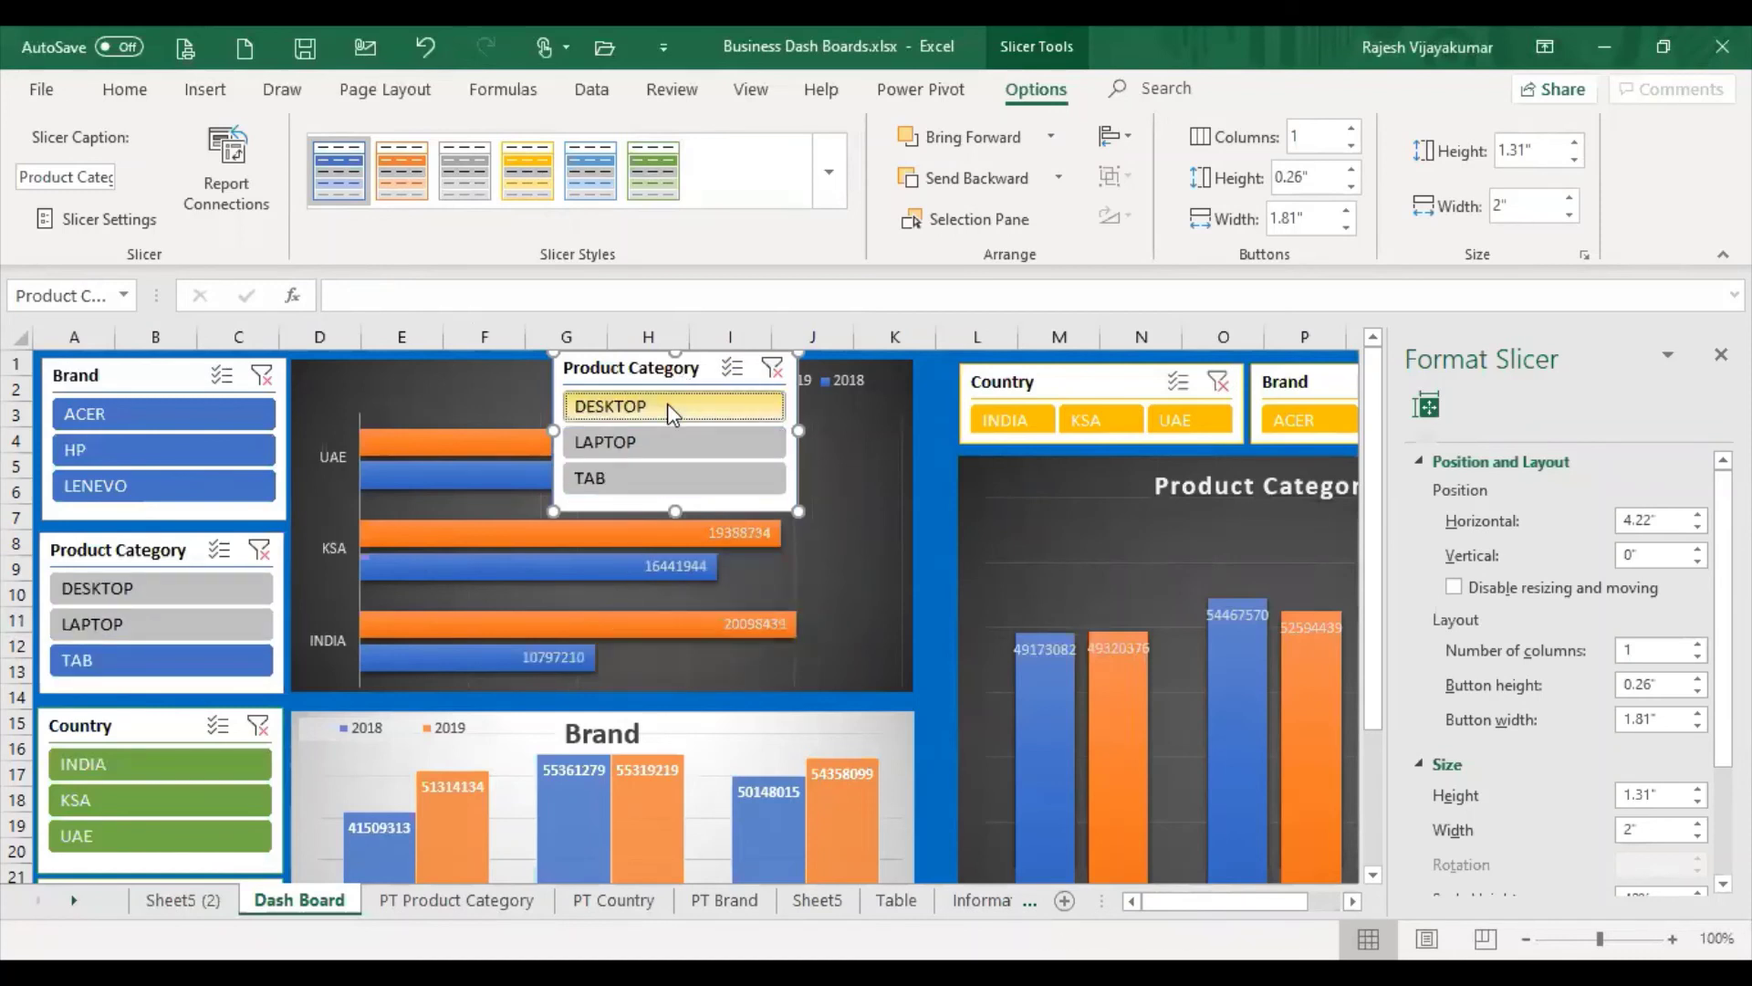
left_click(771, 370)
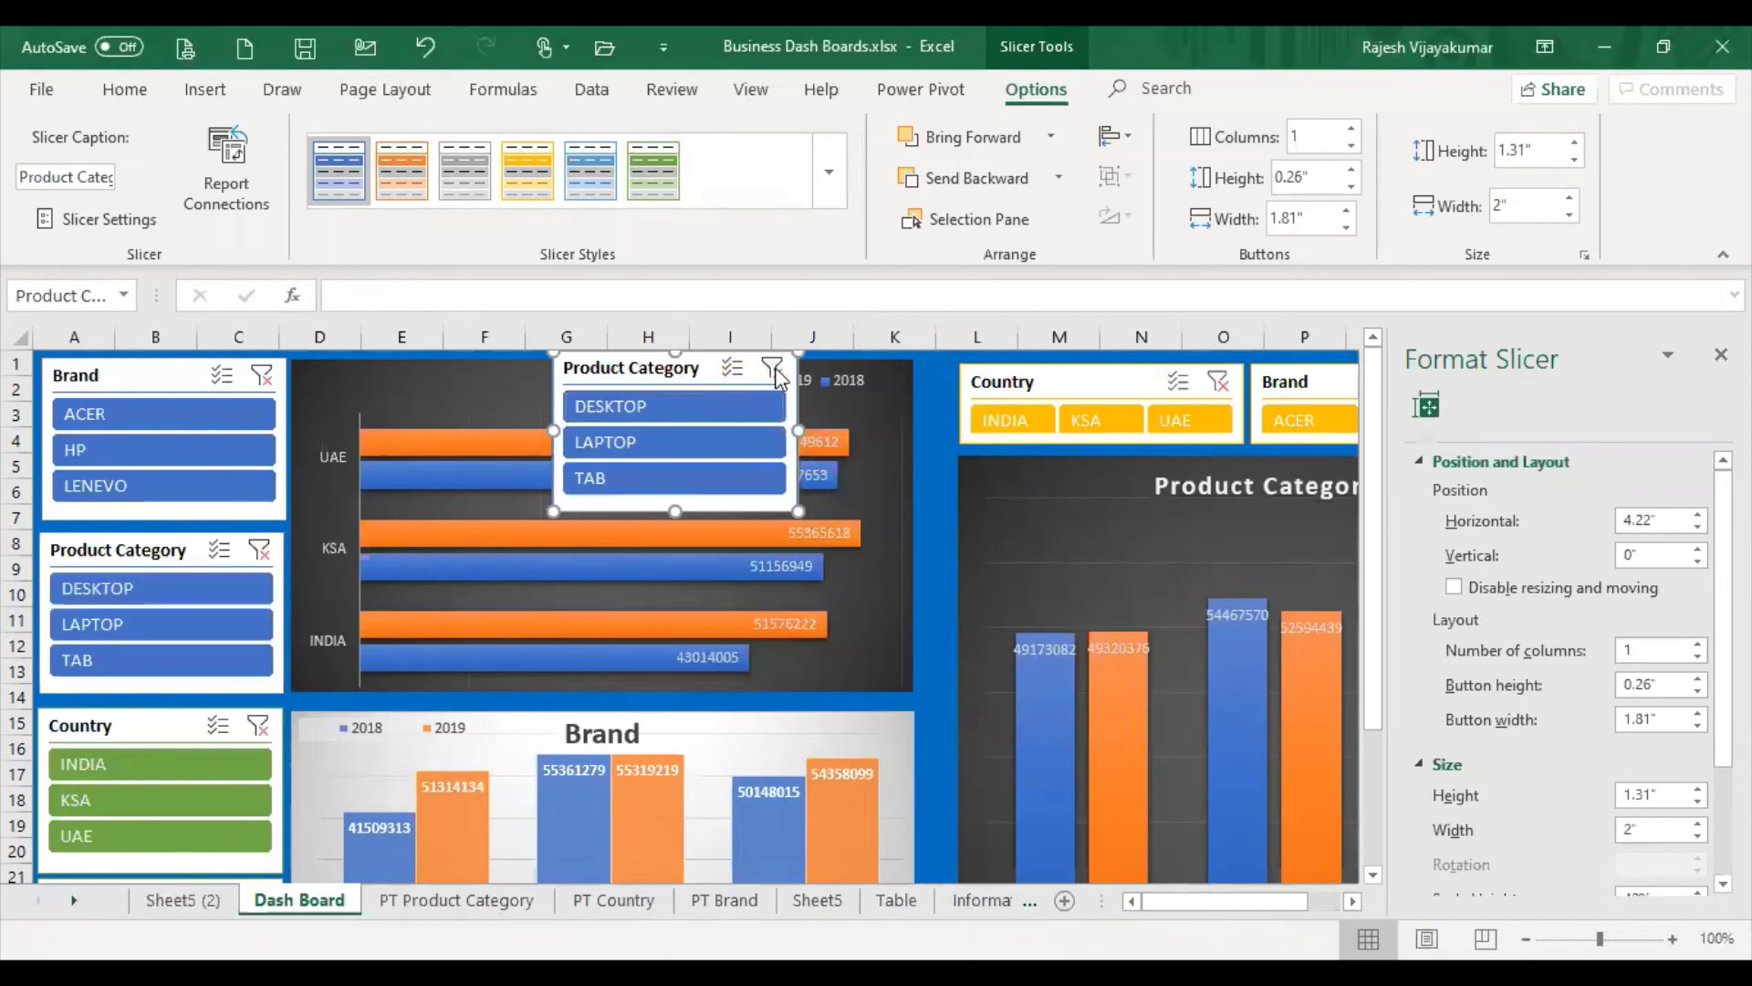
left_click(529, 169)
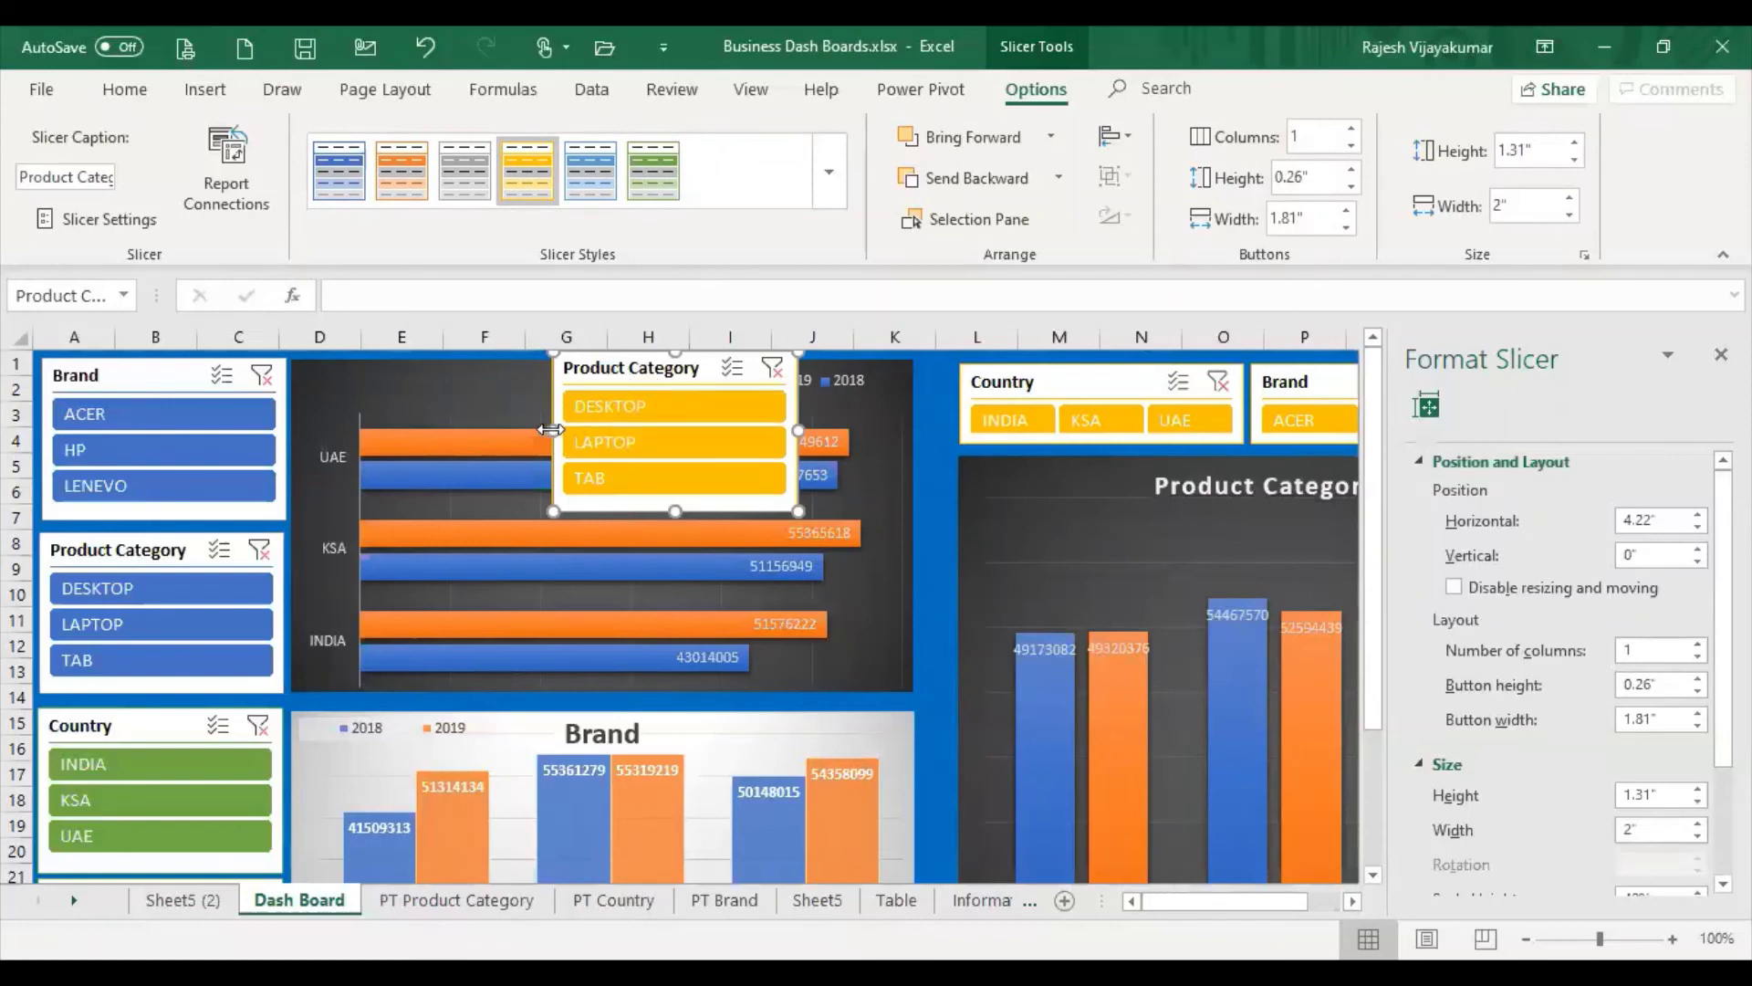
Widen the Product Category slicer to 3.21 inches with 3 columns, shortened to one row
left_click_drag(550, 429, 401, 437)
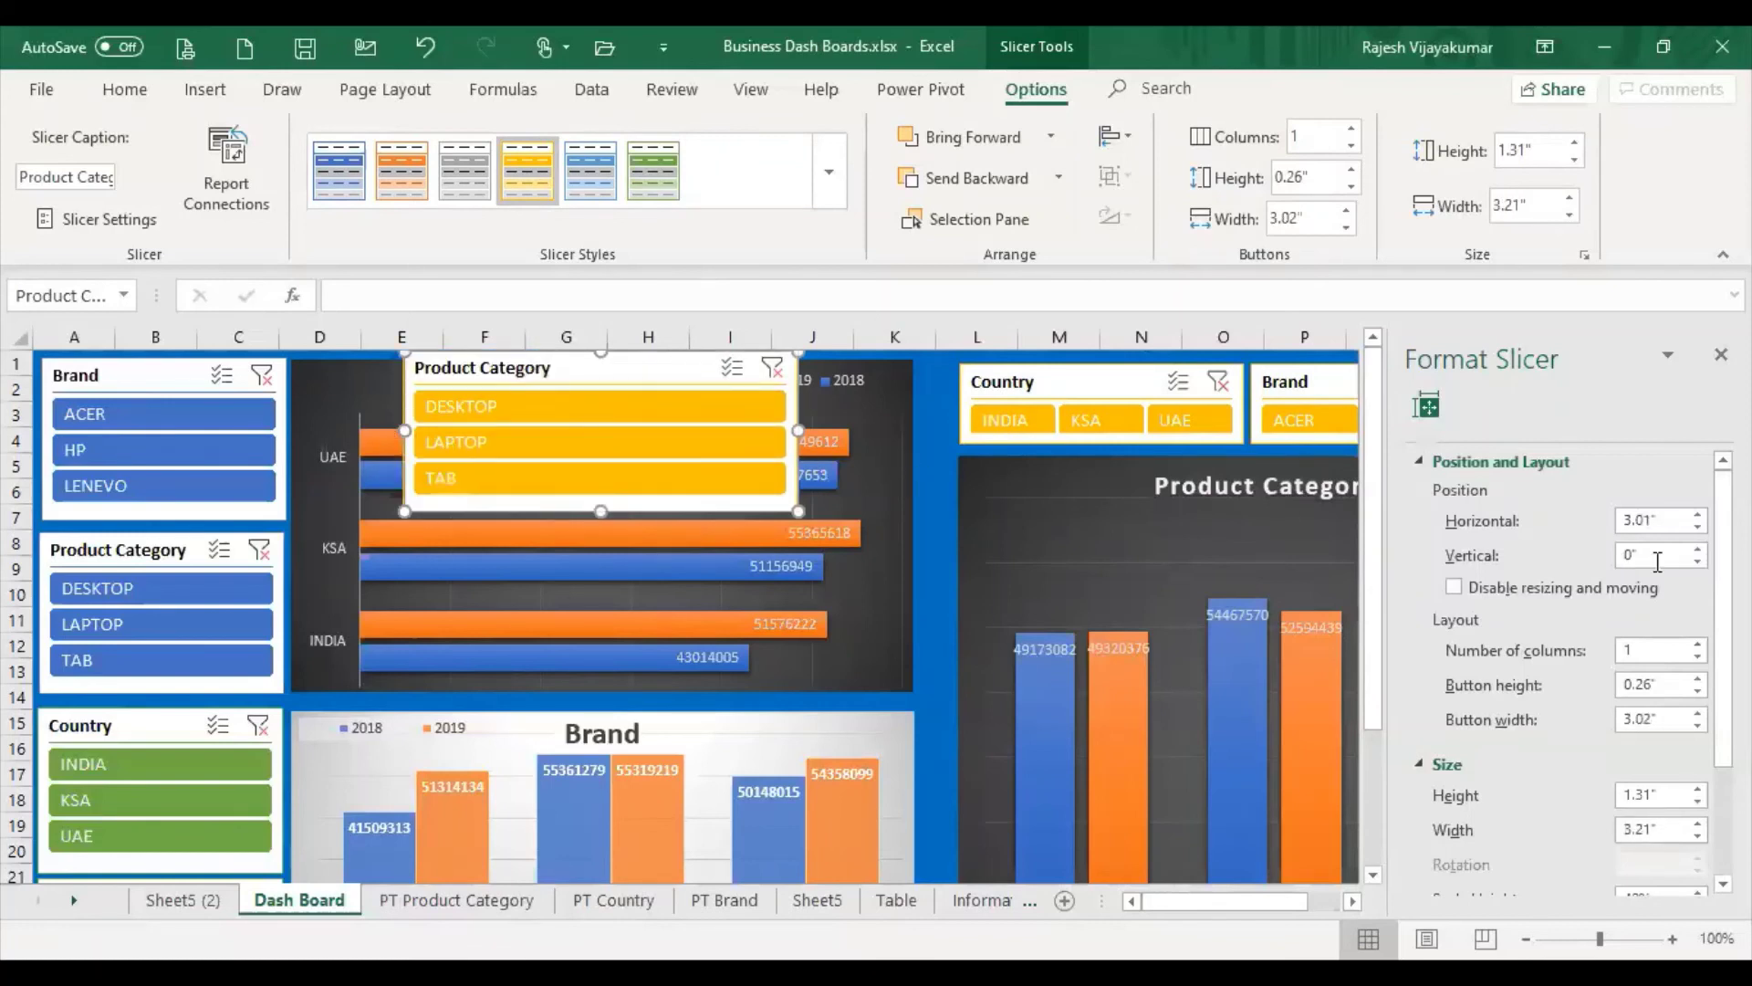
left_click(1698, 643)
left_click(1698, 644)
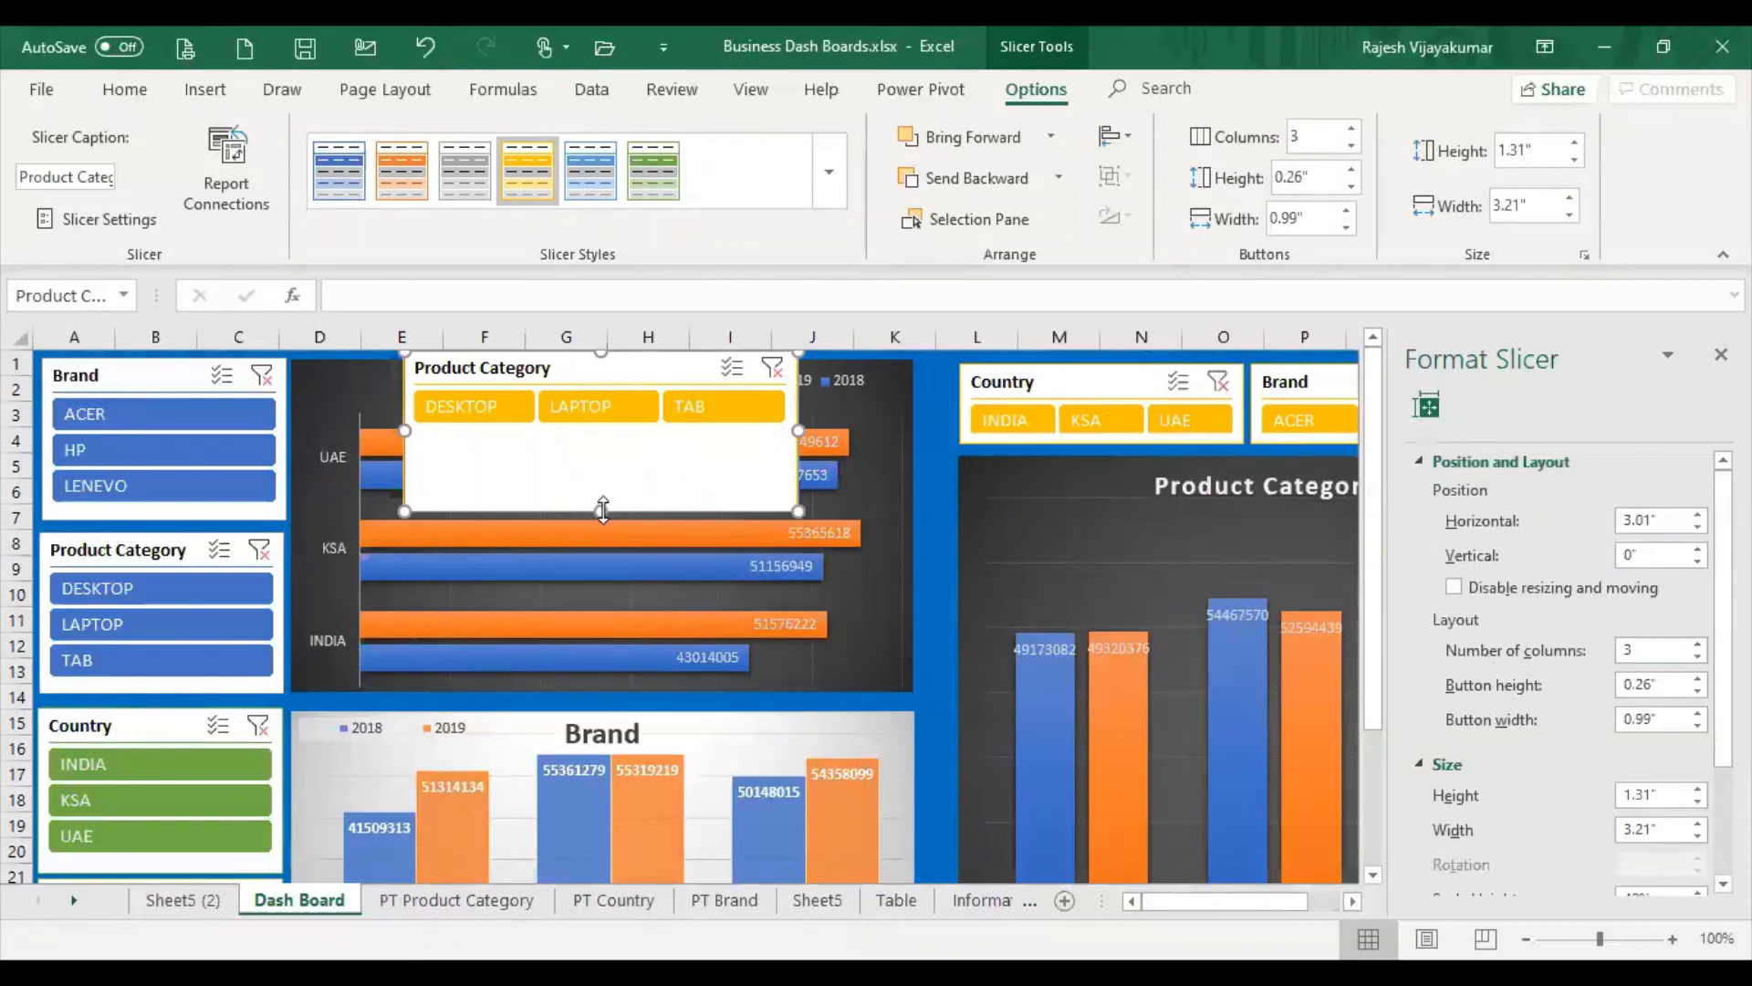
left_click_drag(601, 511, 600, 439)
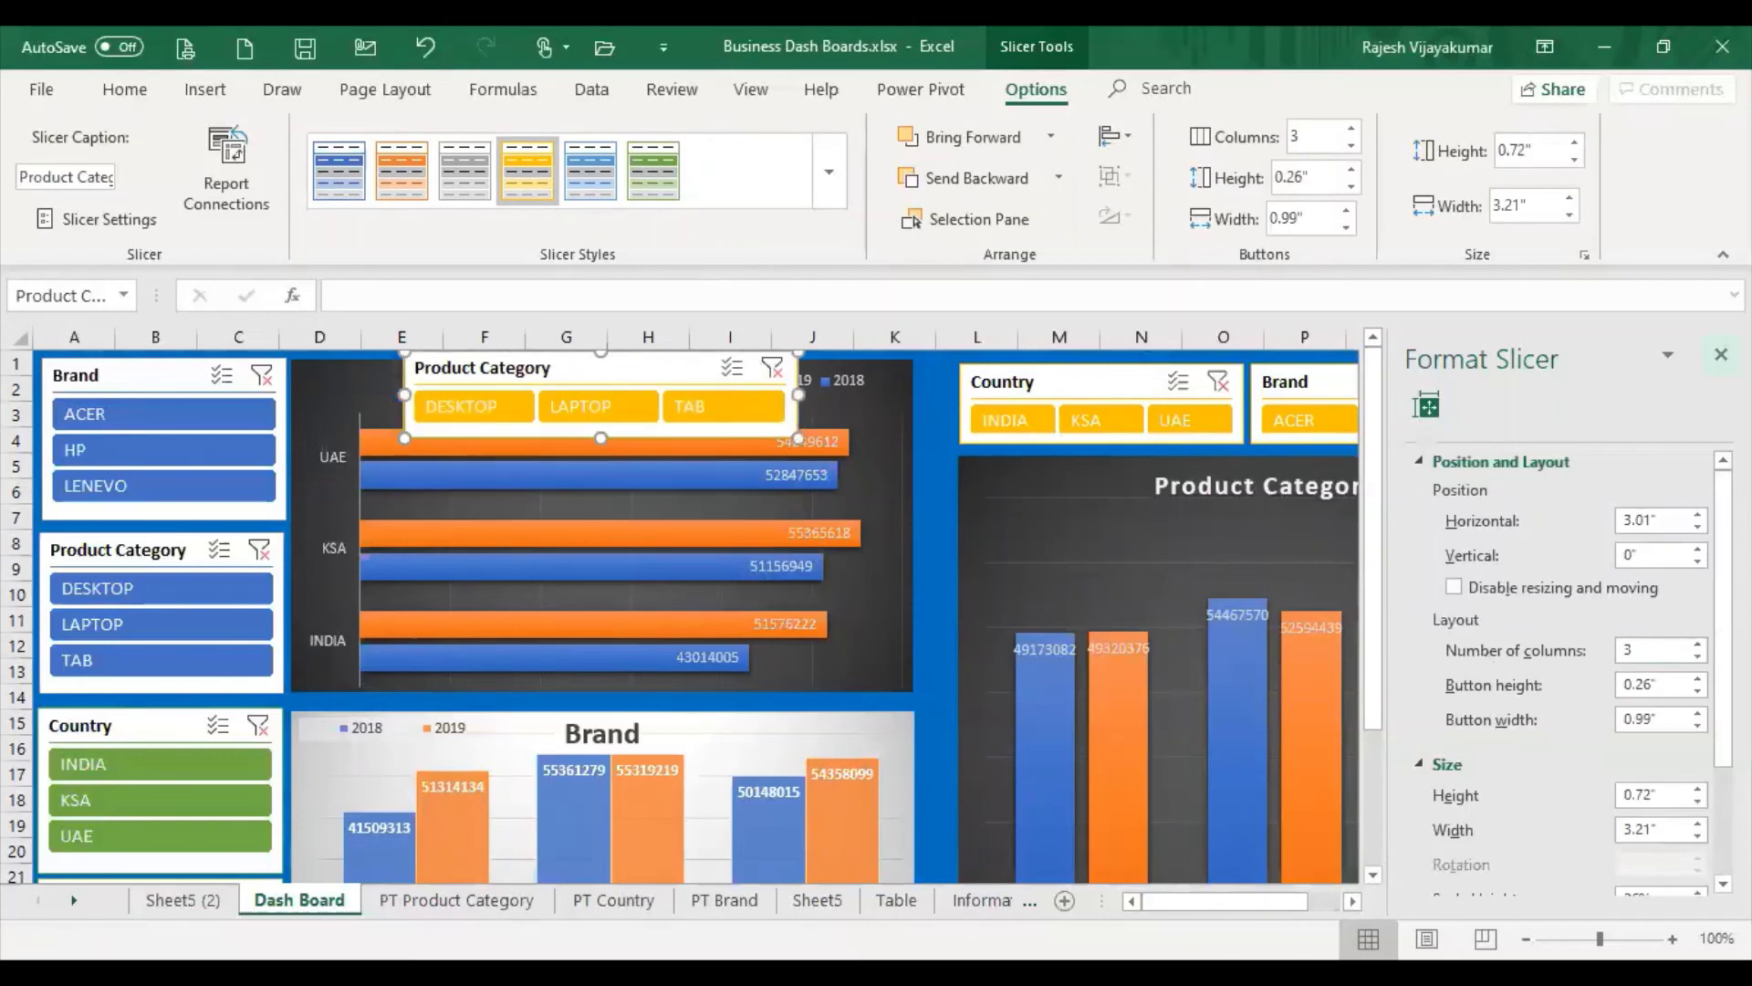
left_click(1721, 354)
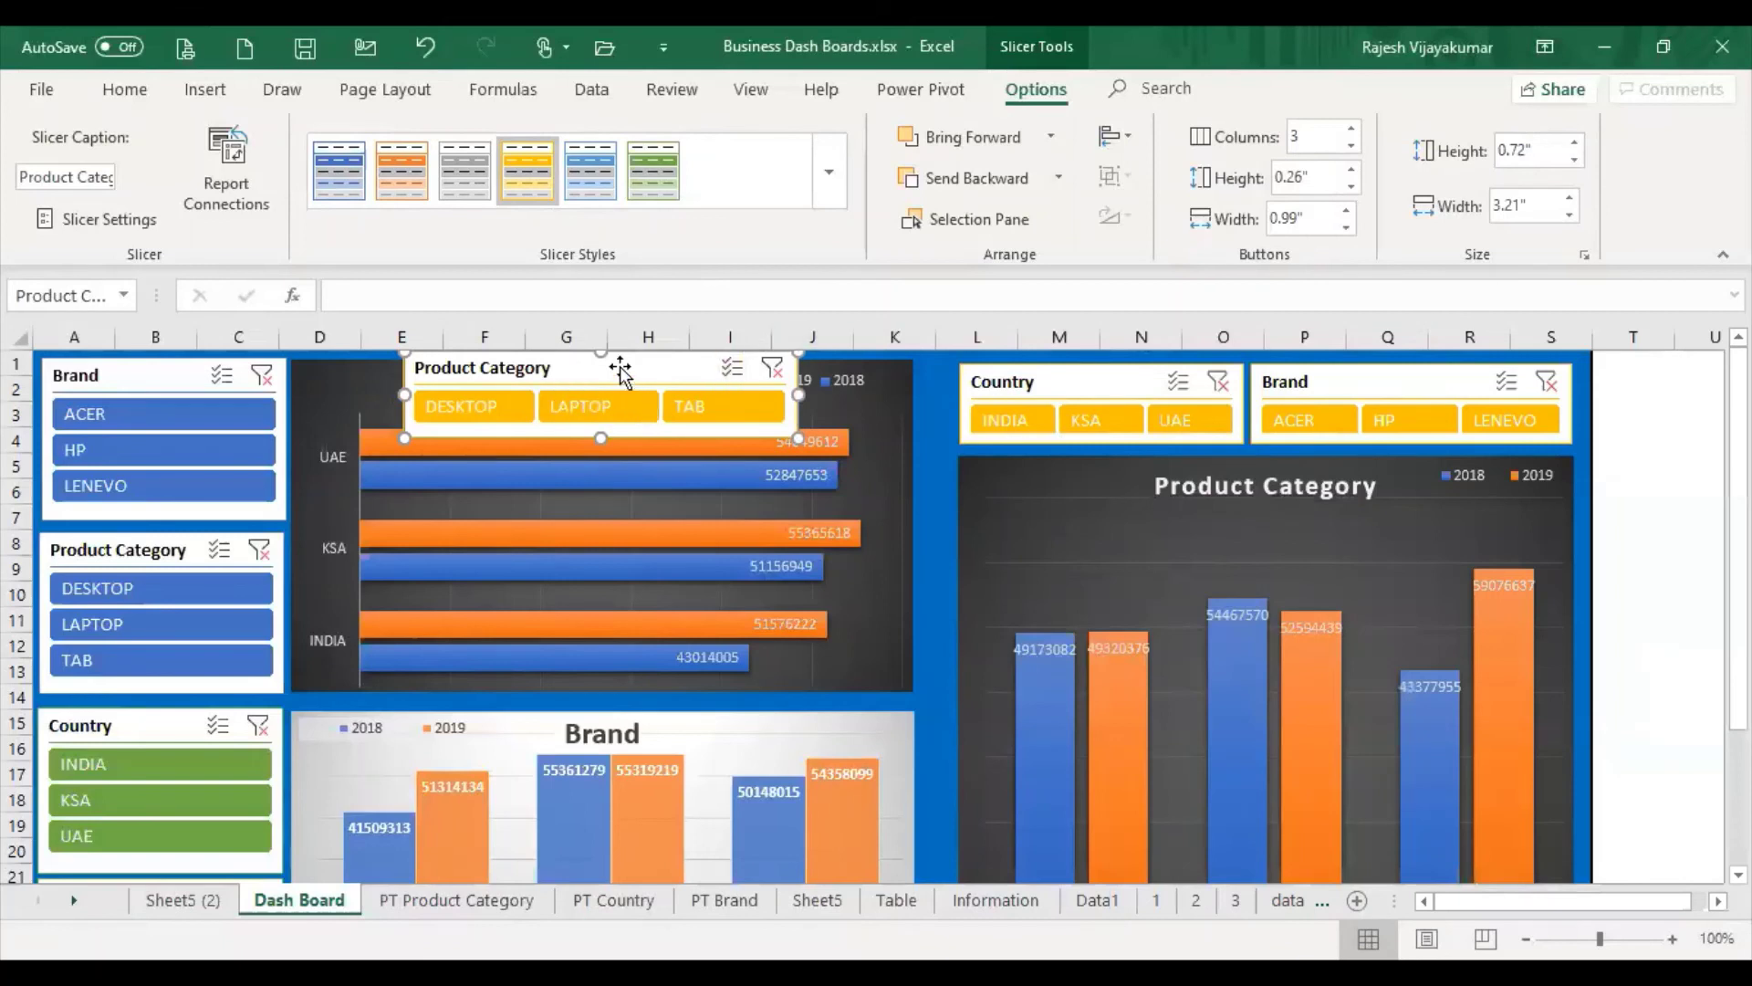
Move the slicer onto the Country chart and filter it to LAPTOP, then DESKTOP
left_click_drag(620, 369, 677, 499)
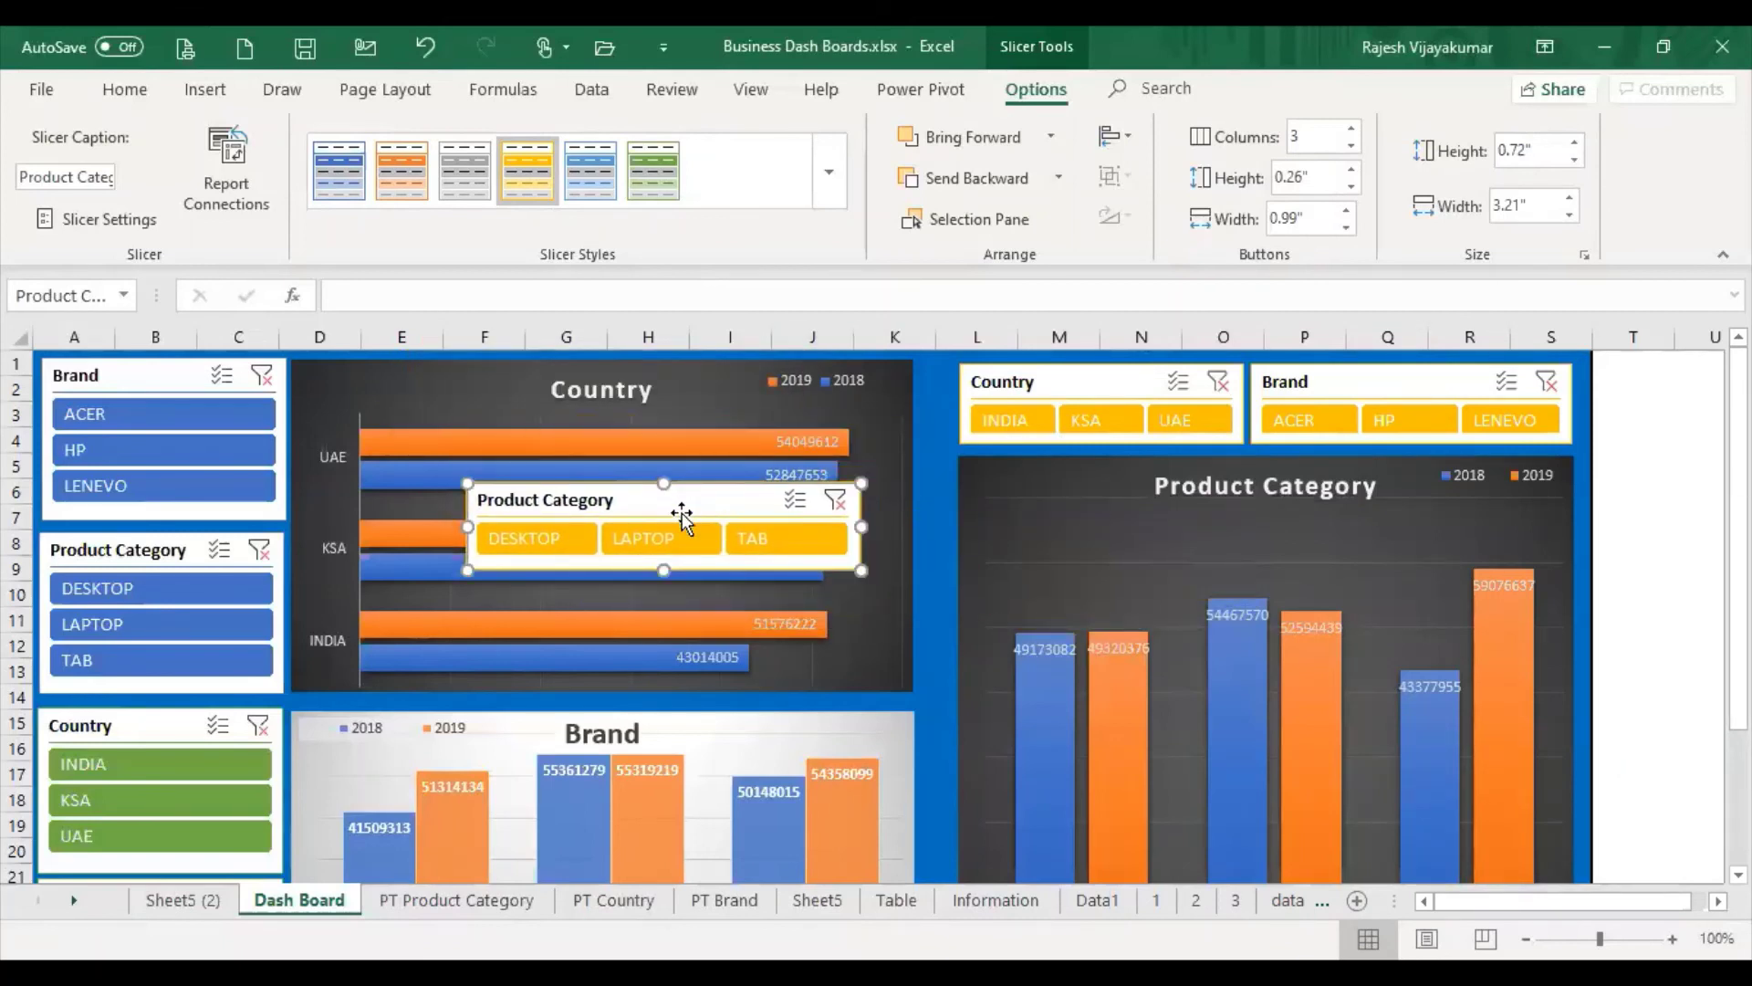
left_click(659, 540)
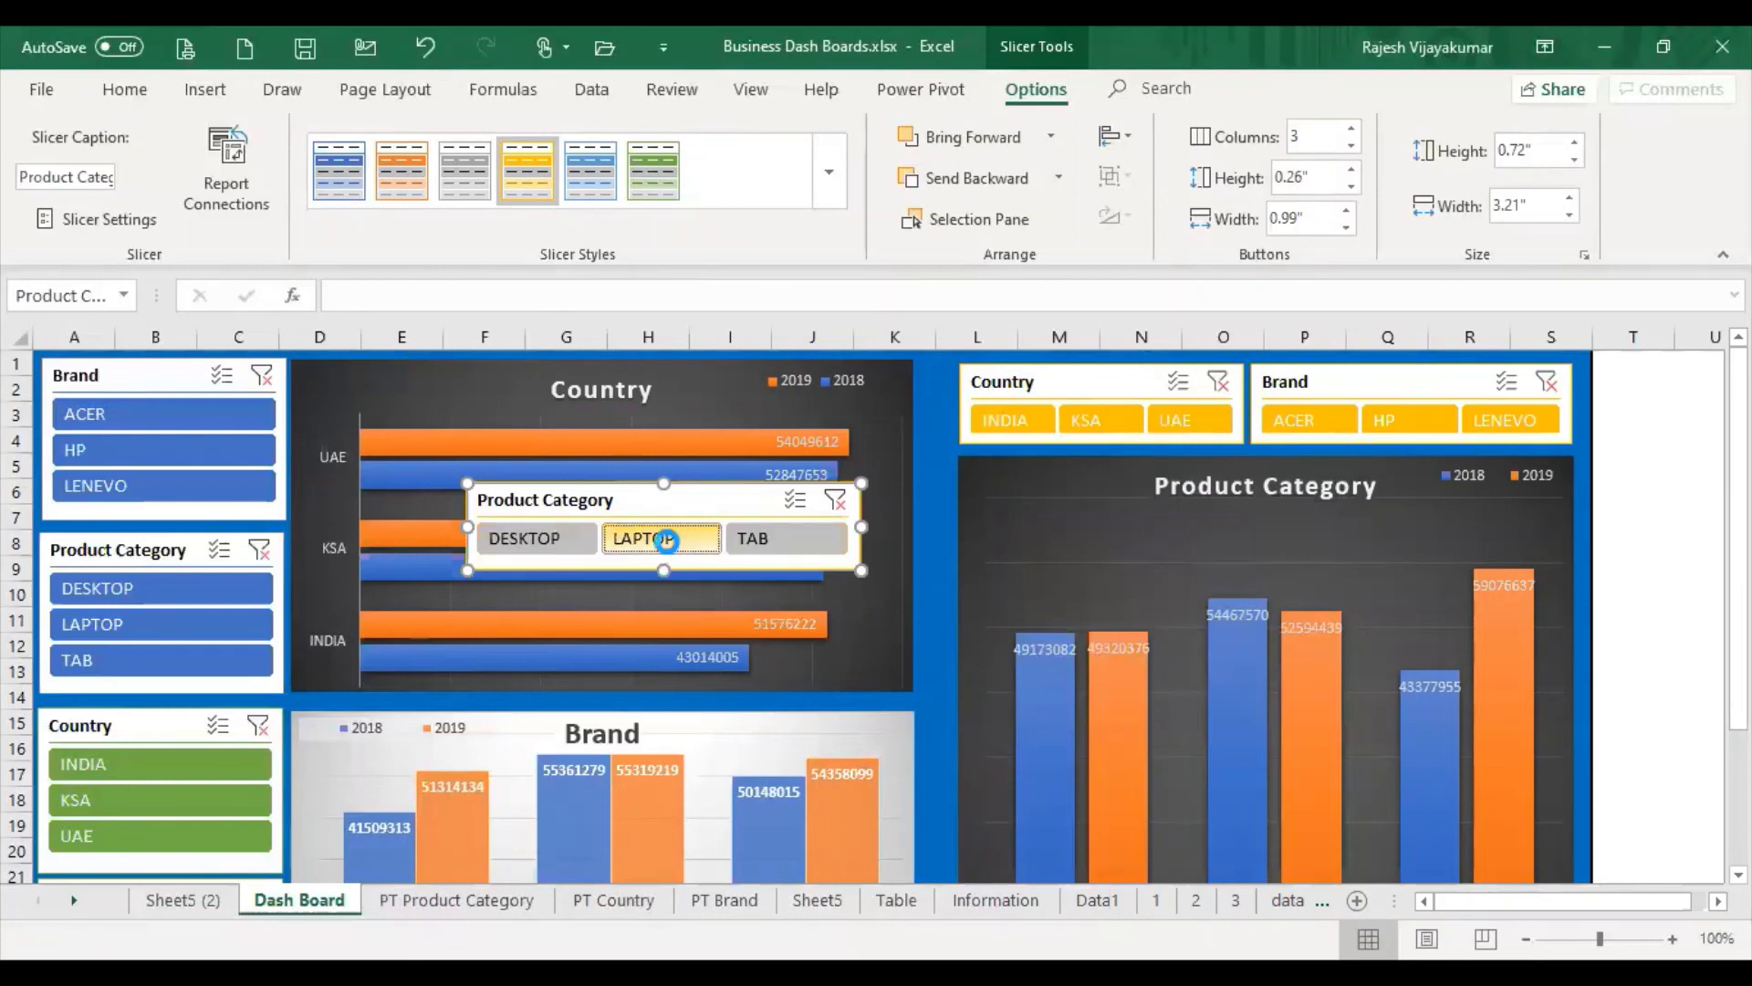
left_click(526, 541)
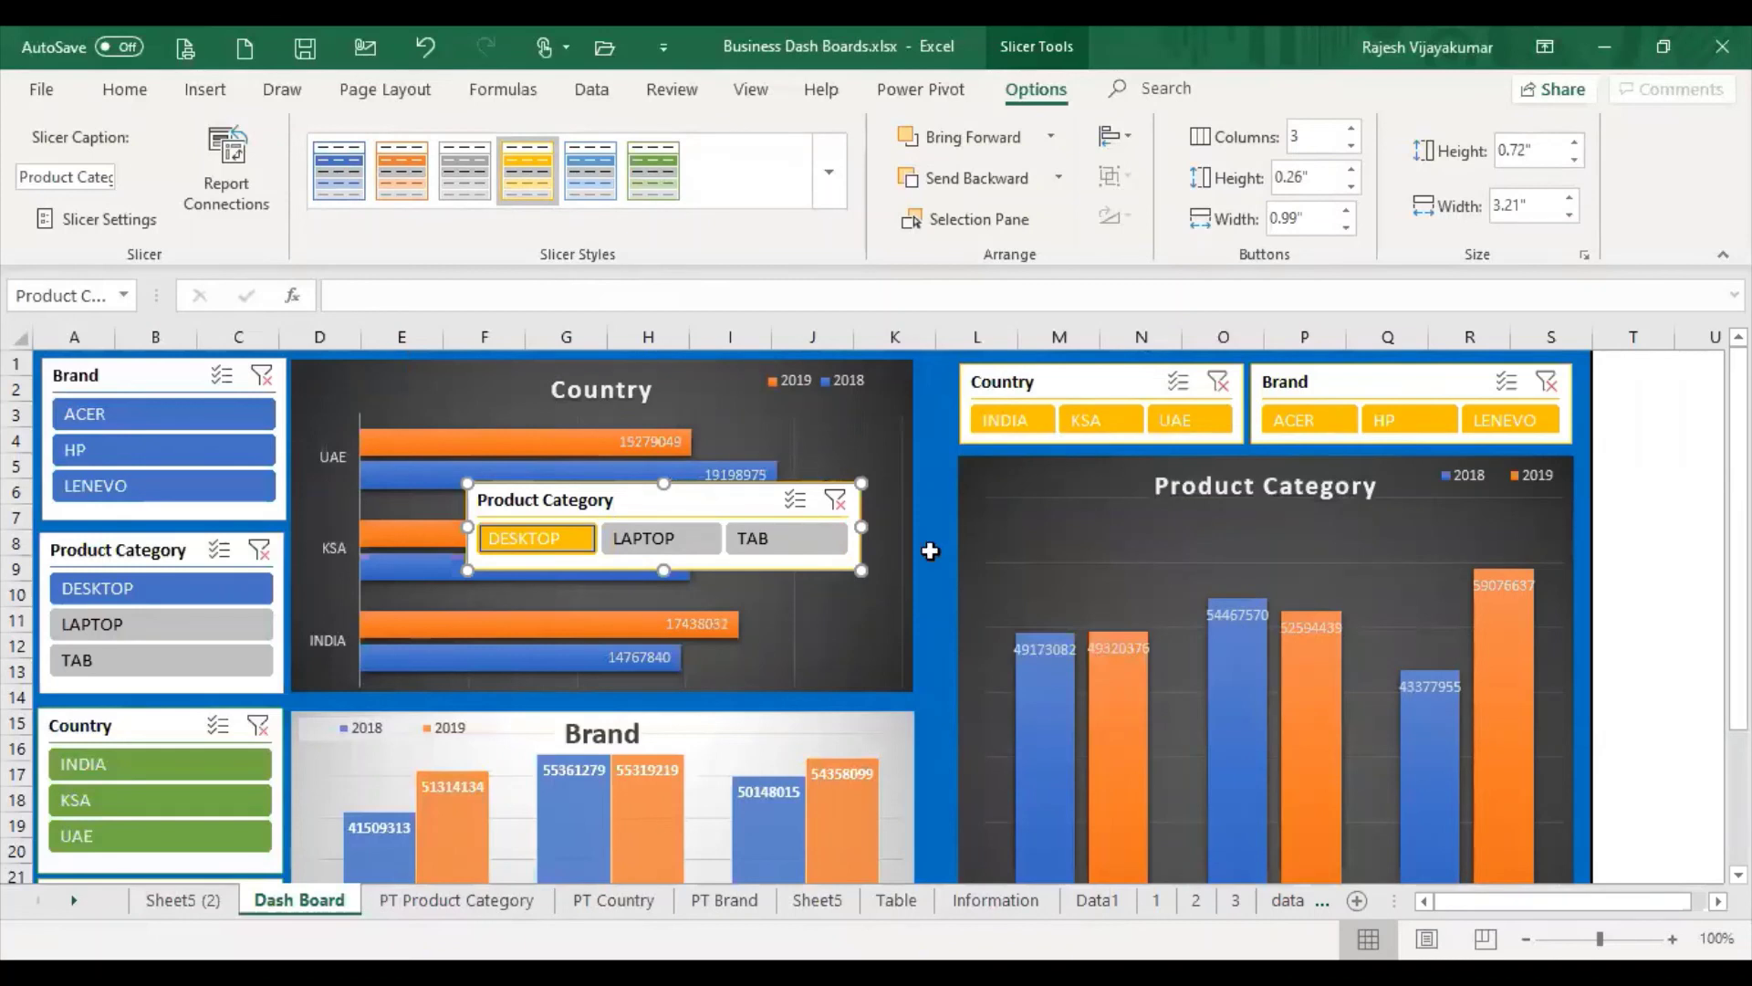
Delete the strip slicer and insert a Brand slicer for the Product Category chart
key("Delete")
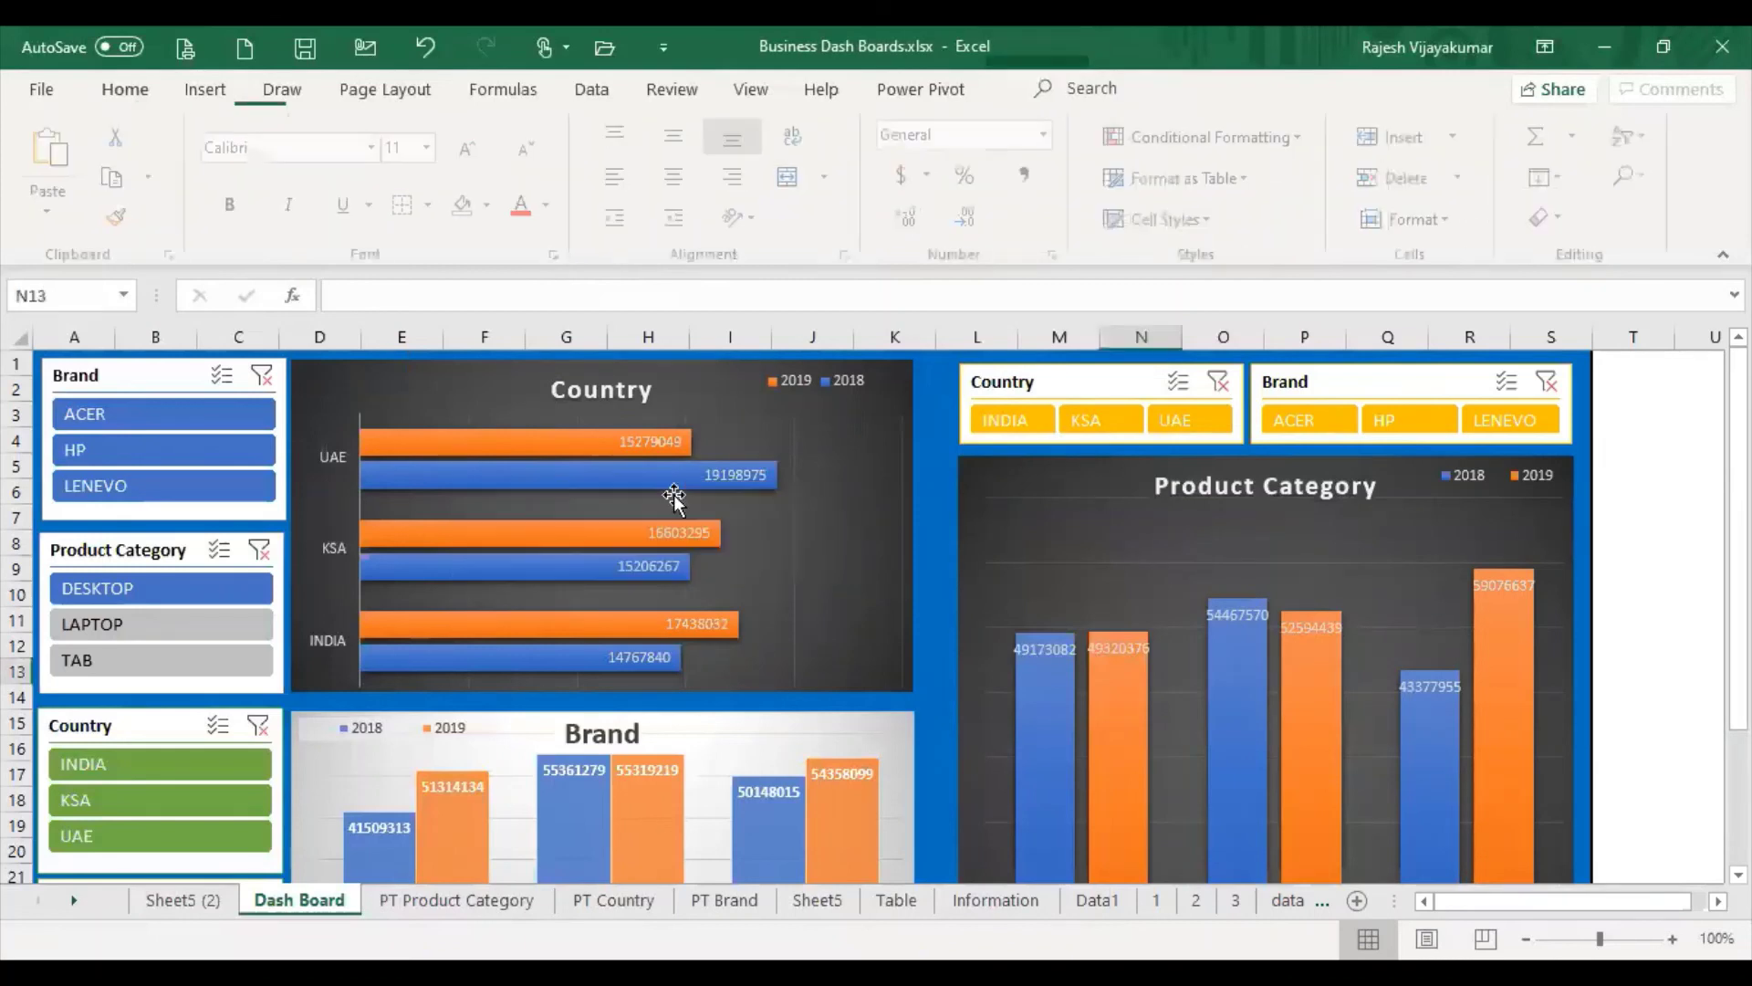
left_click(1129, 539)
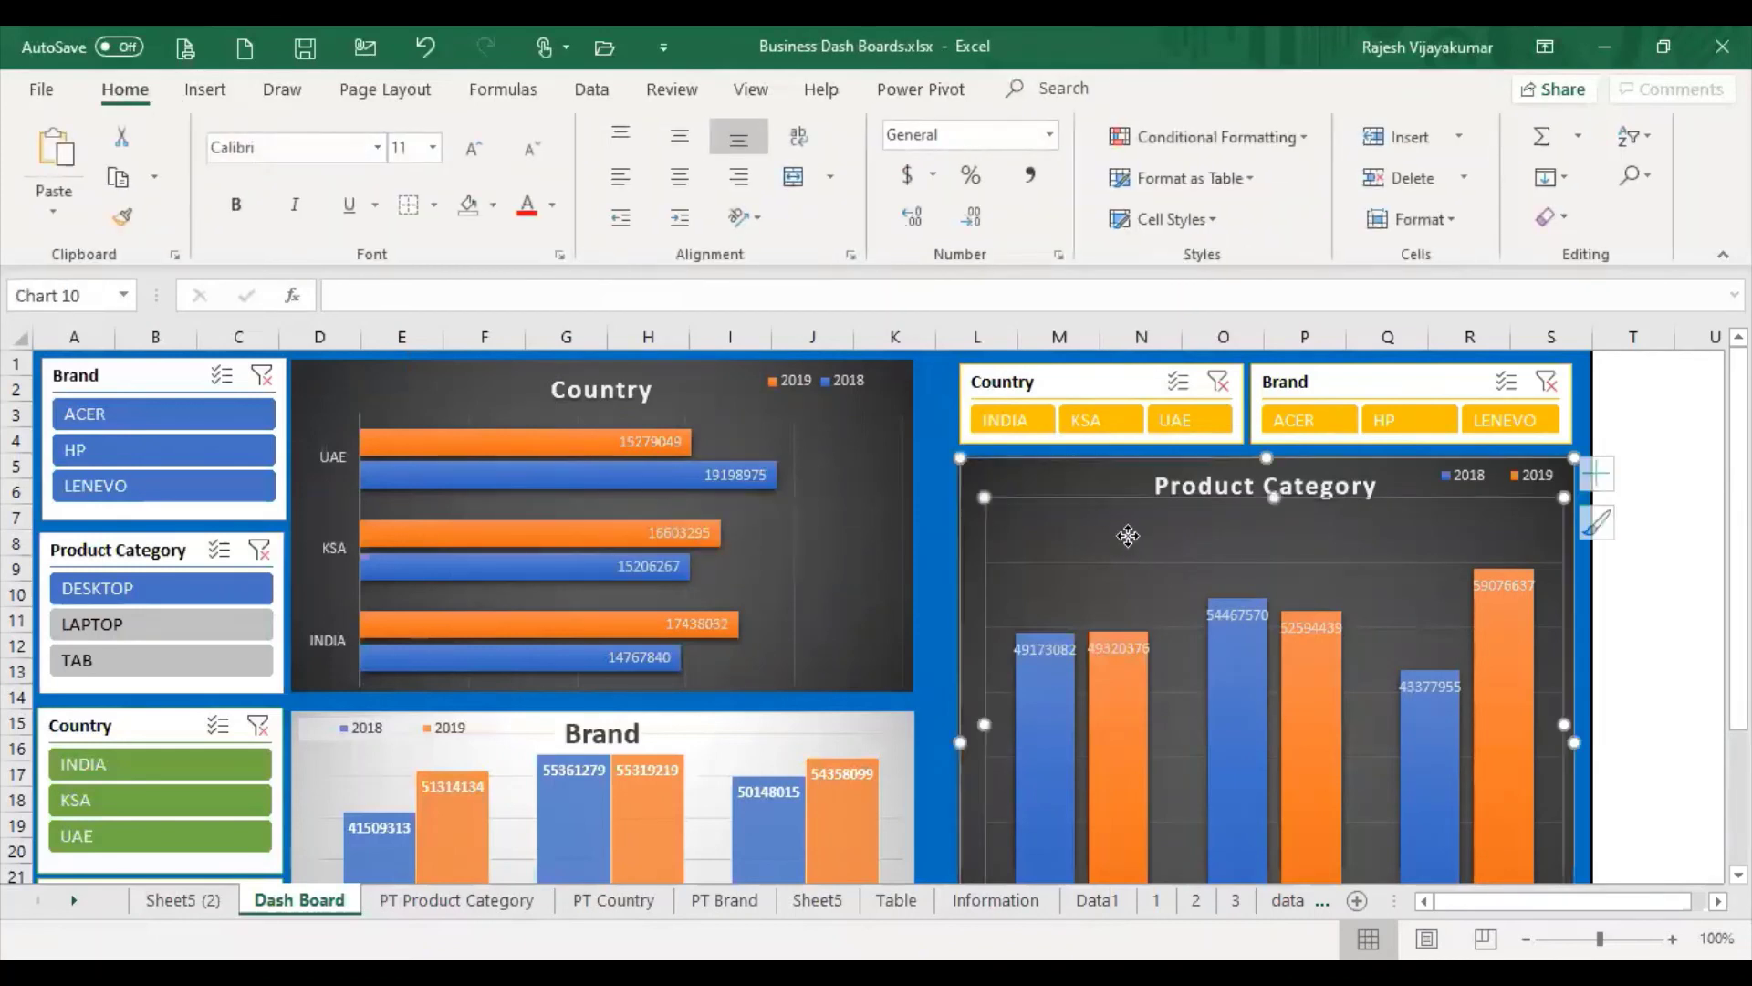
left_click(207, 91)
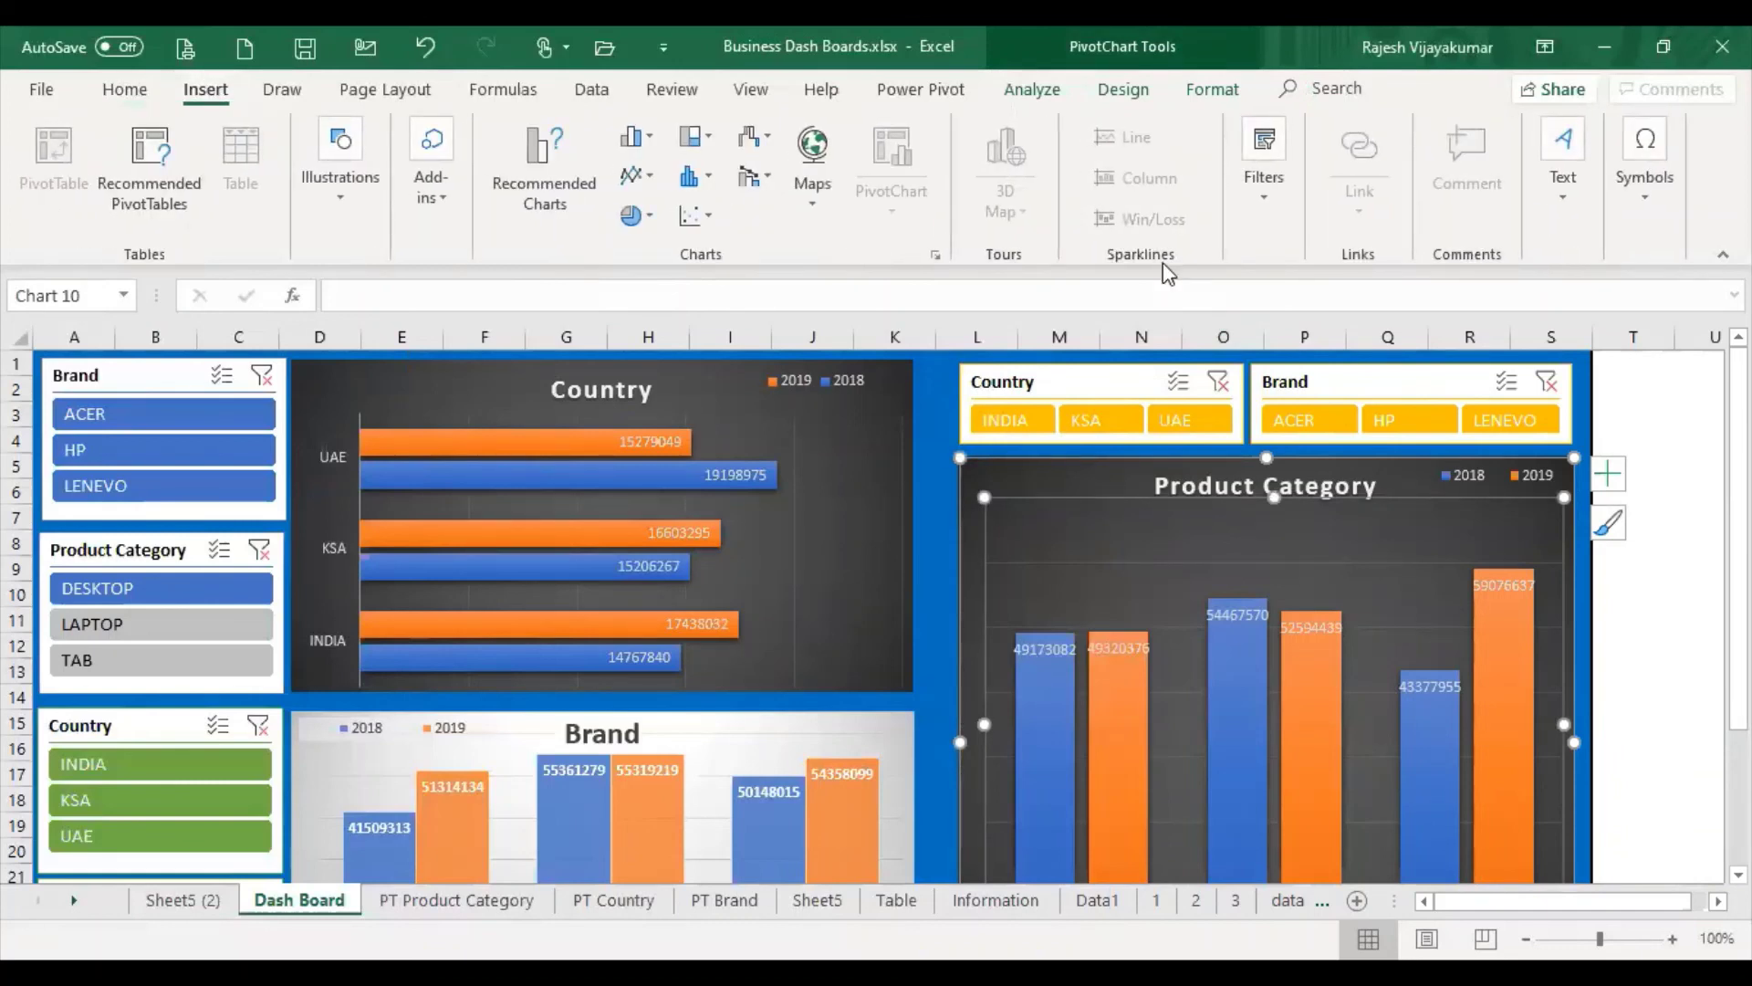
left_click(1264, 164)
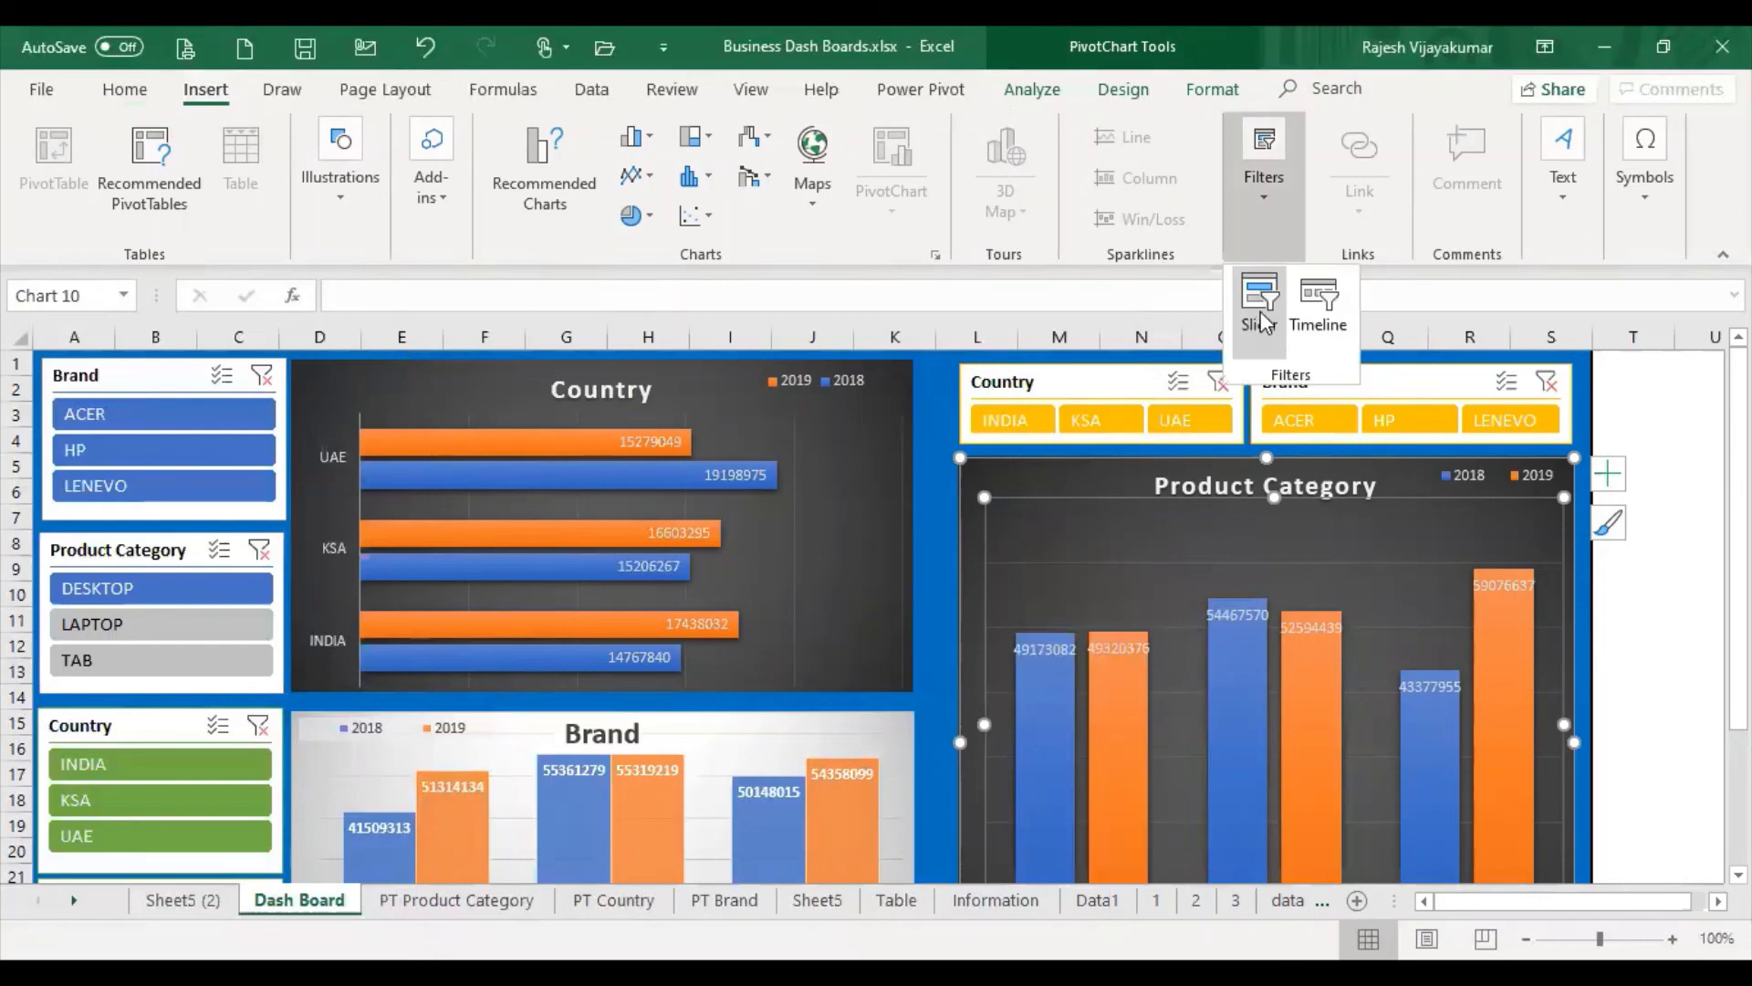
left_click(1261, 315)
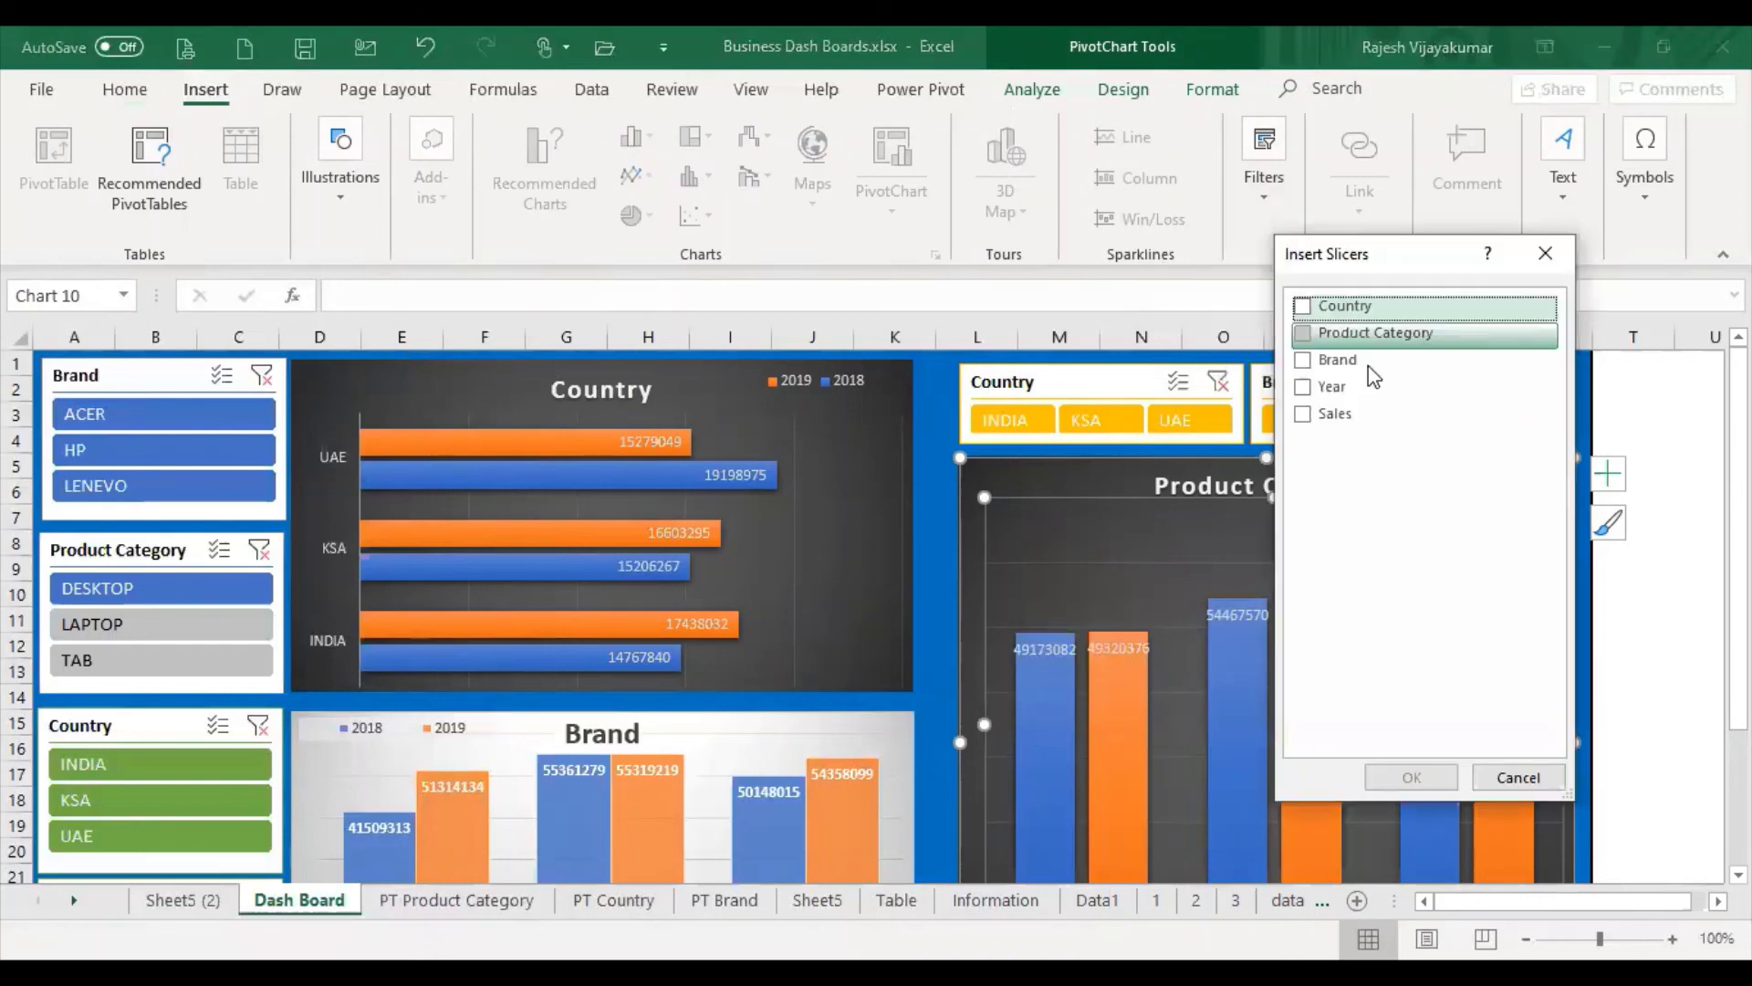
left_click(1303, 360)
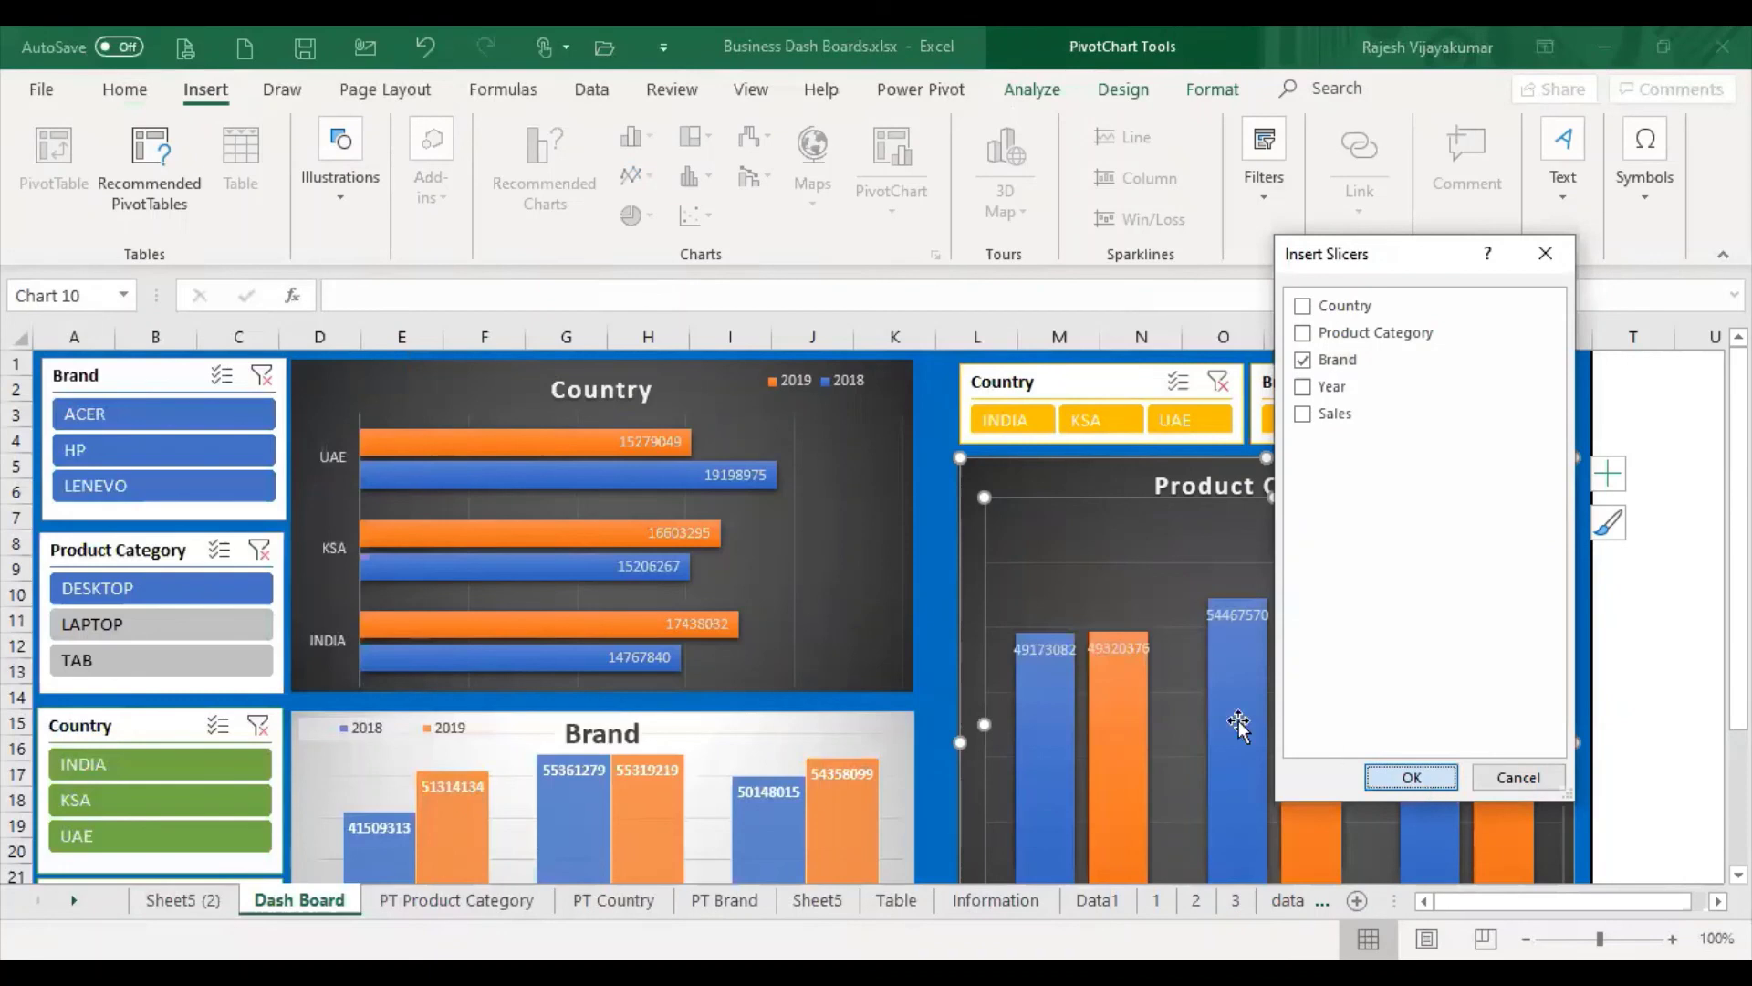
key("Return")
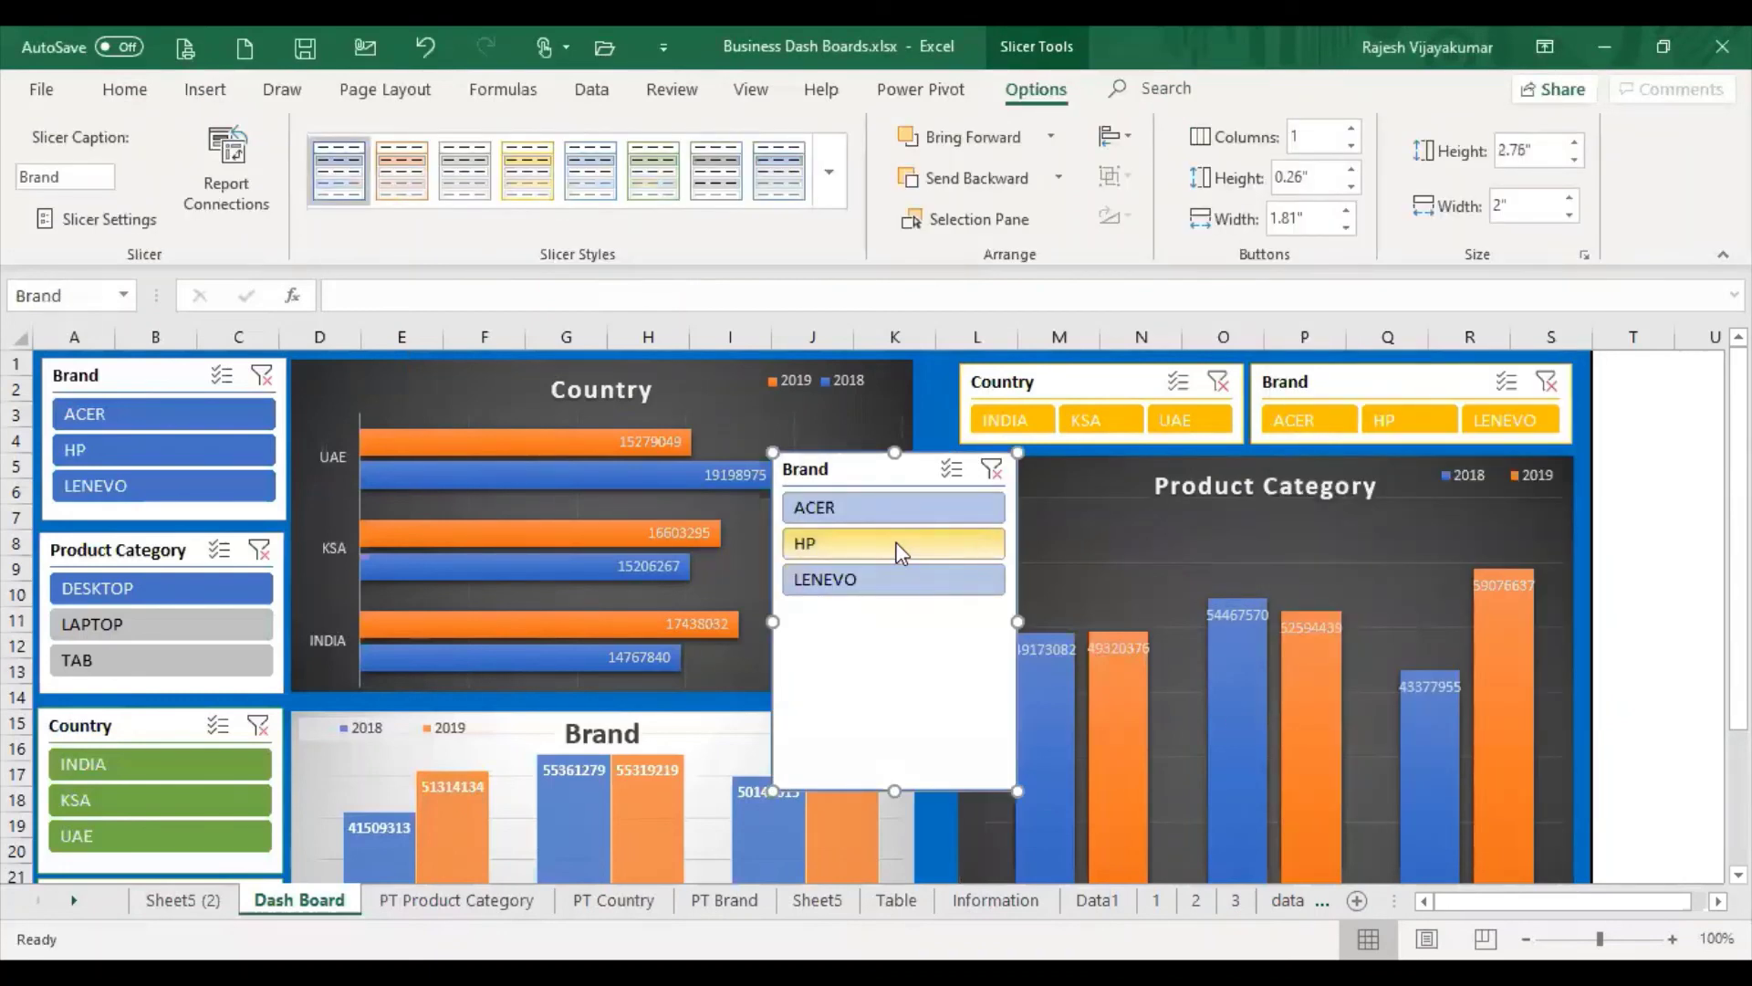
Filter the Product Category chart to HP, then delete the Brand slicer
left_click(899, 545)
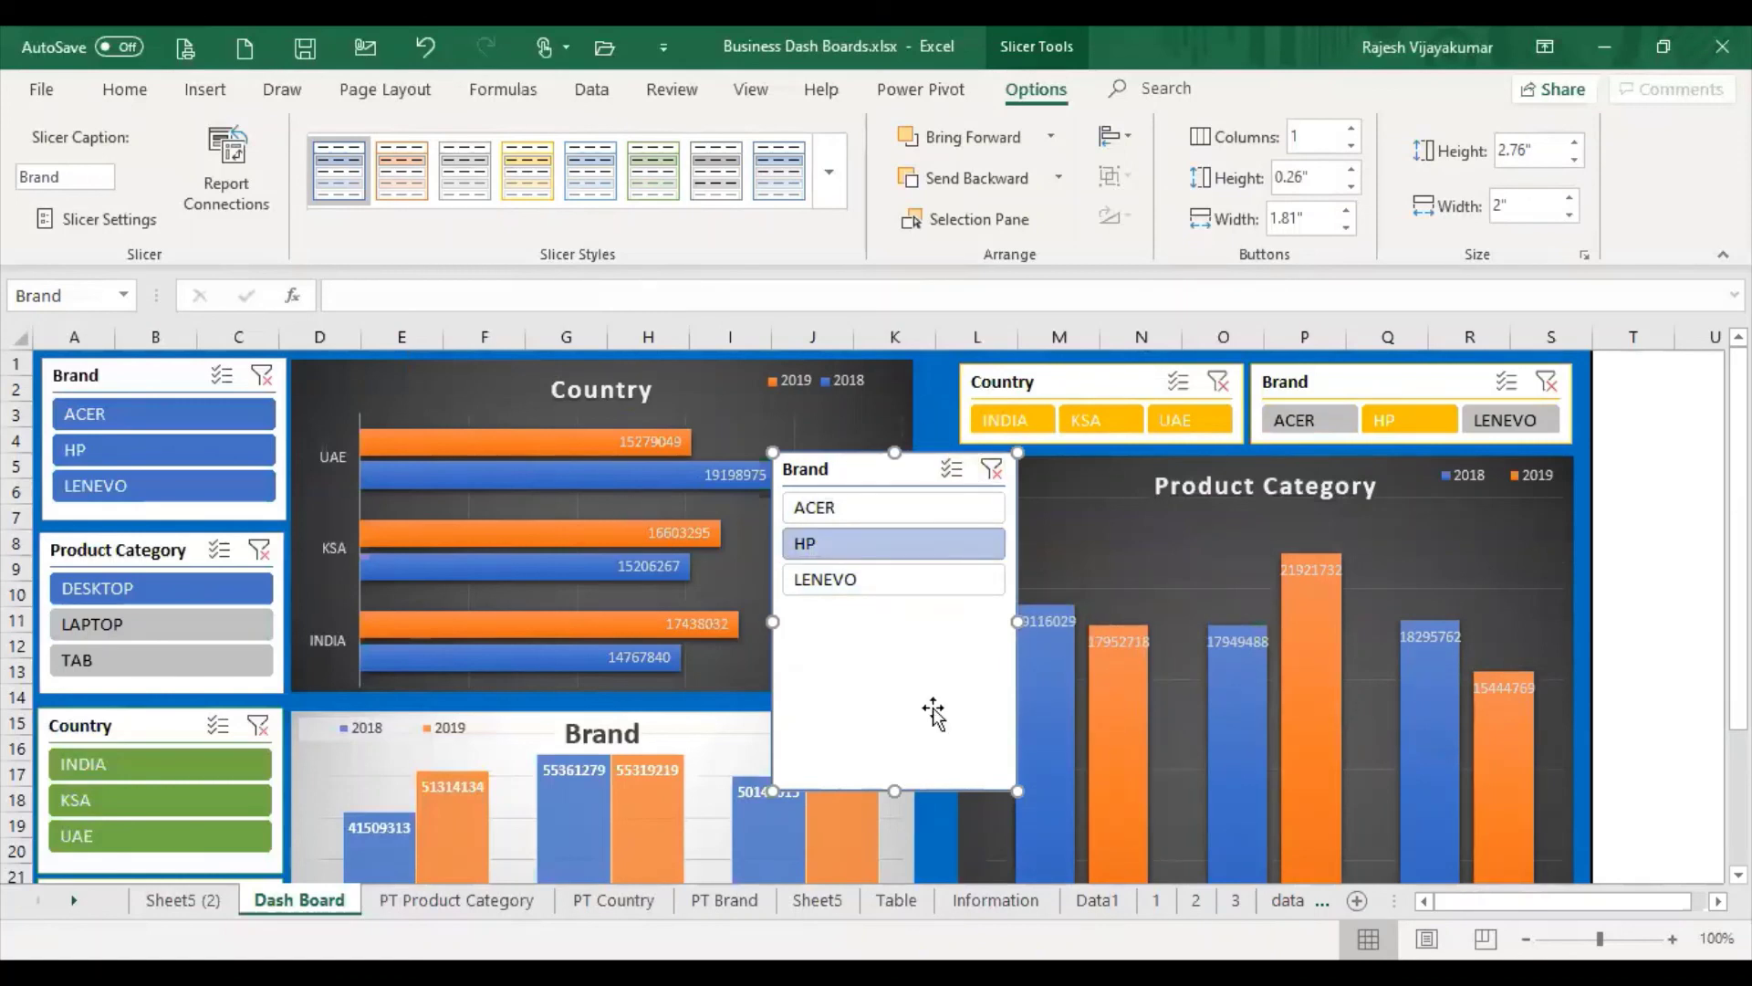
key("Delete")
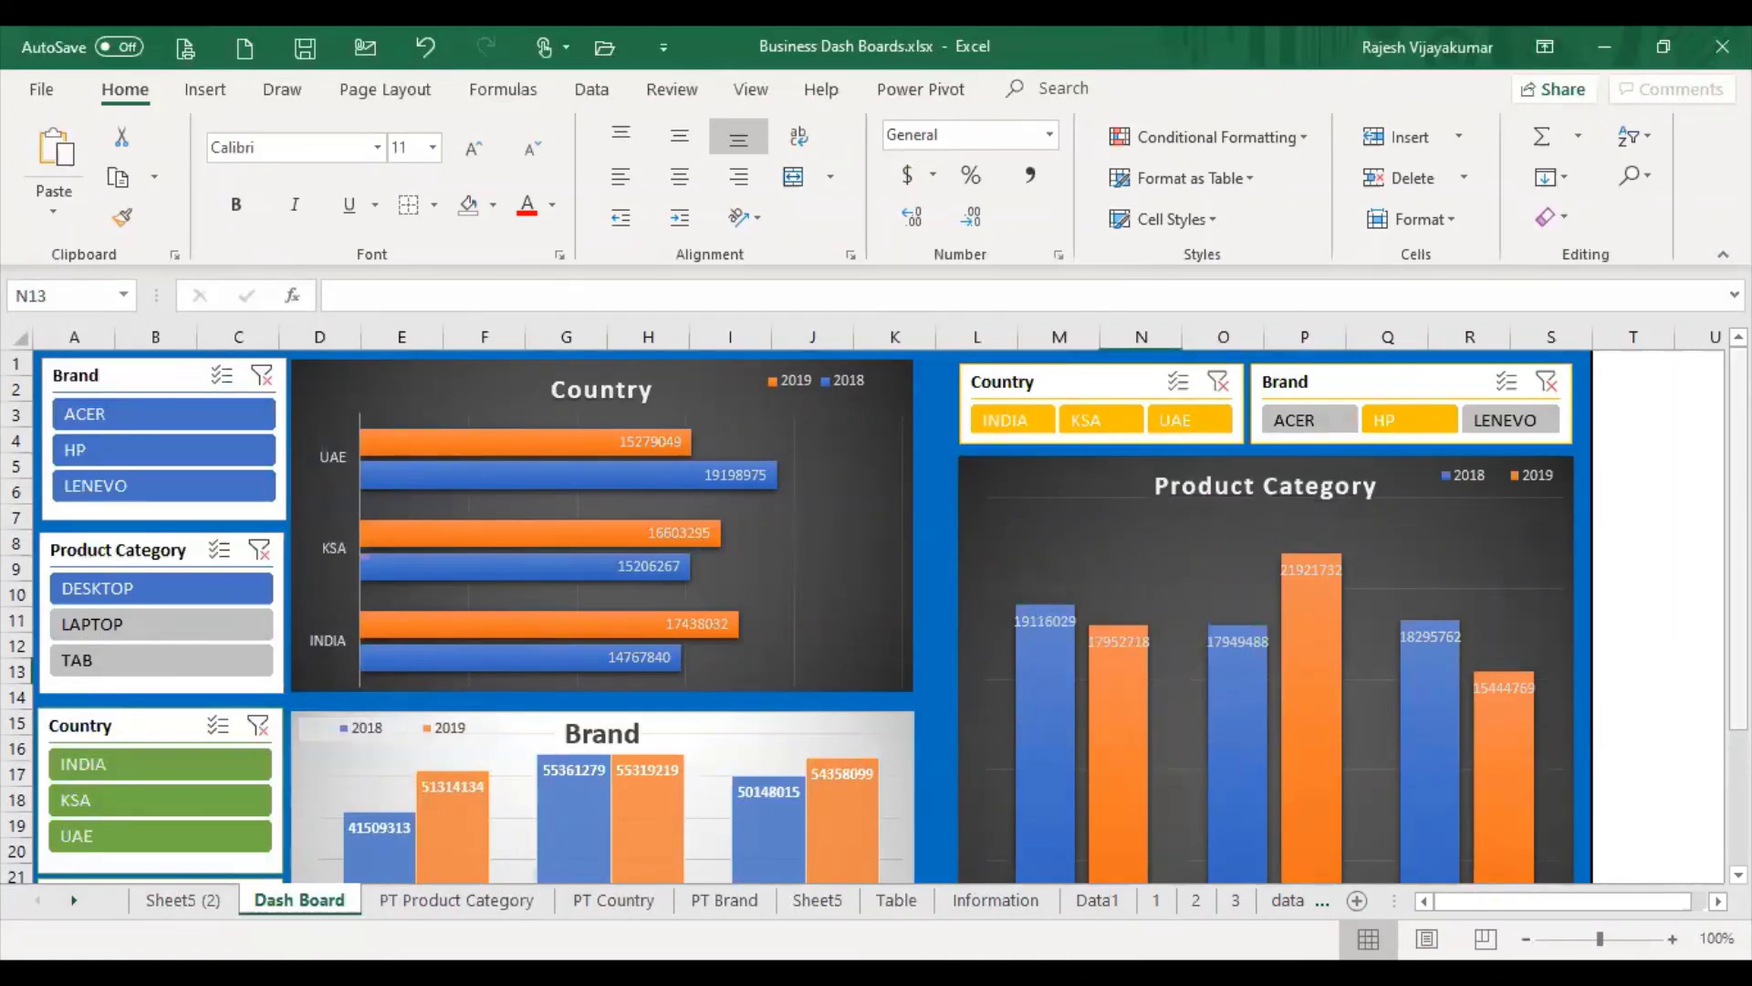
Collapse the ribbon so the full dashboard with its lower slicer fits on screen
left_click_drag(1739, 538, 1739, 539)
left_click(1723, 254)
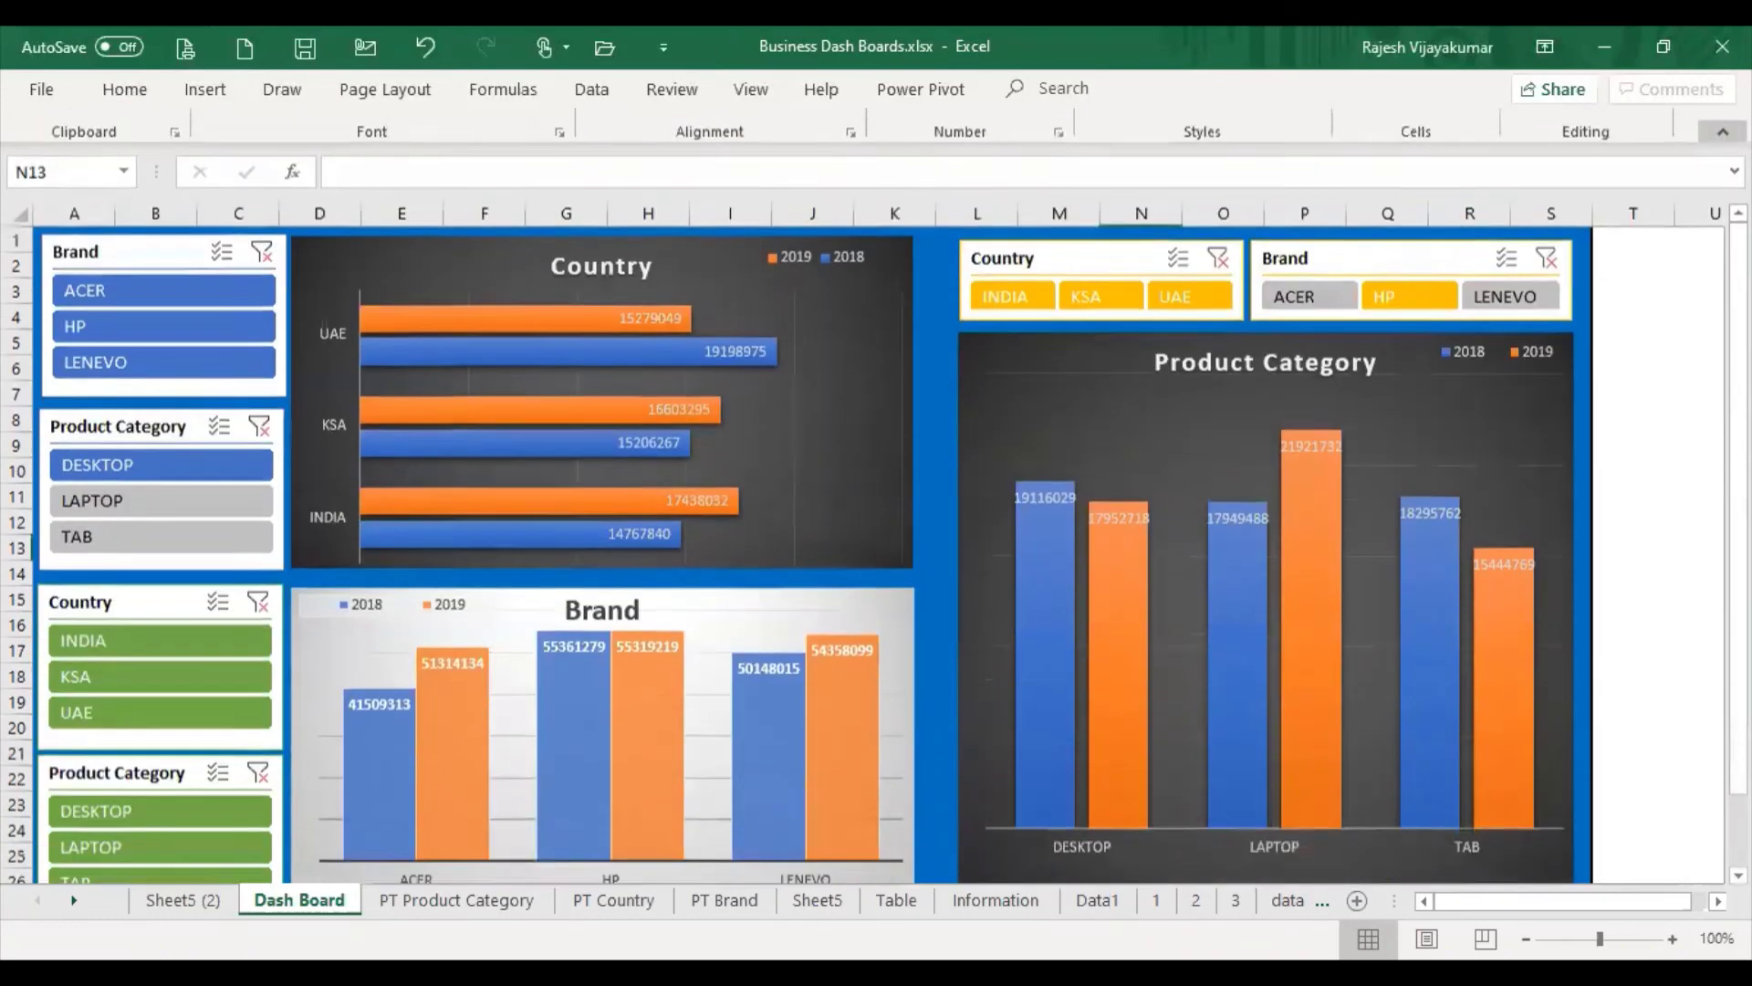